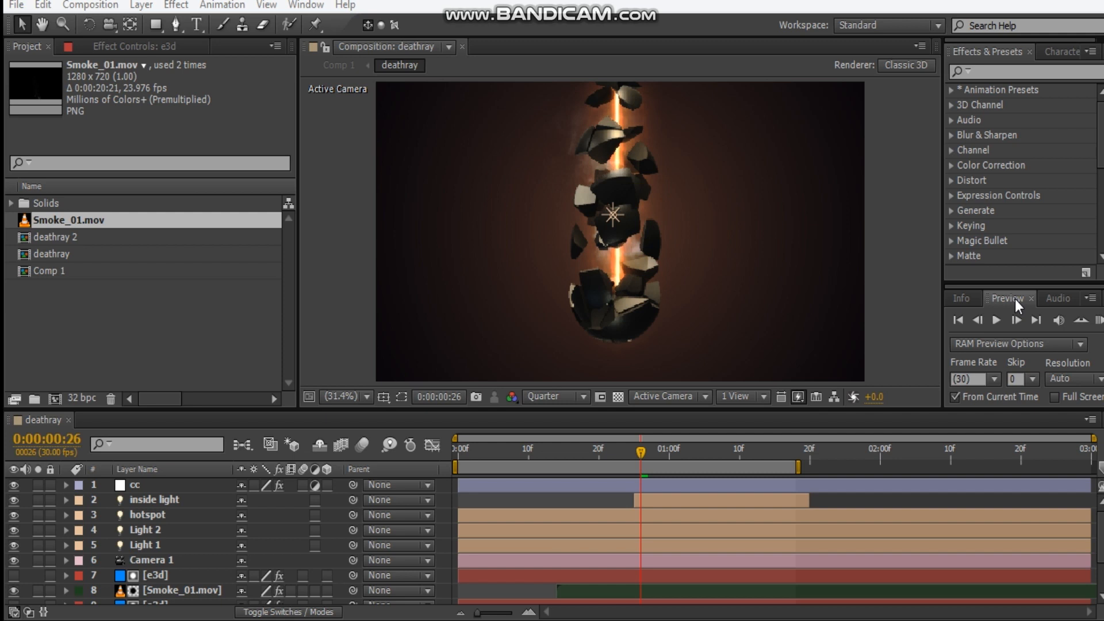
- Create a 1280 x 720, 30 fps composition lasting 2 seconds and add a black full-size solid named BG
left_click(55, 399)
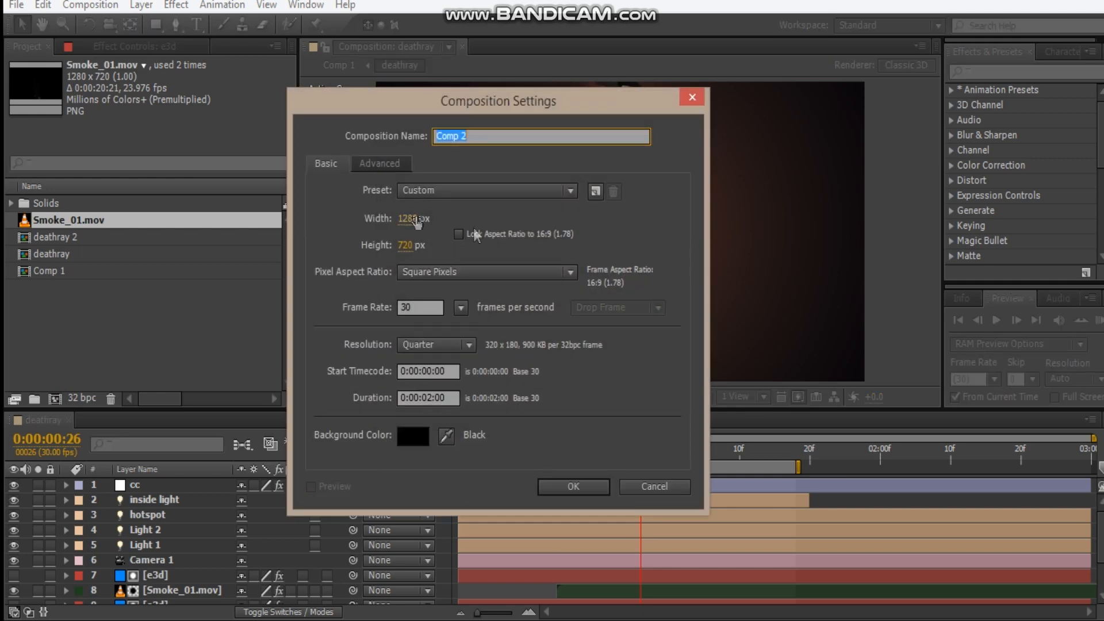
left_click(573, 487)
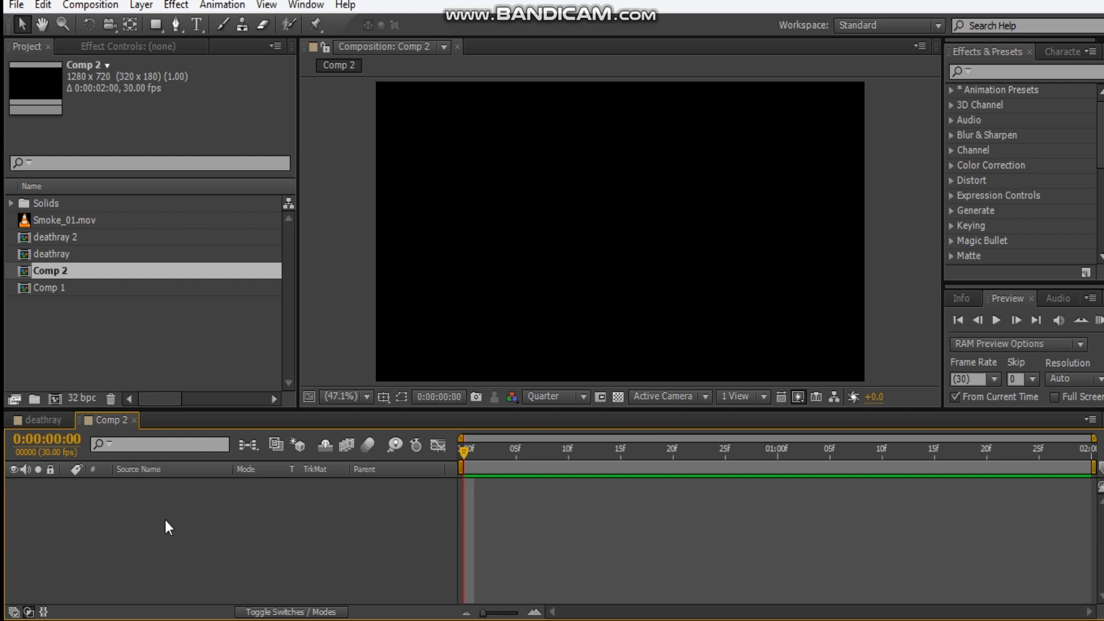
key("ctrl+y")
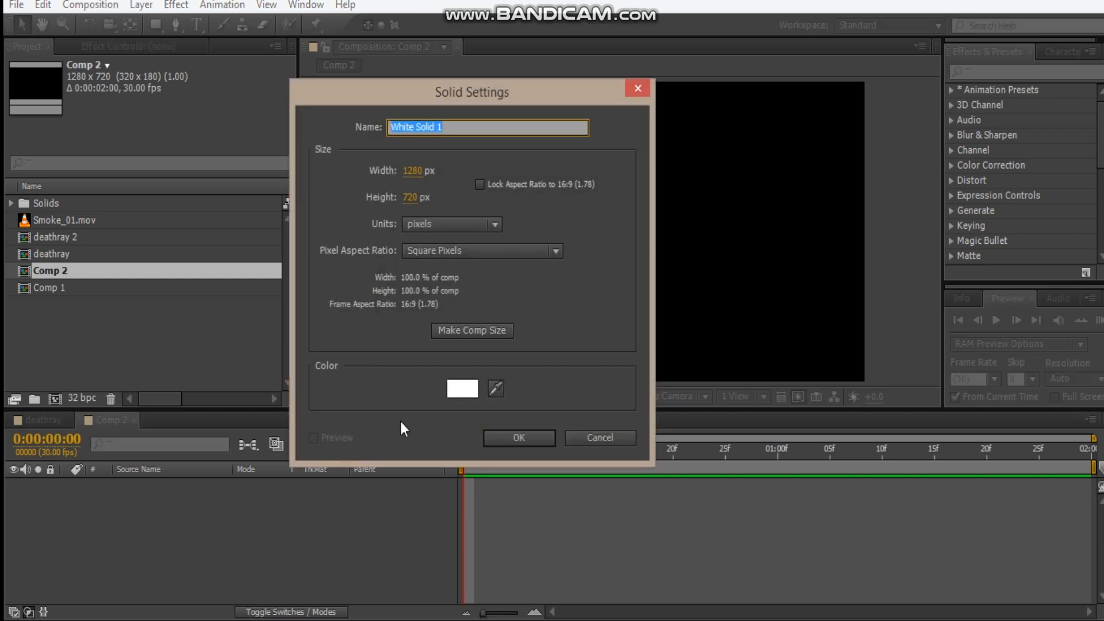
left_click(461, 389)
left_click_drag(128, 328, 128, 406)
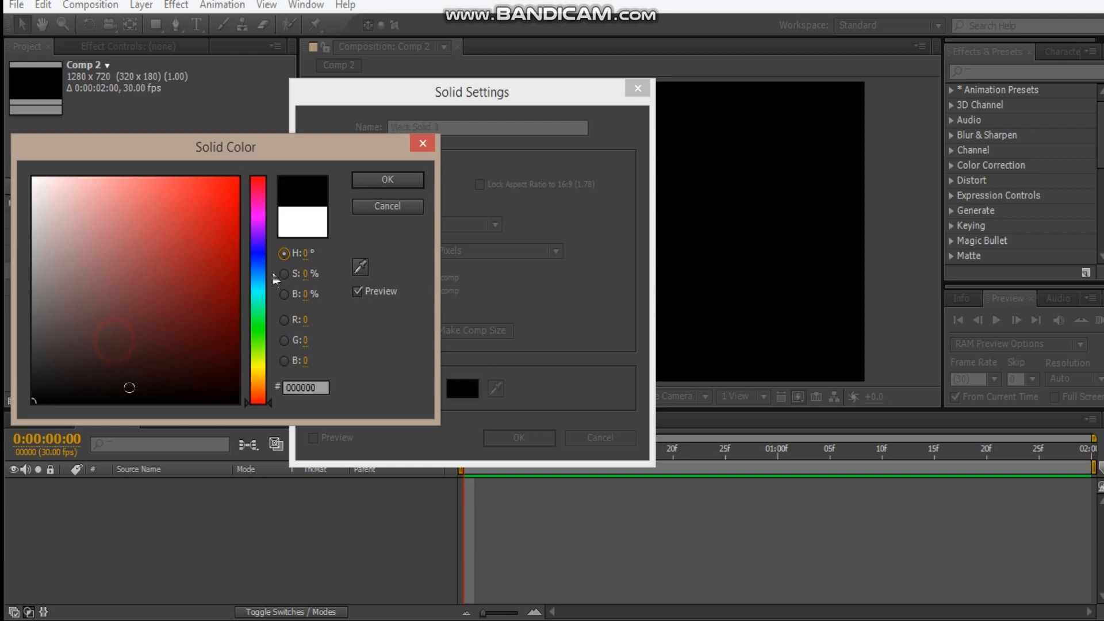
left_click(379, 180)
left_click(464, 128)
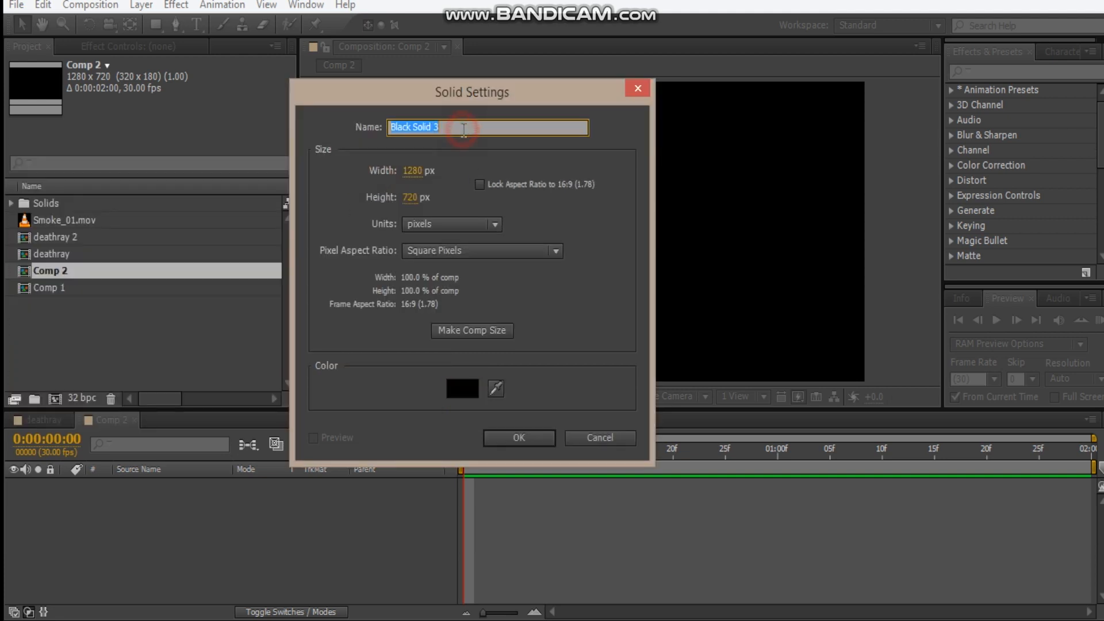
type("BG")
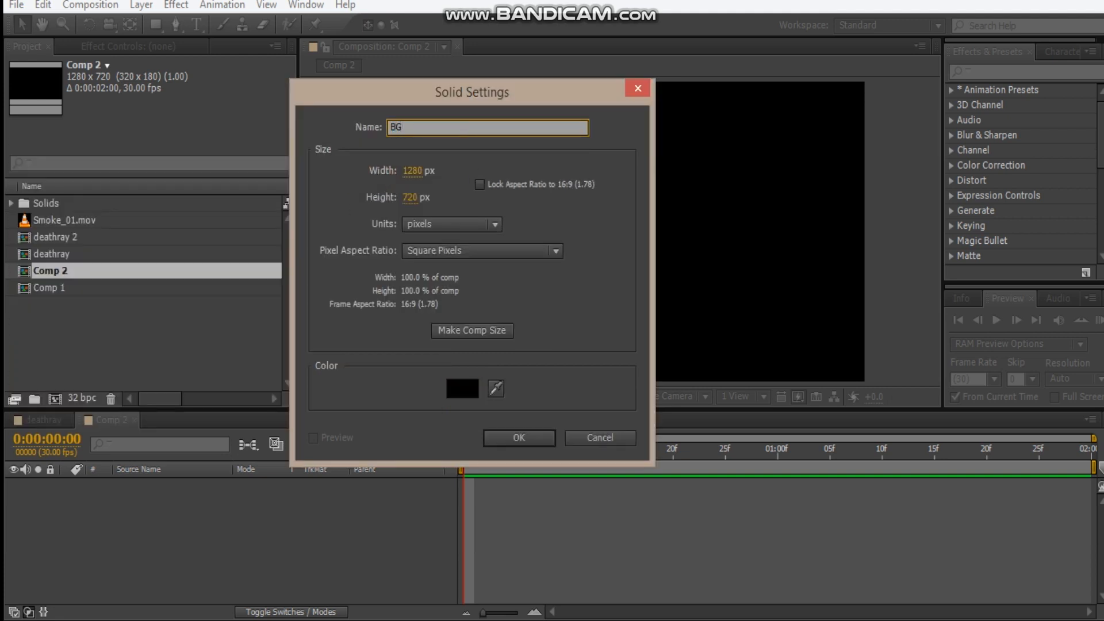
key("Return")
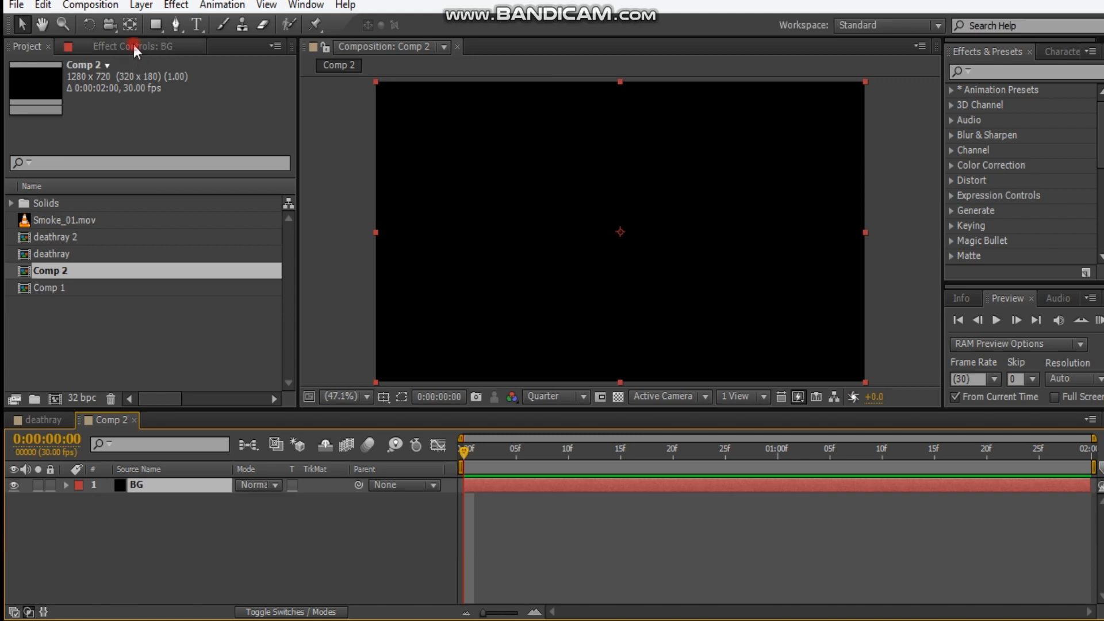
- Apply the Ramp effect to the BG solid and set its ramp shape to Radial Ramp
left_click(133, 46)
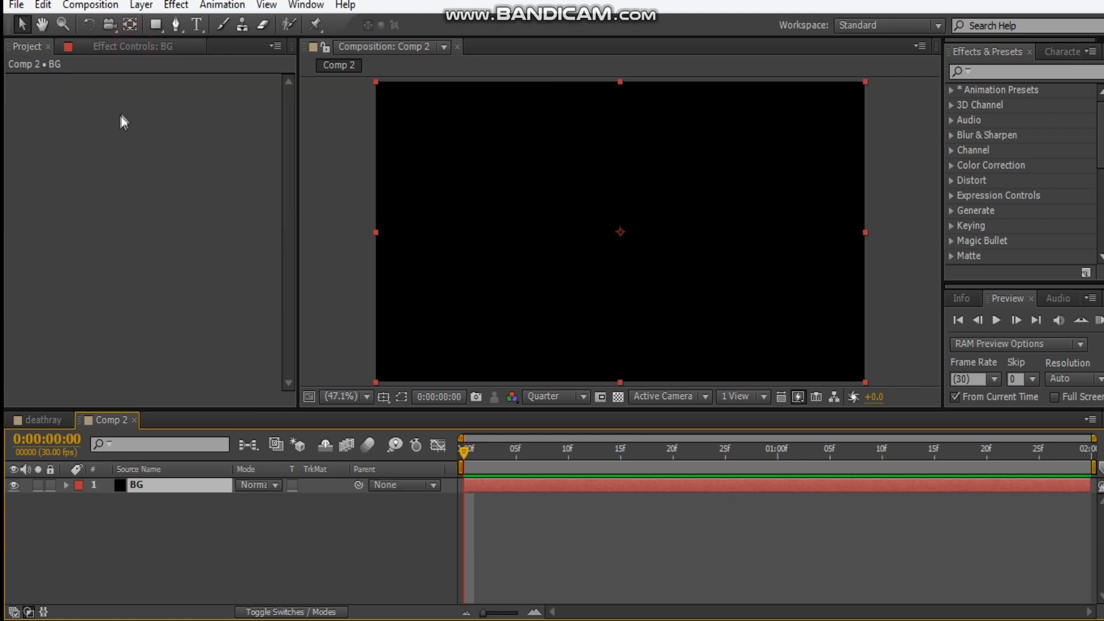
right_click(108, 153)
mouse_move(230, 276)
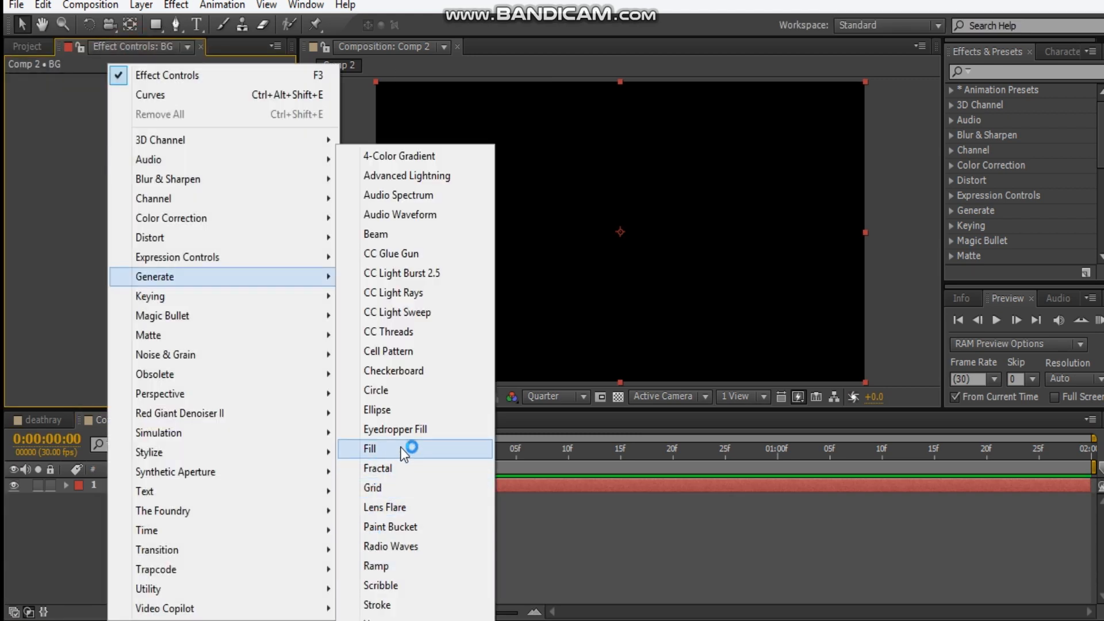
left_click(388, 565)
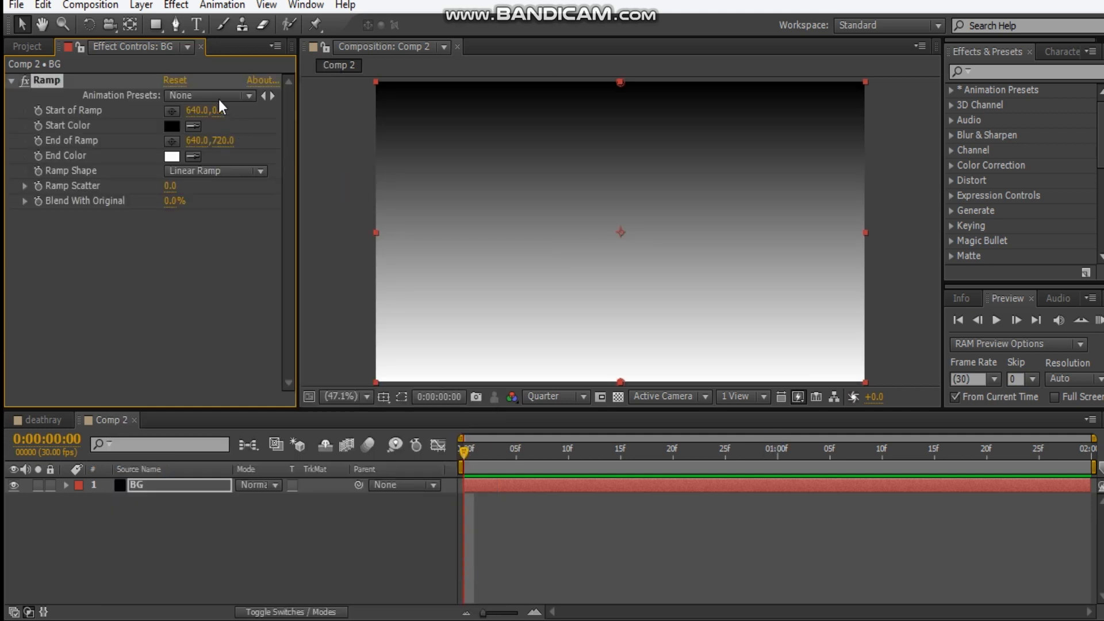
left_click(217, 173)
left_click(232, 209)
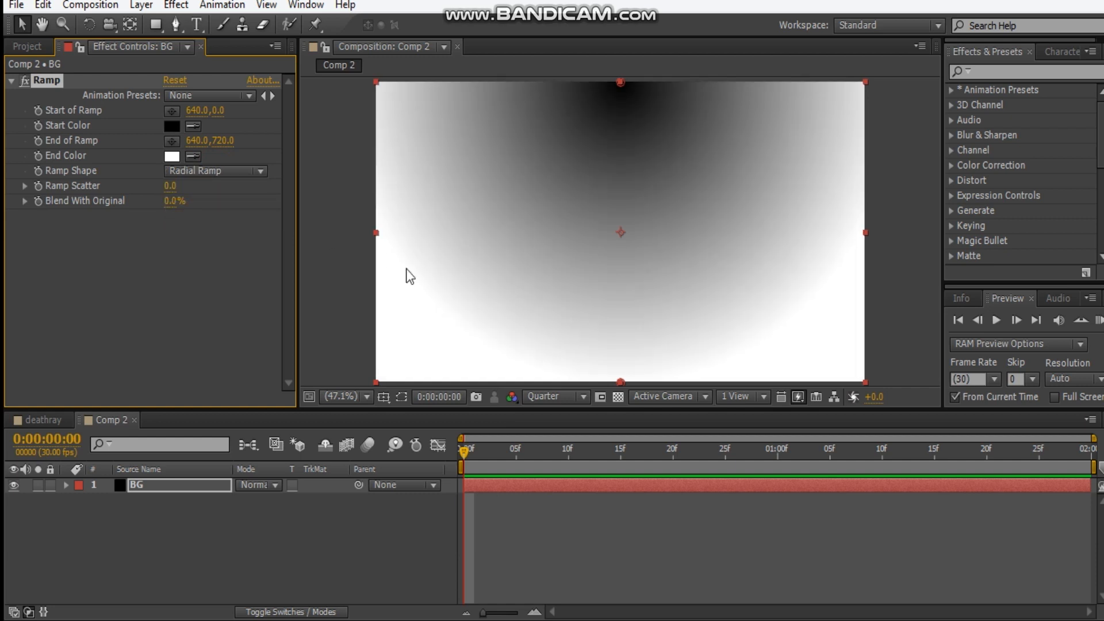
- Move the ramp's start point to about 631.5, 403.5 and its end point below the frame at about 644.2, 1034.3
left_click_drag(620, 84, 618, 254)
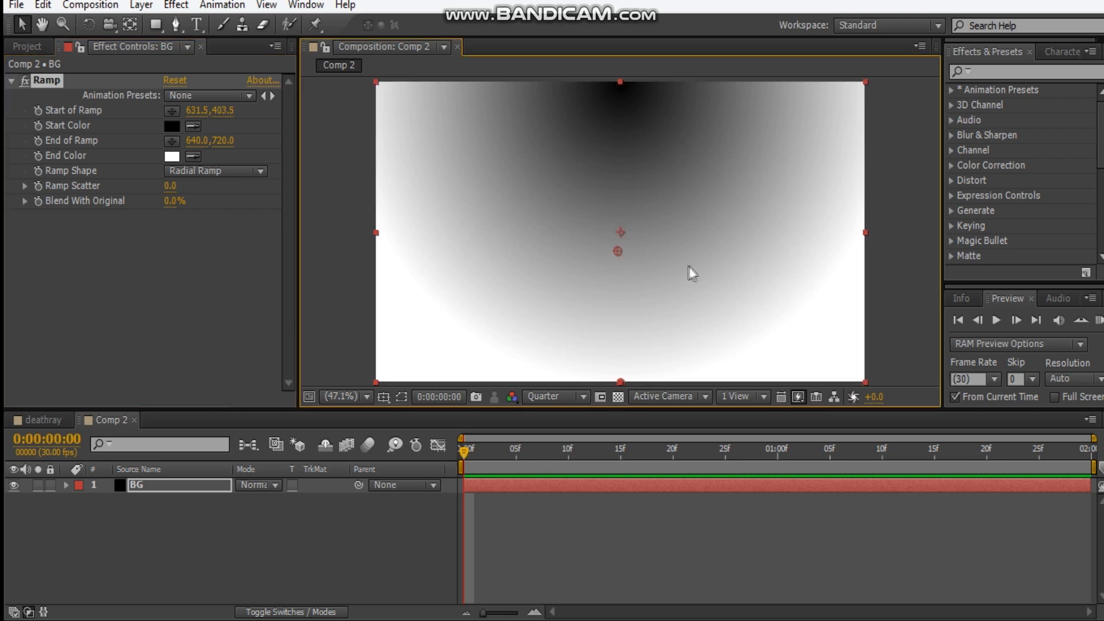
scroll(660, 279, "down", 5)
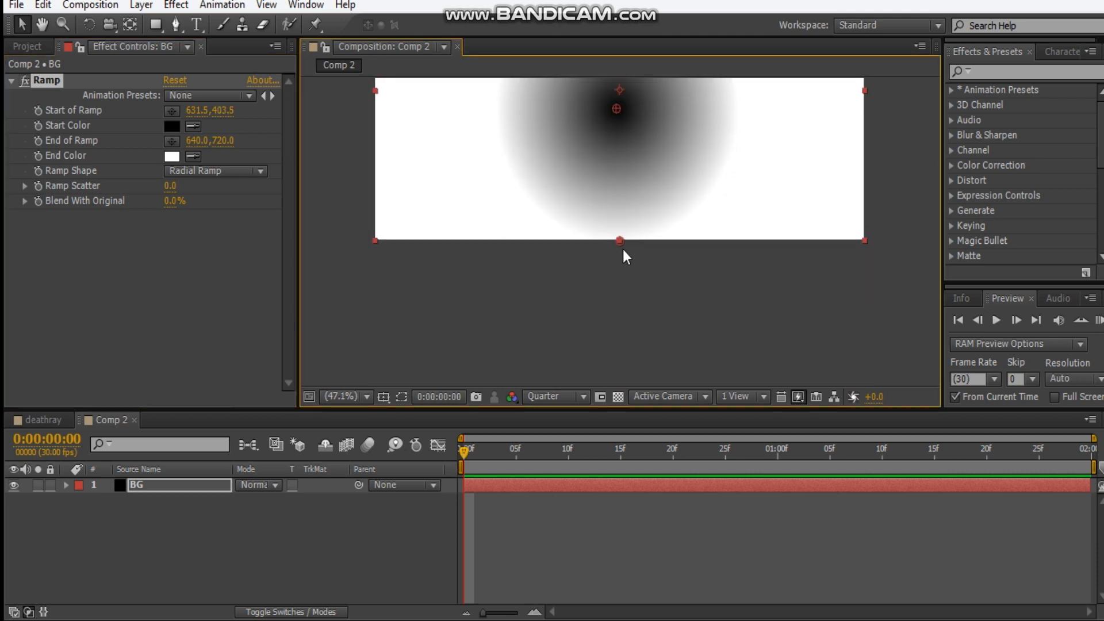
left_click_drag(620, 243, 624, 325)
left_click_drag(624, 380, 623, 382)
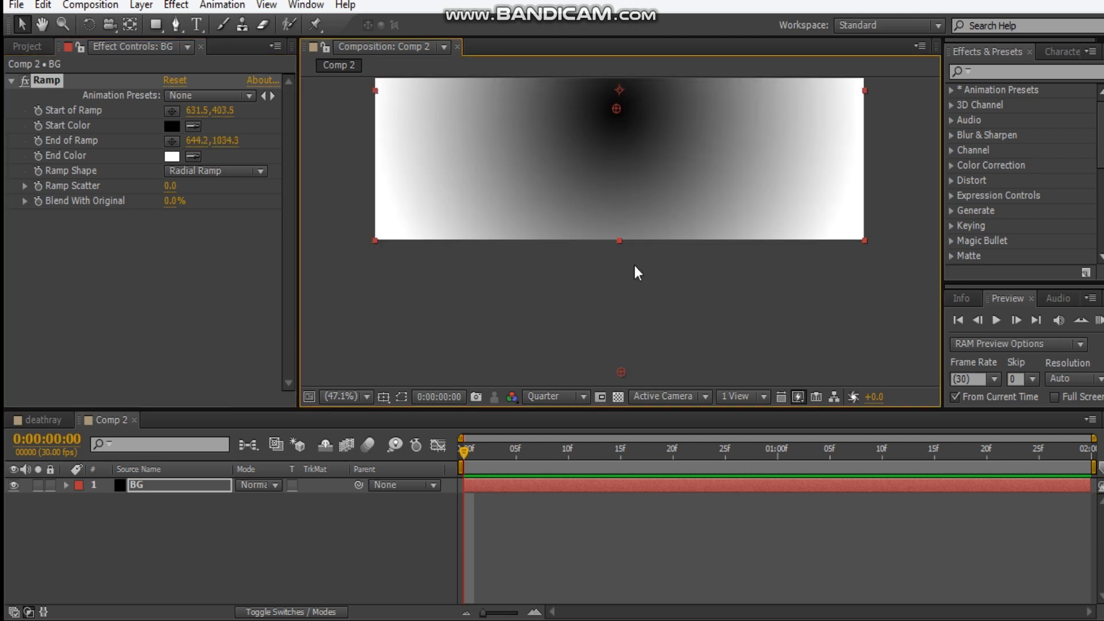
scroll(635, 216, "down", 5)
scroll(635, 213, "up", 4)
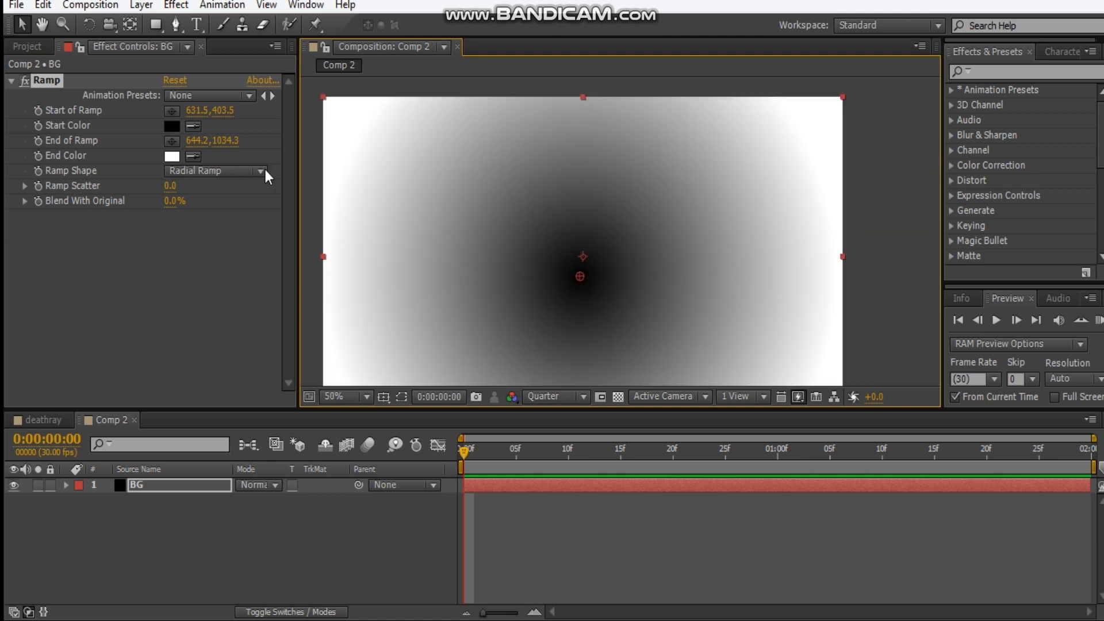
- Set the ramp's end color to black (000000) and its start color to dark orange-brown (644C2F)
left_click(171, 156)
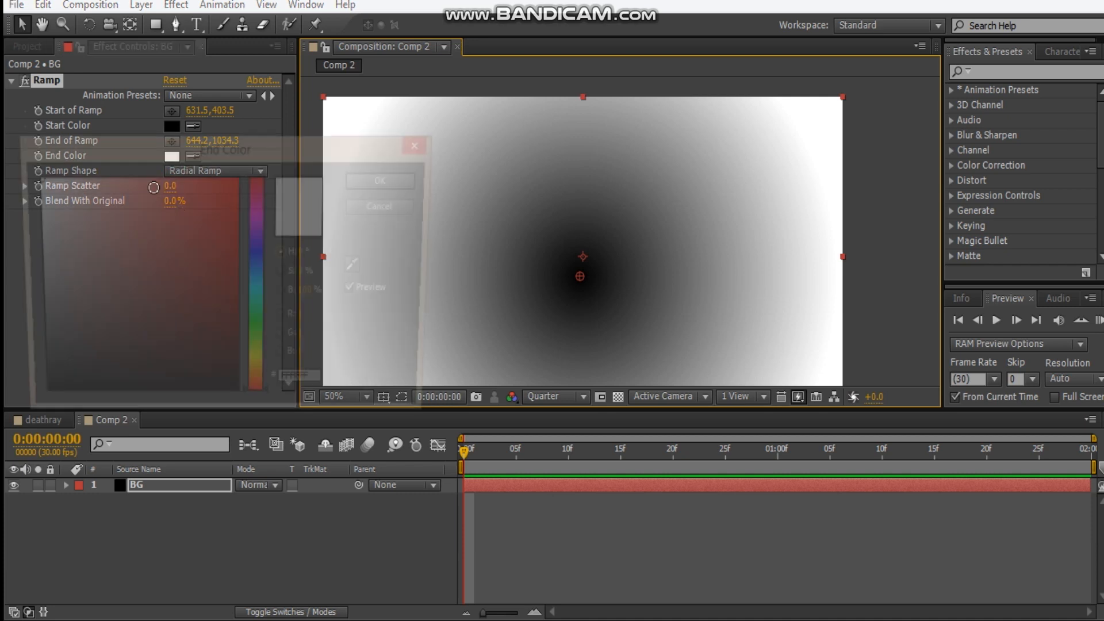
mouse_move(109, 239)
left_mouse_down()
mouse_move(4, 371)
mouse_move(4, 408)
left_mouse_up()
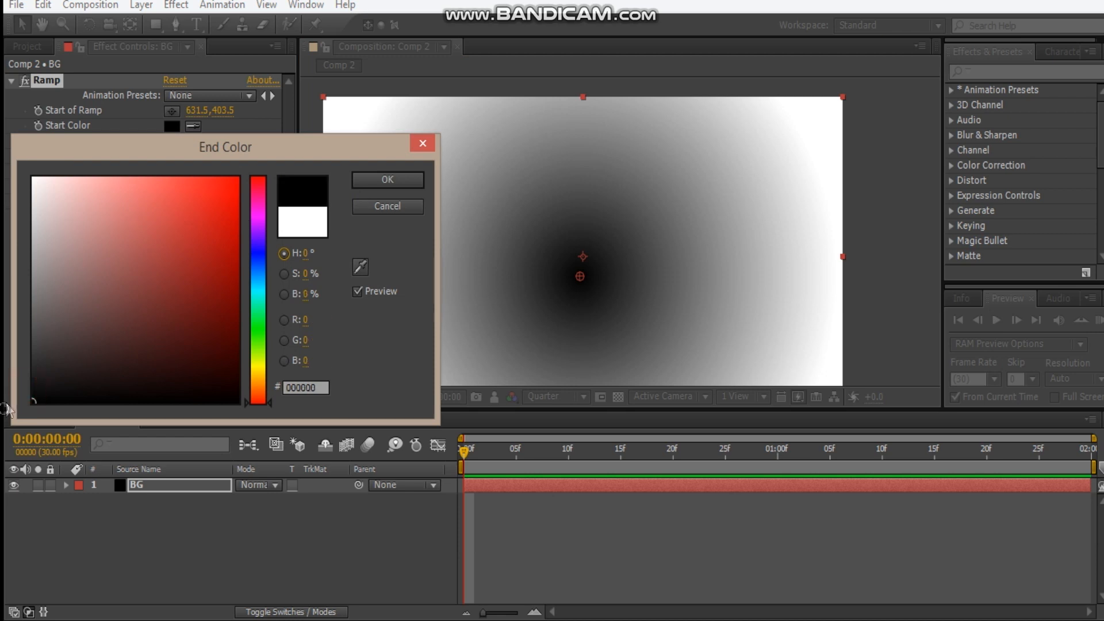
left_click(382, 183)
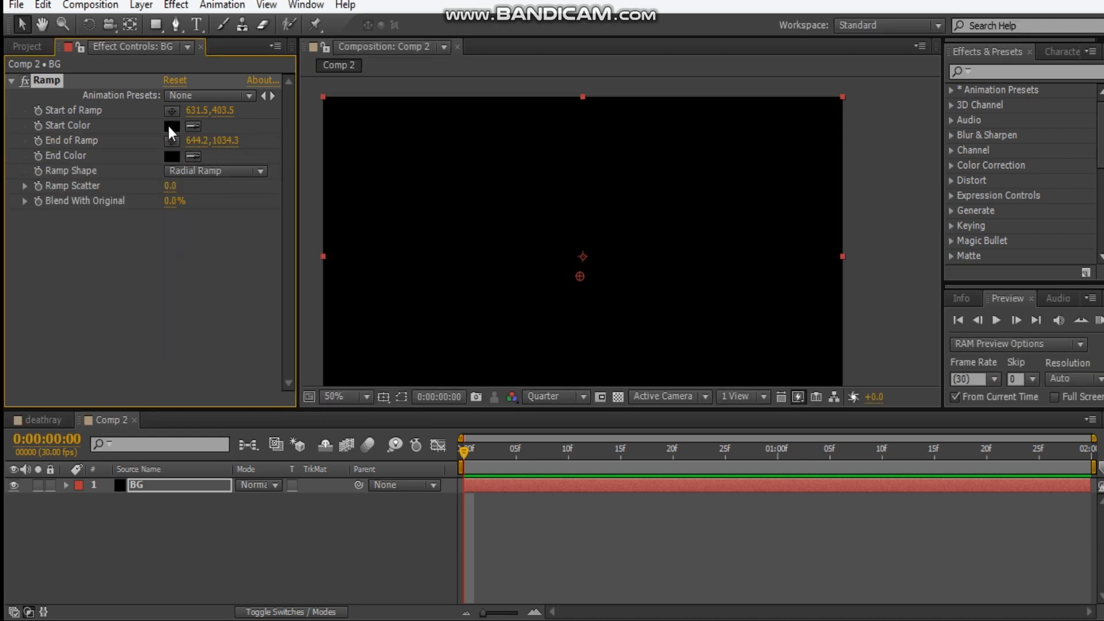
left_click(169, 126)
left_click_drag(254, 395, 260, 383)
mouse_move(104, 351)
left_mouse_down()
mouse_move(110, 316)
mouse_move(157, 326)
mouse_move(167, 306)
mouse_move(142, 314)
left_mouse_up()
left_click(375, 179)
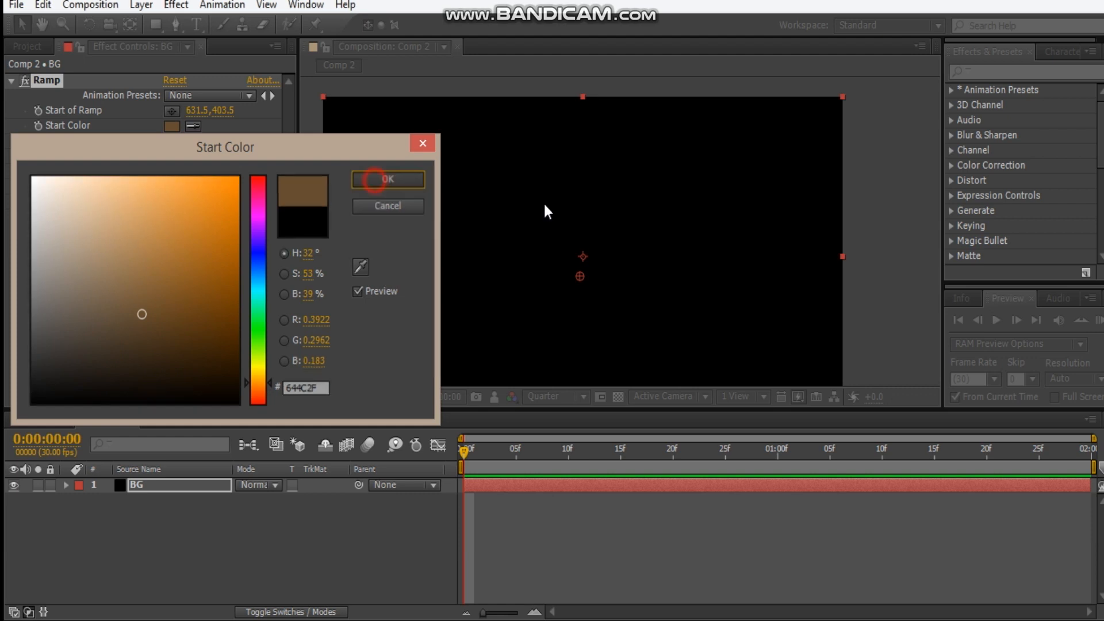
left_click_drag(558, 233, 577, 215)
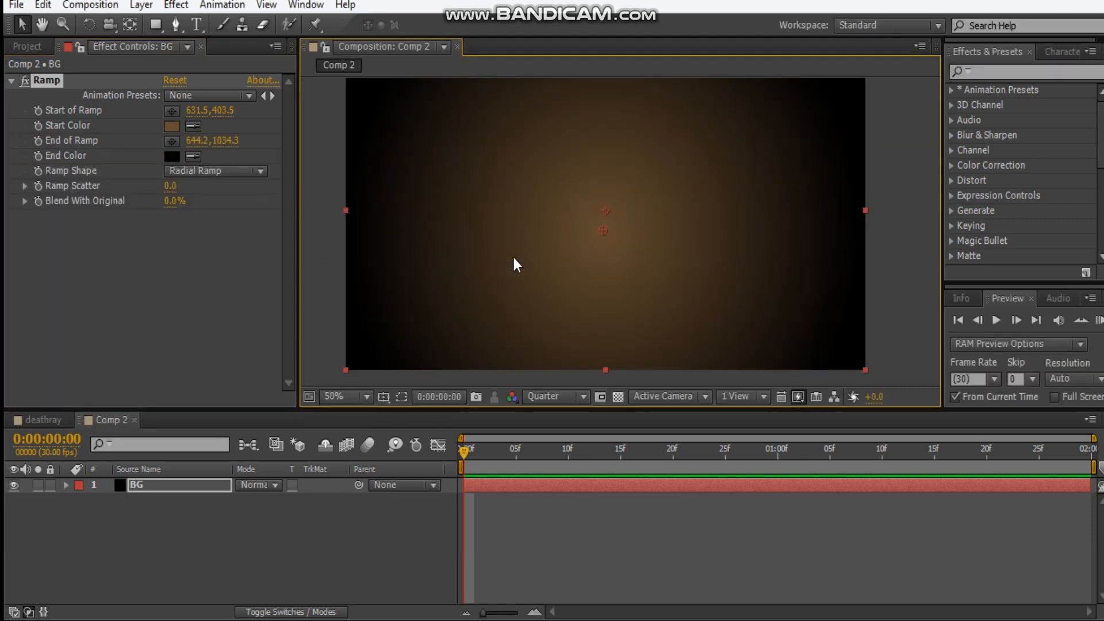
- Add a black solid named e3d above BG and apply the Video Copilot Element effect to it
left_click(184, 534)
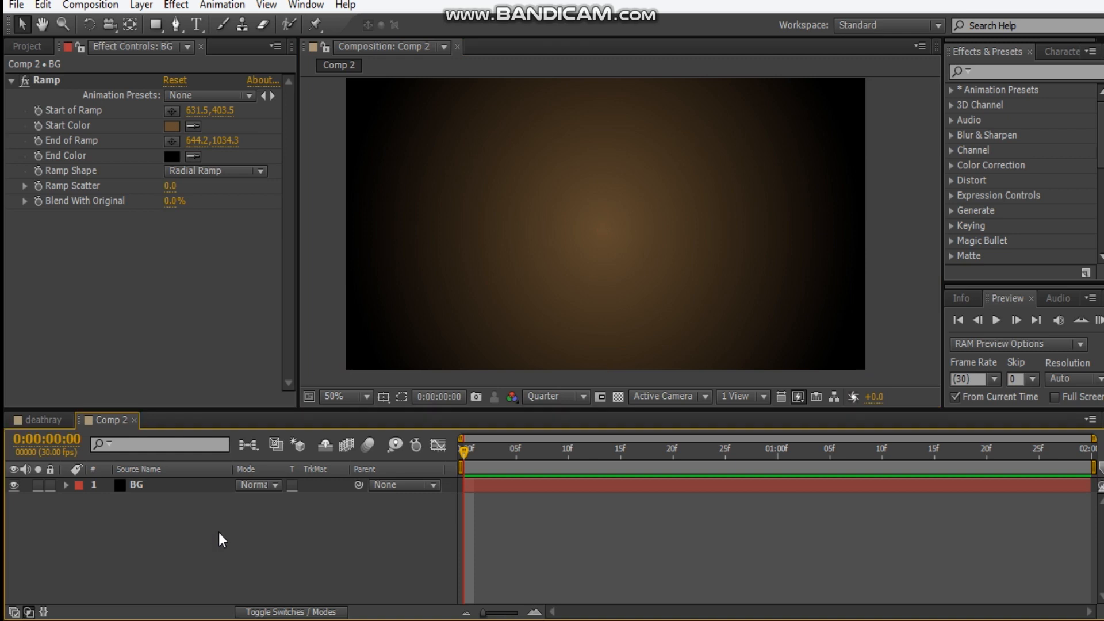
key("ctrl+y")
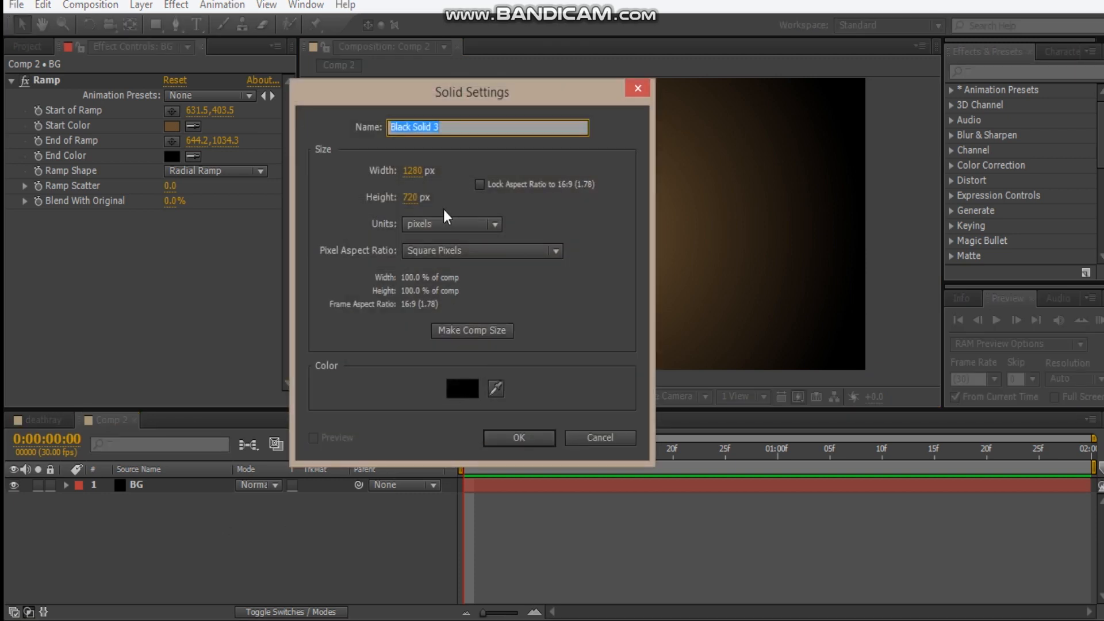
type("e3d")
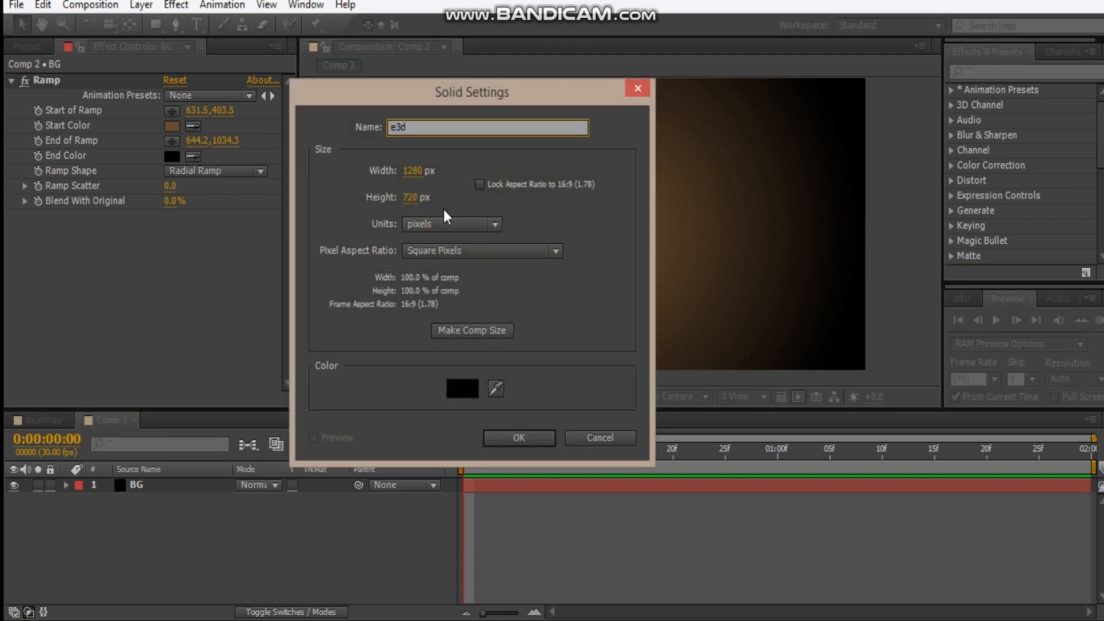
key("Return")
right_click(126, 201)
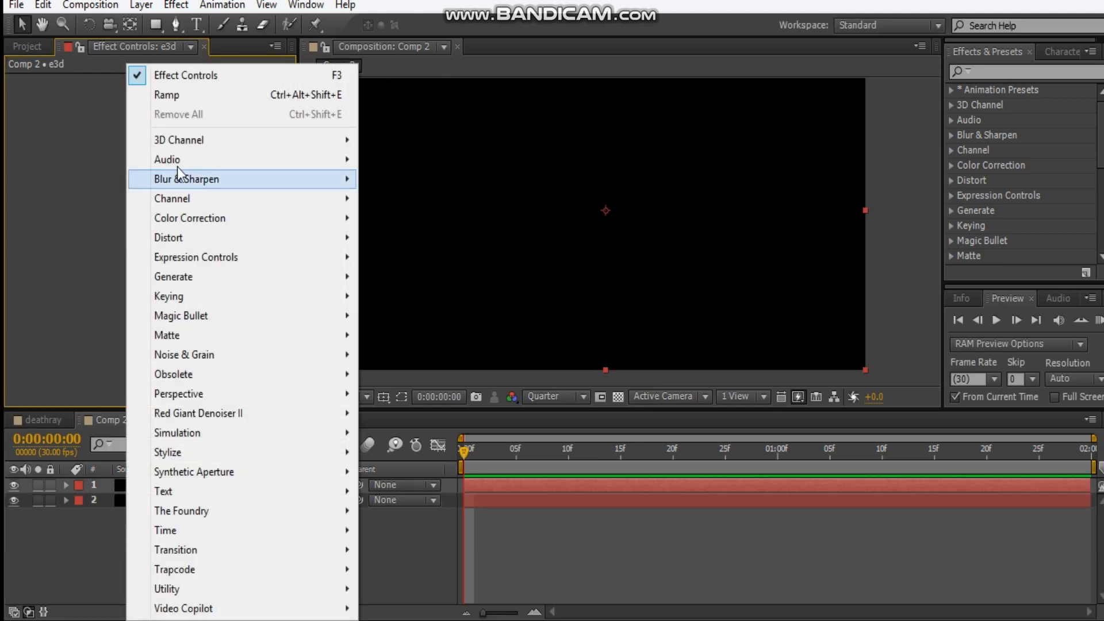
left_click(208, 608)
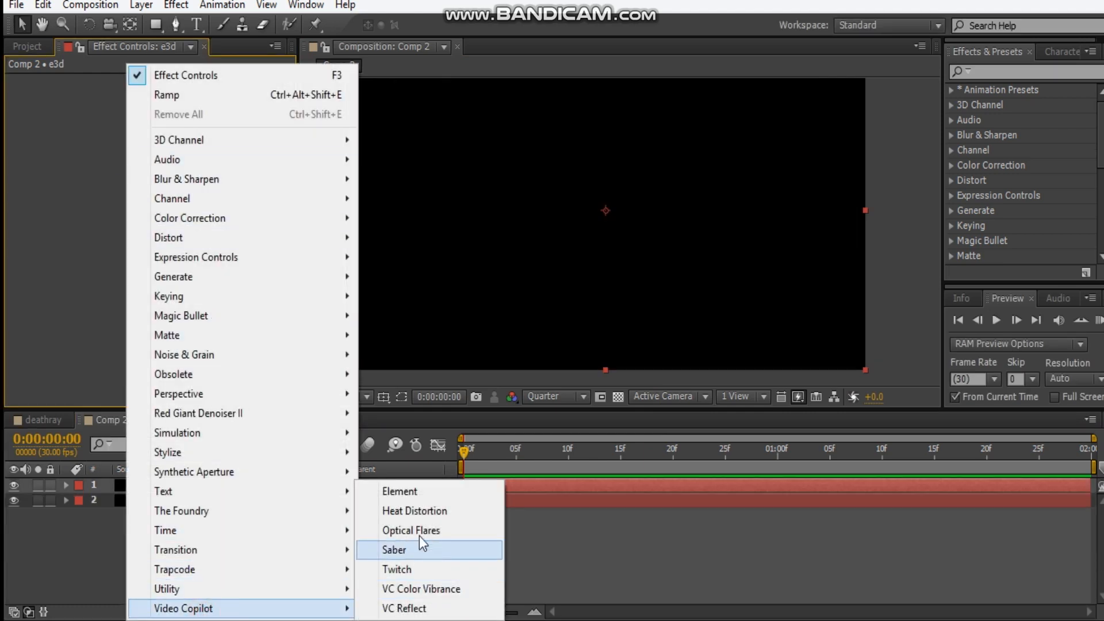
left_click(419, 493)
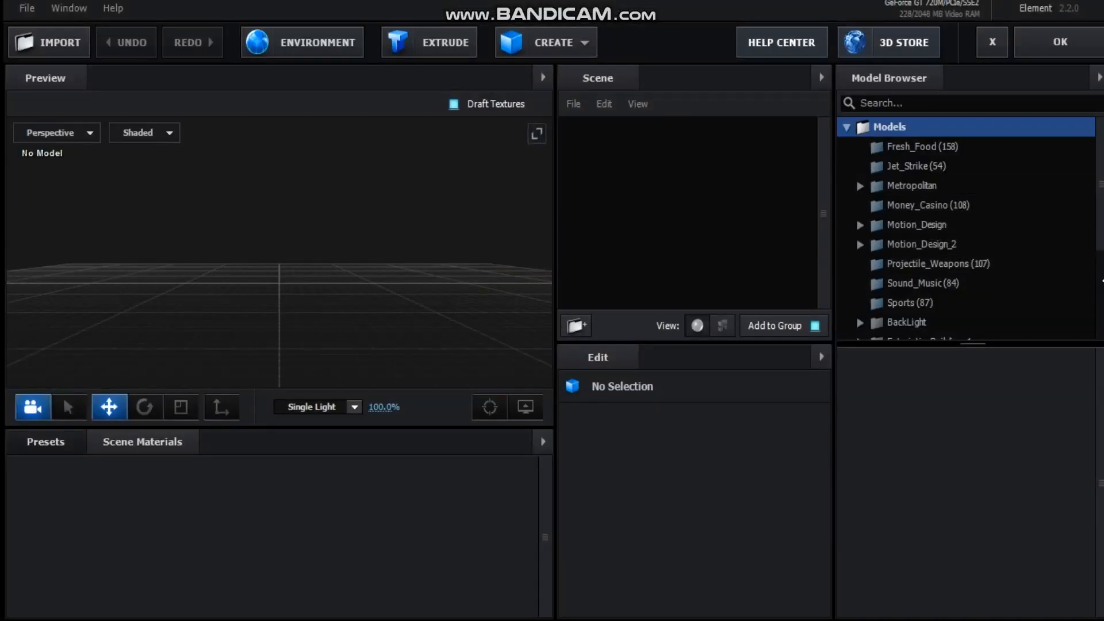
- Add the ball_fracture model from the Starter_Pack_Physical folder to the Element scene
scroll(1083, 172, "down", 3)
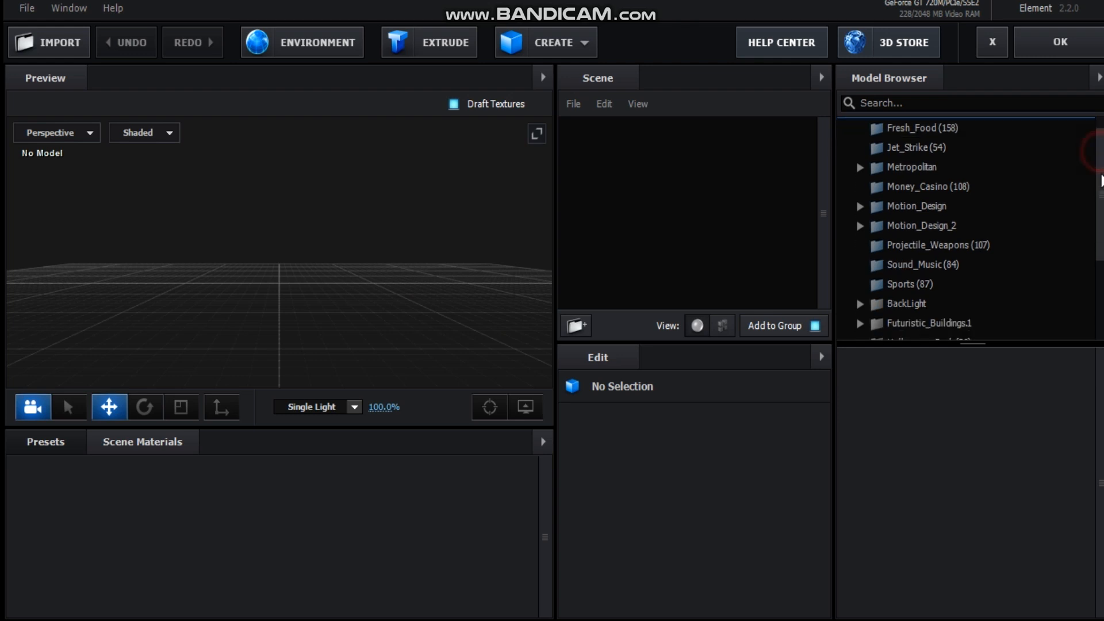
scroll(966, 230, "down", 1)
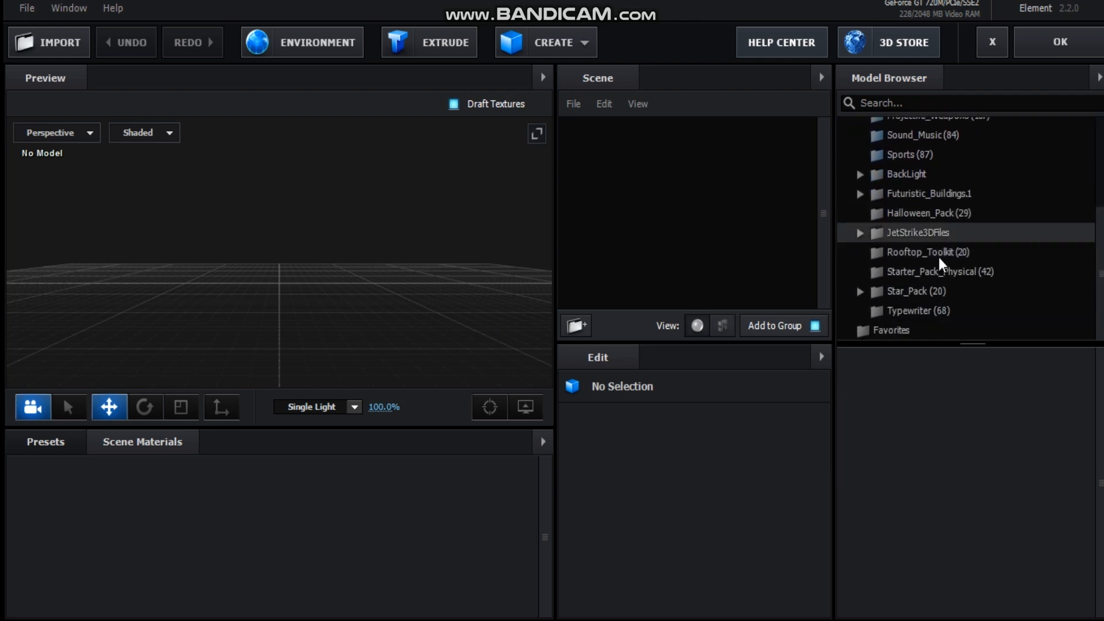
left_click(949, 272)
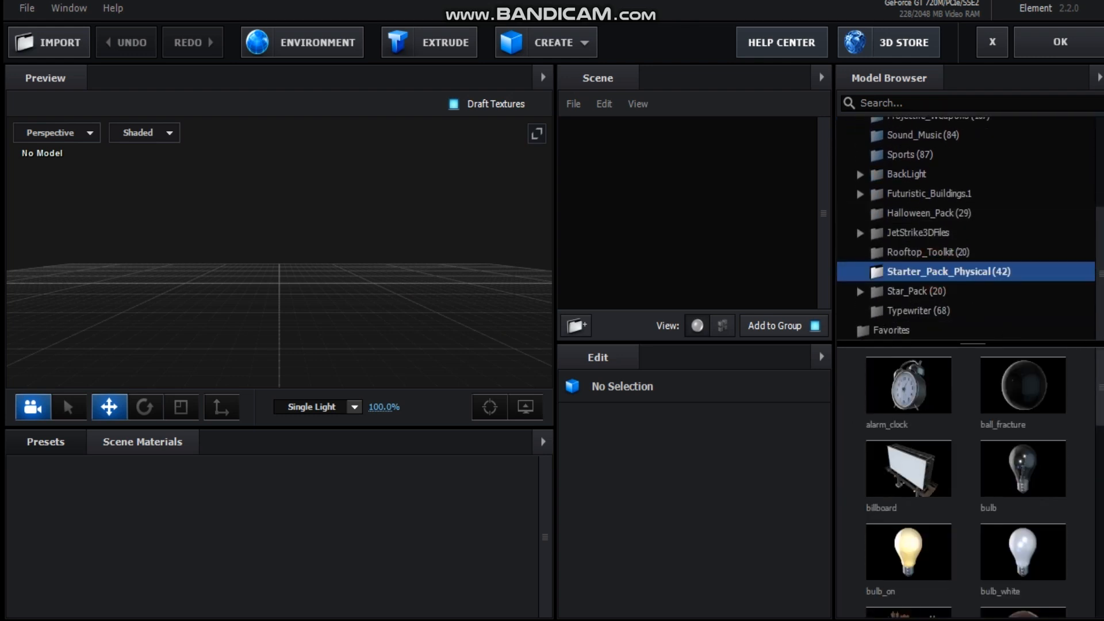
double_click(1015, 391)
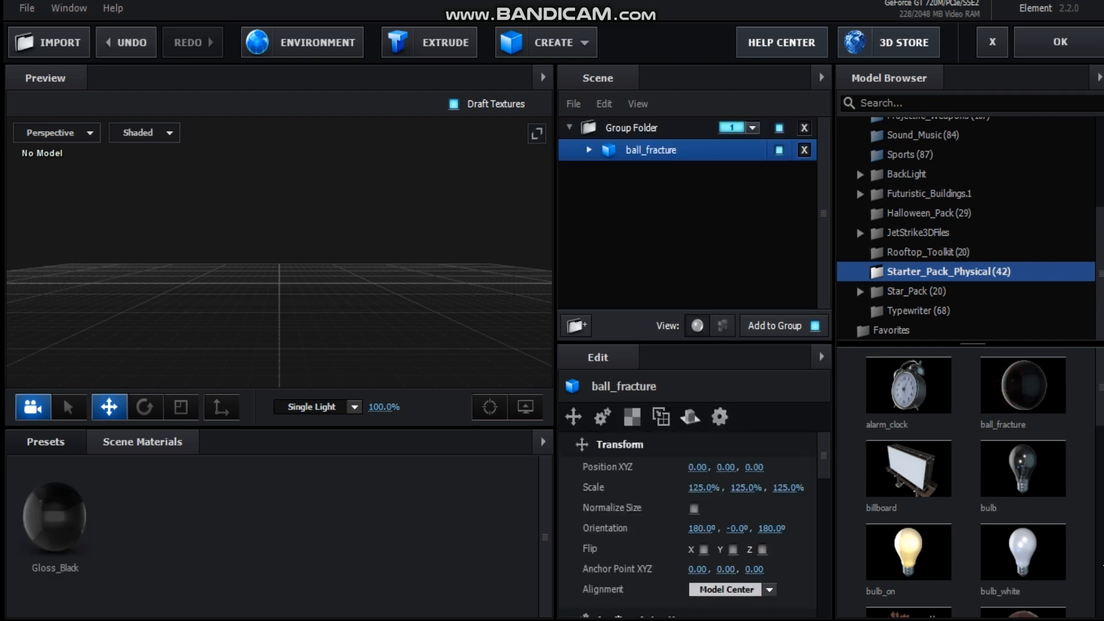
- Examine the ball_fracture model's fractured geometry in the preview, using wireframe display and returning to shaded
mouse_move(381, 313)
left_mouse_down()
mouse_move(374, 402)
mouse_move(377, 364)
mouse_move(270, 317)
mouse_move(312, 281)
mouse_move(355, 313)
mouse_move(357, 266)
mouse_move(241, 325)
left_mouse_up()
scroll(297, 313, "up", 3)
scroll(311, 279, "up", 5)
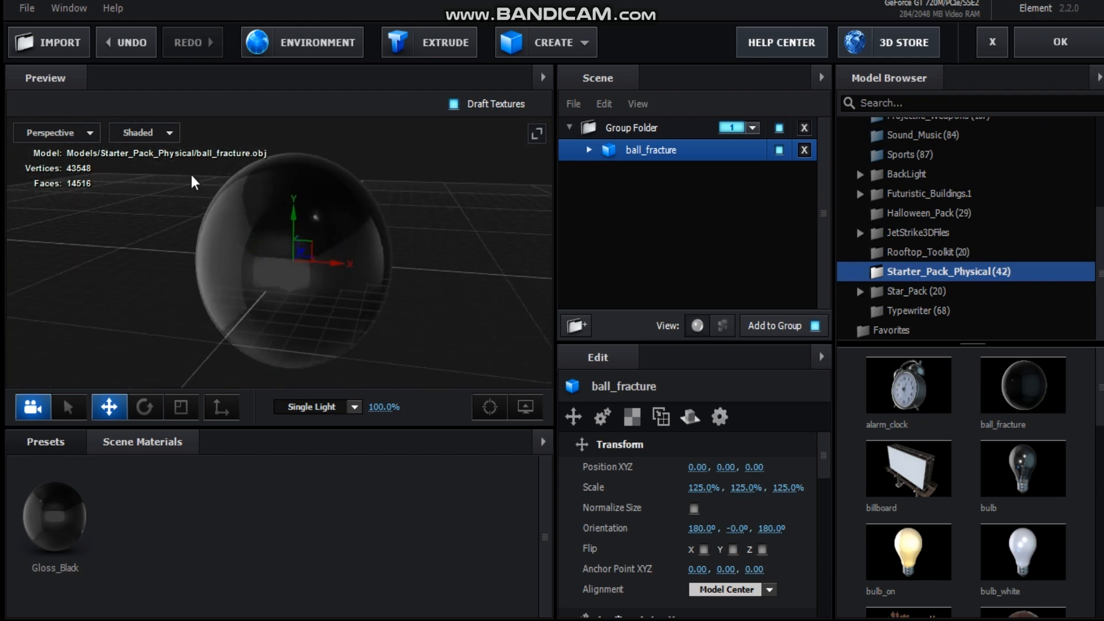
left_click(156, 132)
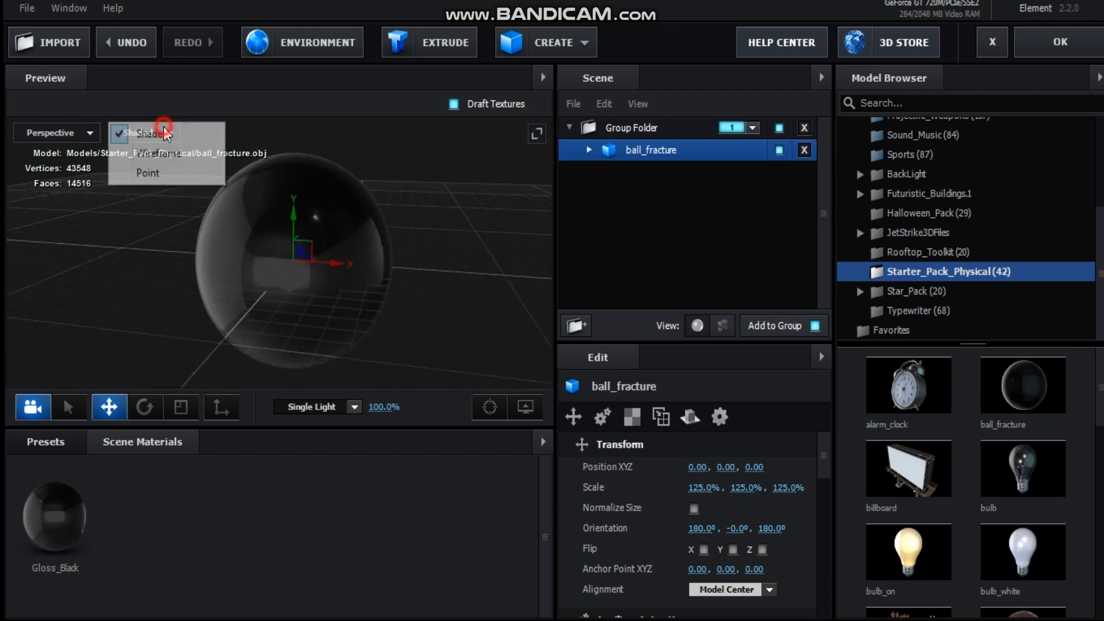
left_click(172, 153)
left_click_drag(375, 246, 328, 253)
scroll(327, 253, "up", 5)
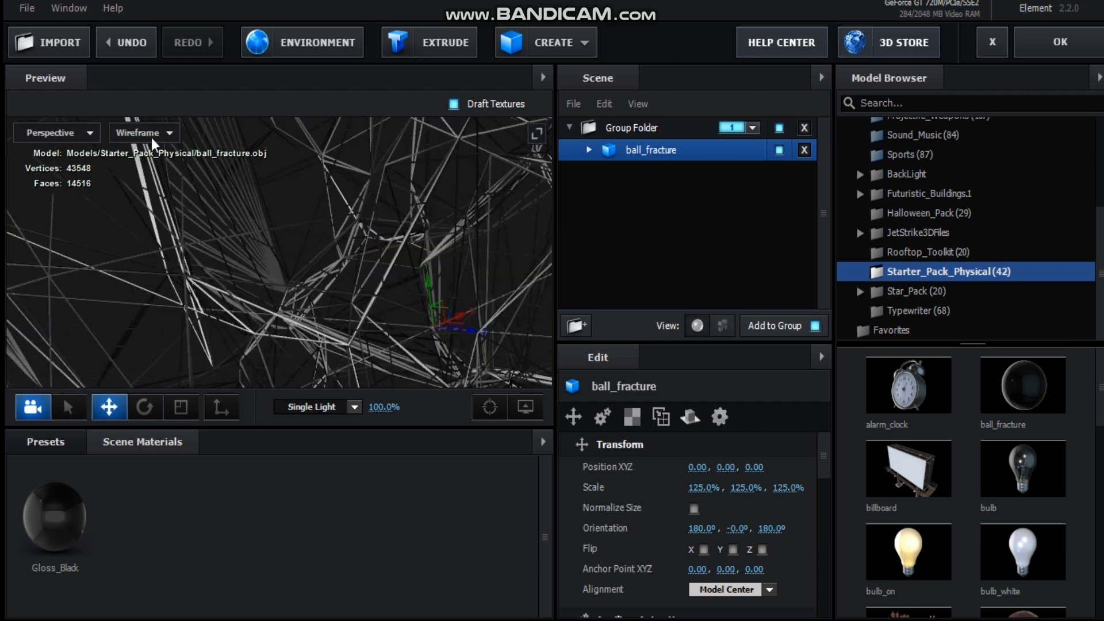
left_click(157, 135)
left_click(151, 134)
scroll(382, 276, "down", 5)
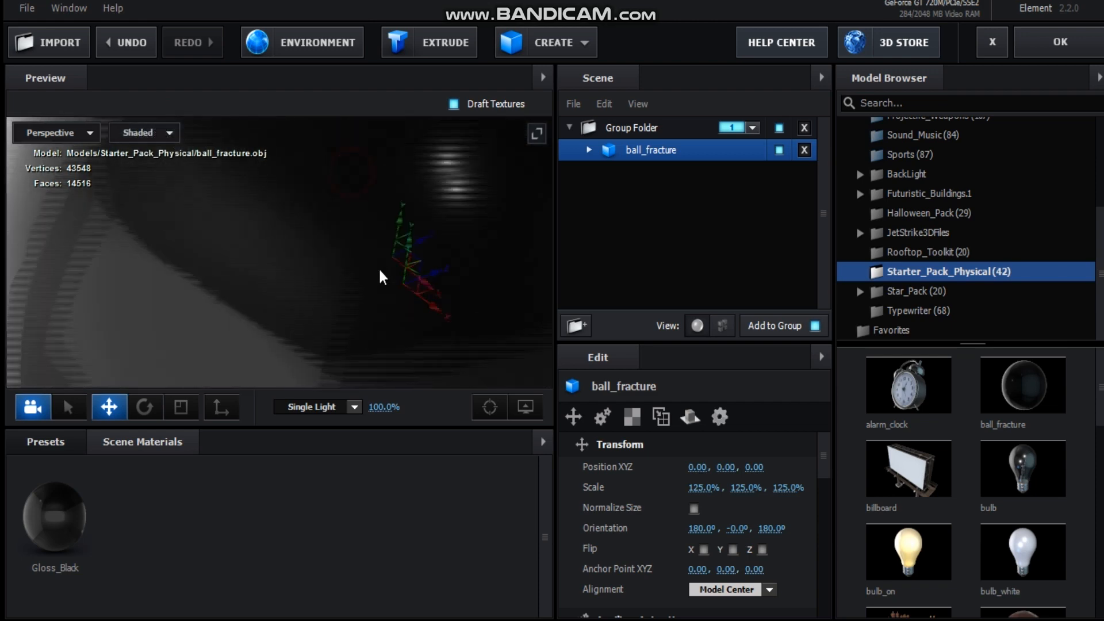
left_click_drag(385, 274, 264, 227)
- Apply the plaster_wall_blue material from the Pro_Shaders_2 Plaster presets to the ball_fracture model
left_click(45, 442)
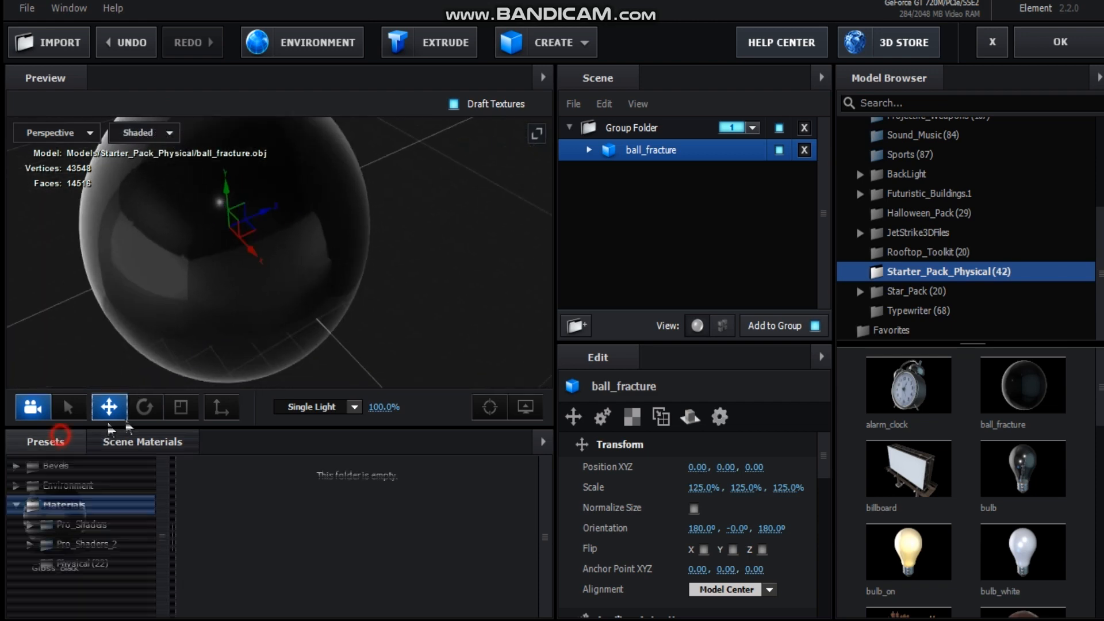
double_click(84, 543)
scroll(112, 549, "down", 4)
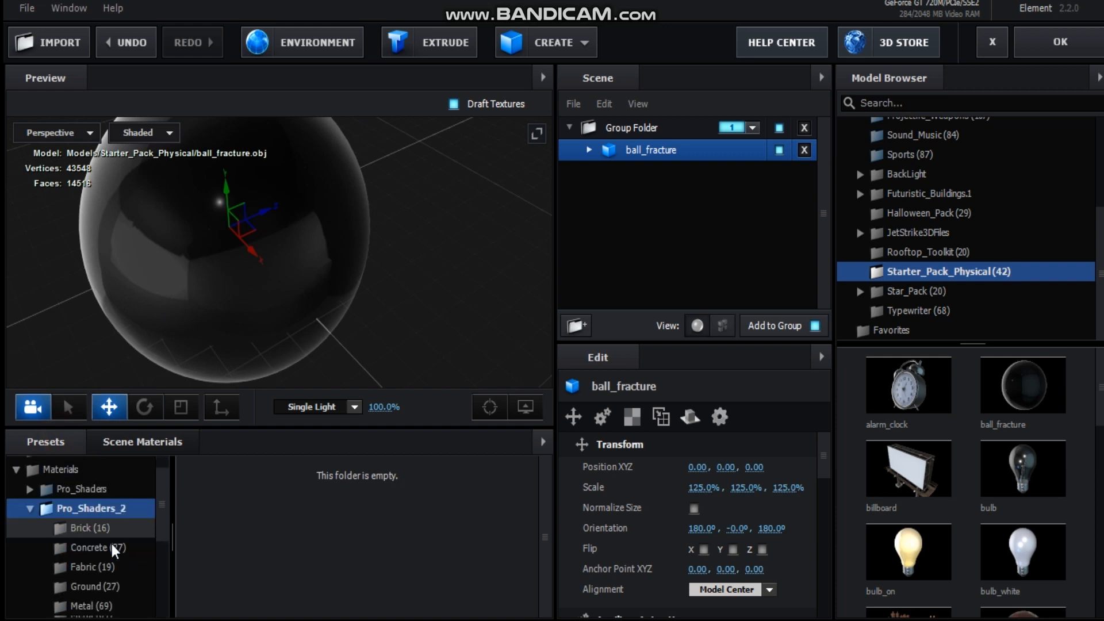
scroll(91, 542, "down", 3)
left_click(90, 534)
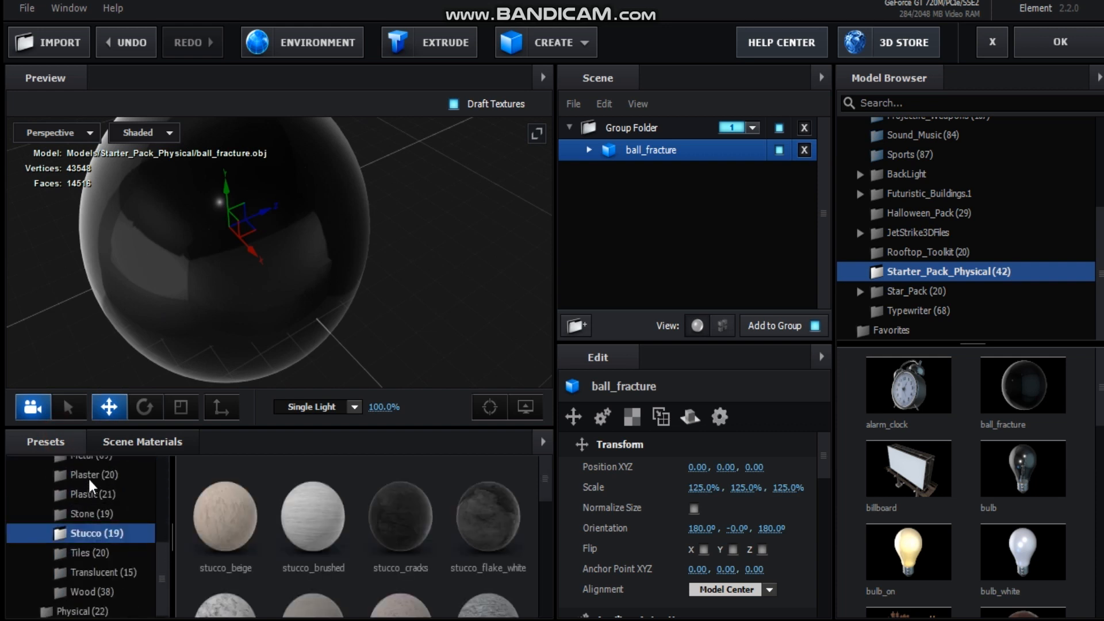
left_click(148, 480)
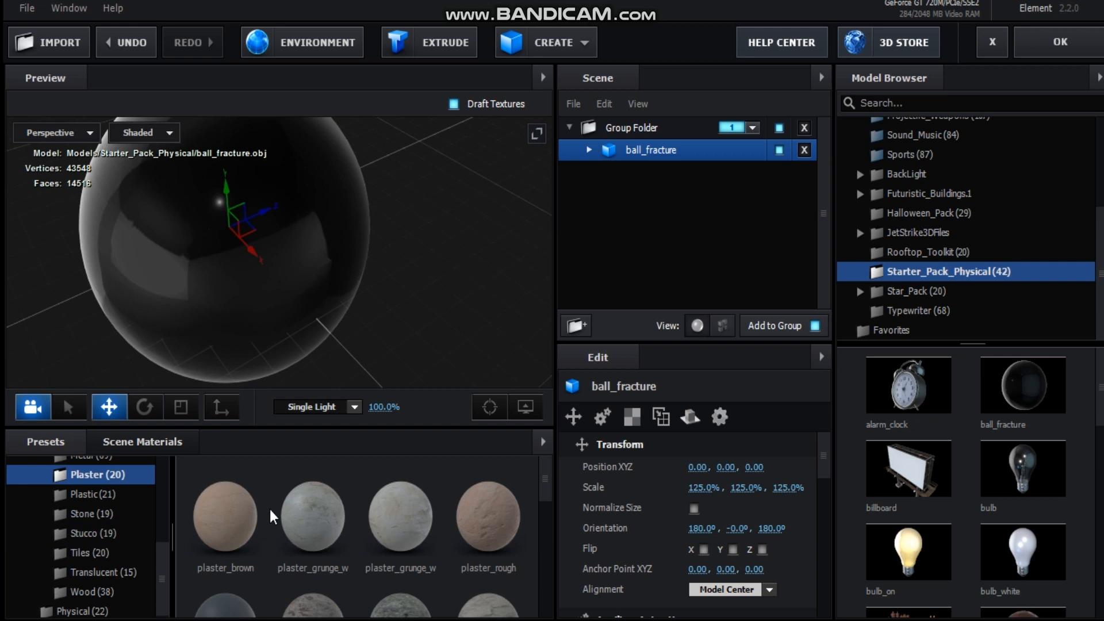
scroll(272, 516, "down", 2)
scroll(273, 516, "up", 2)
left_click(226, 517)
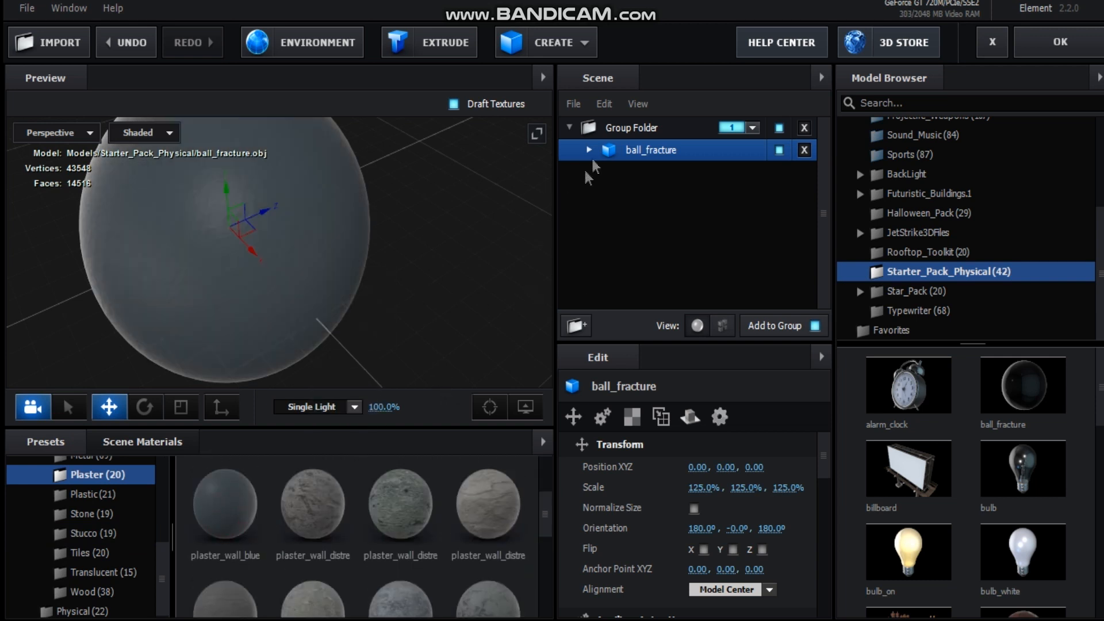
- Change the diffuse color of the ball's plaster_wall_blue material to a very dark brown
left_click(588, 150)
left_click(658, 173)
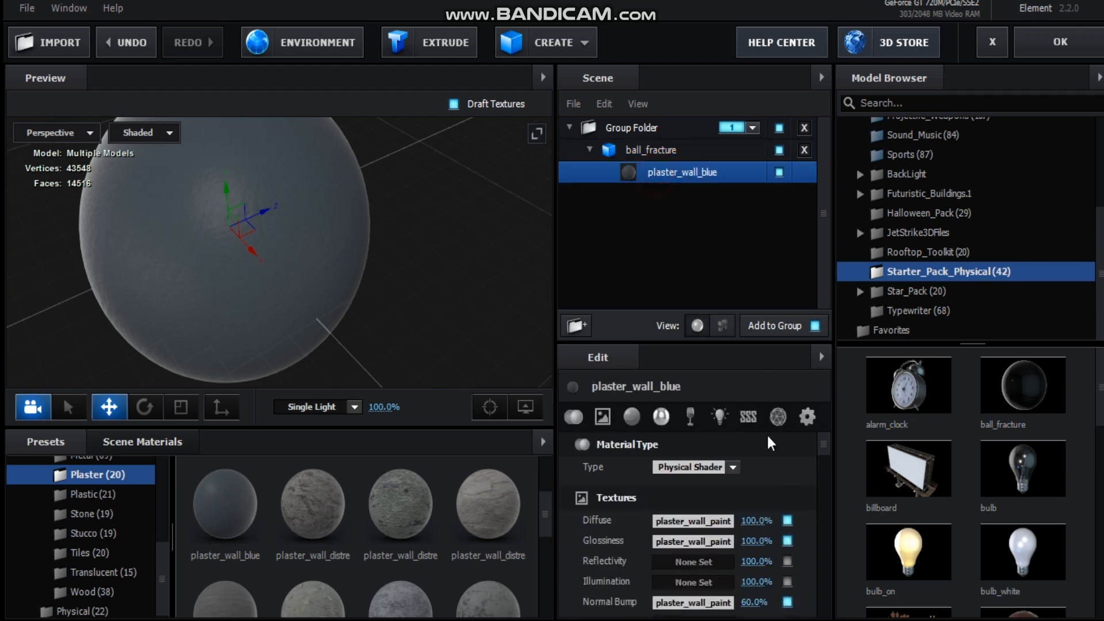
scroll(825, 482, "down", 5)
scroll(825, 482, "up", 5)
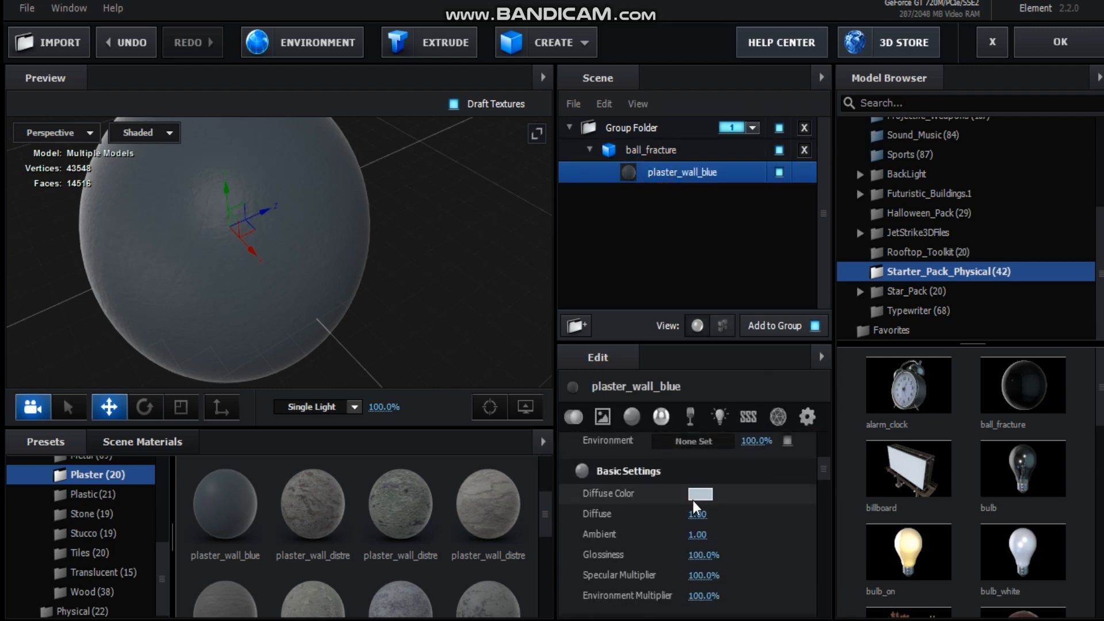
left_click(699, 491)
left_click_drag(775, 494, 775, 589)
left_click_drag(611, 511, 660, 583)
left_click(827, 599)
left_click_drag(421, 322, 279, 271)
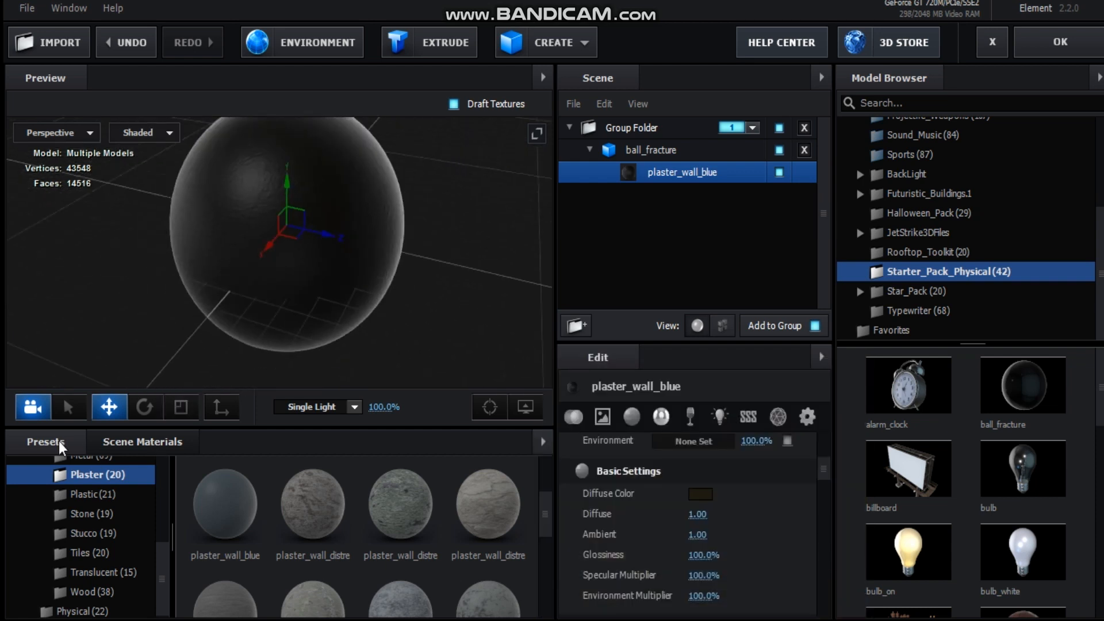
- Duplicate the group folder containing ball_fracture and assign the copy to group 2
left_click(643, 132)
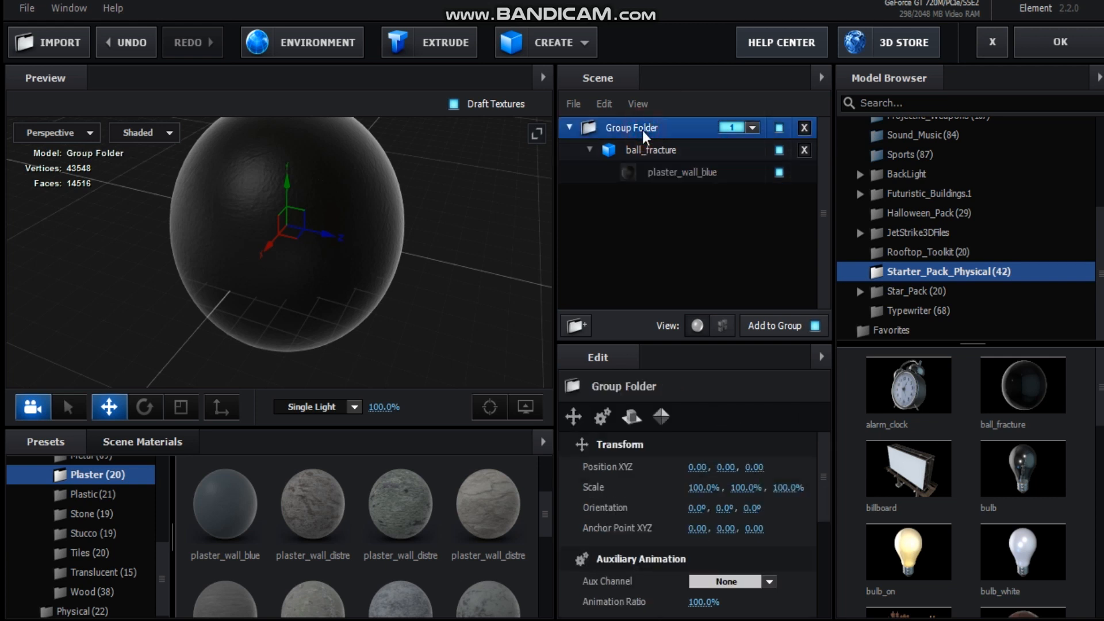
key("ctrl+d")
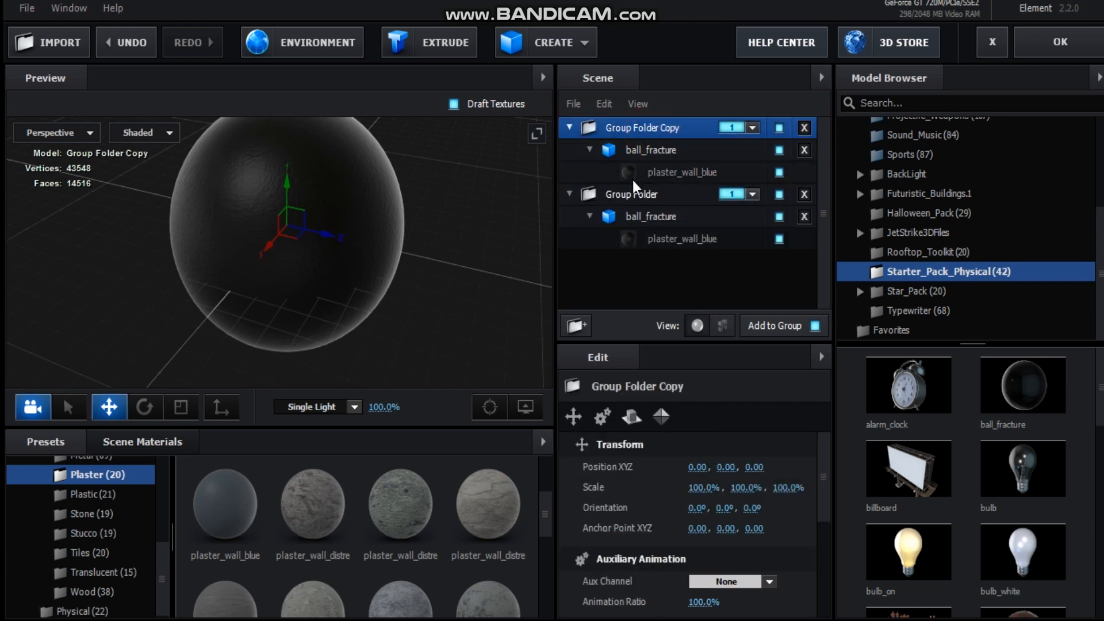
left_click(752, 127)
left_click(759, 154)
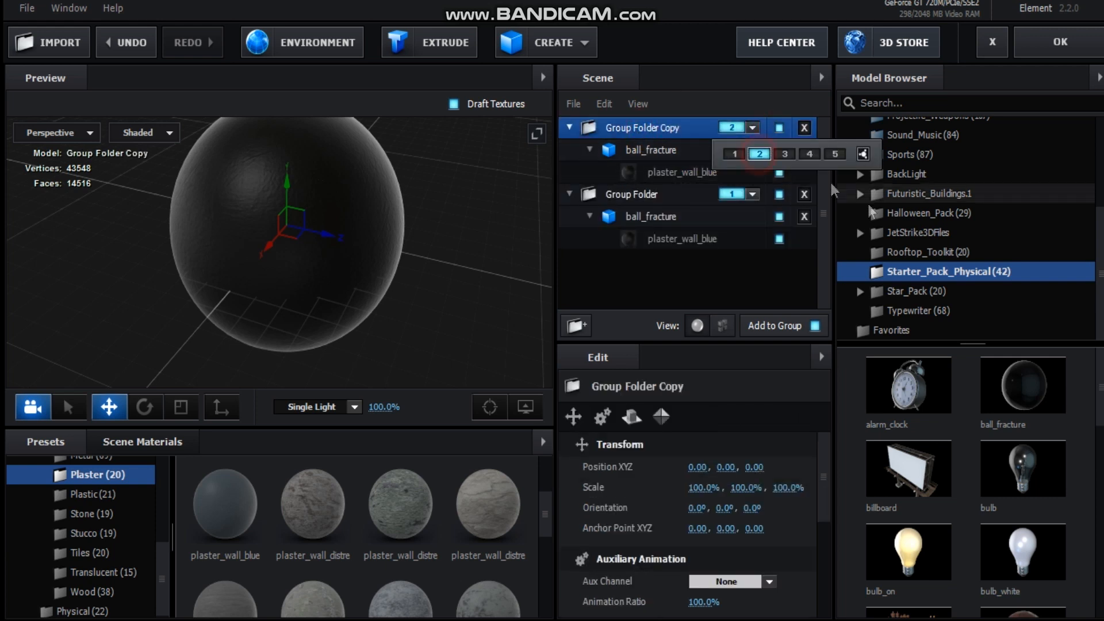
- Add an extrusion model to the copied group, then apply the Basic_2K_06 environment and accept the scene setup
left_click(663, 270)
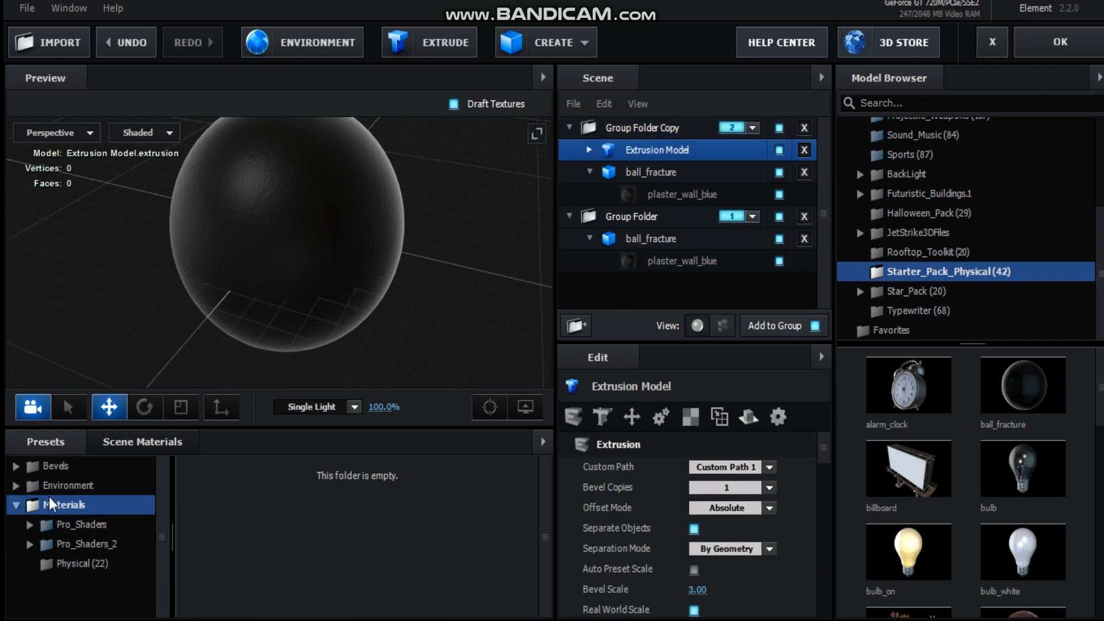
left_click(63, 486)
left_click(84, 526)
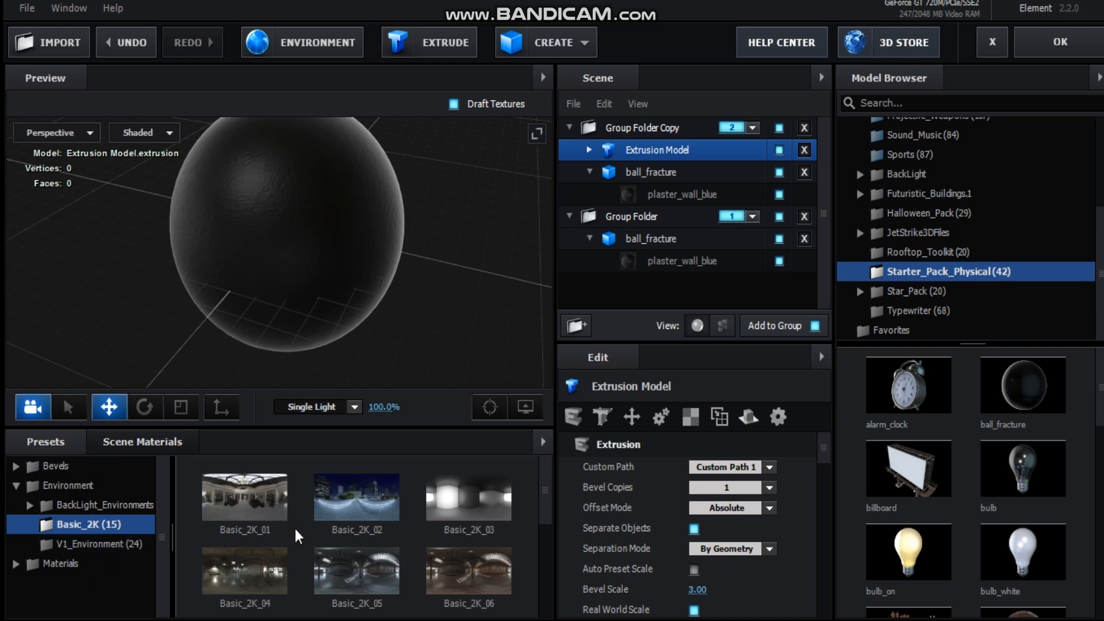
scroll(397, 520, "down", 2)
left_click(481, 522)
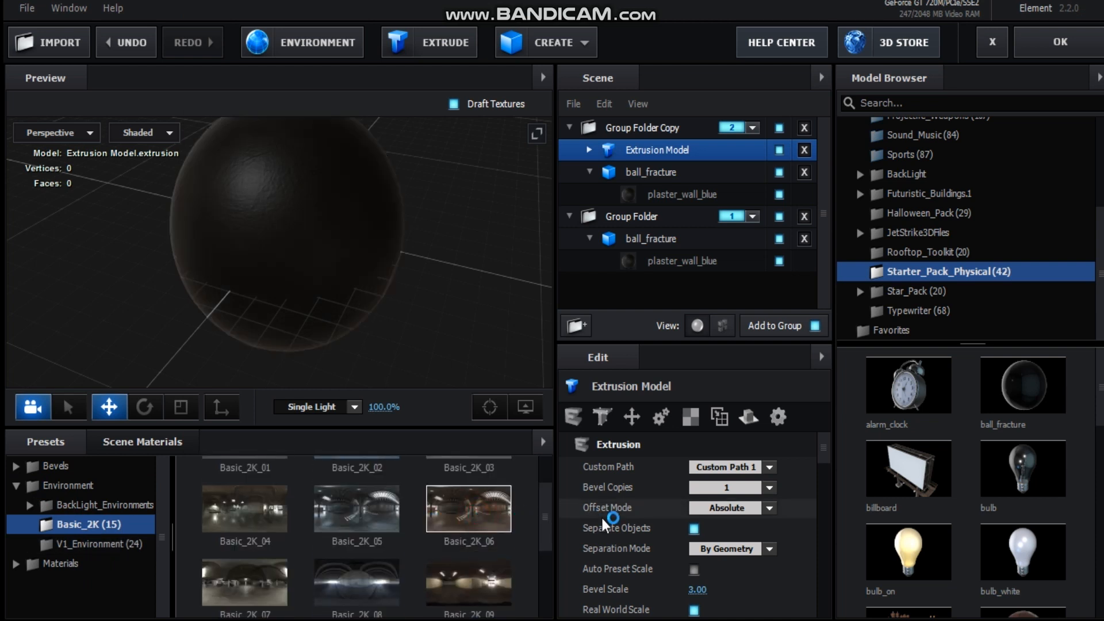
left_click_drag(361, 299, 405, 275)
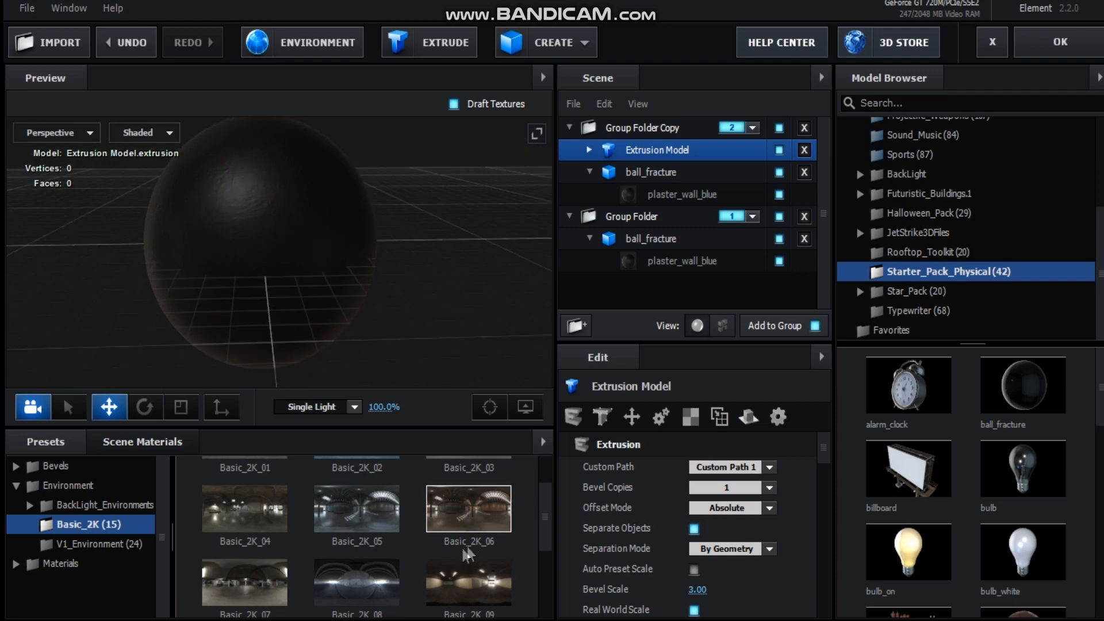
left_click_drag(364, 313, 280, 304)
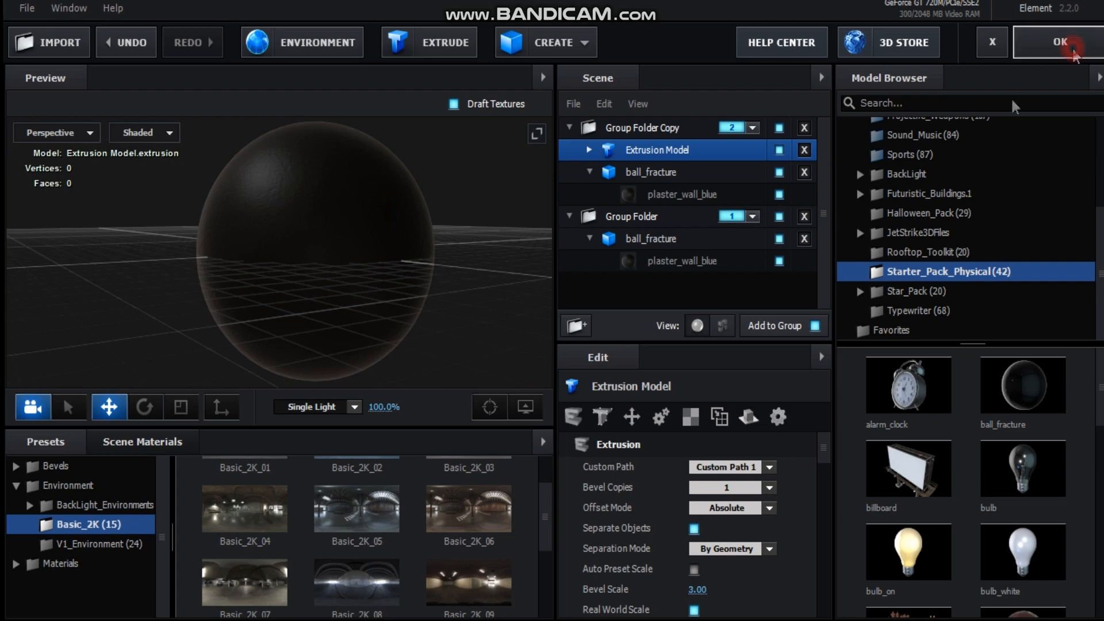
left_click(1061, 42)
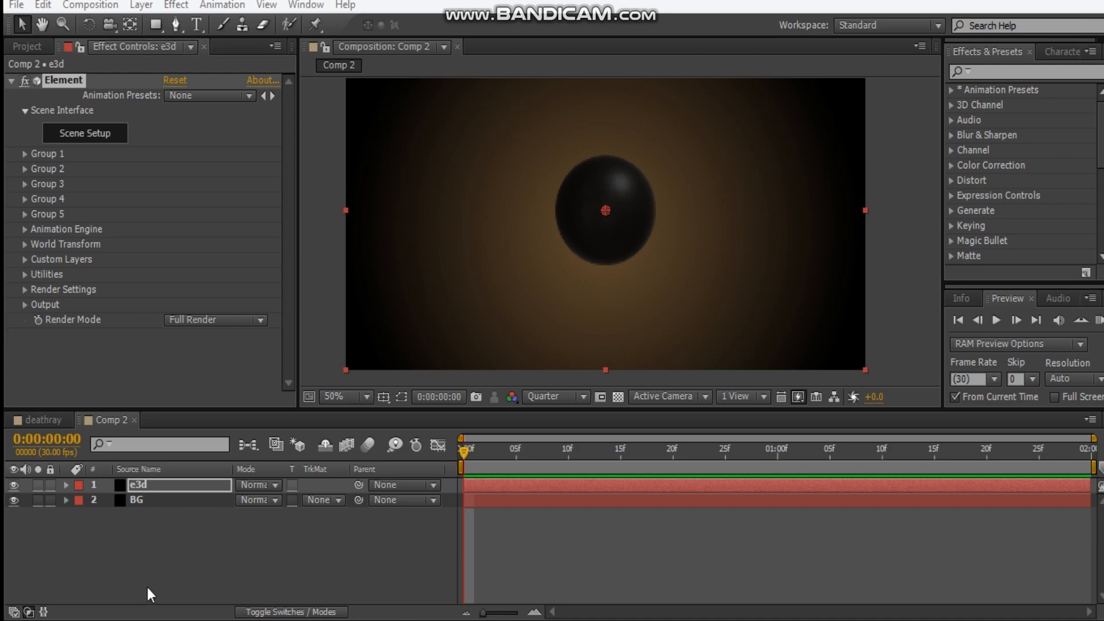
- Create a two-node camera named Camera 1 using the 50mm preset
left_click(141, 4)
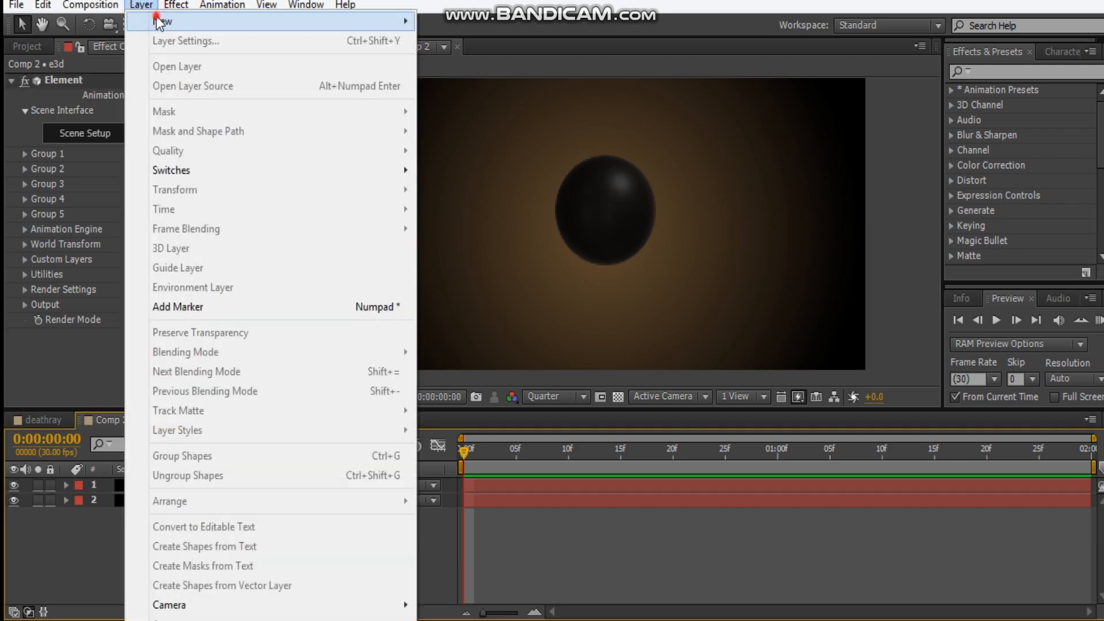
mouse_move(167, 21)
left_click(494, 79)
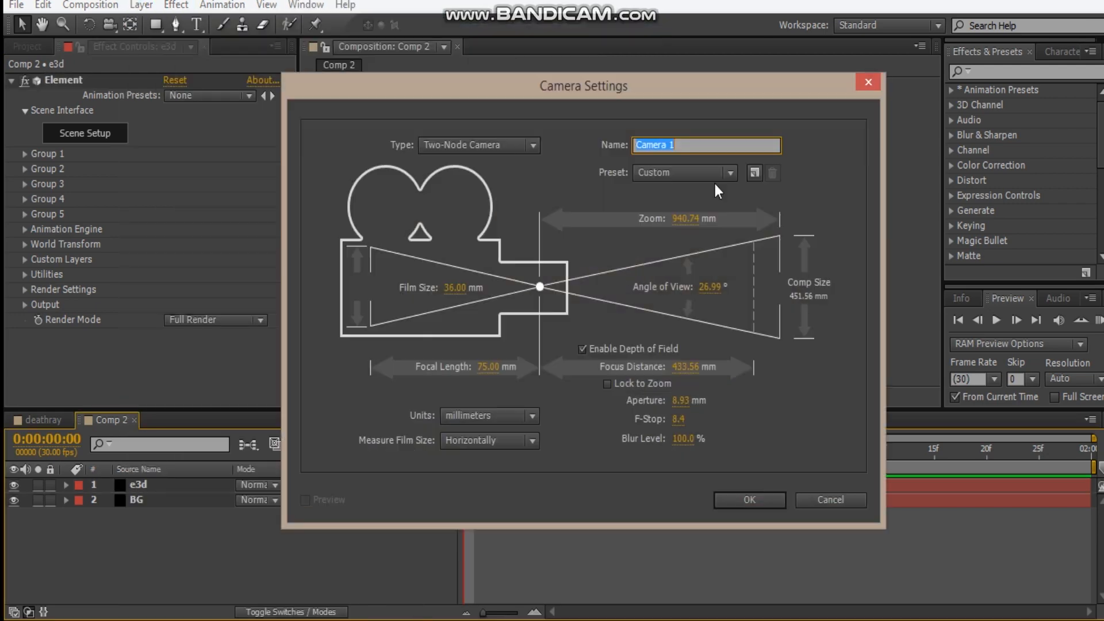
left_click(729, 172)
left_click(697, 317)
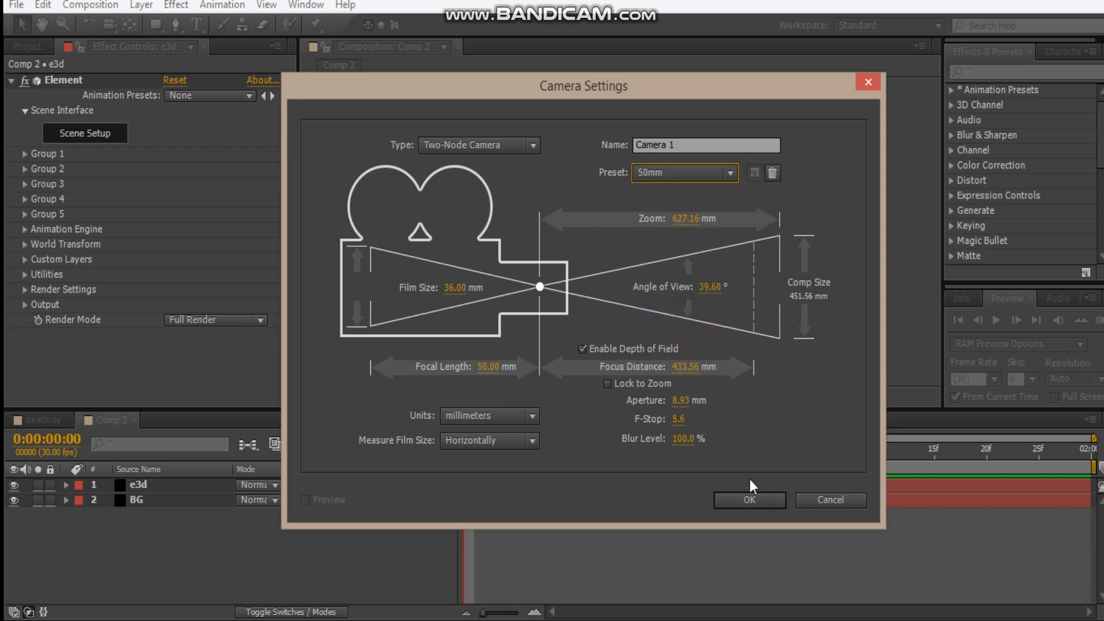
left_click(747, 500)
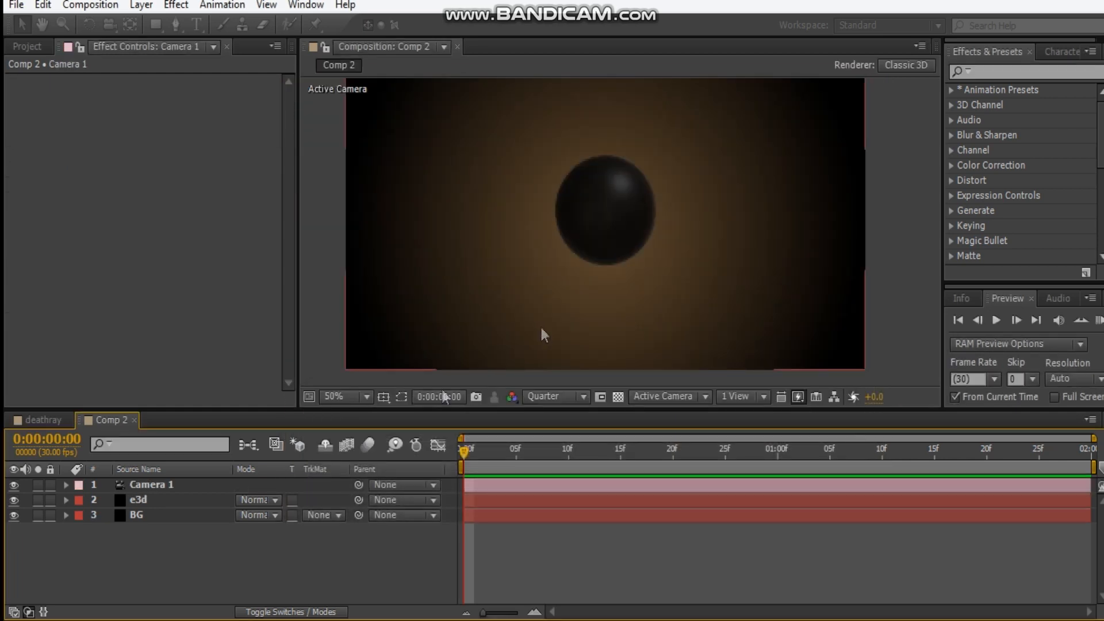
- Turn off depth of field in Camera 1's options and collapse the layer
key("a")
key("a")
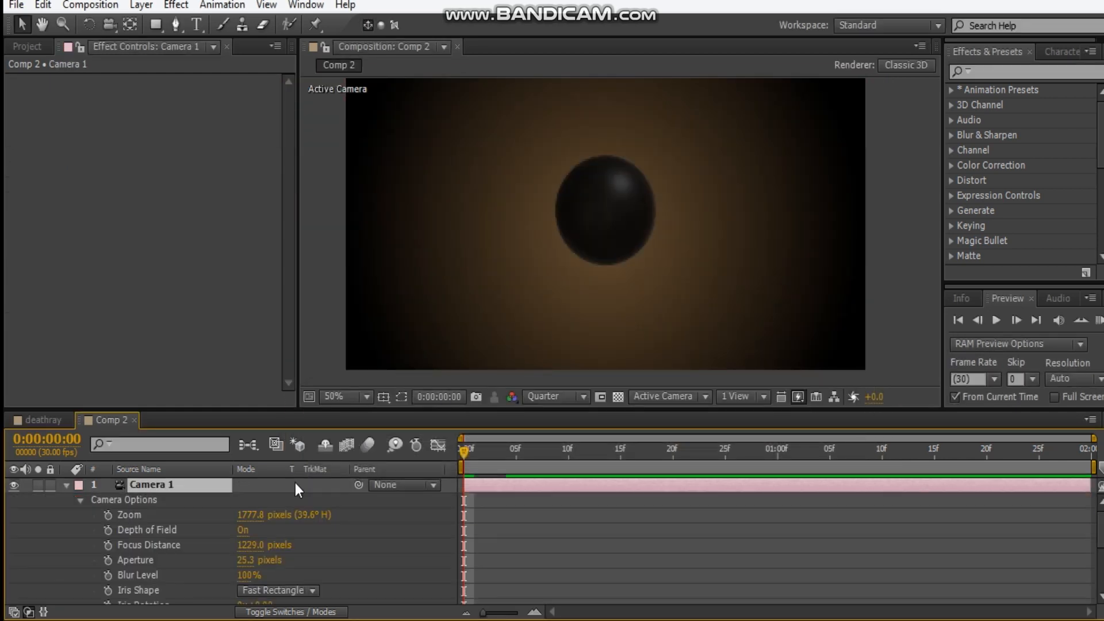
left_click(243, 529)
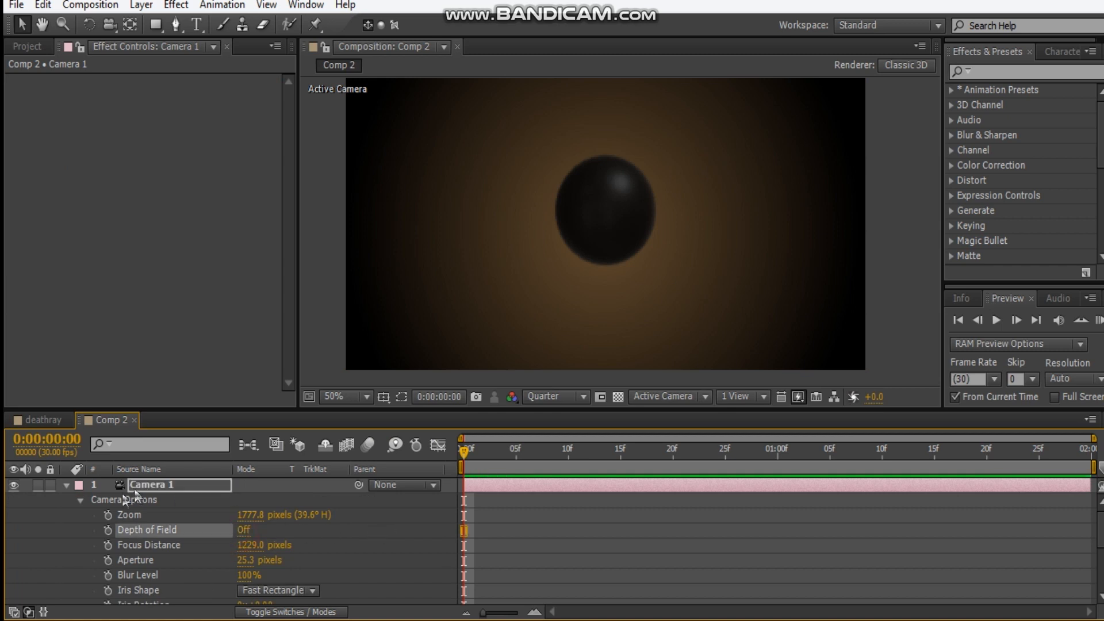
left_click(66, 486)
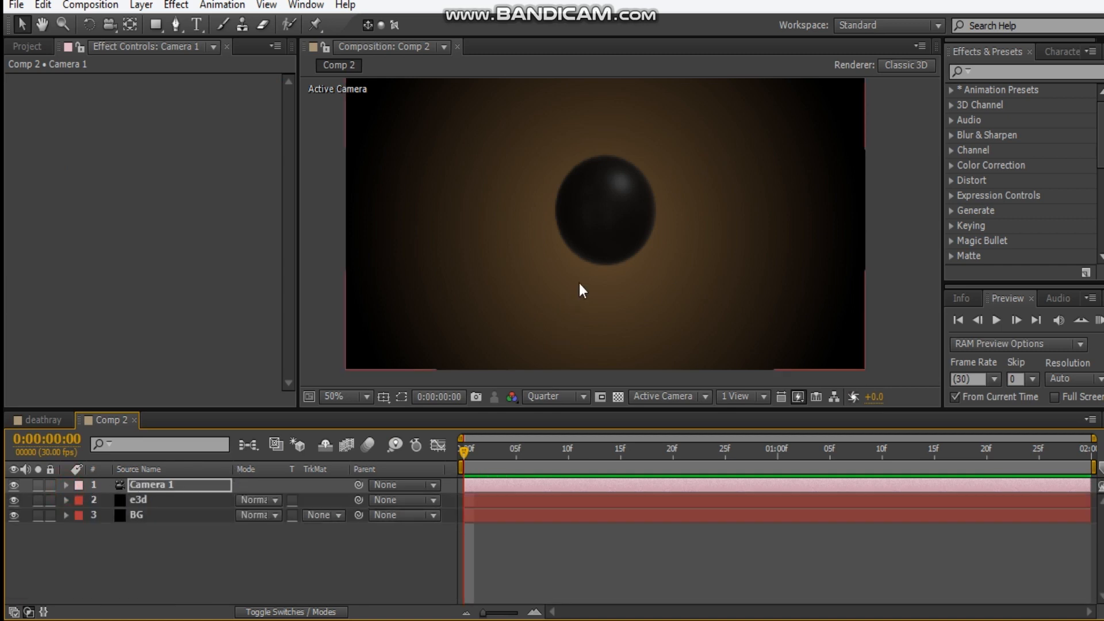
- Reframe the shot with the camera tool so the ball sits below the center of the frame
key("c")
key("c")
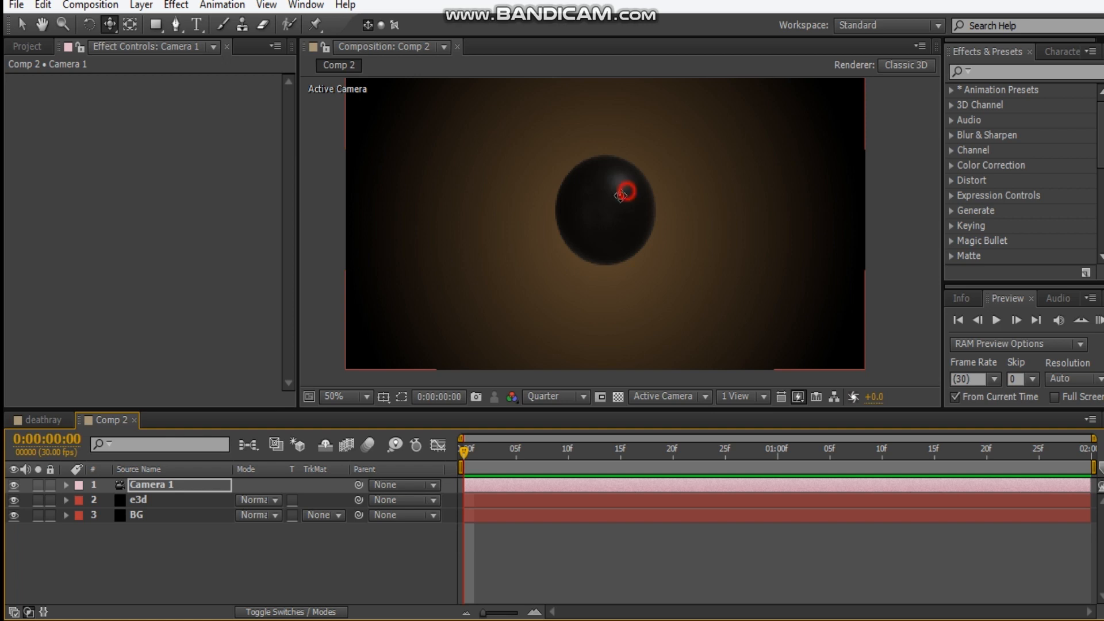
left_click(598, 235)
mouse_move(598, 235)
left_mouse_down()
mouse_move(627, 245)
mouse_move(611, 248)
left_mouse_up()
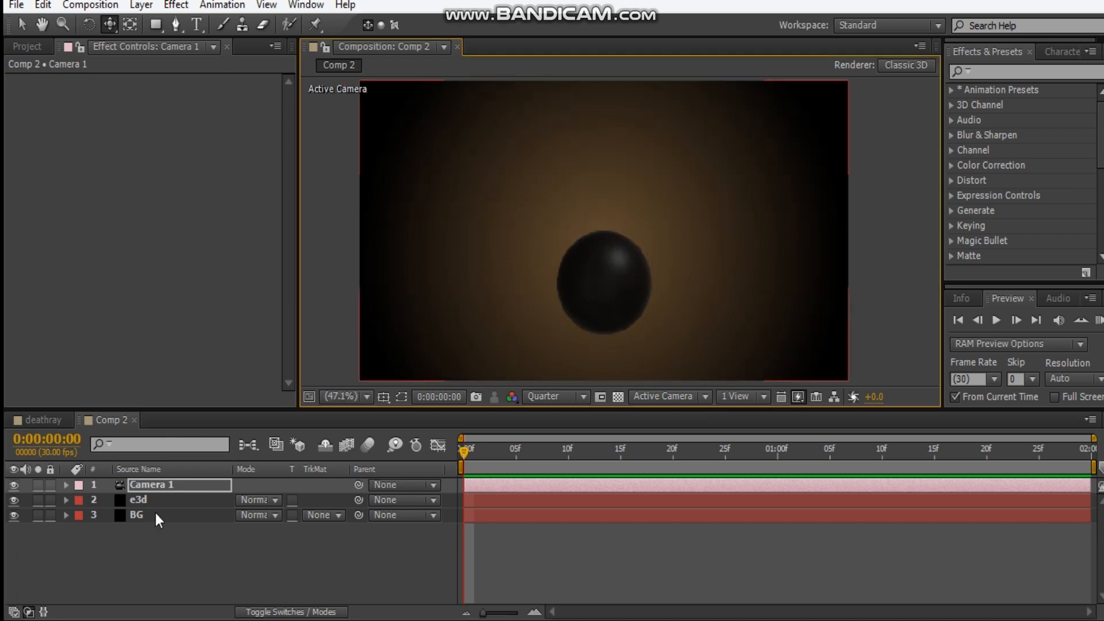
- Enable Multi-Object in the Particle Look settings of Group 2 on the e3d layer
left_click(167, 503)
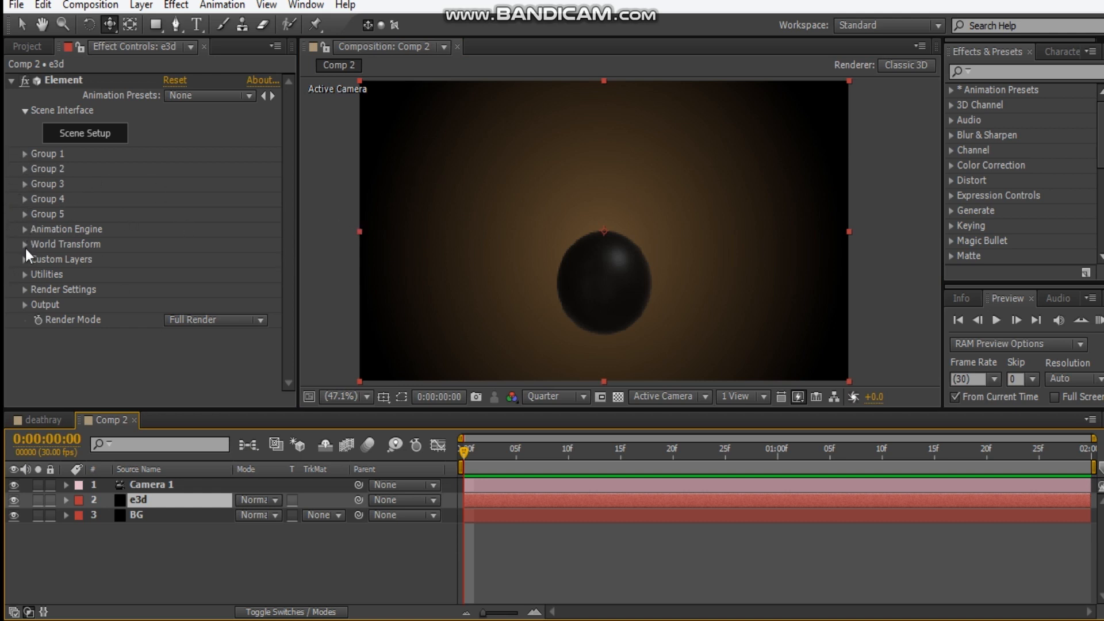
left_click(24, 169)
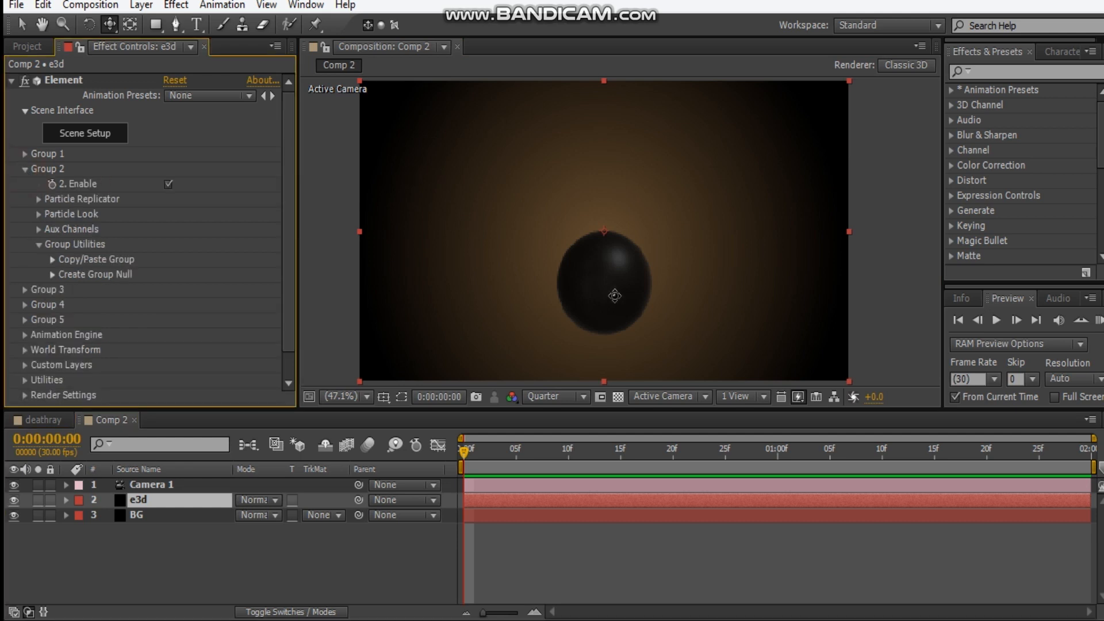
left_click(38, 215)
scroll(58, 327, "down", 2)
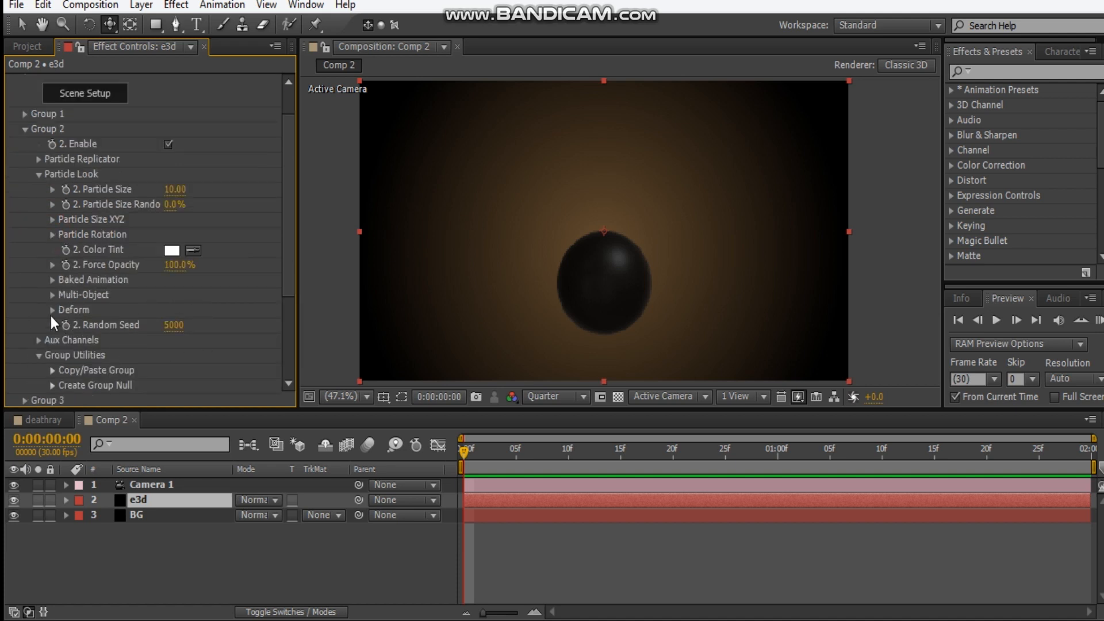
left_click(52, 295)
left_click(168, 311)
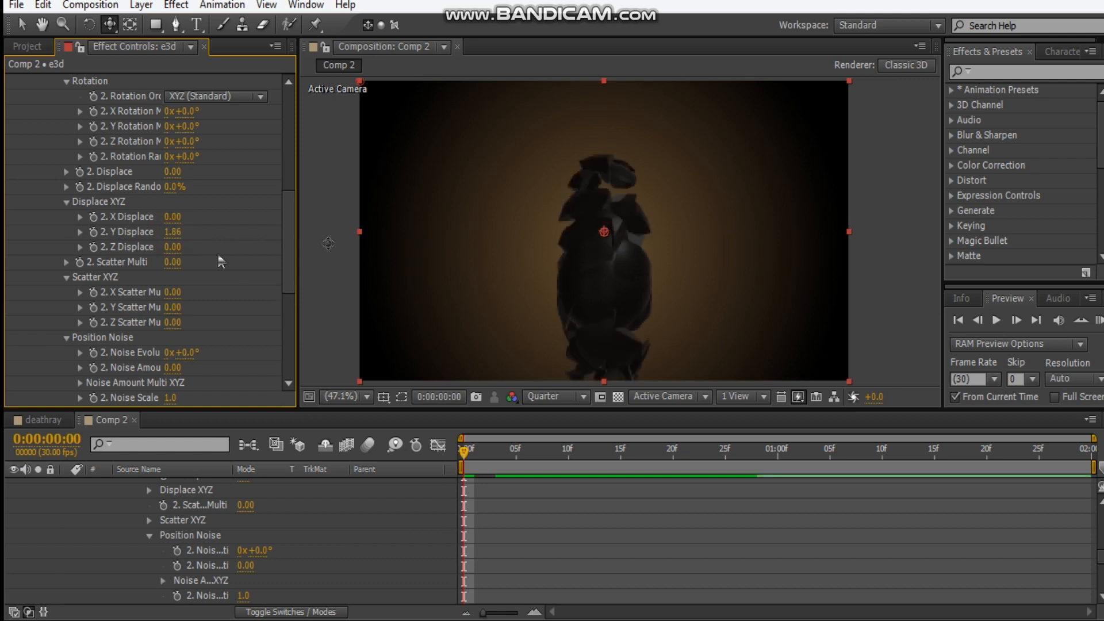
- Spread the ball's fragments vertically by adjusting Group 2's multi-object Y Displace to 3.45
left_click_drag(176, 230, 357, 229)
left_click(182, 235)
left_click_drag(181, 237, 90, 225)
left_click_drag(174, 235, 91, 238)
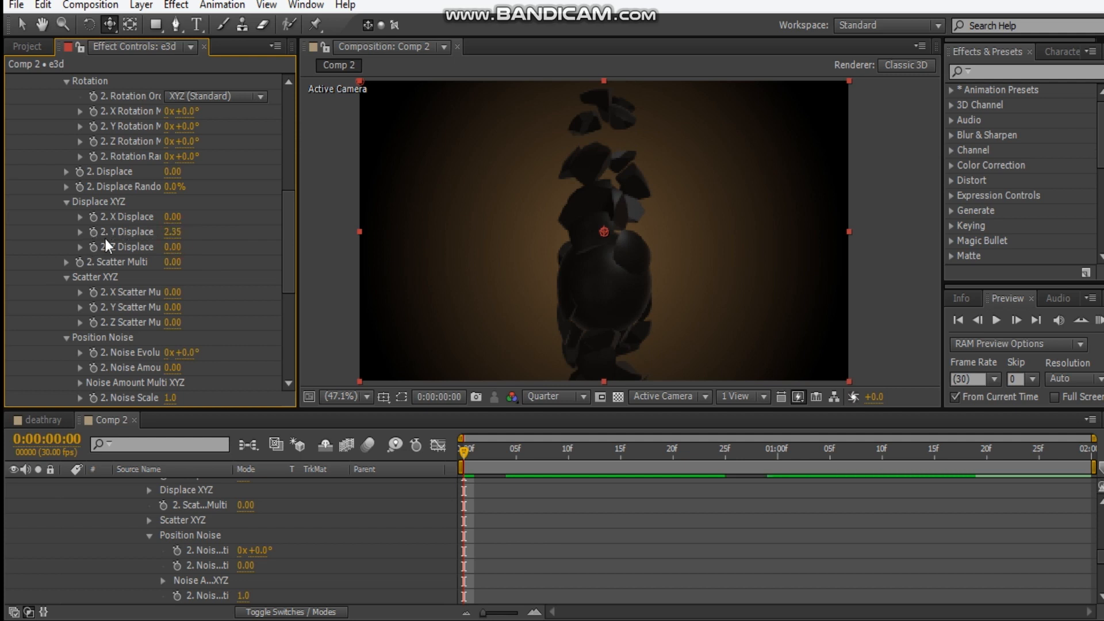
left_click_drag(172, 233, 255, 230)
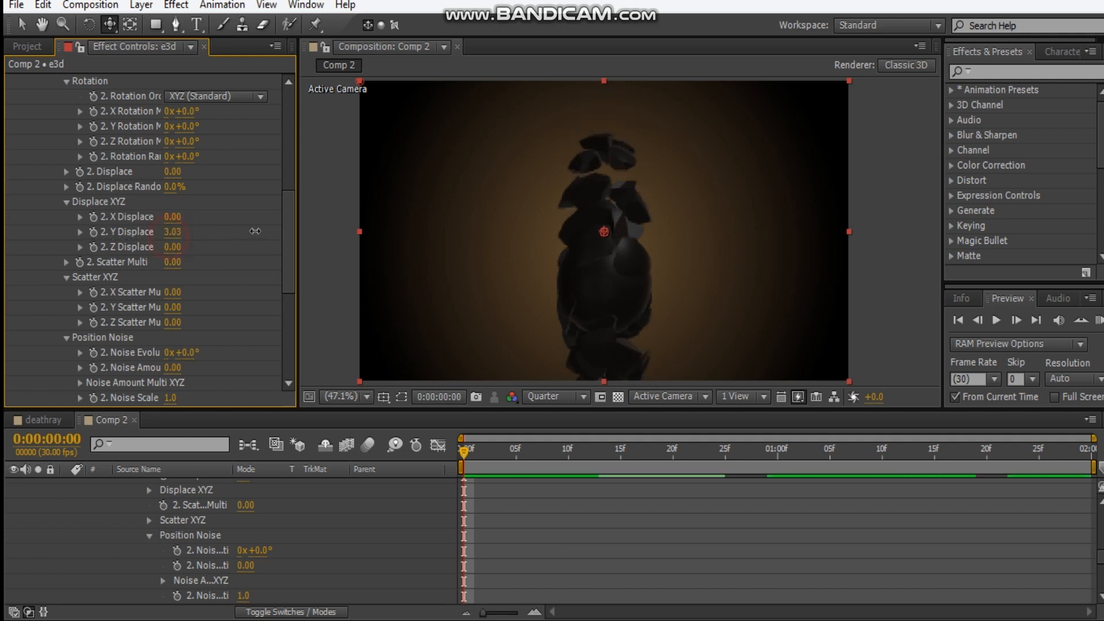
scroll(154, 275, "up", 8)
scroll(154, 275, "down", 7)
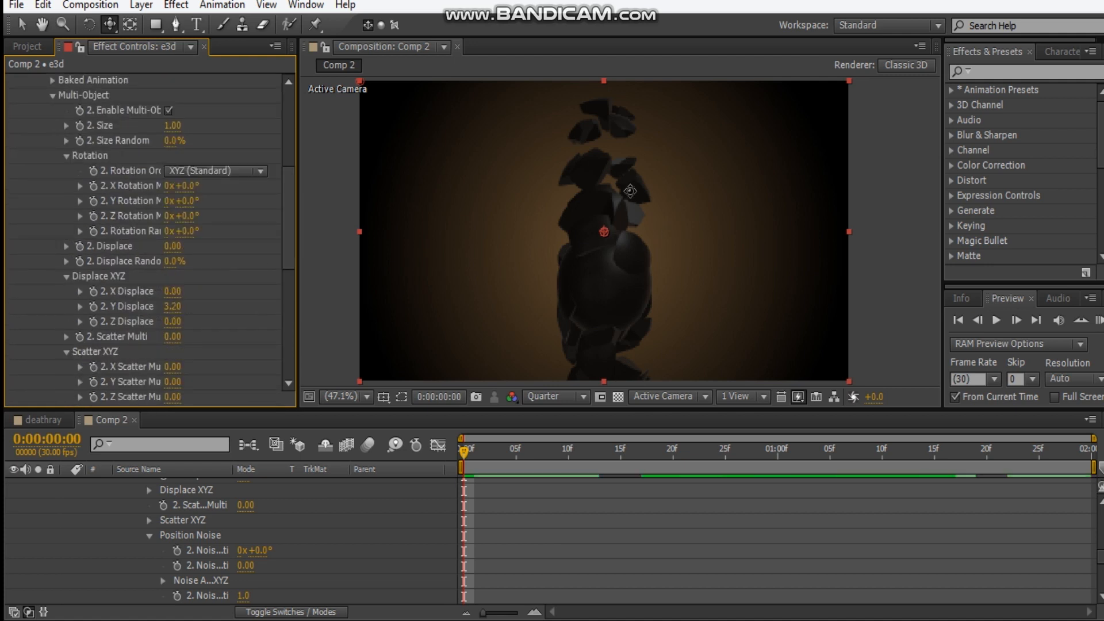
left_click_drag(605, 207, 572, 184)
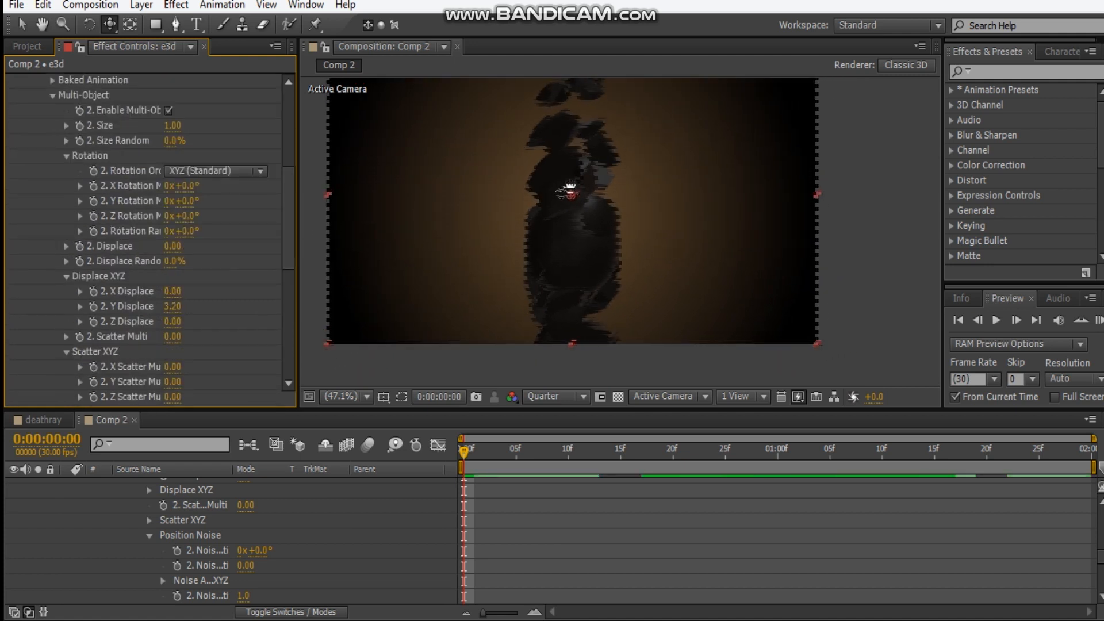
left_click_drag(172, 308, 194, 305)
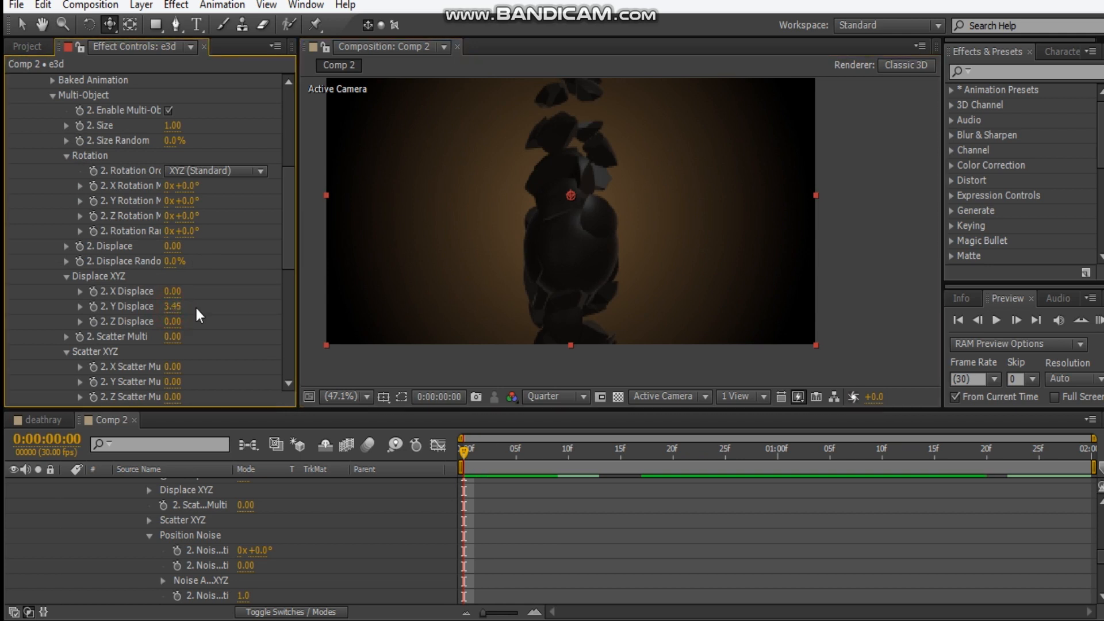
- Expand Group 2's Particle Replicator settings and start keyframing Position XY at 640.0, 360.0 on the first frame
left_click_drag(533, 262, 540, 279)
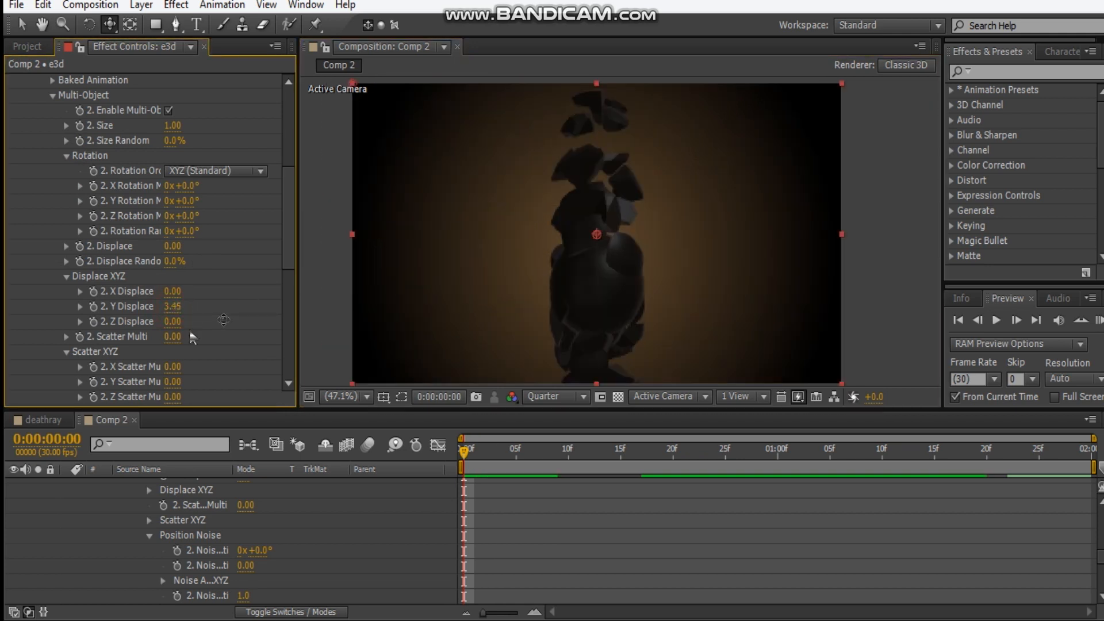
scroll(223, 533, "up", 6)
scroll(114, 196, "up", 5)
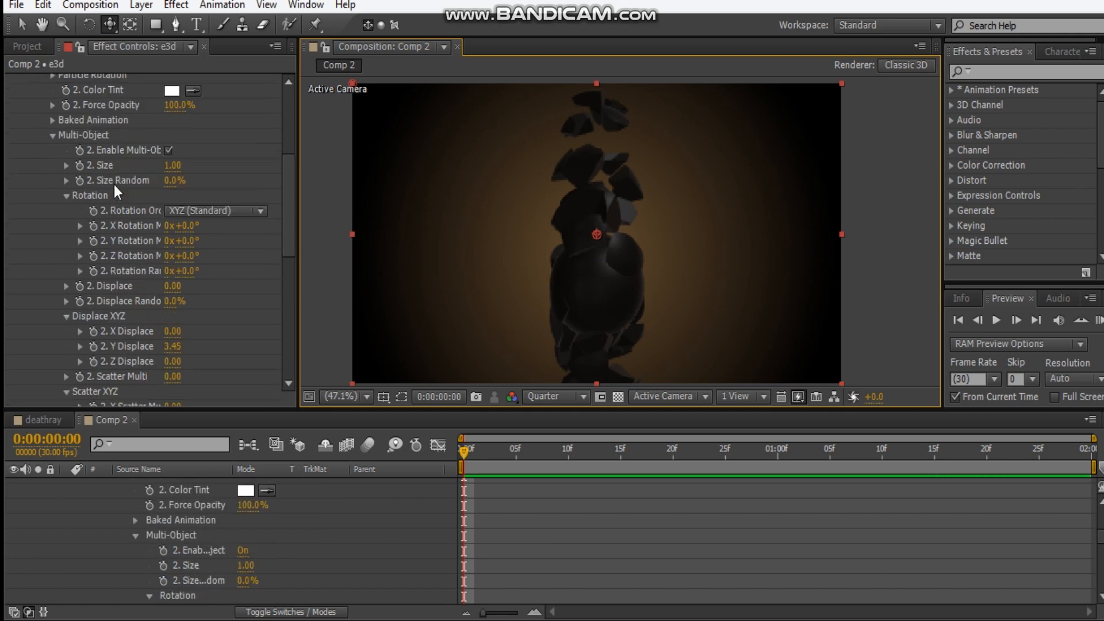
left_click(38, 119)
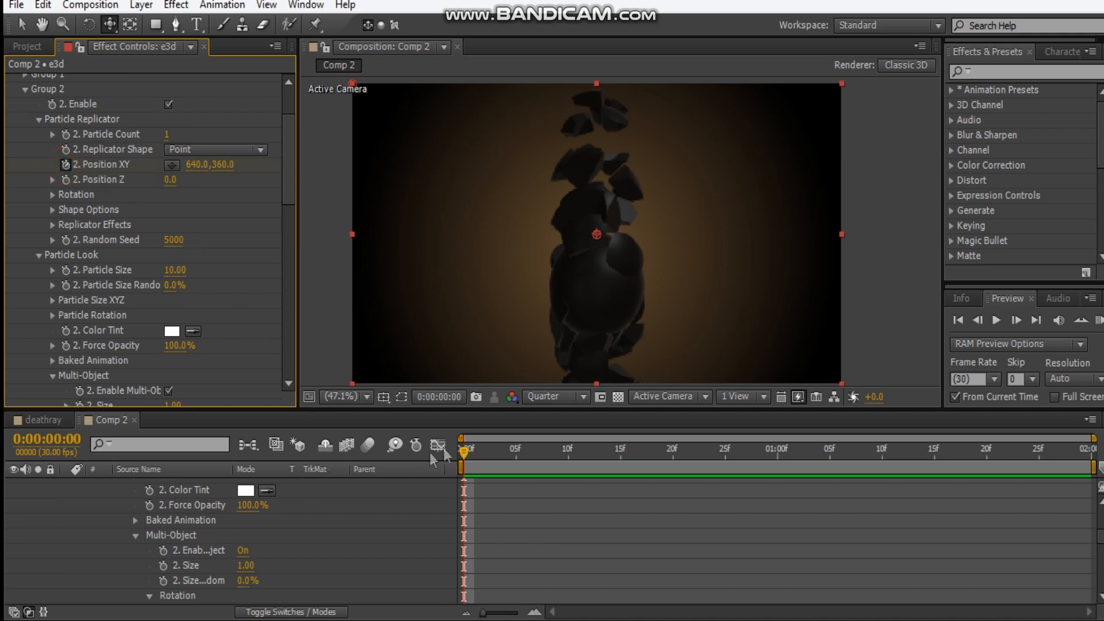
- At 1 second, keyframe Group 2's Position XY with a negative Y value so the fragments rise out above the frame
left_click_drag(469, 453, 797, 460)
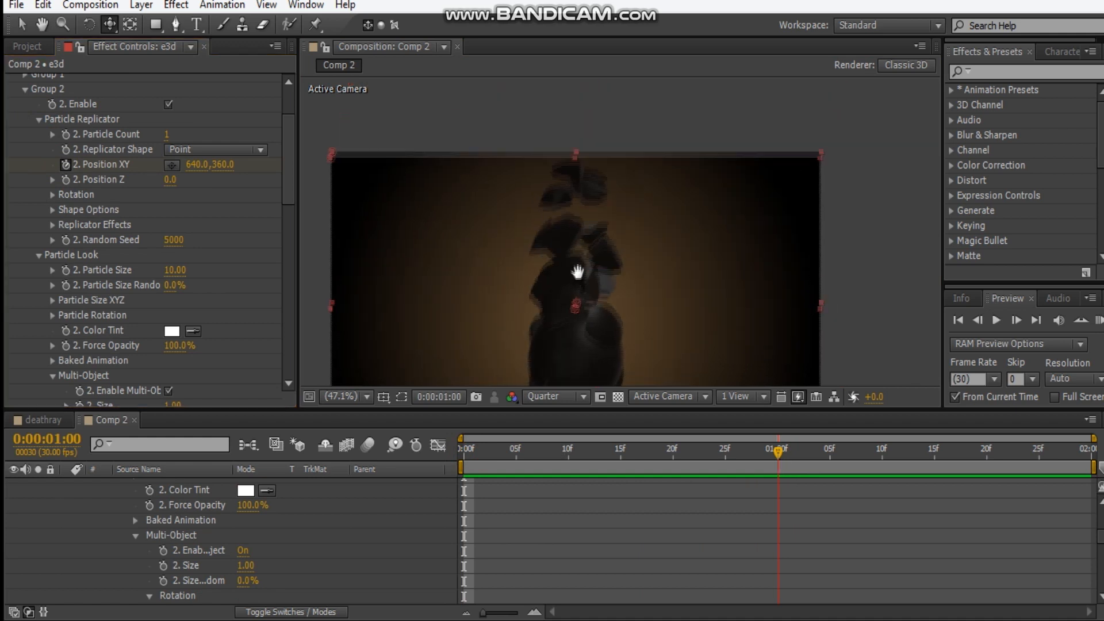
scroll(576, 274, "down", 2)
left_click_drag(221, 165, 344, 165)
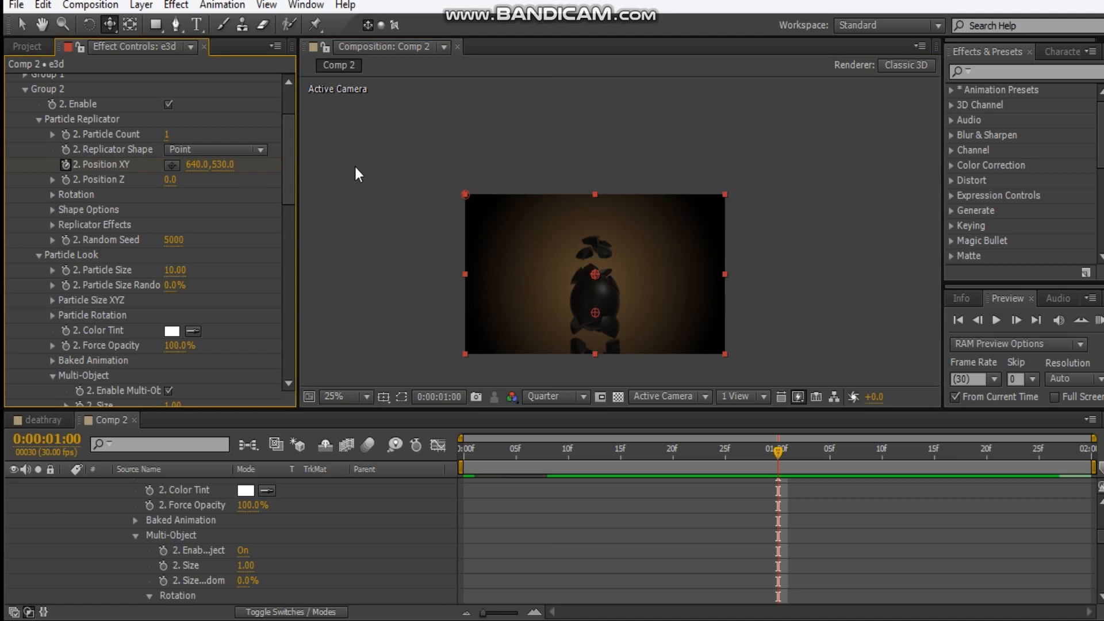
left_click(224, 167)
left_click_drag(171, 165, 202, 165)
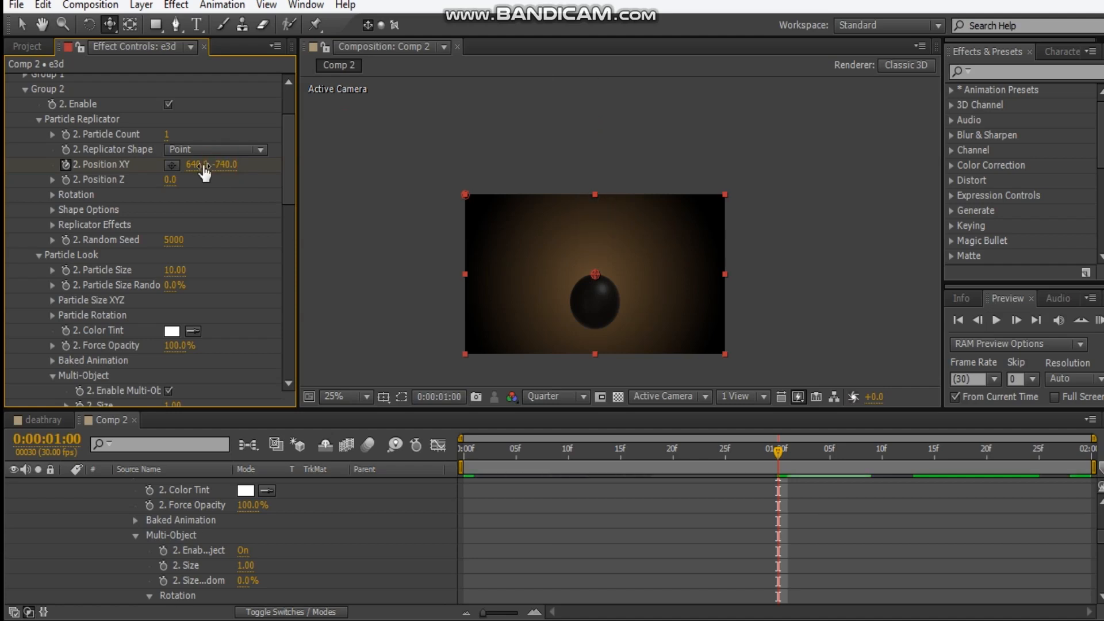
left_click_drag(699, 447, 757, 447)
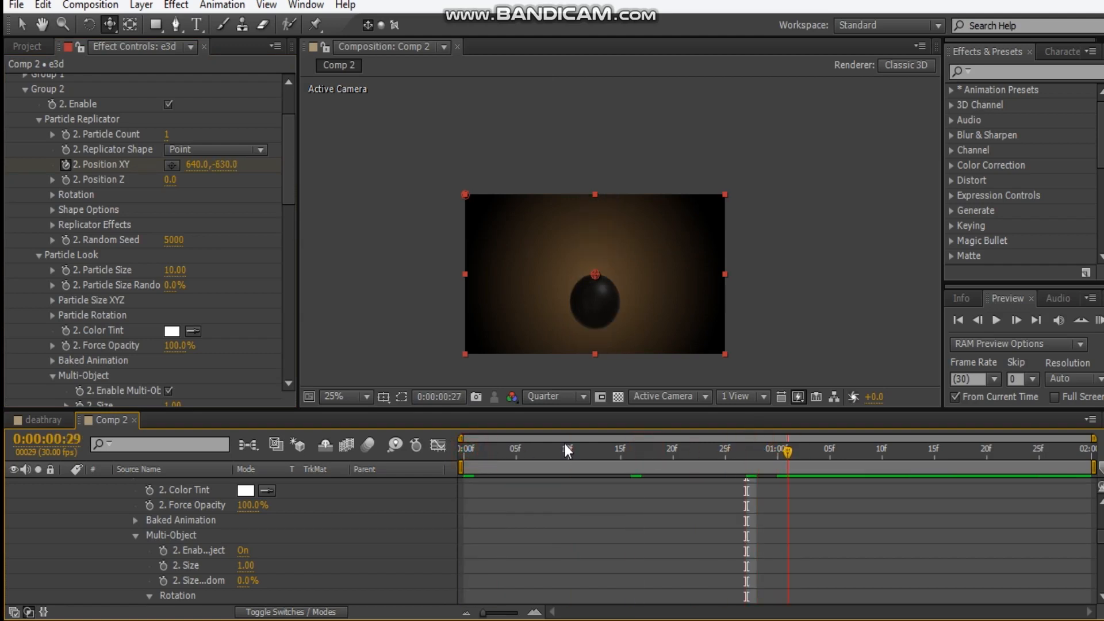
- Return to the first frame and enable the Animation Engine of the Element effect
key("Home")
scroll(118, 281, "down", 10)
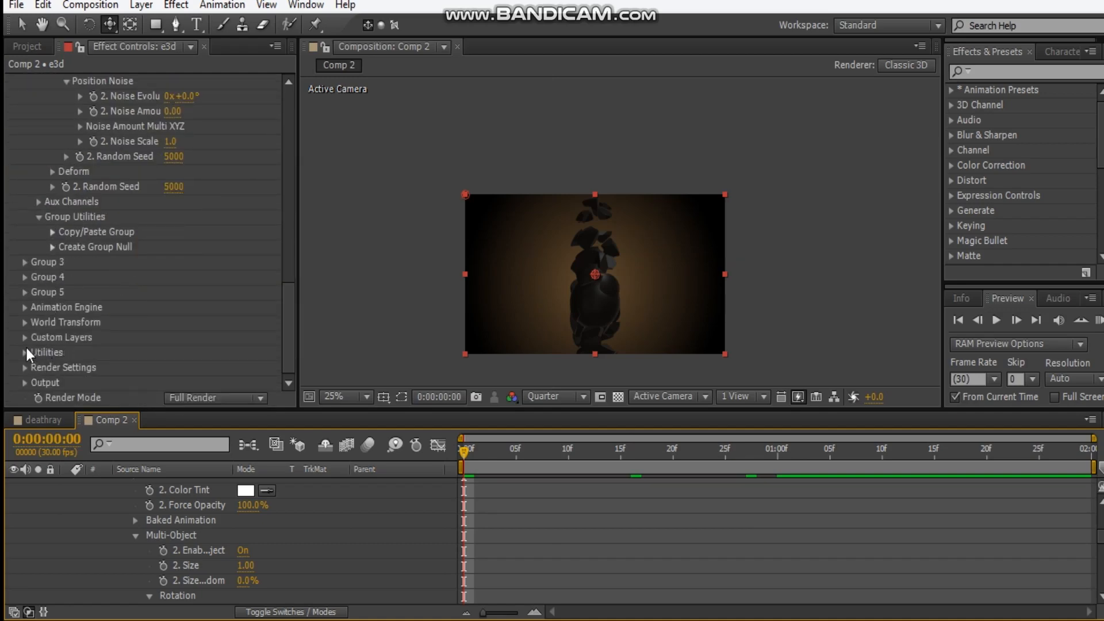
left_click(25, 306)
left_click(168, 155)
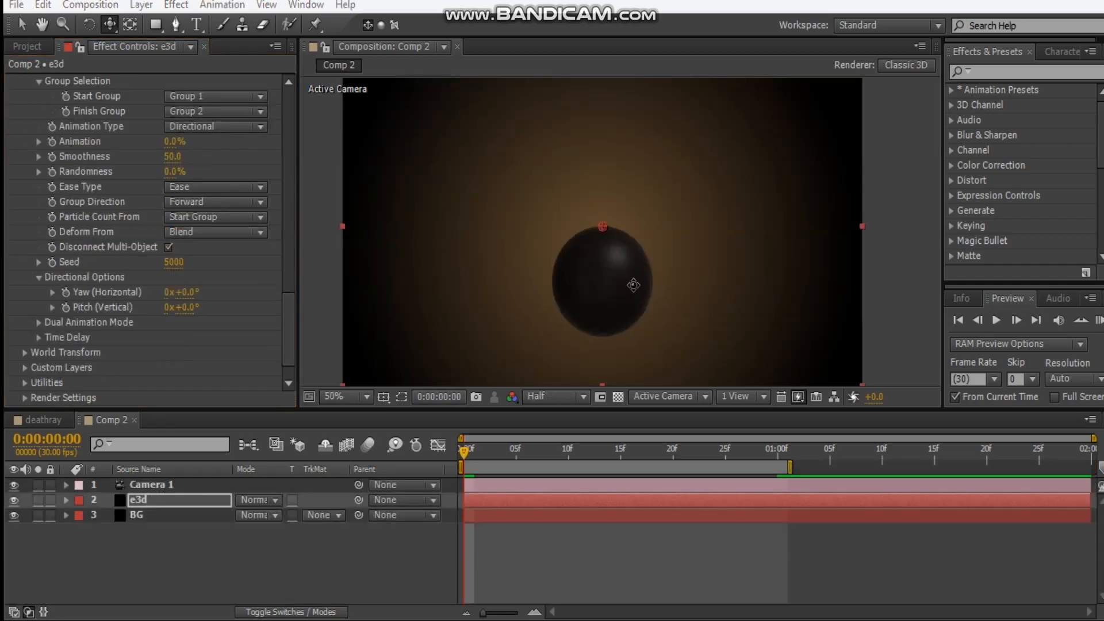
- Set both Yaw (Horizontal) and Pitch (Vertical) to 90° in the Animation Engine's Directional Options
left_click(192, 293)
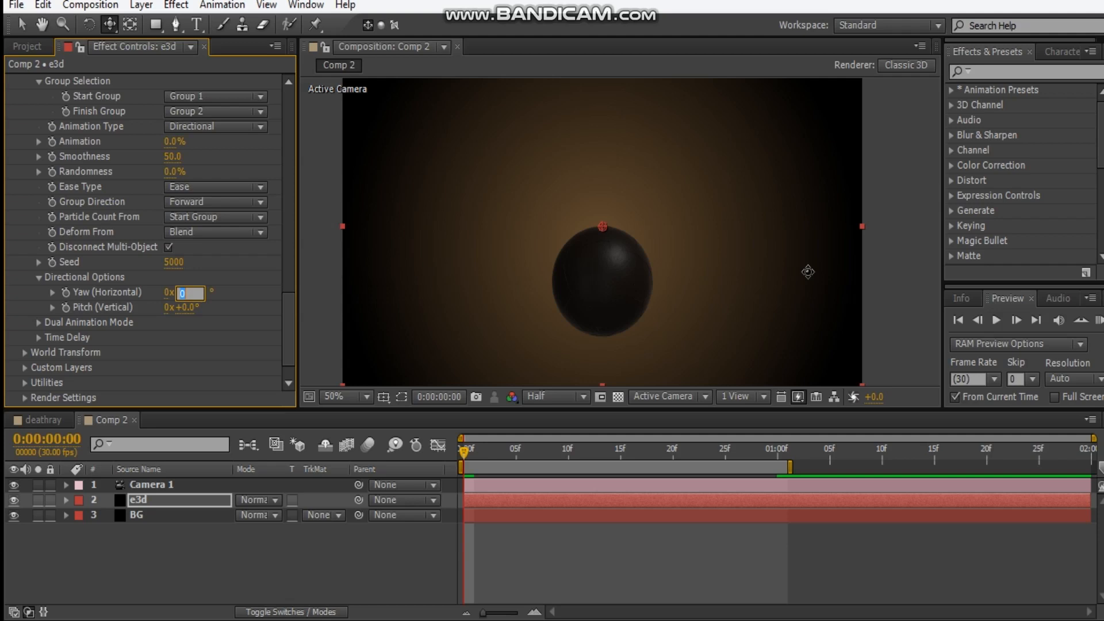
key("Tab")
key("Tab")
key("Return")
- Keyframe the Animation Engine's Animation value from 0% at the first frame to 100% at 1 second
left_click(52, 141)
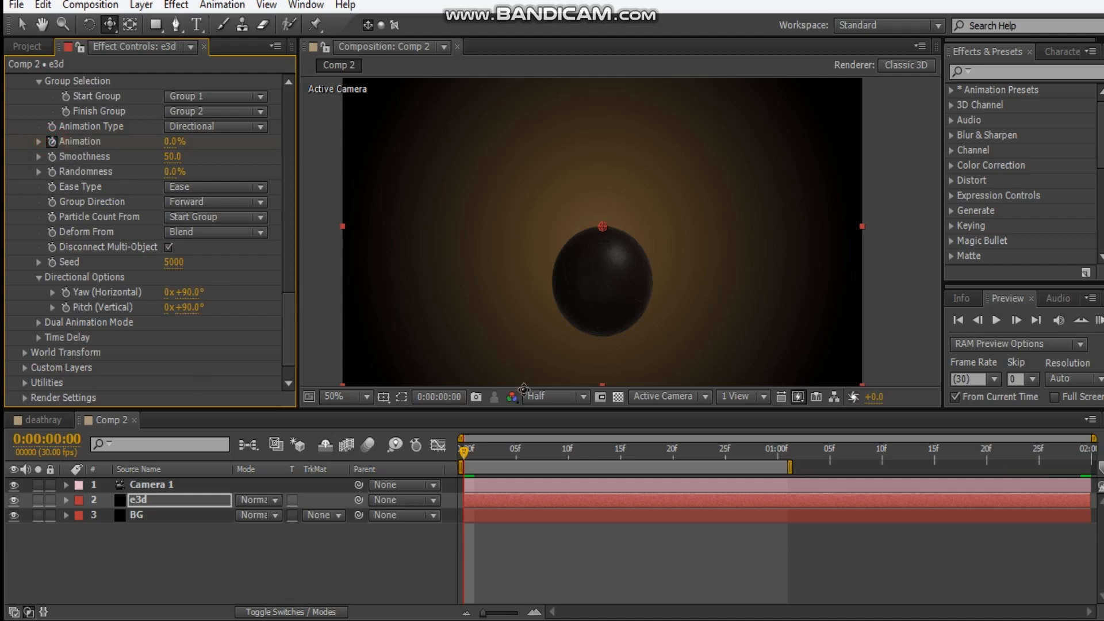
left_click_drag(461, 458, 781, 455)
left_click(170, 143)
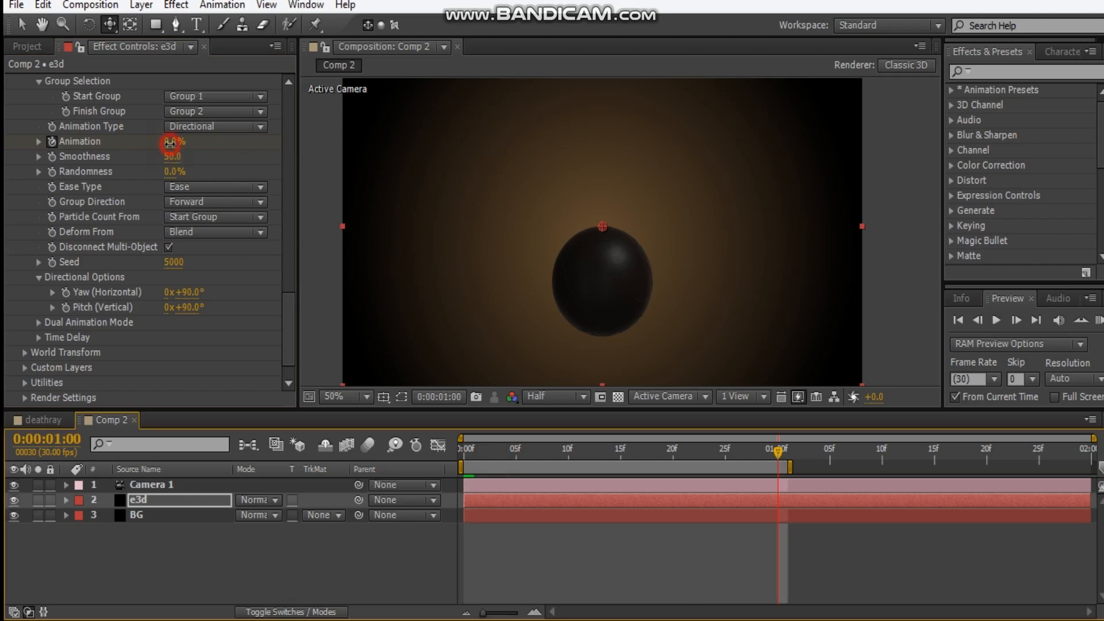
left_click_drag(214, 146, 763, 185)
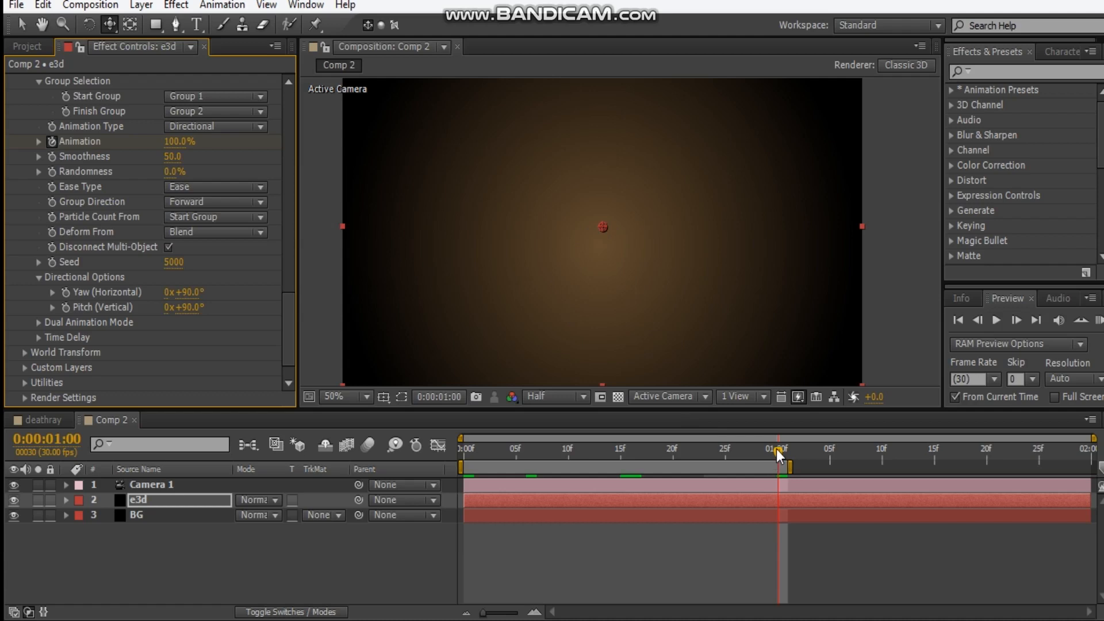
- Play the composition from the start to check how the ball breaks apart and rises
left_click_drag(776, 455, 250, 460)
key("space")
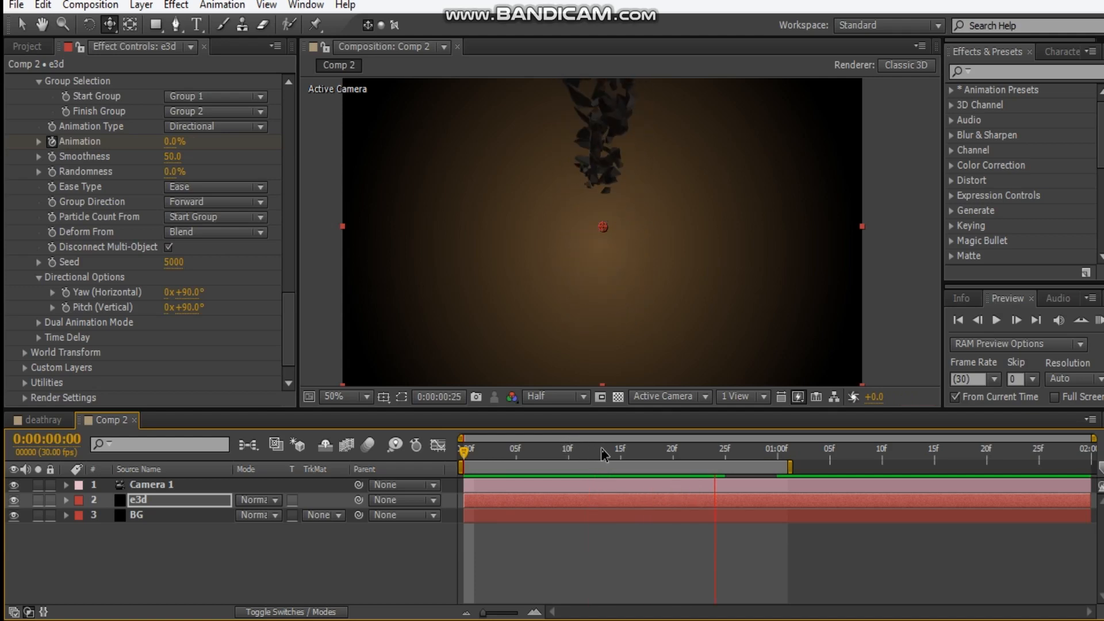
left_click_drag(577, 463, 453, 449)
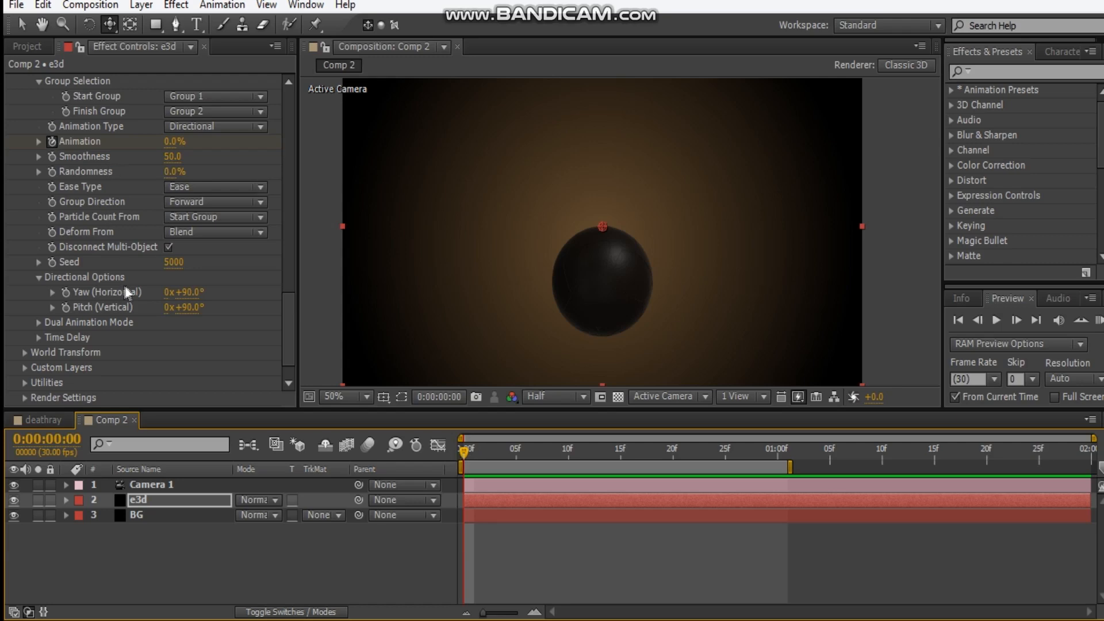
- Collapse the Element effect's settings on the e3d layer
scroll(128, 288, "down", 10)
scroll(81, 140, "up", 10)
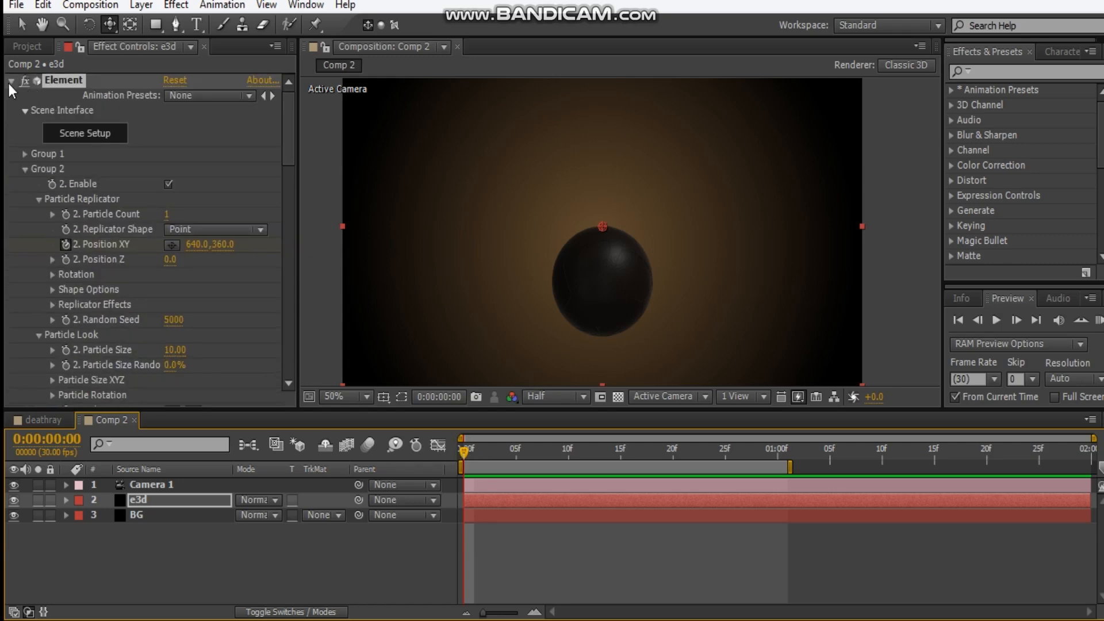
left_click(11, 81)
- Start a new light layer and choose Parallel as its light type
left_click(142, 5)
mouse_move(161, 21)
left_click(483, 61)
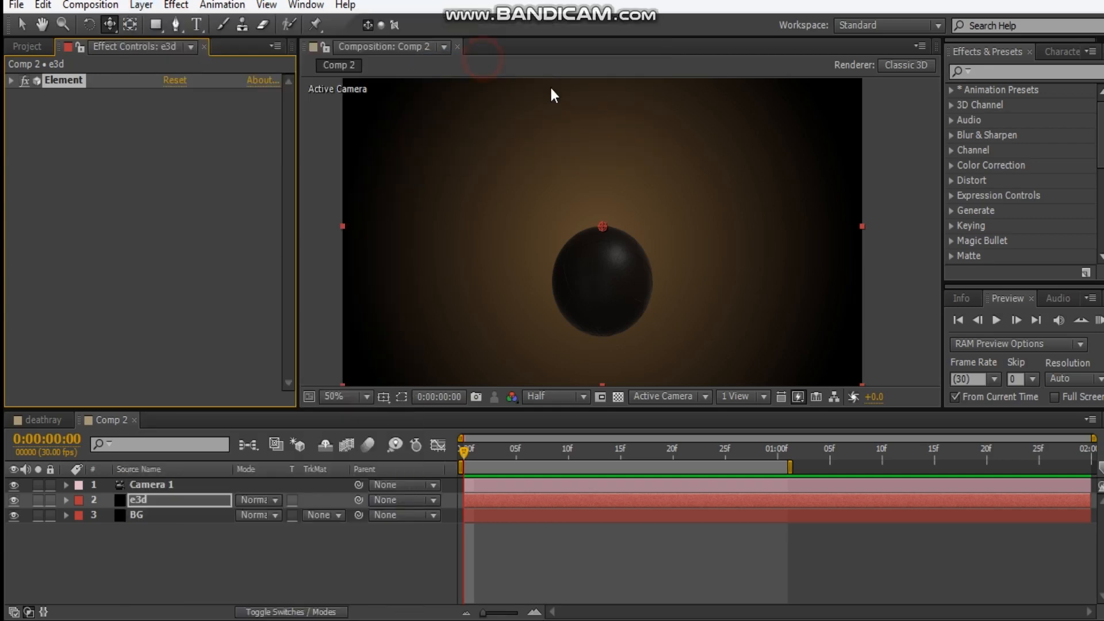
left_click(313, 140)
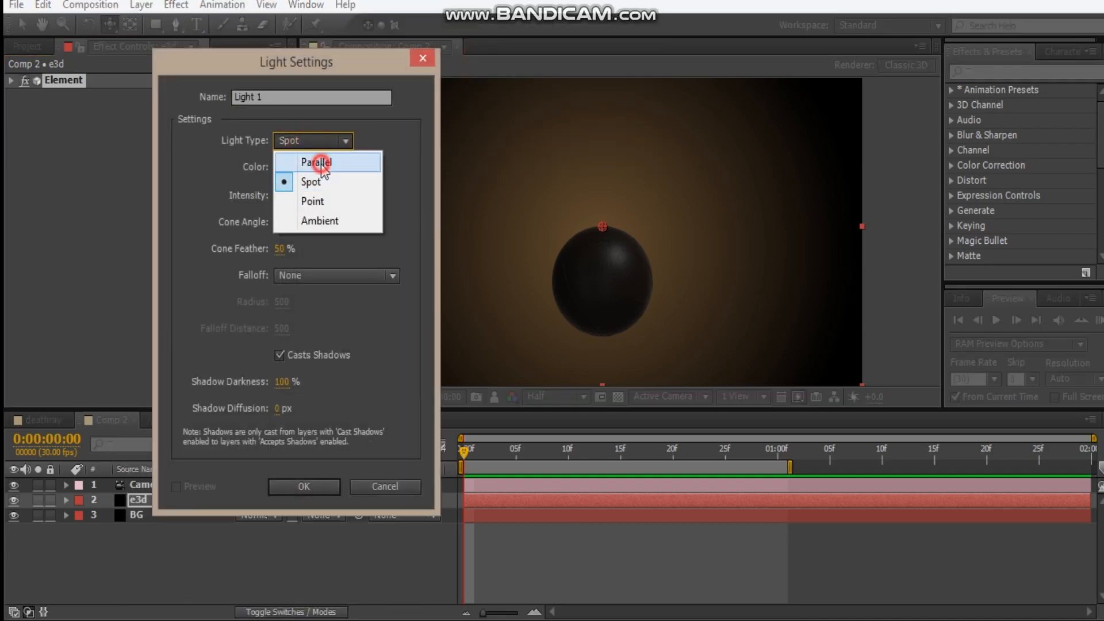
left_click(315, 162)
- Set the light's color to pale yellow FFEEAA and its intensity to 500%, and create the light
left_click(286, 168)
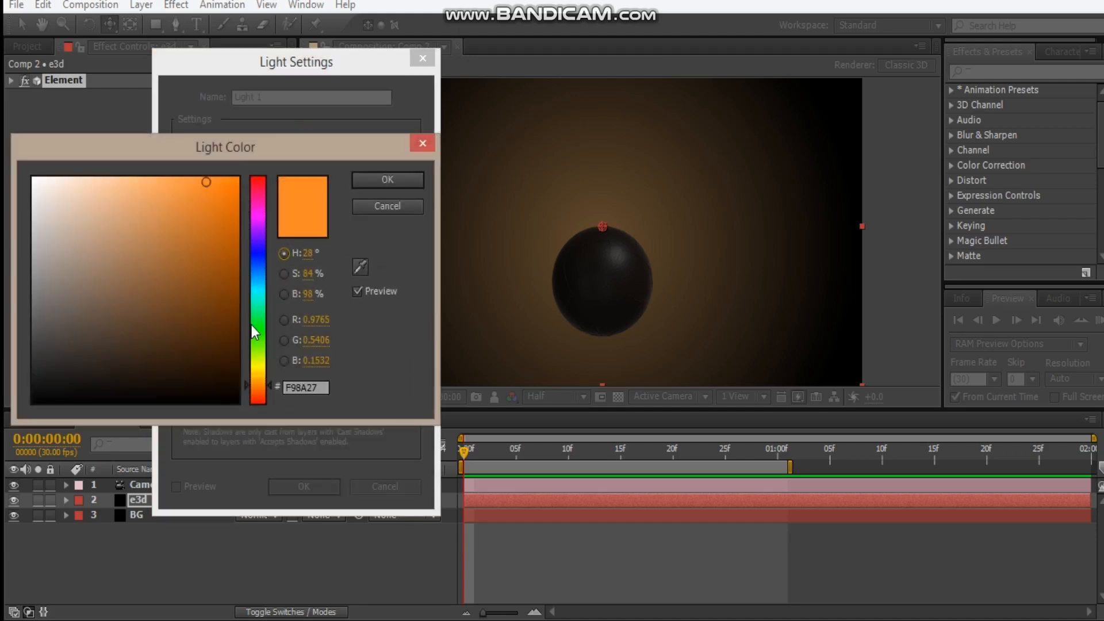
left_click(259, 374)
mouse_move(174, 190)
left_mouse_down()
mouse_move(83, 158)
mouse_move(102, 167)
left_mouse_up()
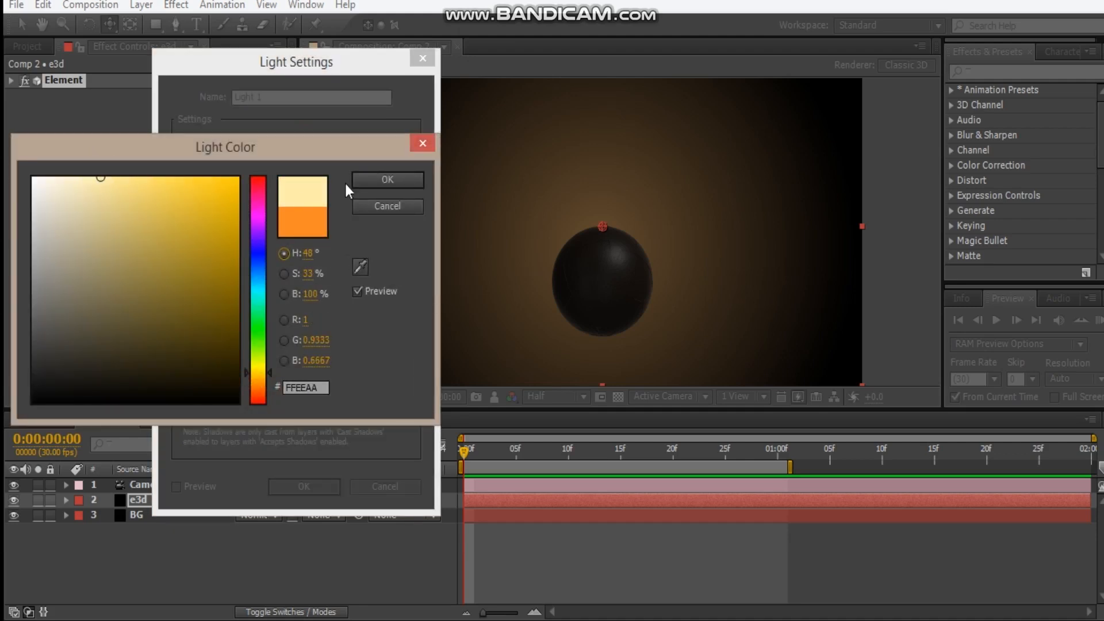
left_click(379, 187)
left_click(298, 195)
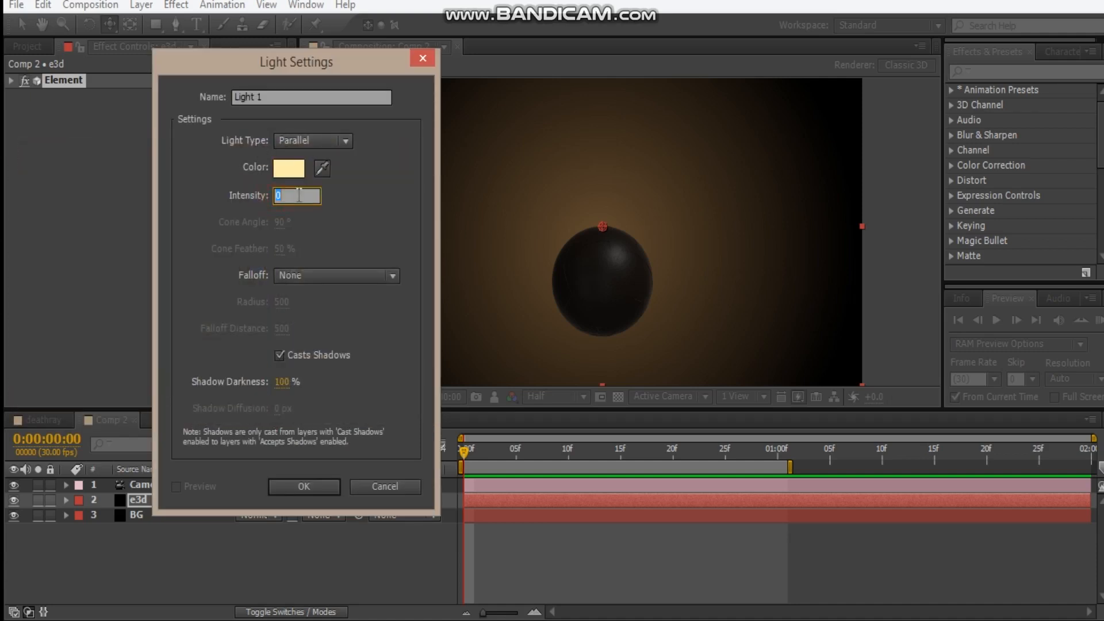
key("Return")
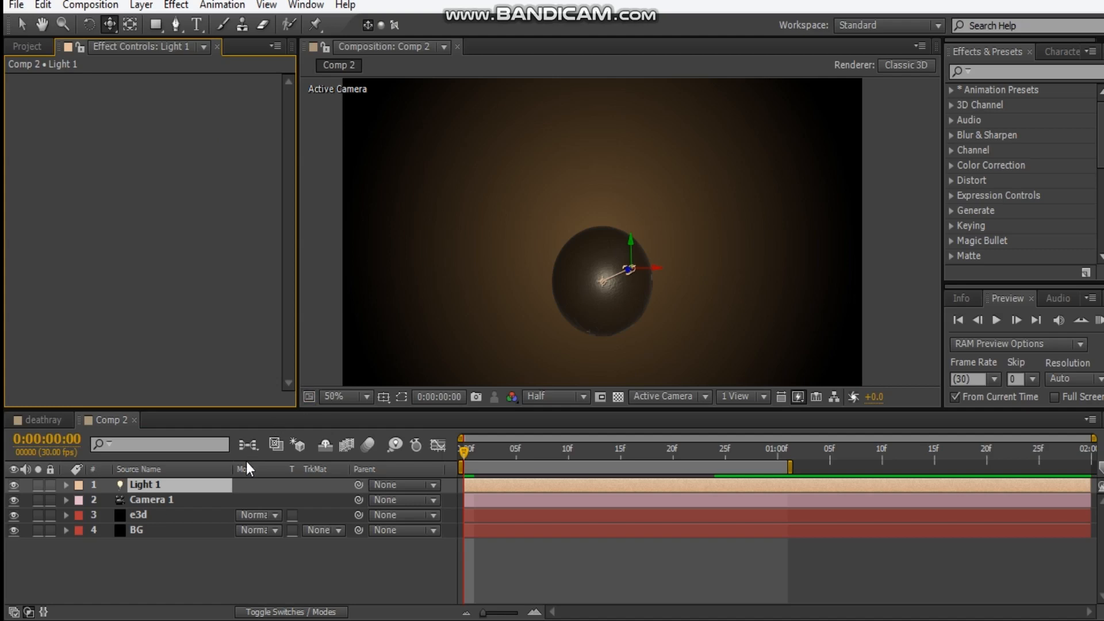
- Move Light 1 high above the frame so it shines straight down onto the ball
key("comma")
left_click(631, 248)
left_click(631, 256)
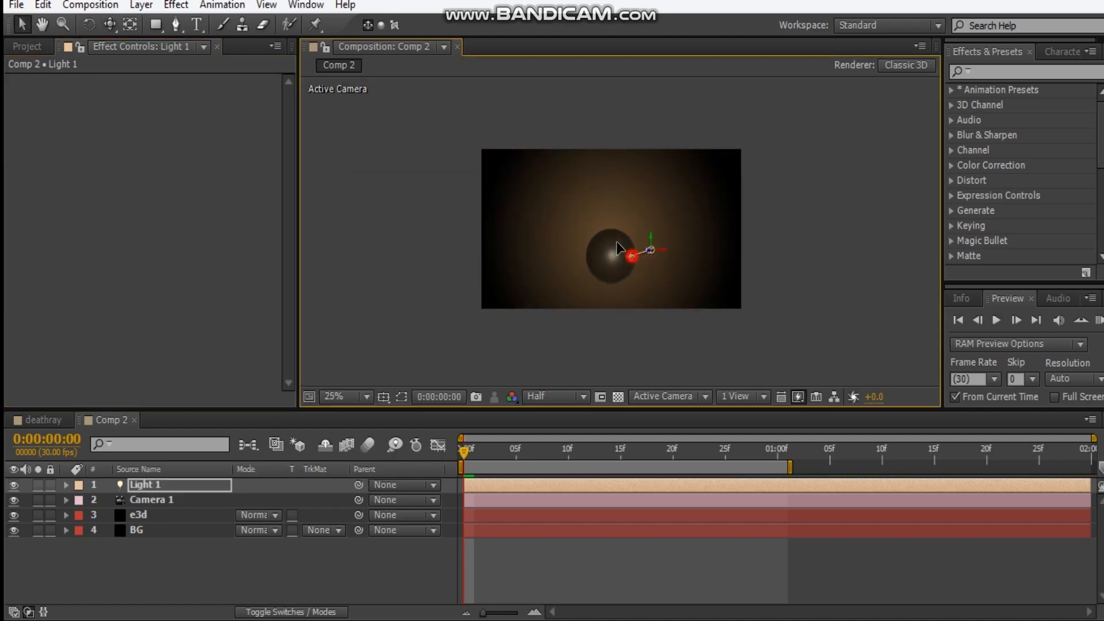
left_click_drag(652, 260, 620, 90)
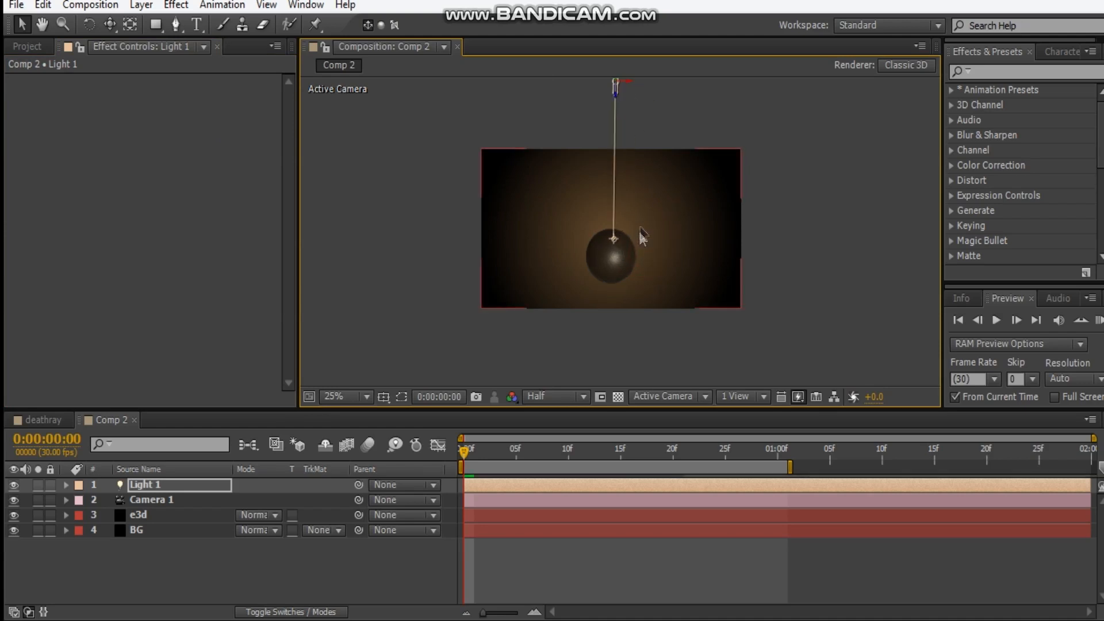
scroll(643, 236, "up", 2)
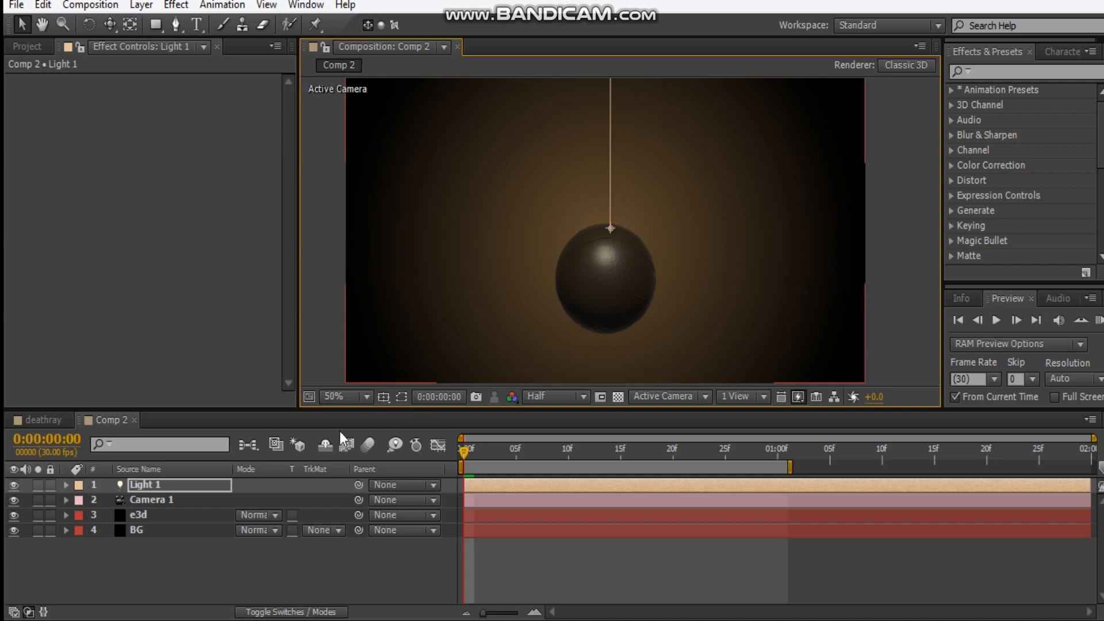
- Duplicate the Light 1 layer
key("BackSpace")
key("BackSpace")
key("Escape")
key("ctrl+d")
- Move Light 2 below the frame and place its point of interest at the ball's lower edge
scroll(631, 277, "down", 2)
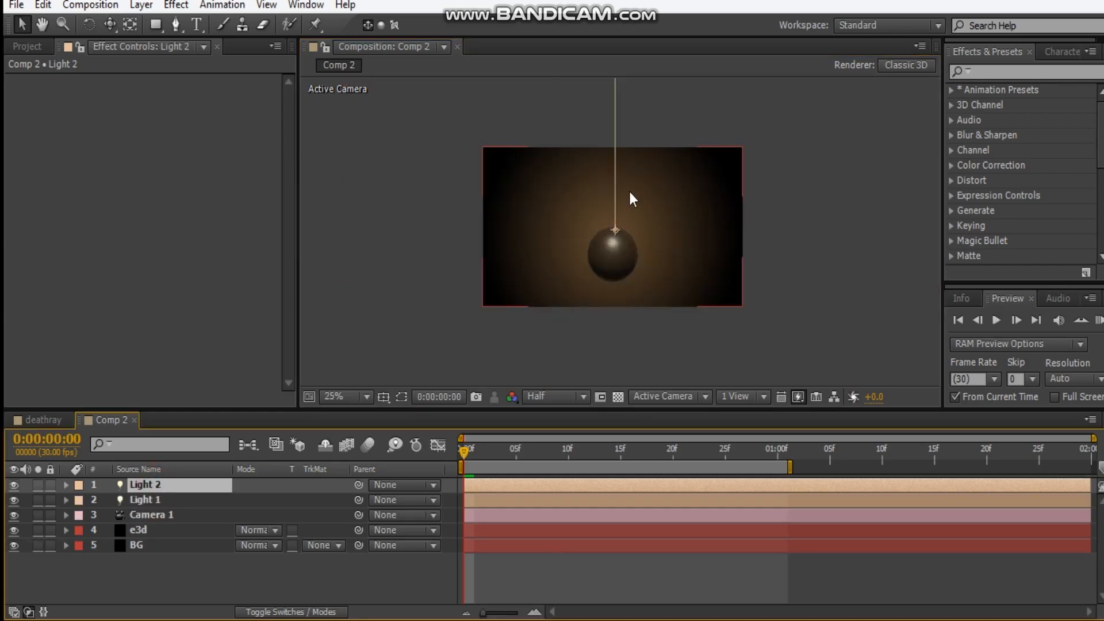
left_click_drag(629, 189, 605, 253)
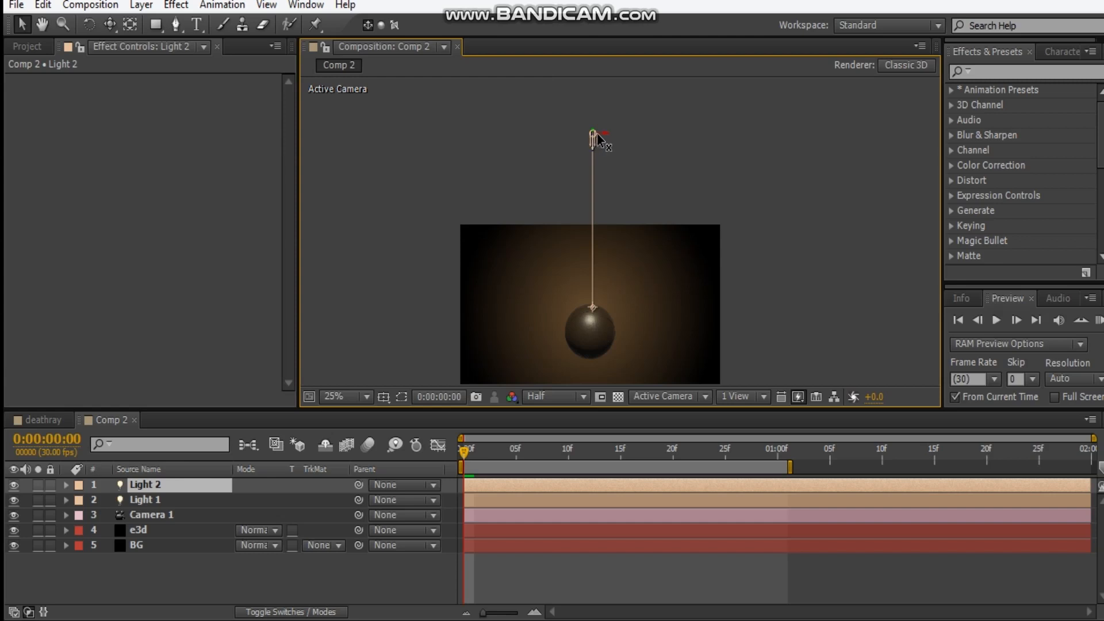
left_click_drag(596, 136, 664, 256)
key("ctrl+z")
scroll(591, 134, "up", 1)
scroll(601, 219, "up", 1)
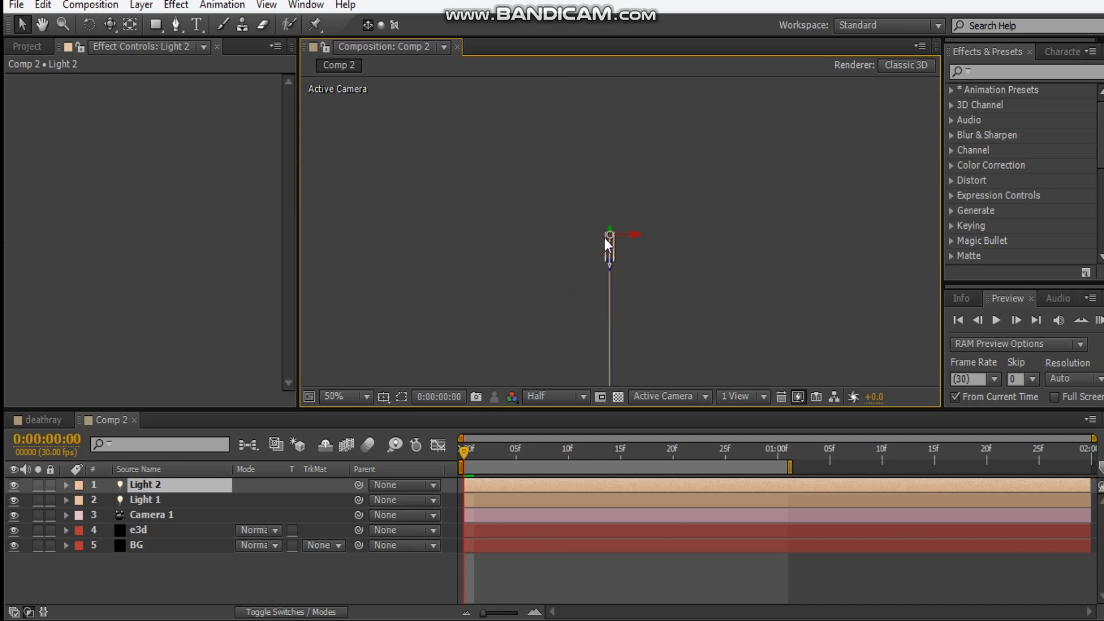
left_click_drag(606, 236, 605, 414)
left_click_drag(620, 301, 628, 199)
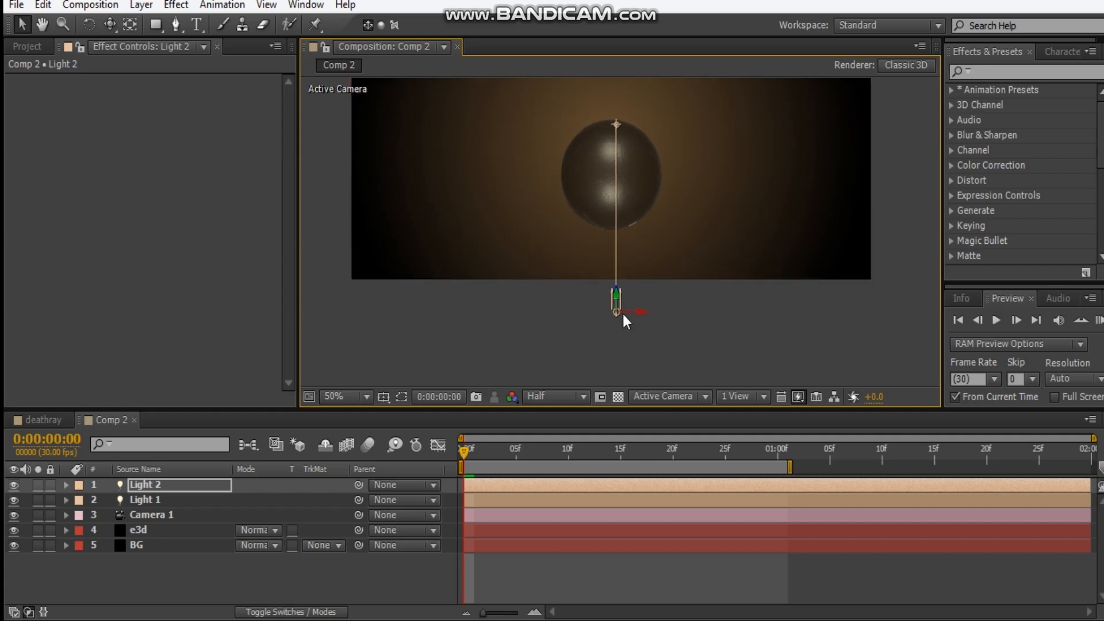
left_click_drag(616, 125, 611, 221)
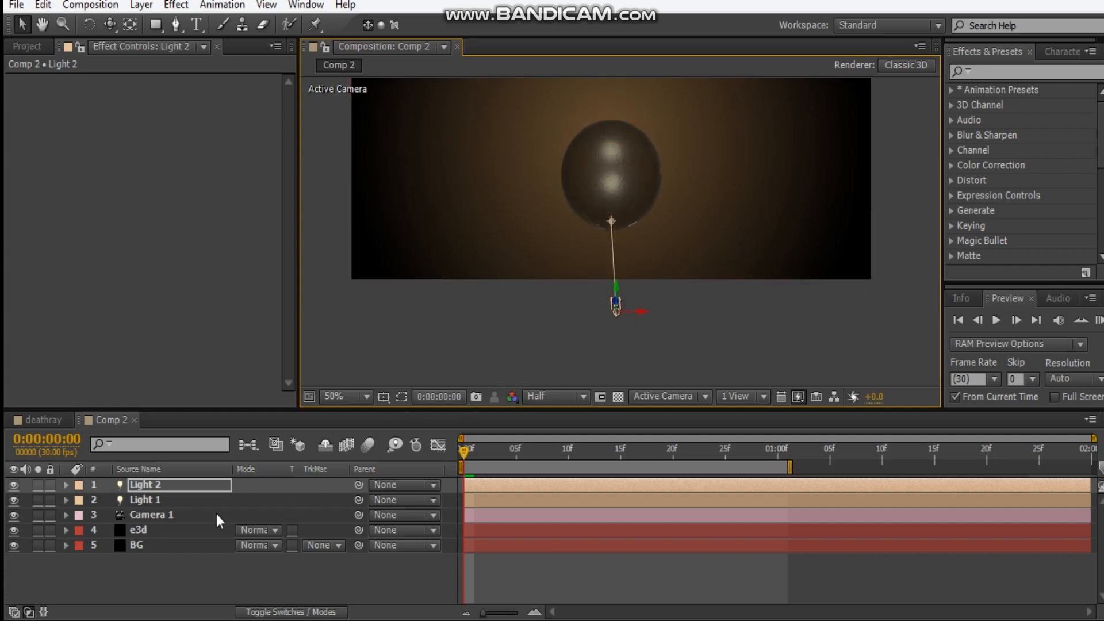
- Set Light 2's intensity to 300% and collapse the layer
key("t")
left_click(247, 517)
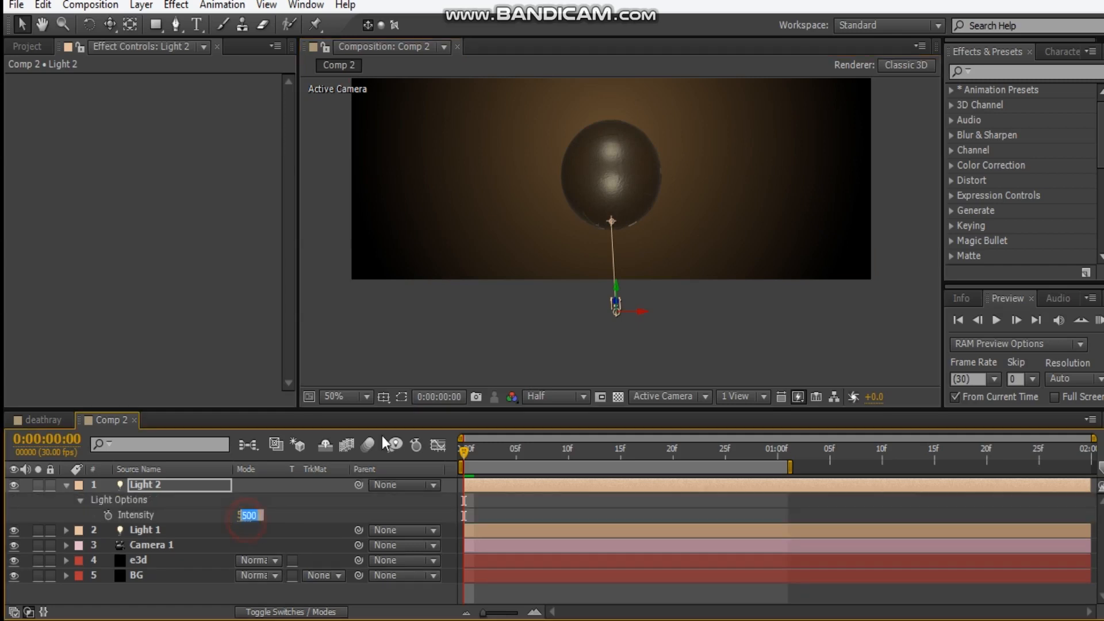
type("300")
key("Return")
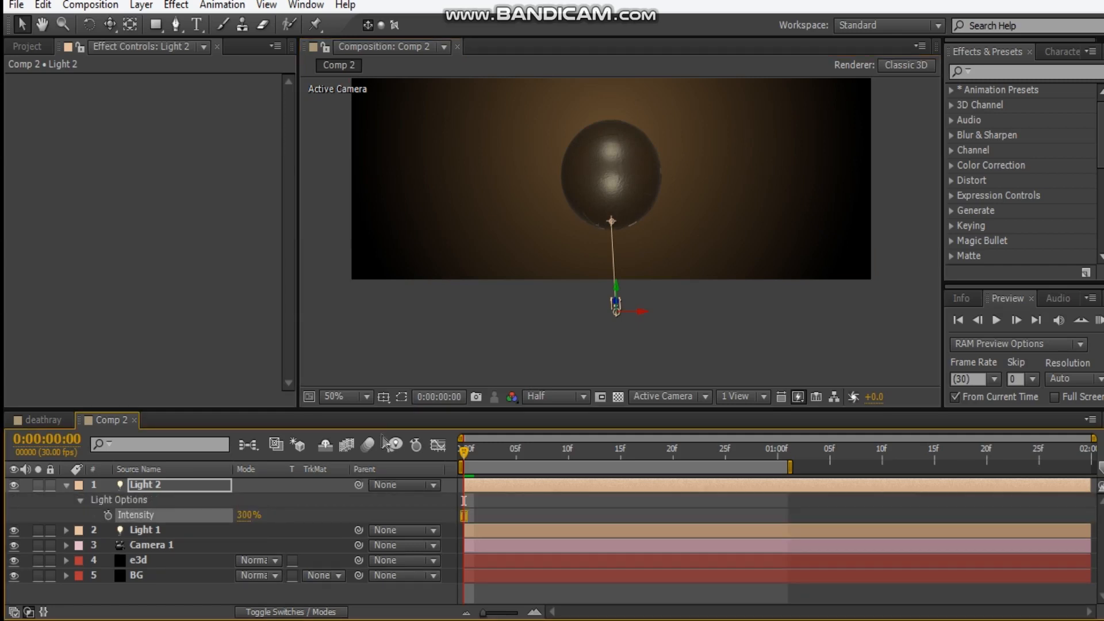
left_click_drag(613, 182, 618, 236)
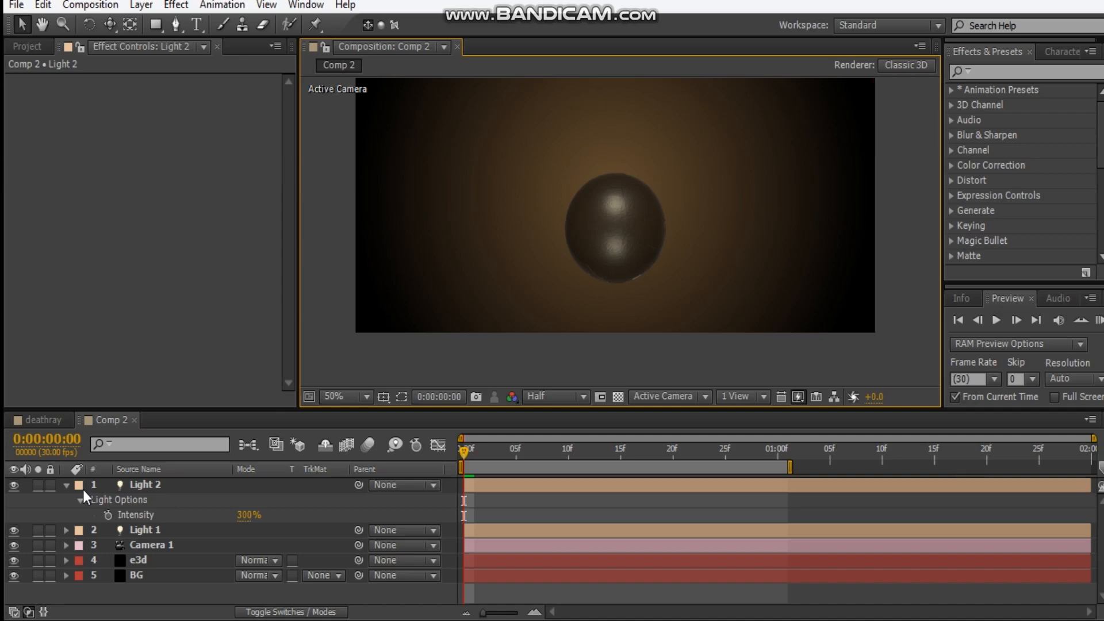
left_click(67, 484)
- Start a new light, Light 3, using the Parallel light type
left_click(140, 484)
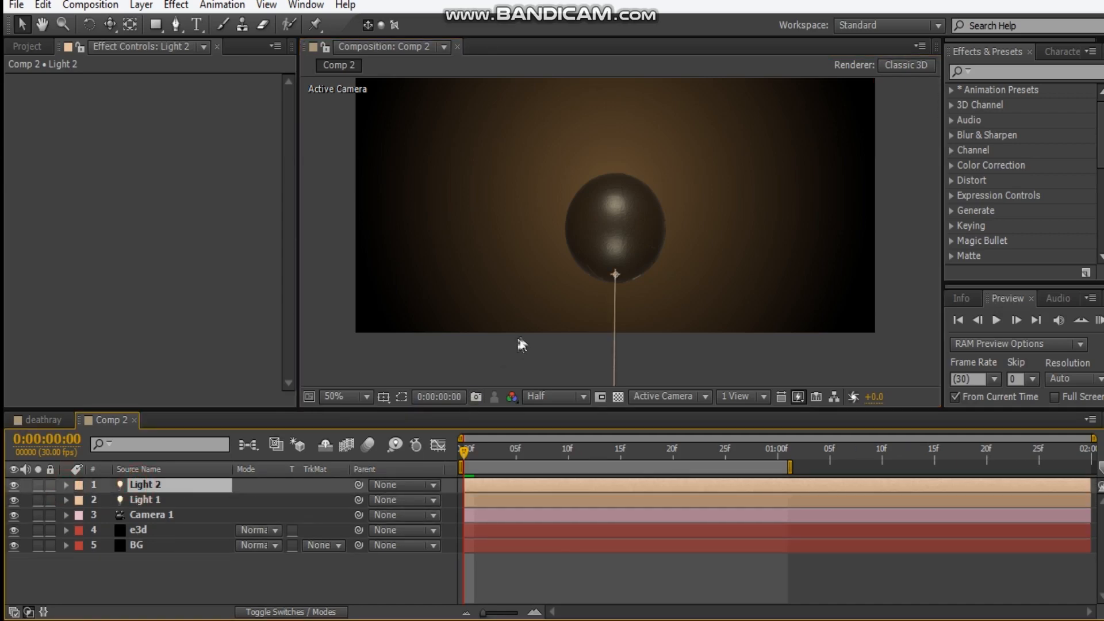
left_click(141, 5)
mouse_move(397, 21)
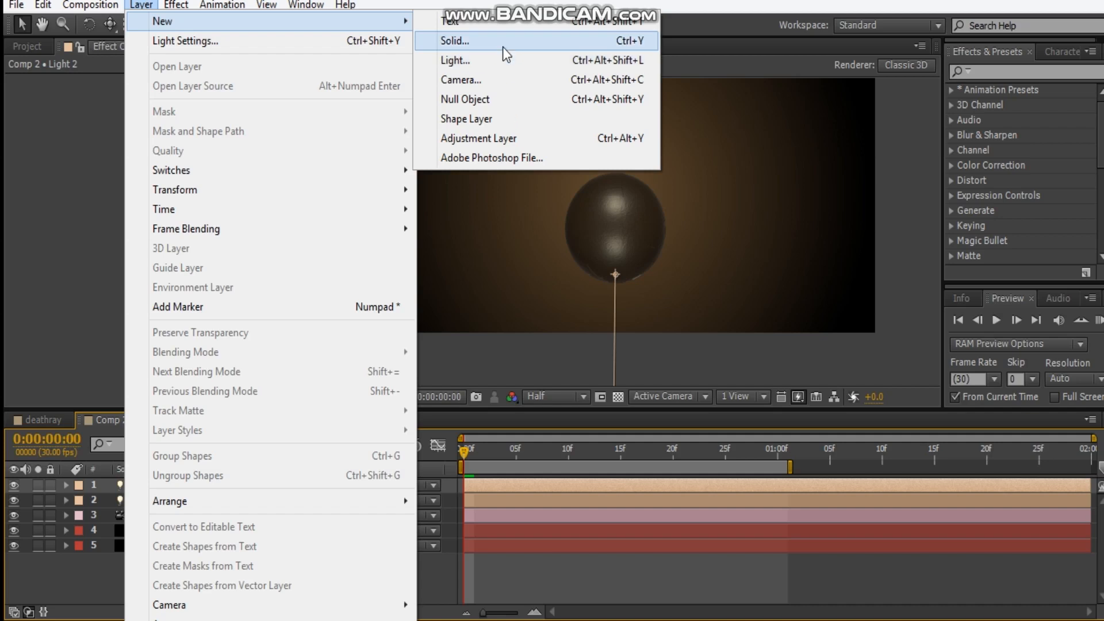
left_click(500, 60)
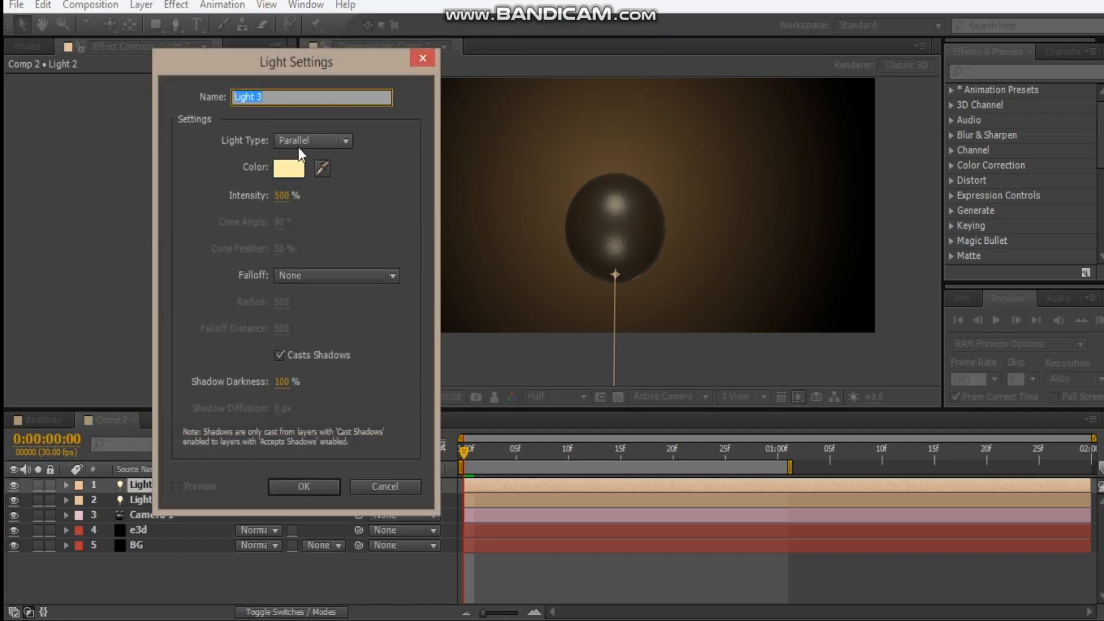
left_click(298, 145)
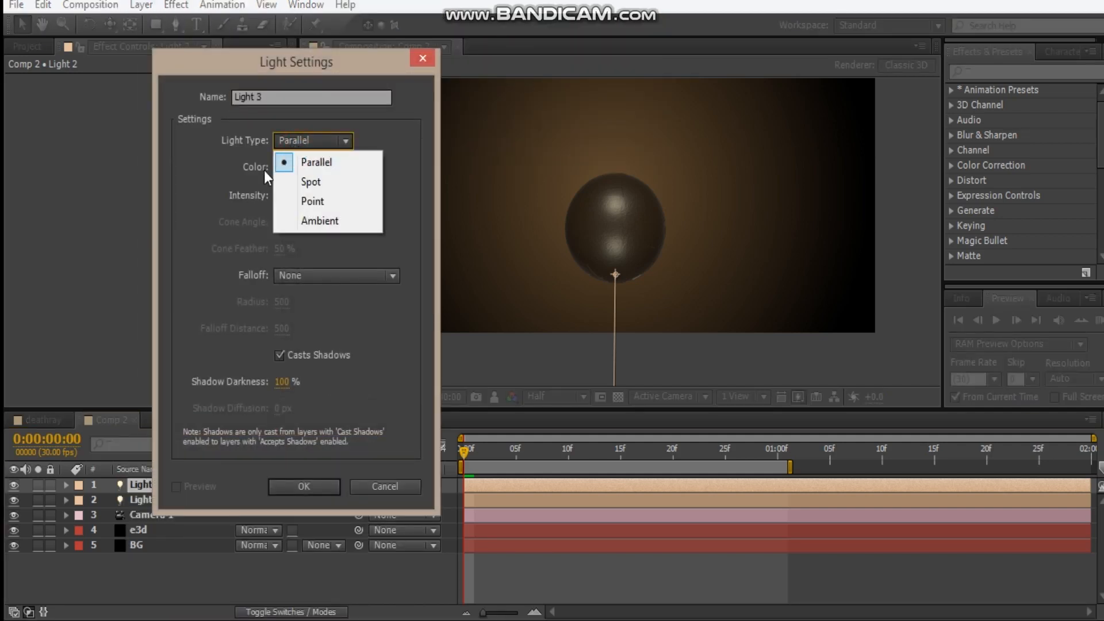
left_click(305, 162)
- Give Light 3 the orange color FF9C31 and an intensity of 150%, and create it
left_click(288, 168)
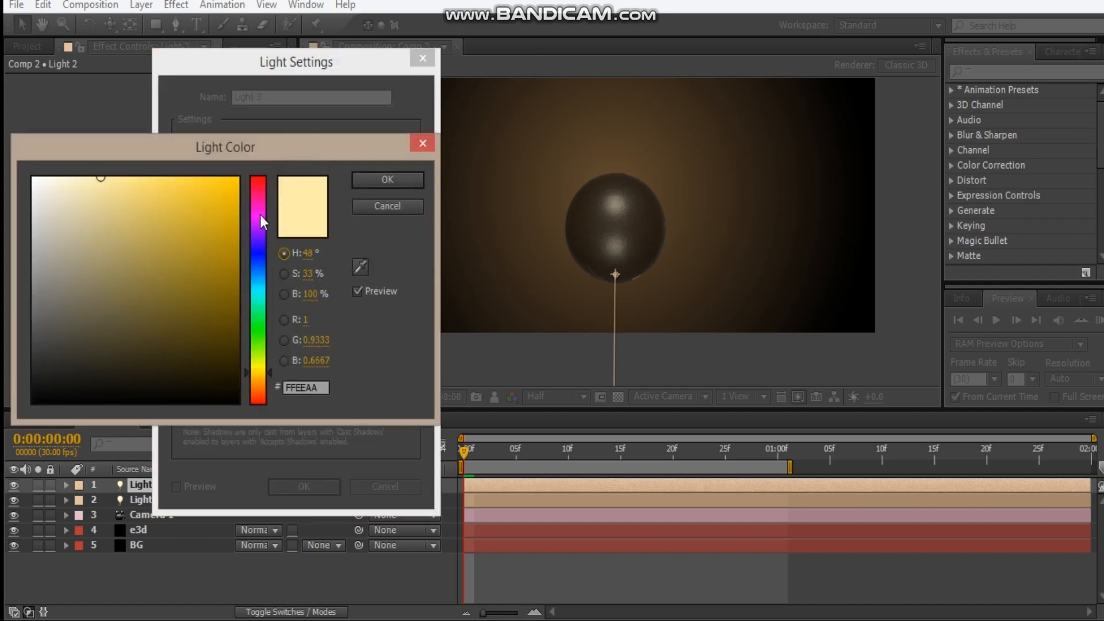
left_click(260, 391)
left_click(261, 385)
left_click_drag(163, 219, 202, 170)
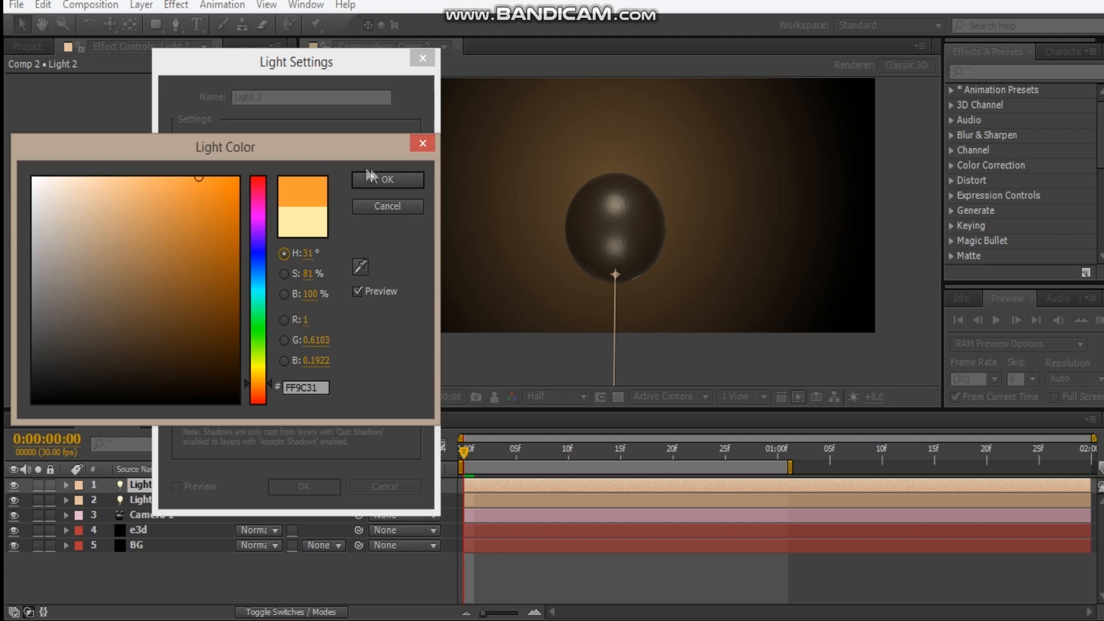
left_click(388, 180)
left_click(285, 195)
type("100")
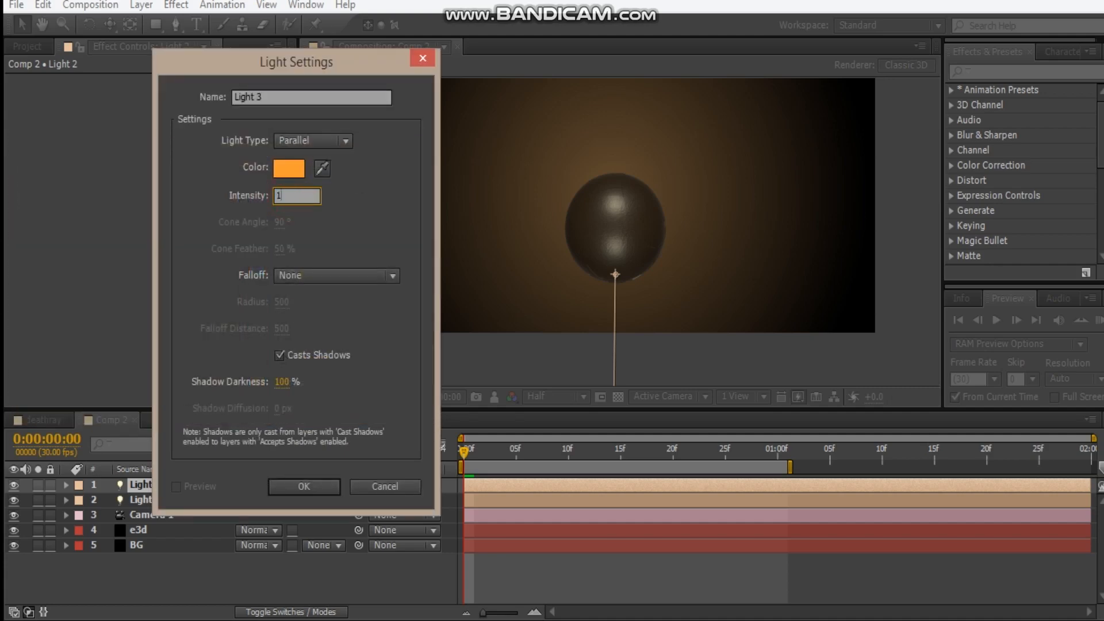
key("Return")
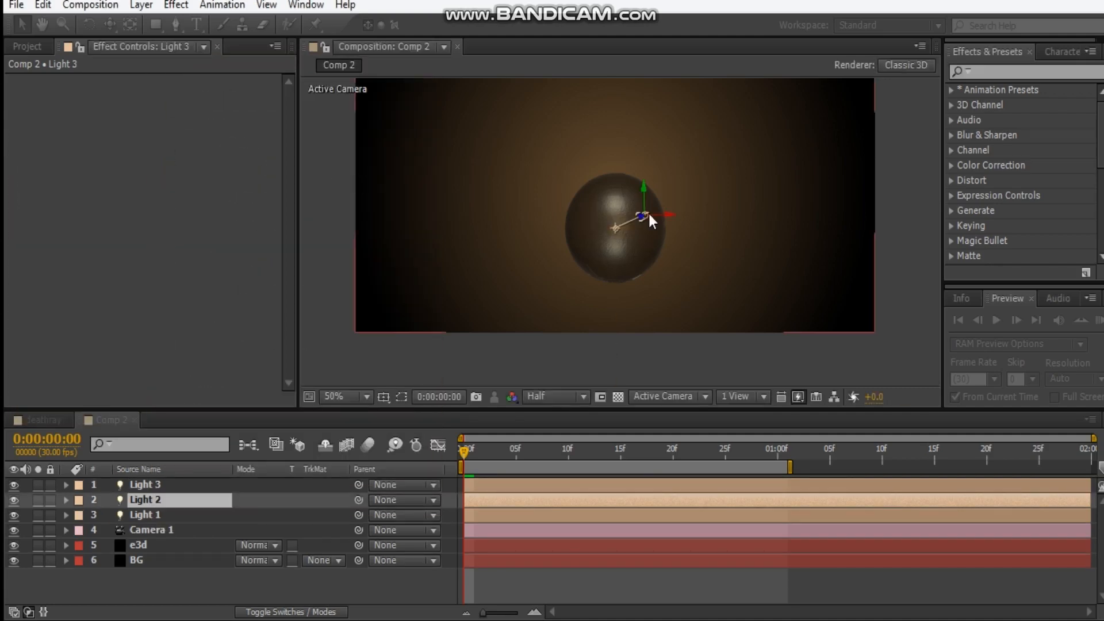
- At frame 14, aim Light 3 at the ball's fragments and move it above the upper-right part of the frame
left_click(641, 452)
left_click(701, 454)
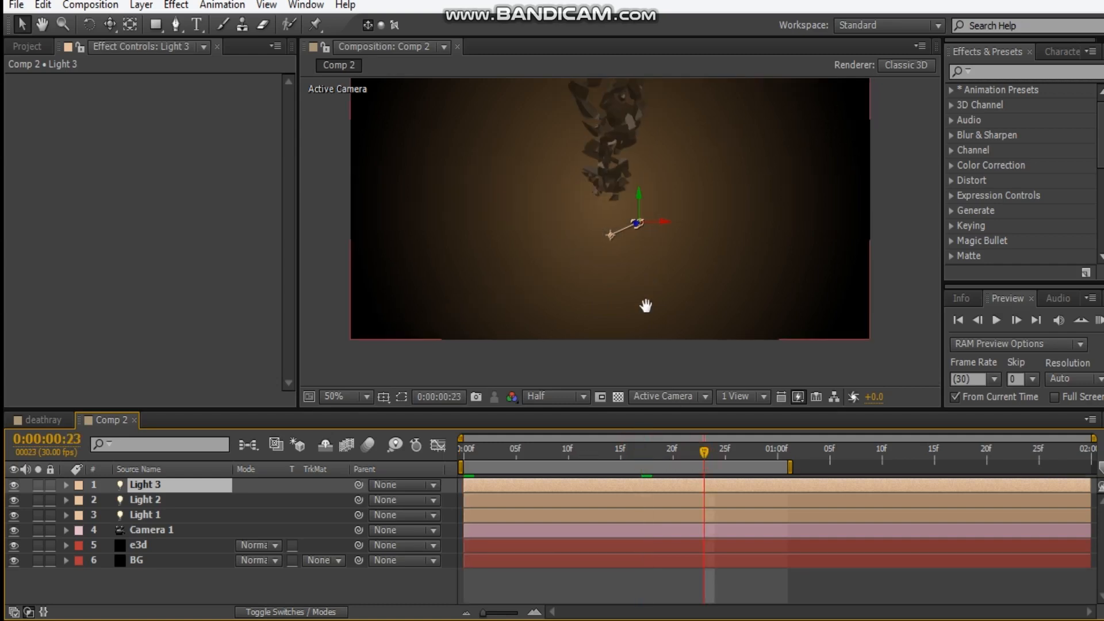
left_click_drag(650, 276, 644, 392)
left_click(608, 458)
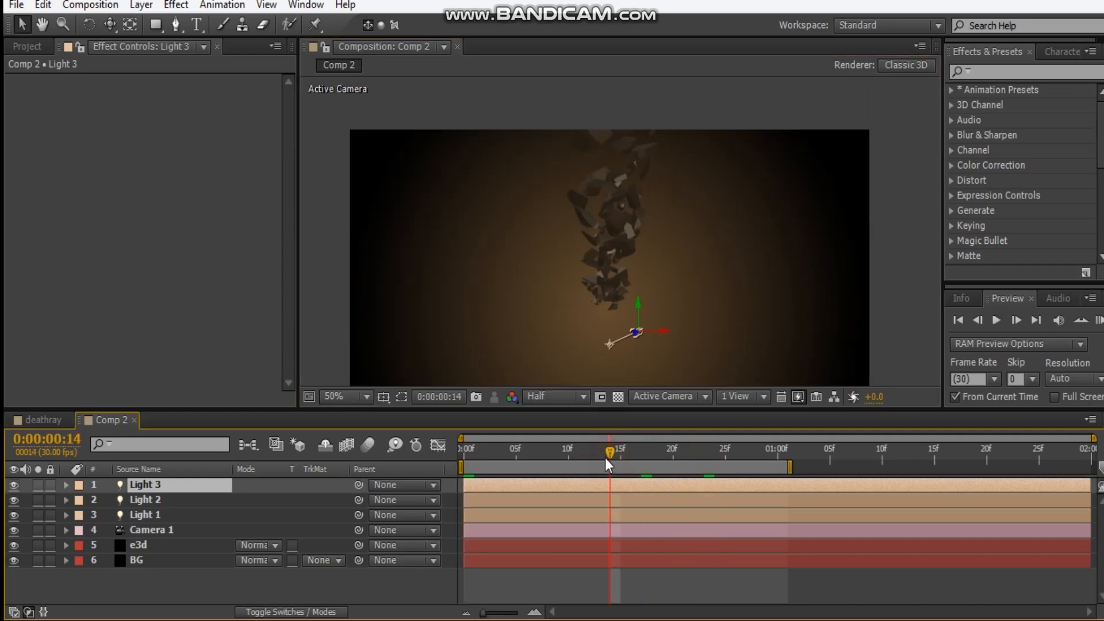
left_click_drag(640, 336, 612, 309)
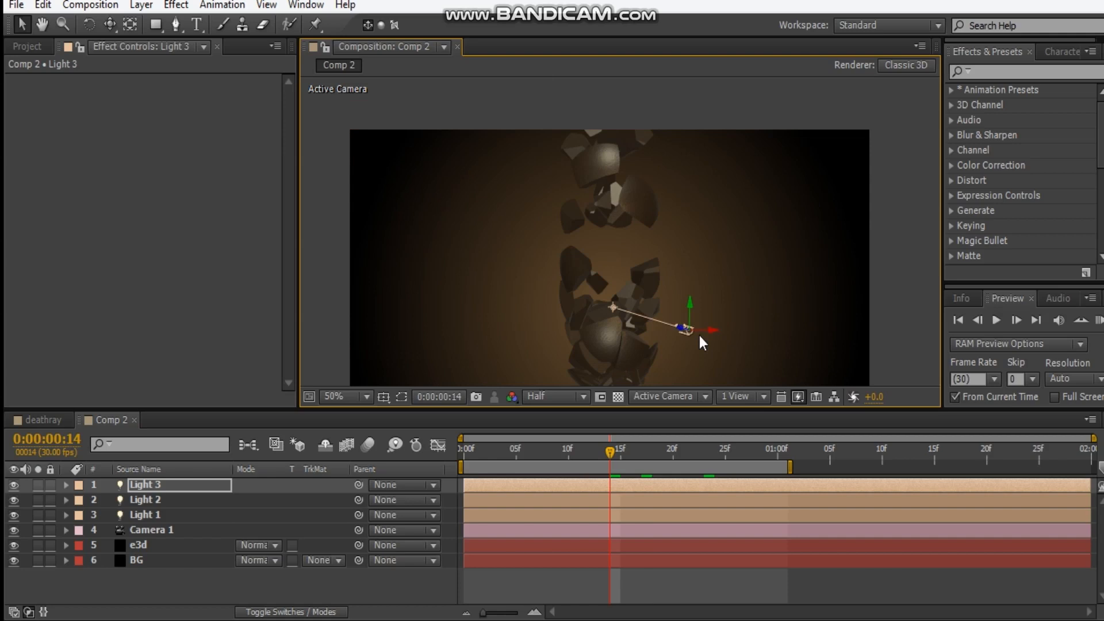
left_click_drag(687, 333, 765, 104)
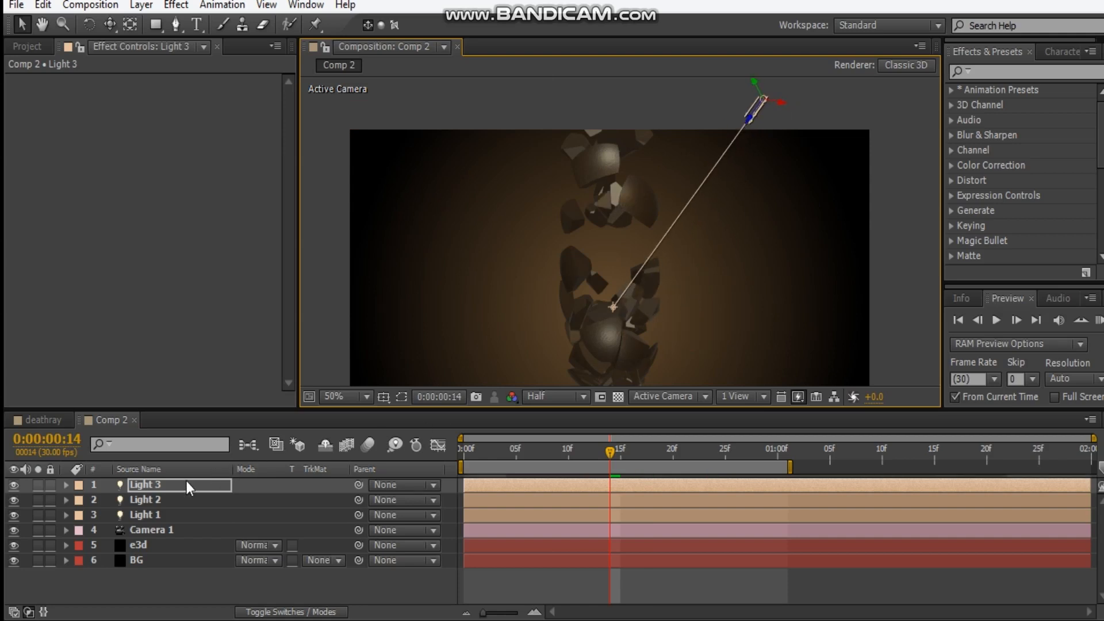
- Raise Light 3's intensity to 495%, check the ball at the first frame and collapse the layer
key("t")
left_click(246, 515)
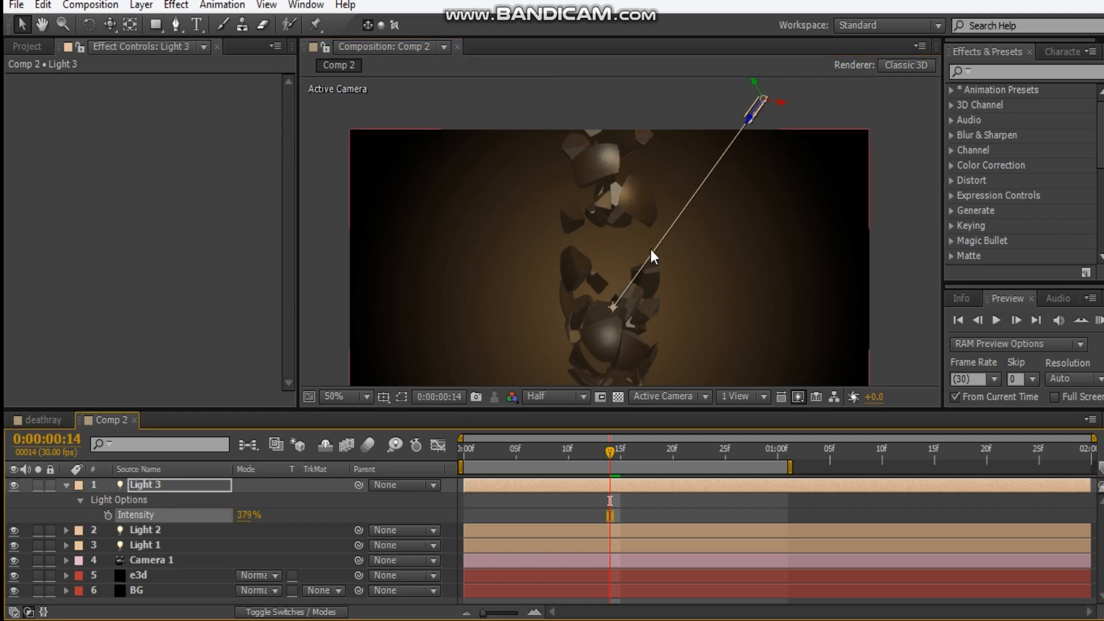
left_click_drag(644, 262, 654, 222)
key("period")
left_click_drag(321, 514, 336, 514)
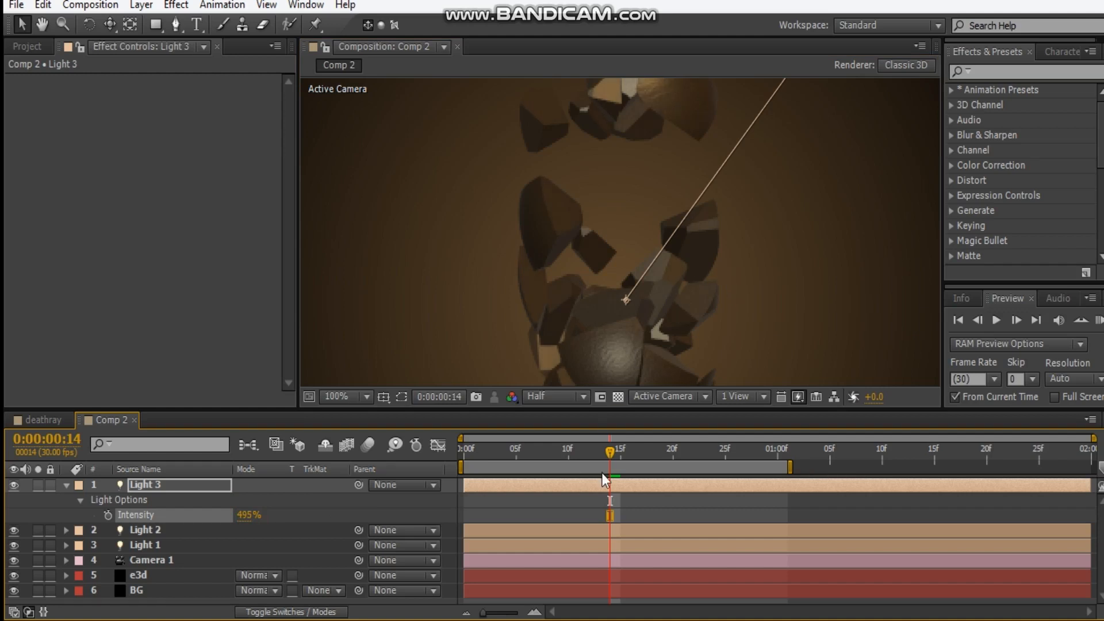
key("Home")
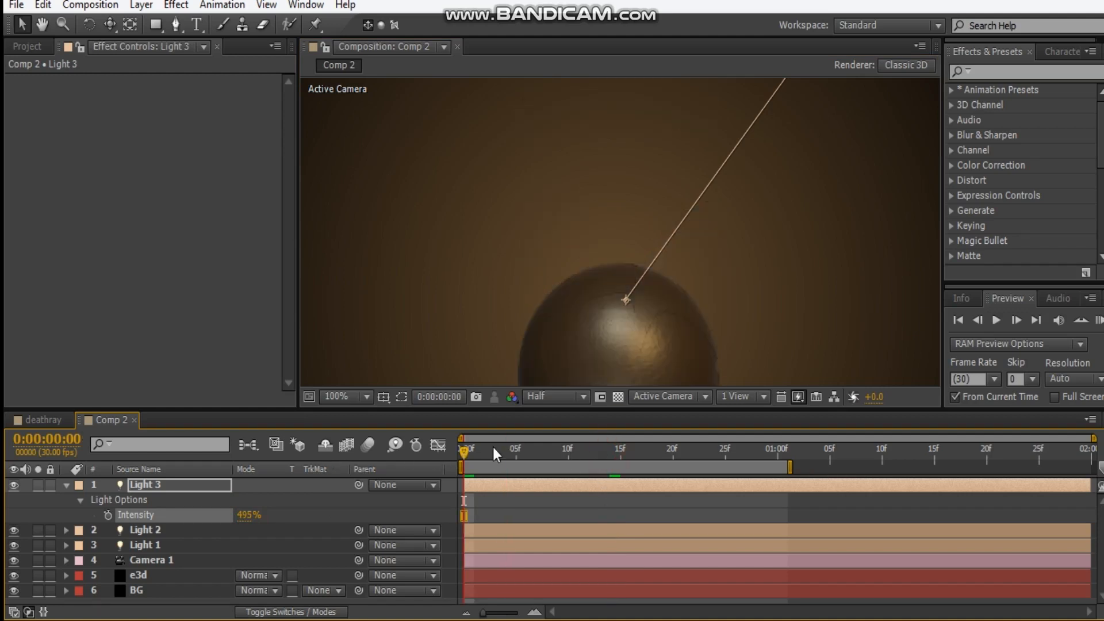
left_click(72, 489)
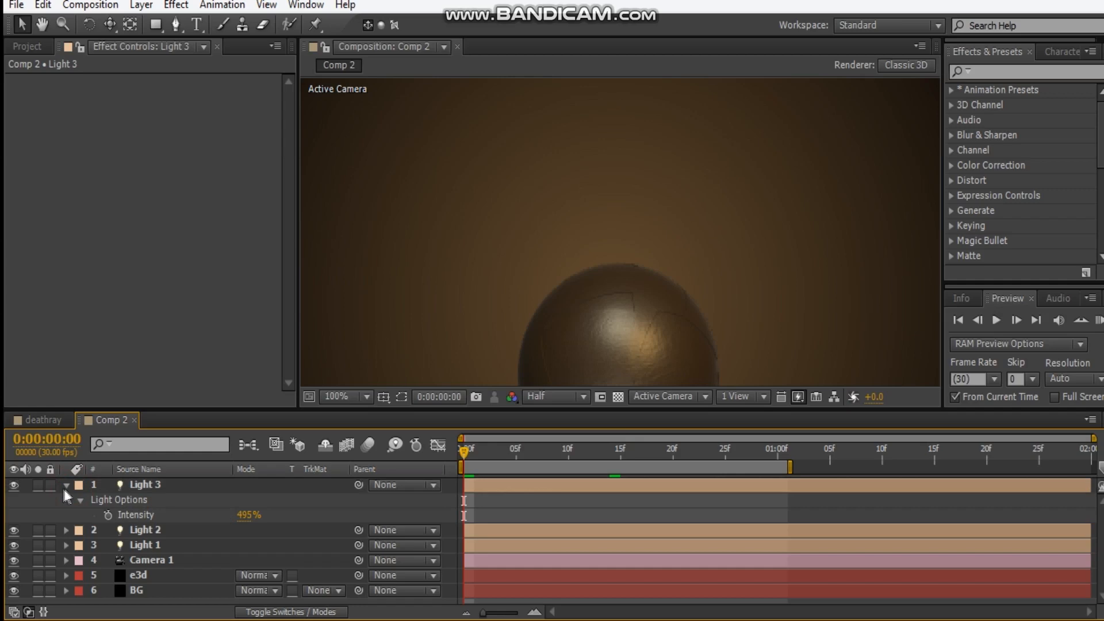
left_click(66, 486)
- Create Light 4 as a Spot light
left_click(140, 5)
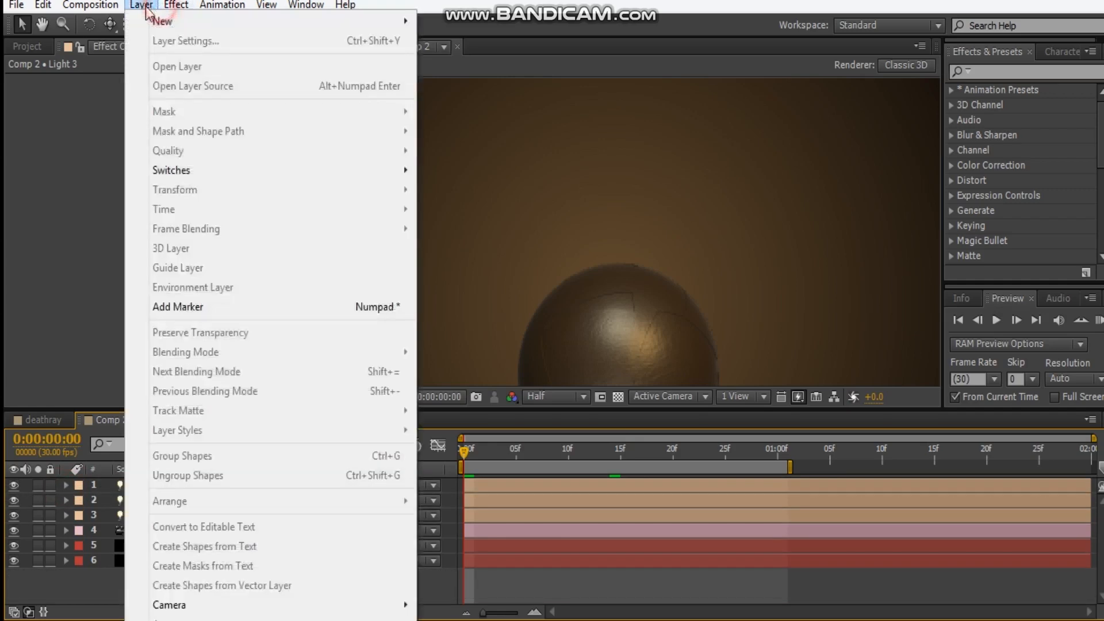
mouse_move(163, 22)
left_click(489, 60)
left_click(313, 140)
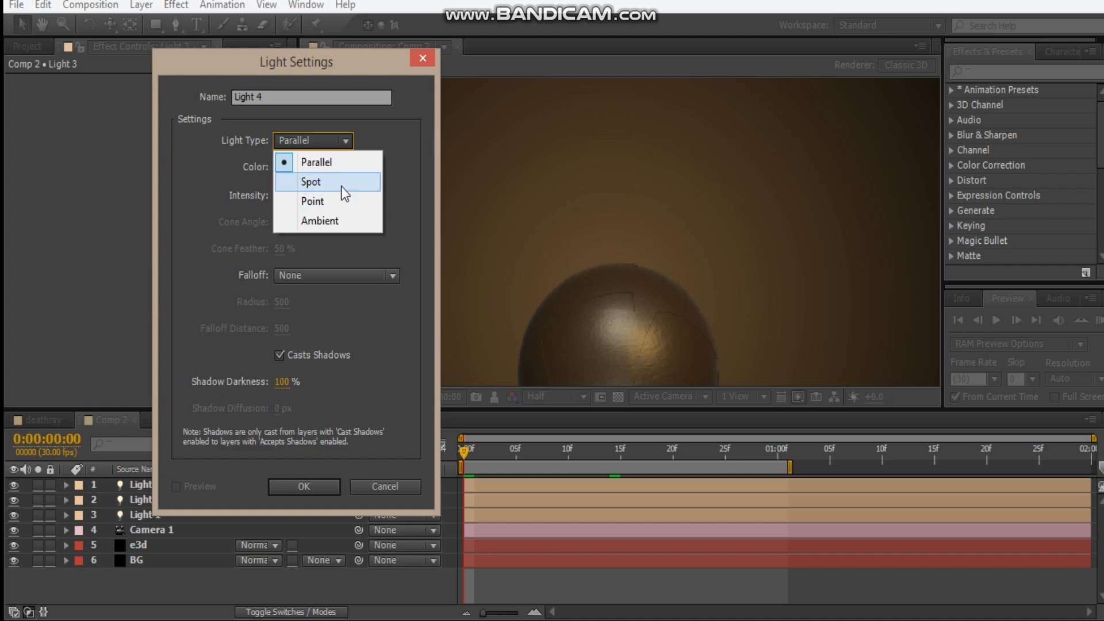
left_click(340, 184)
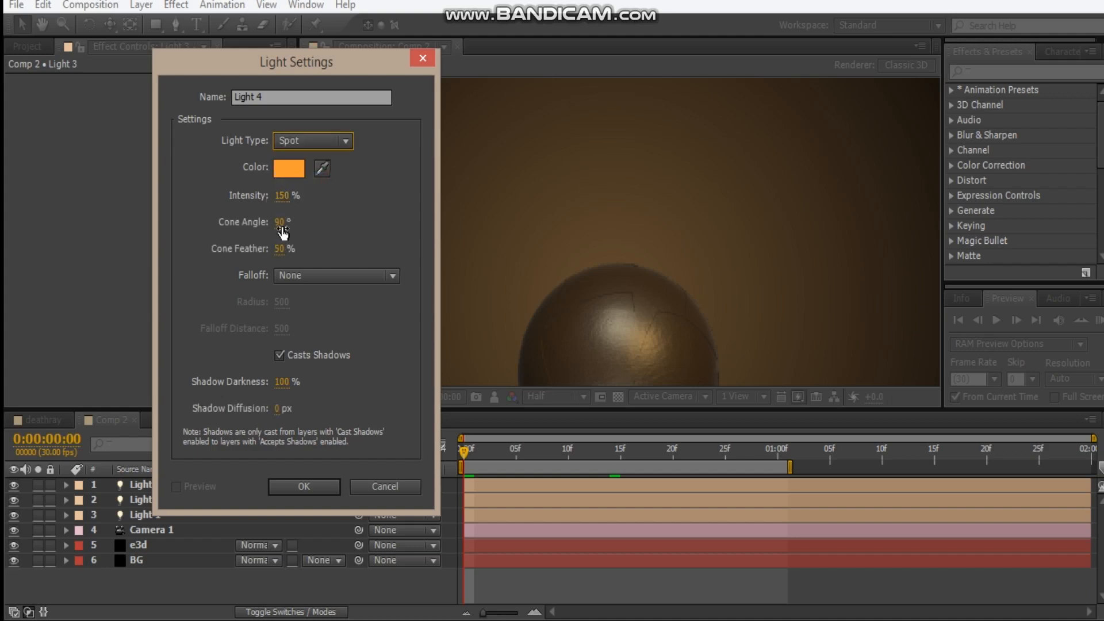
left_click(290, 489)
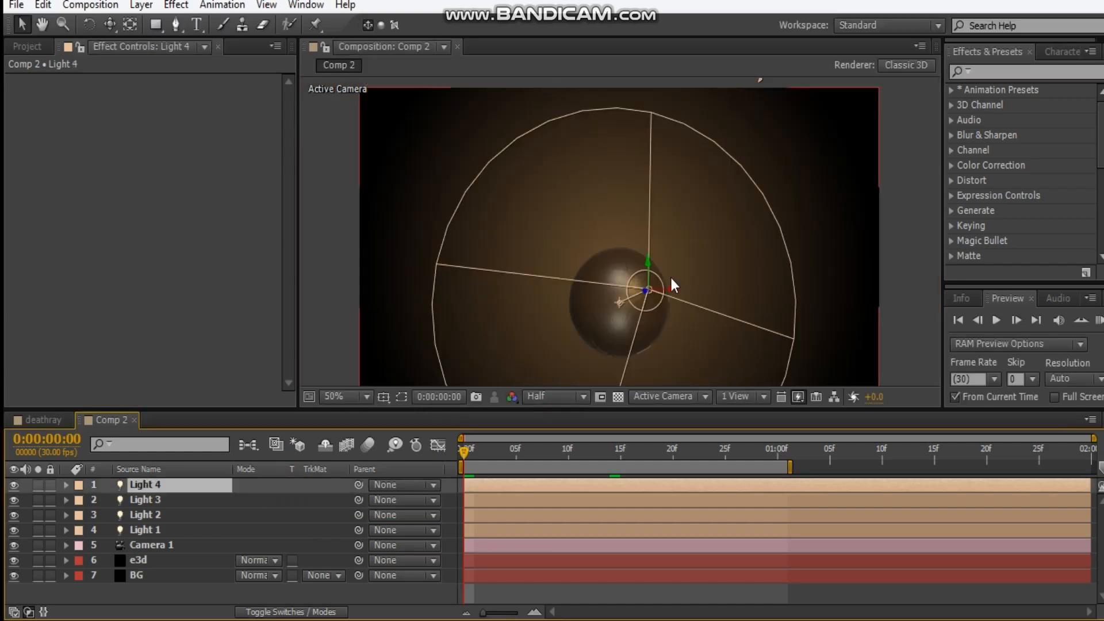
- Move Light 4 high above the frame over the ball and place its point of interest near the ball's top edge
left_click_drag(651, 291, 666, 62)
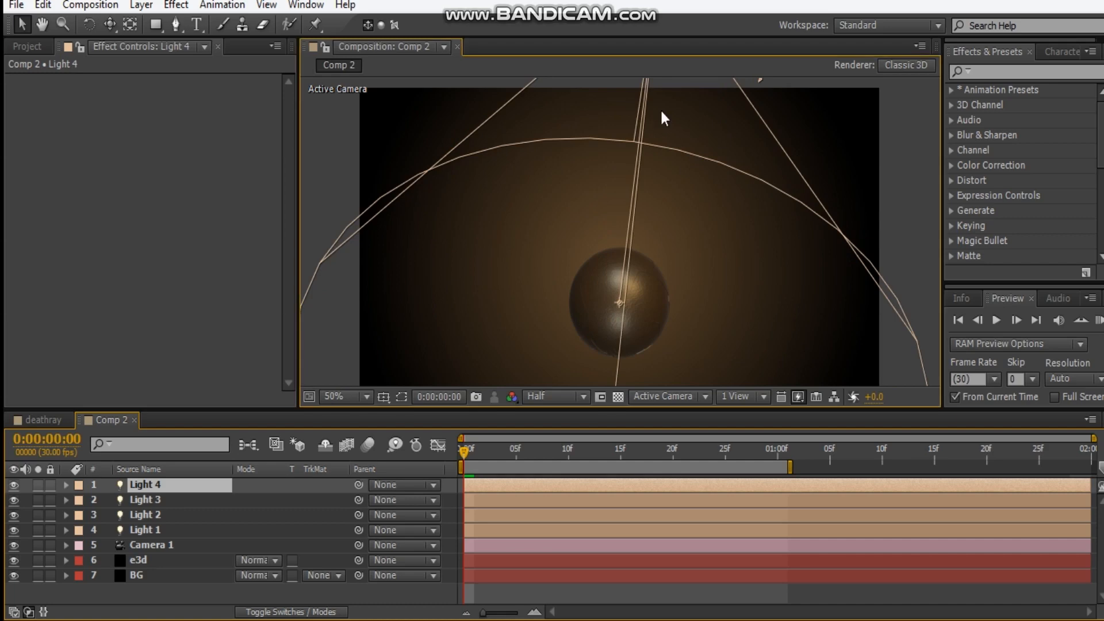
scroll(656, 173, "down", 2)
left_click_drag(632, 139, 621, 26)
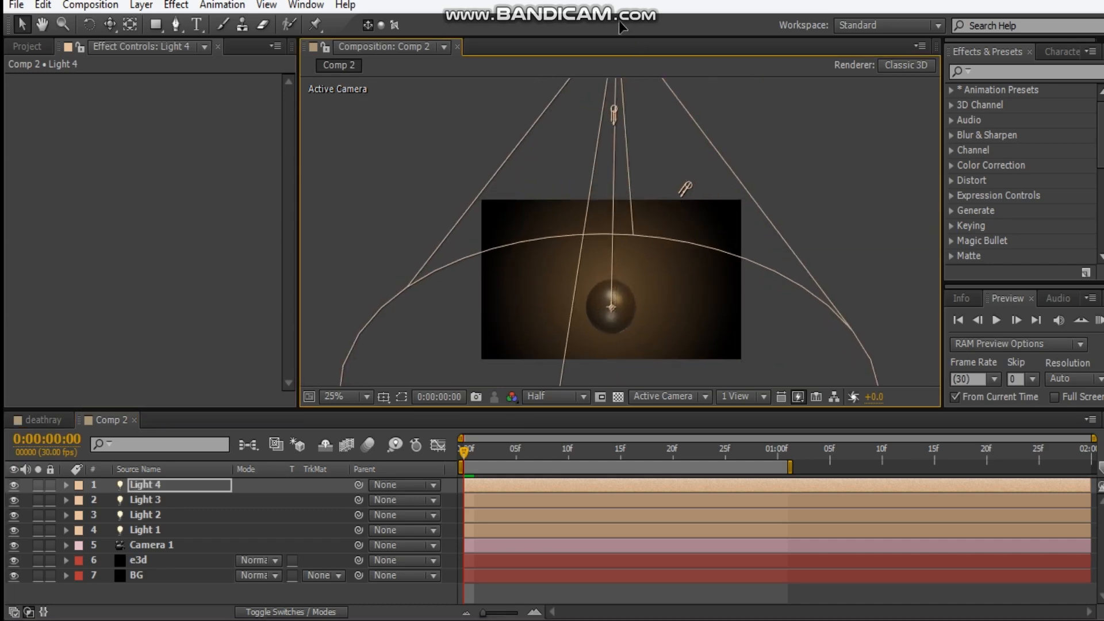
scroll(601, 308, "up", 4)
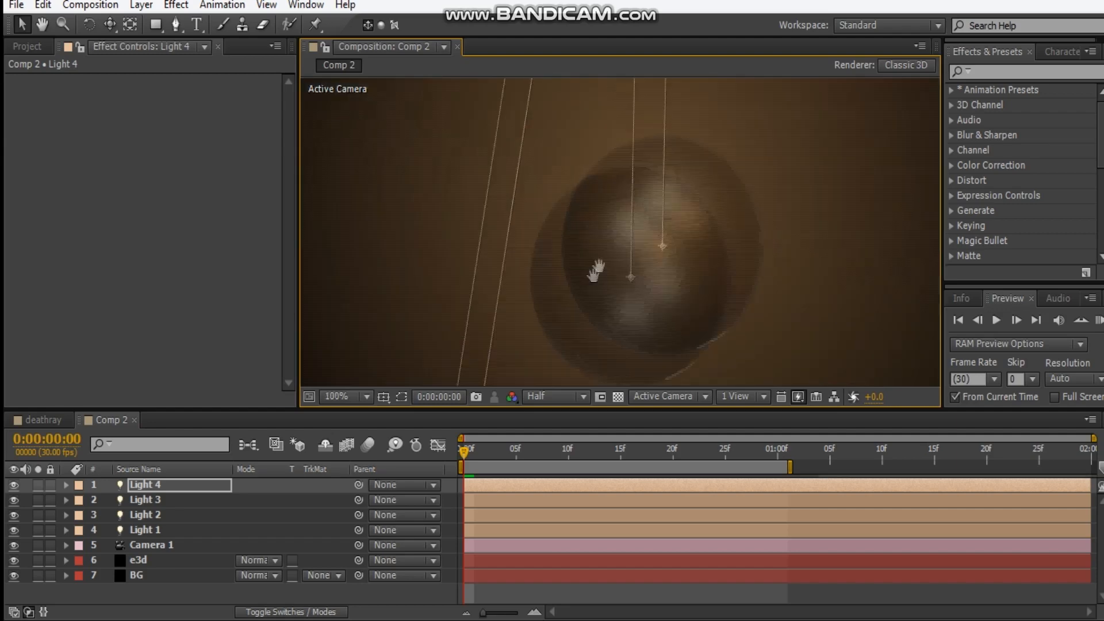
left_click_drag(610, 307, 612, 202)
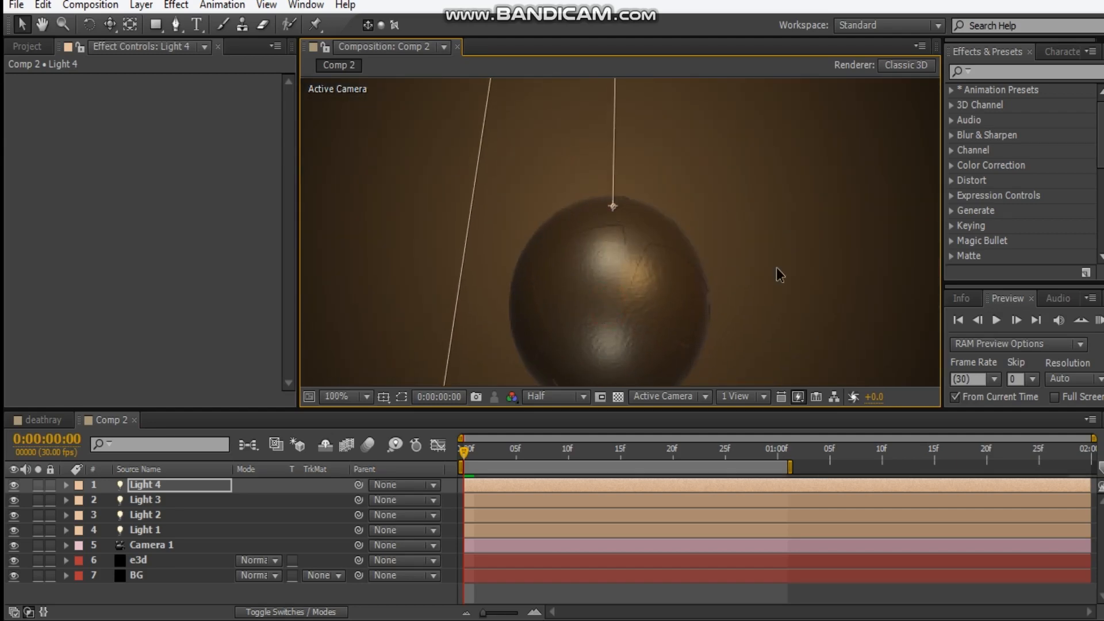
left_click_drag(614, 208, 617, 212)
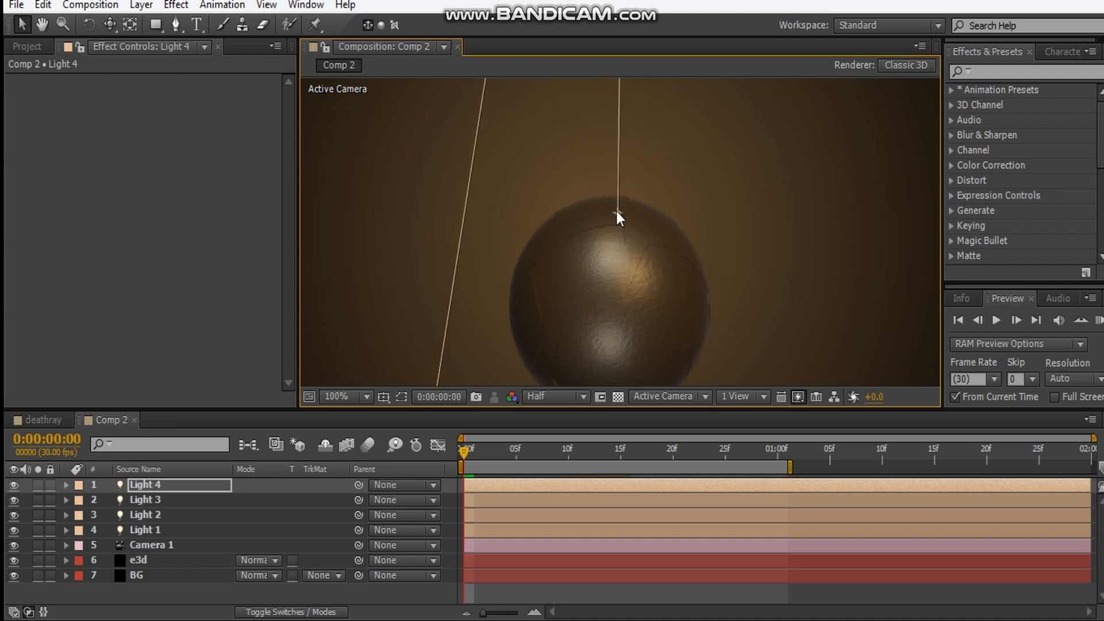
- Set Light 4's intensity to 1000% and shift its point of interest slightly lower on the ball
key("t")
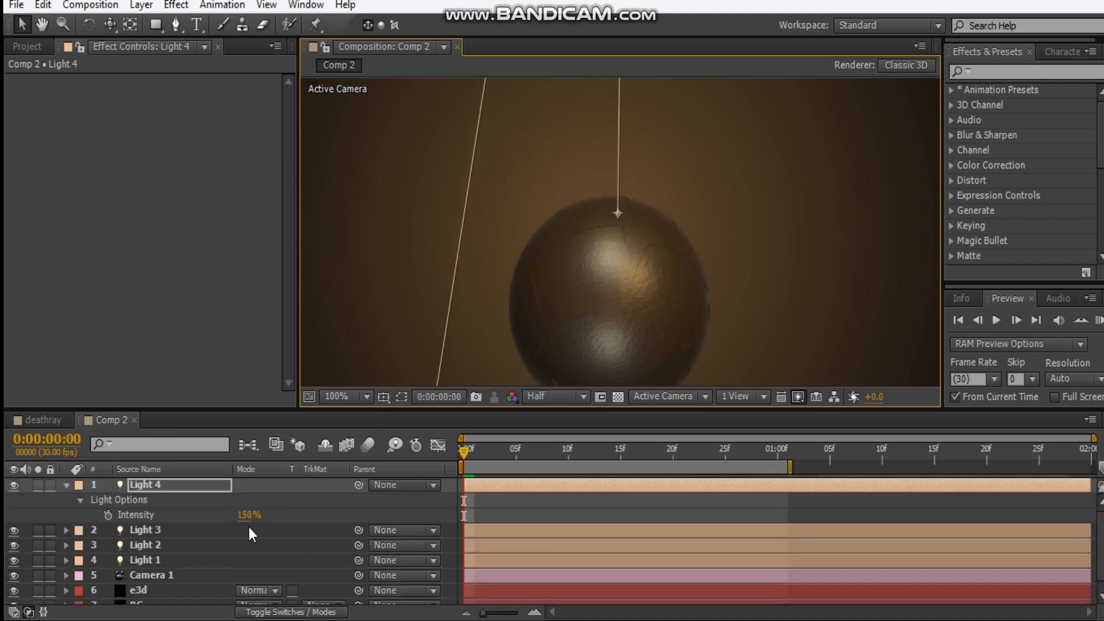
left_click_drag(249, 515, 369, 513)
left_click_drag(914, 446, 783, 447)
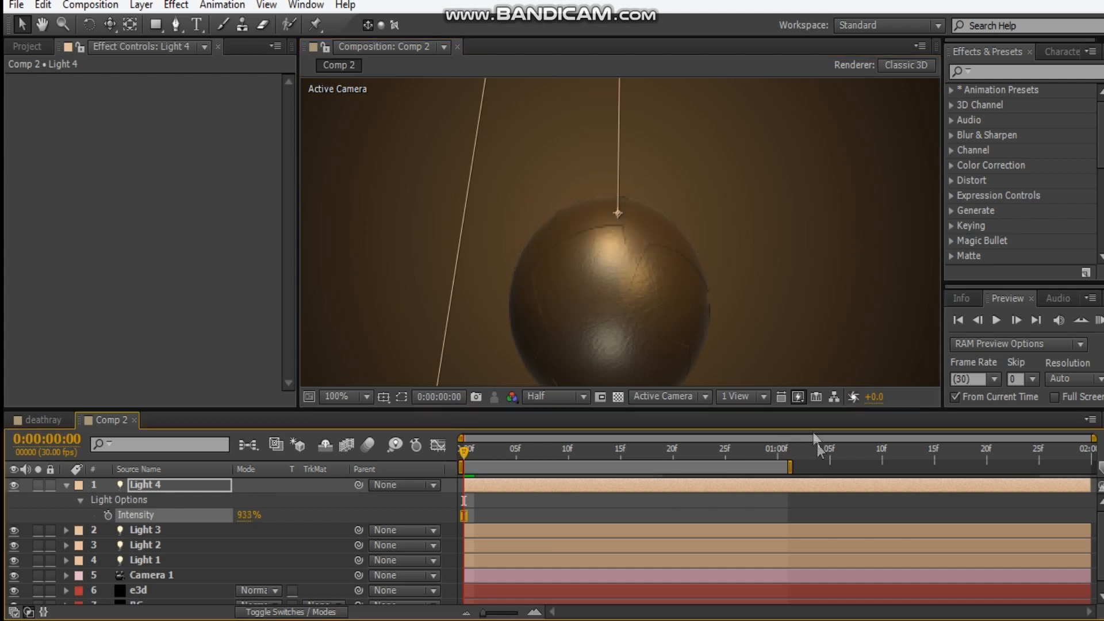
left_click_drag(618, 217, 613, 224)
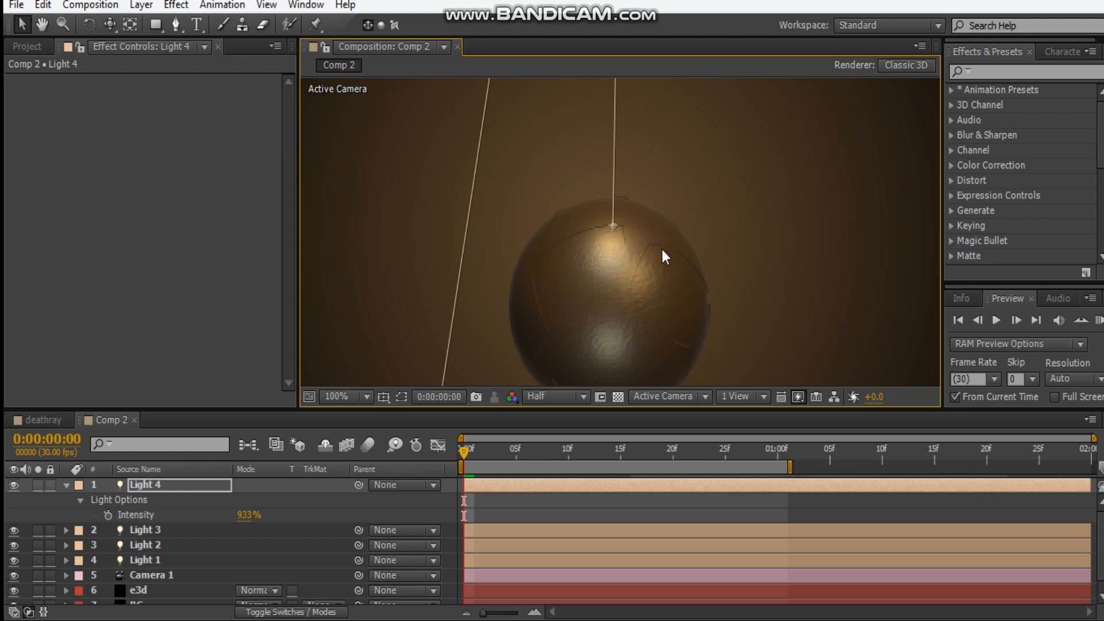
left_click(244, 516)
type("1000")
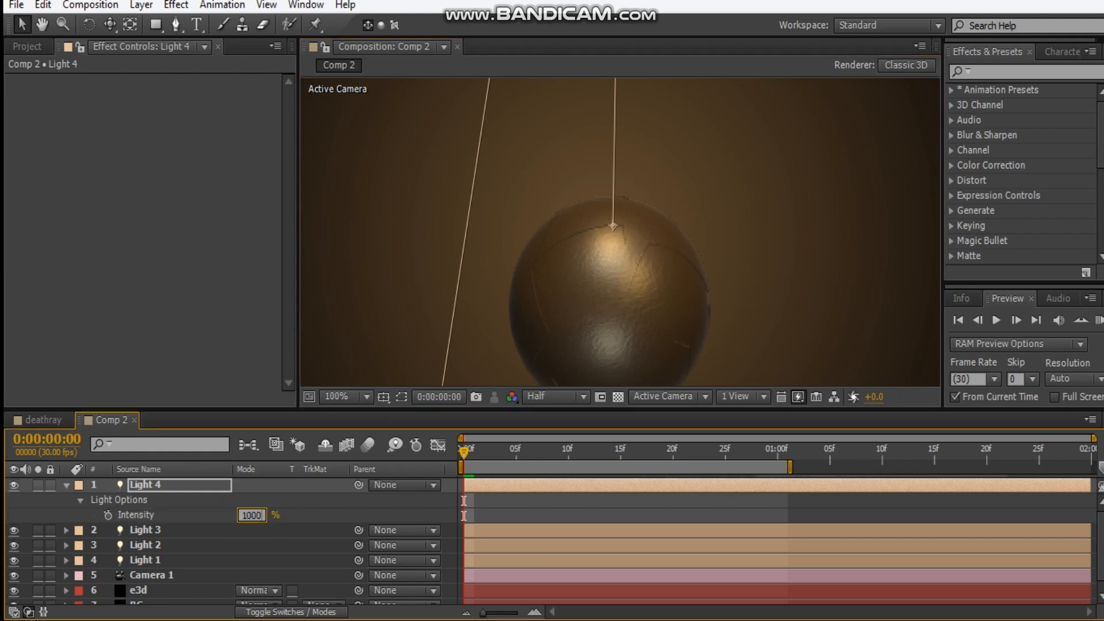
key("Return")
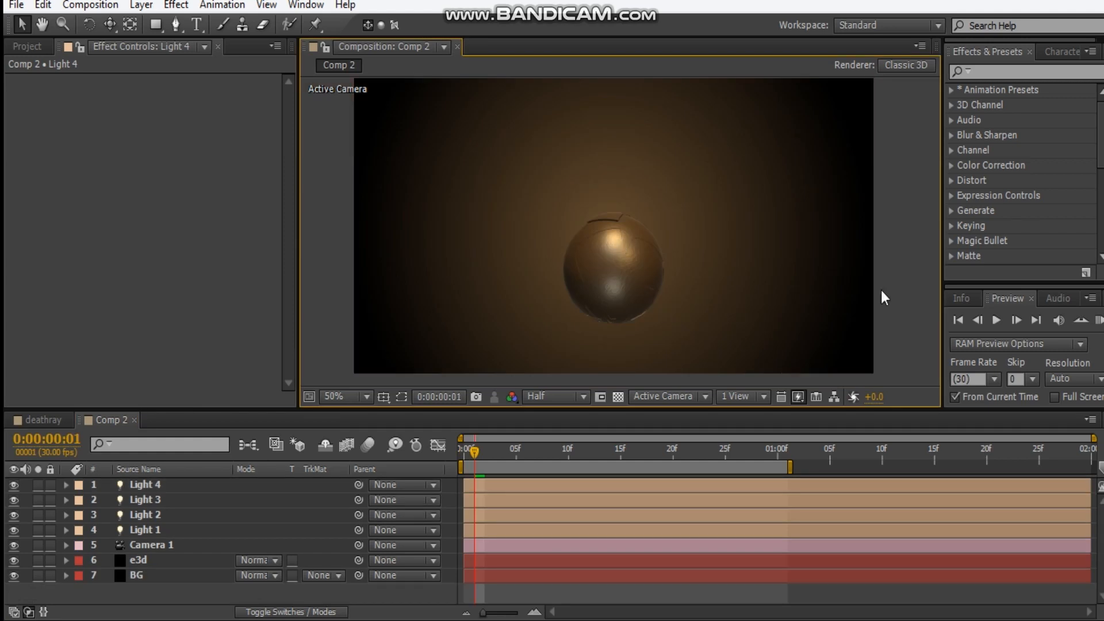
left_click(472, 454)
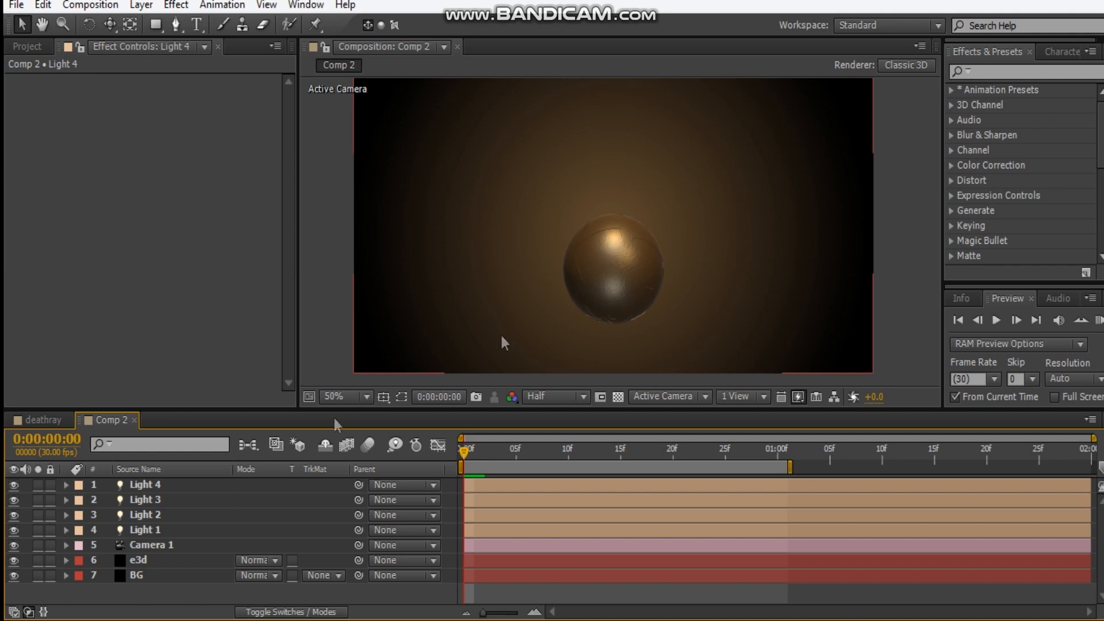
- Create a full-frame solid layer colored red FF0000
key("ctrl+y")
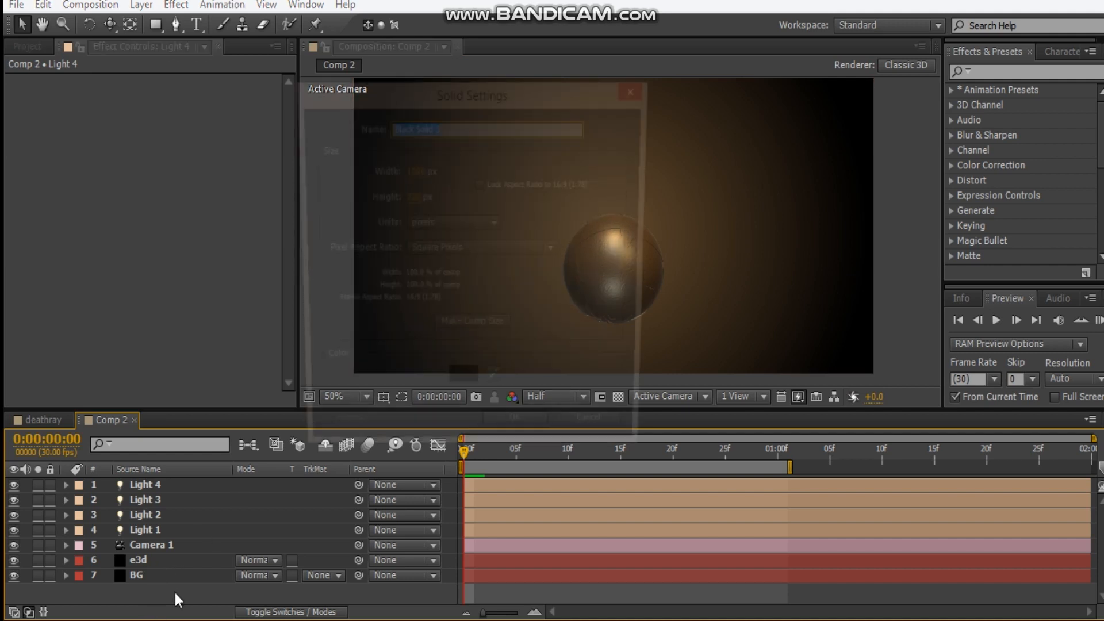
left_click(463, 390)
left_click_drag(69, 299, 294, 165)
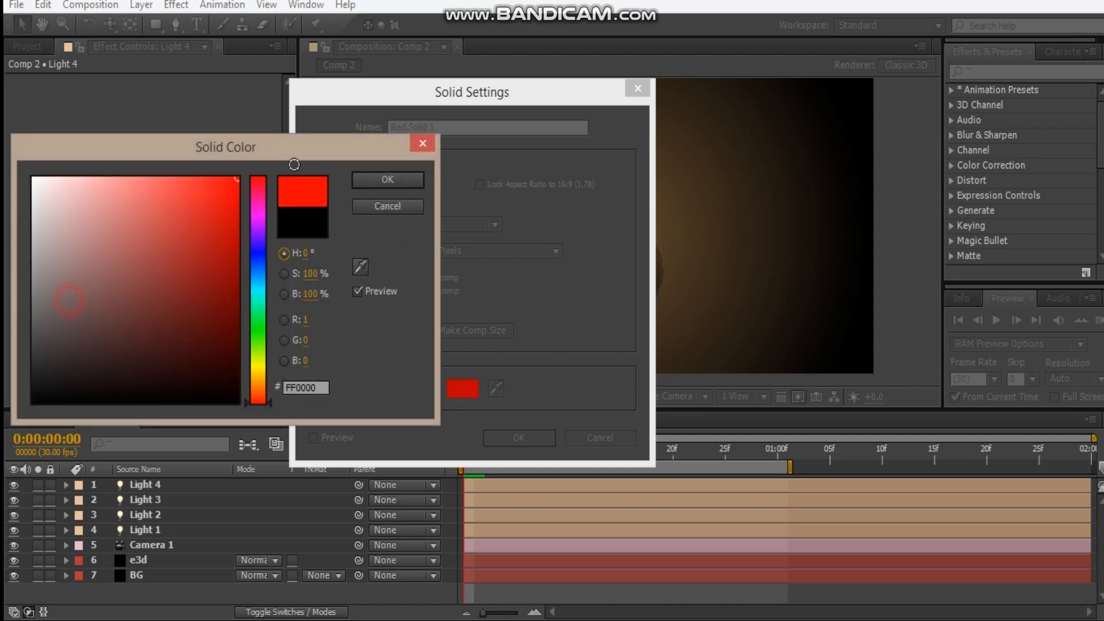
left_click(387, 179)
left_click(517, 437)
- Apply the Video Copilot Saber effect to the red solid
right_click(149, 227)
left_click(253, 610)
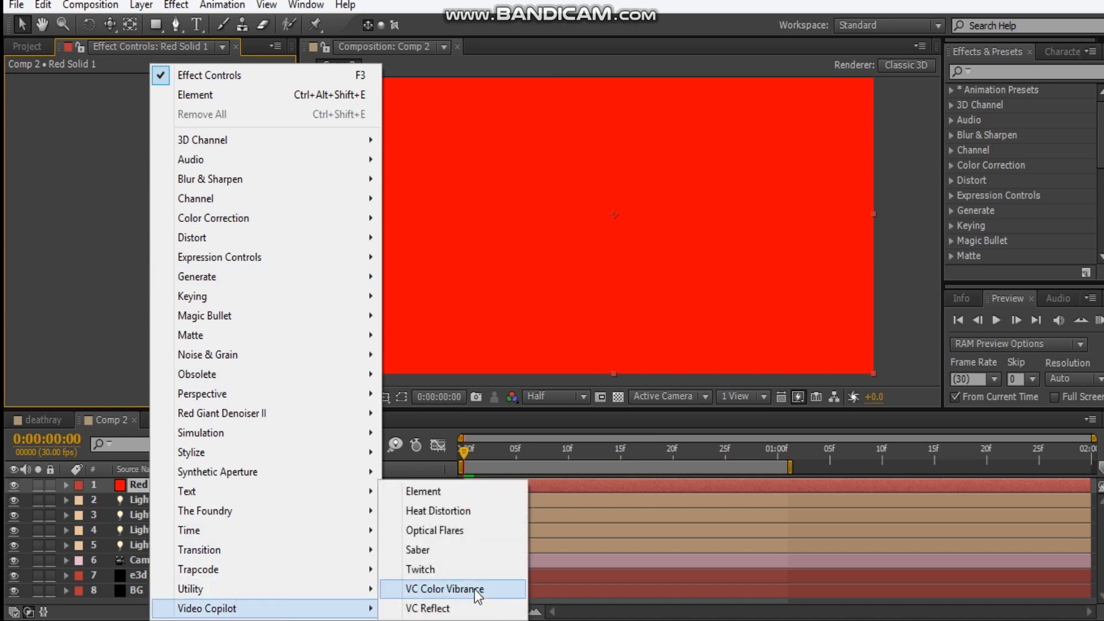
left_click(431, 551)
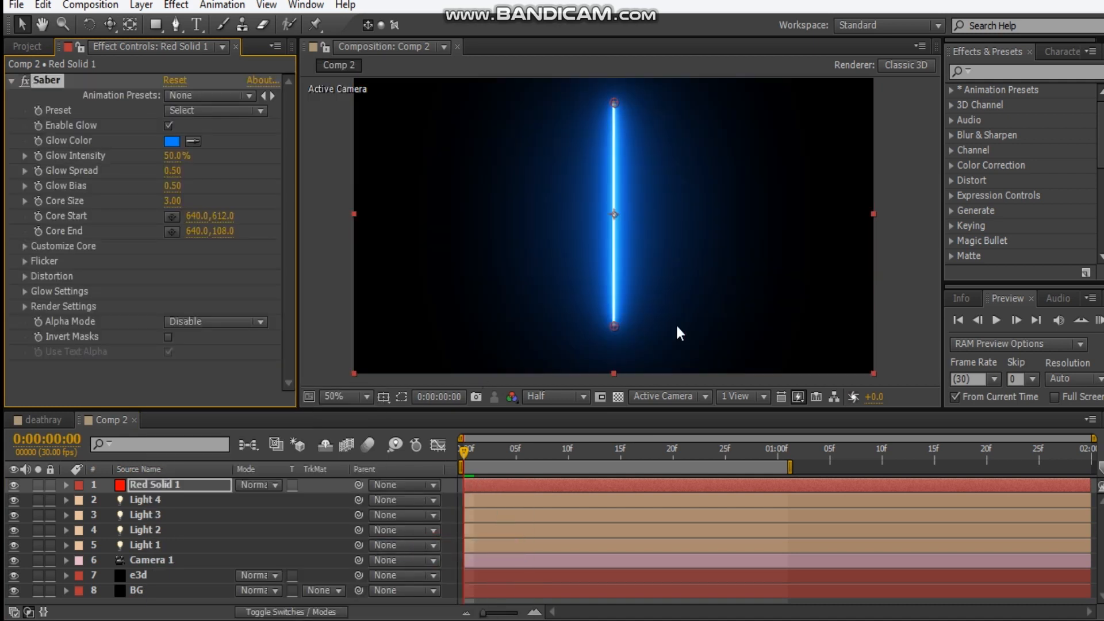
- Apply the Ghost preset to the Saber effect and set its glow color to orange FF7301
left_click(190, 109)
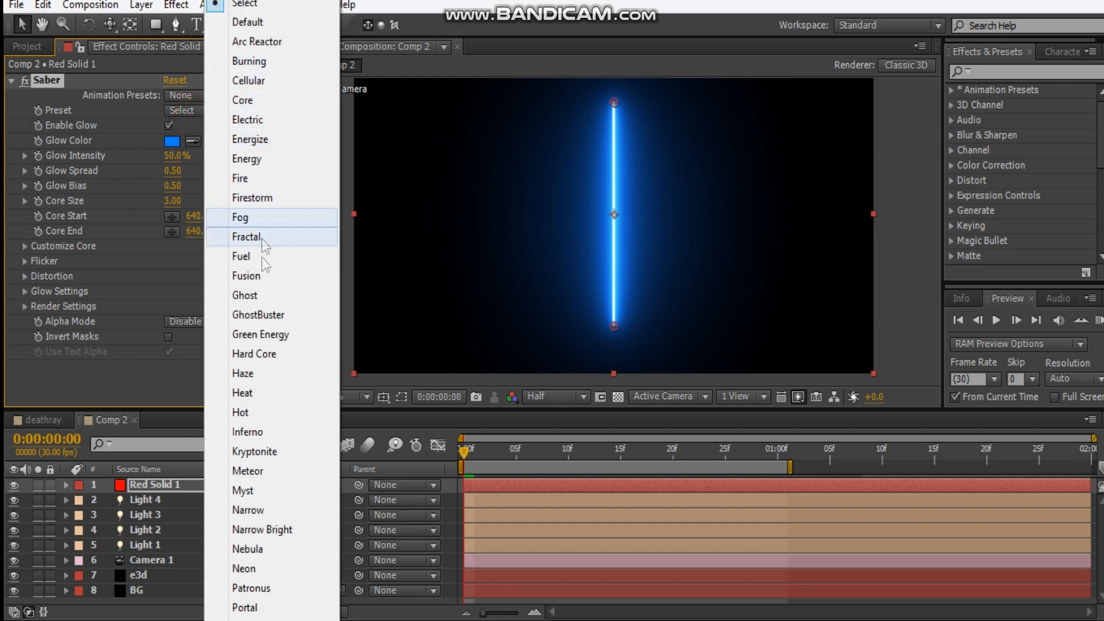
left_click(263, 295)
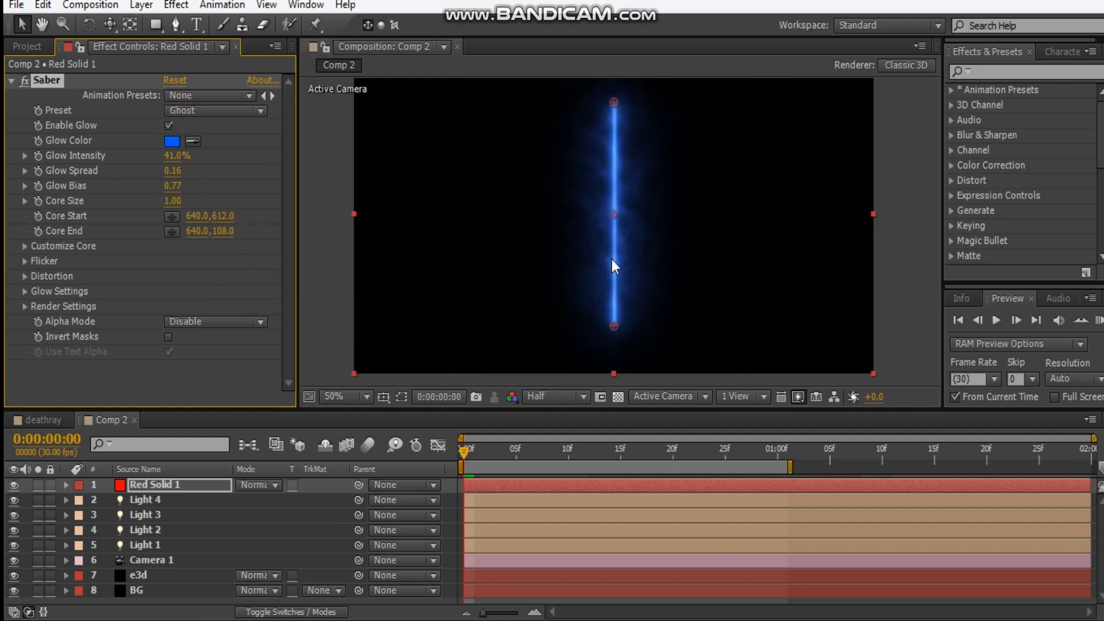
left_click(174, 141)
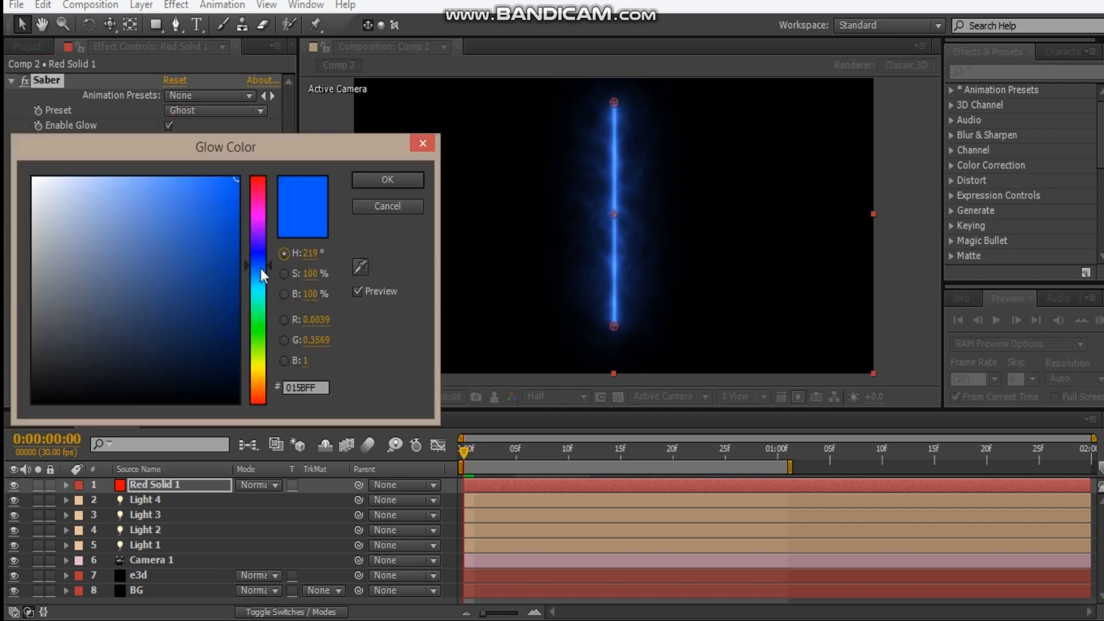
left_click_drag(259, 345, 260, 388)
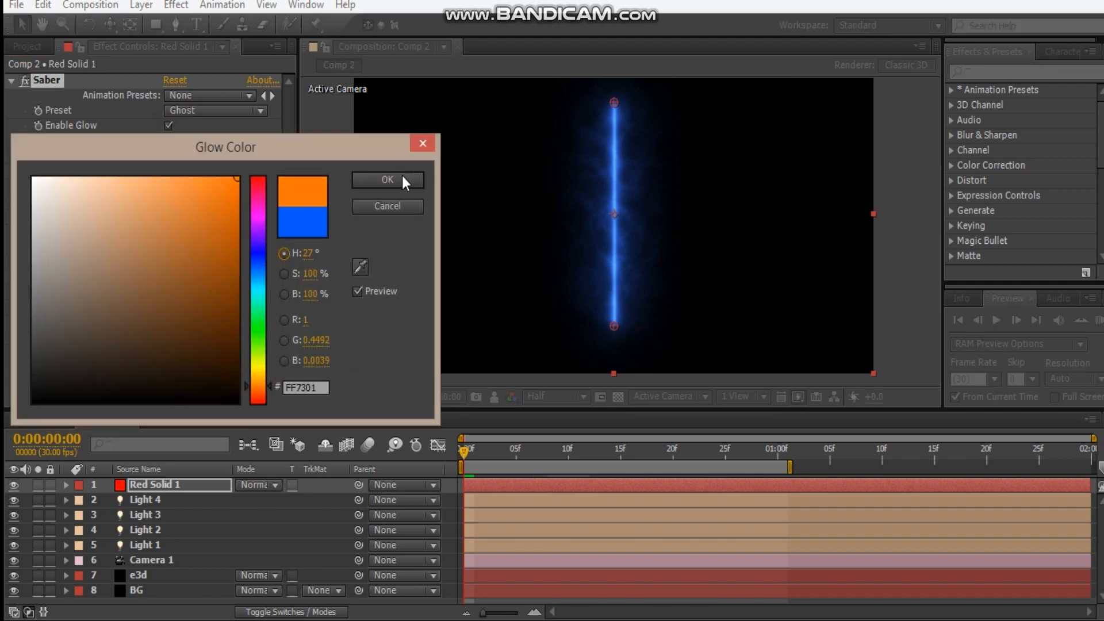
left_click(387, 179)
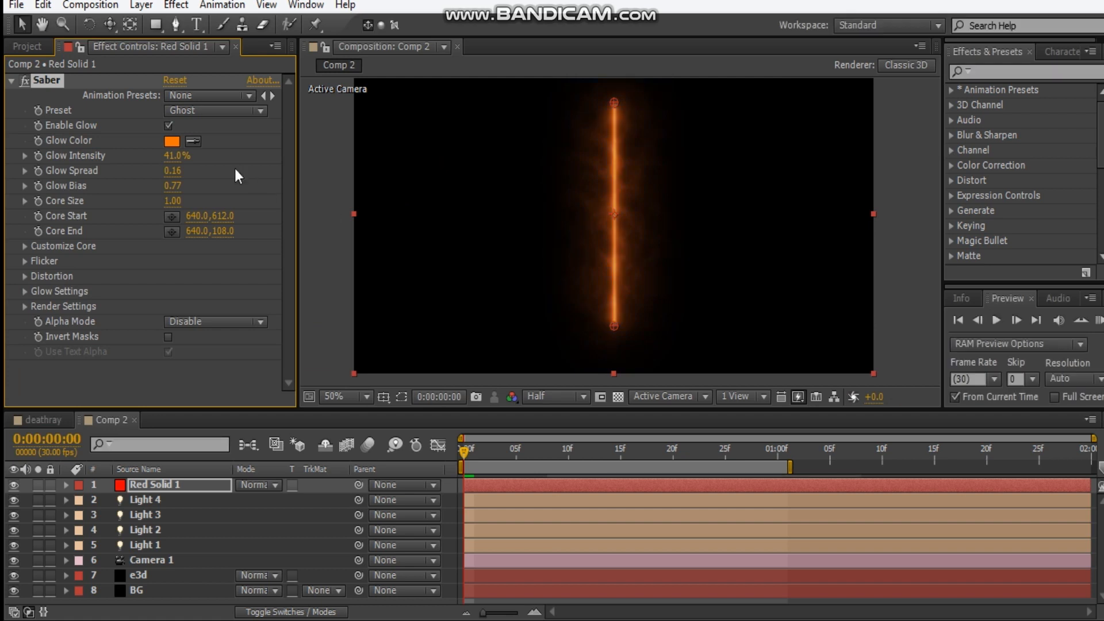
- Set the Saber's glow intensity to 45% and its core size to 1.4
left_click(174, 155)
key("Return")
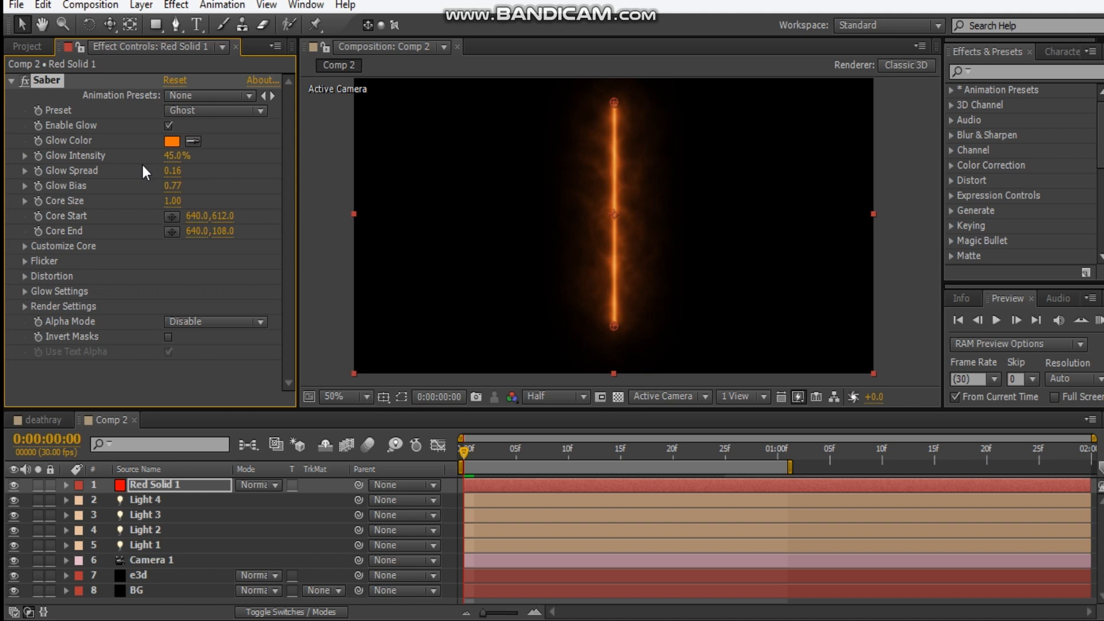
left_click(173, 201)
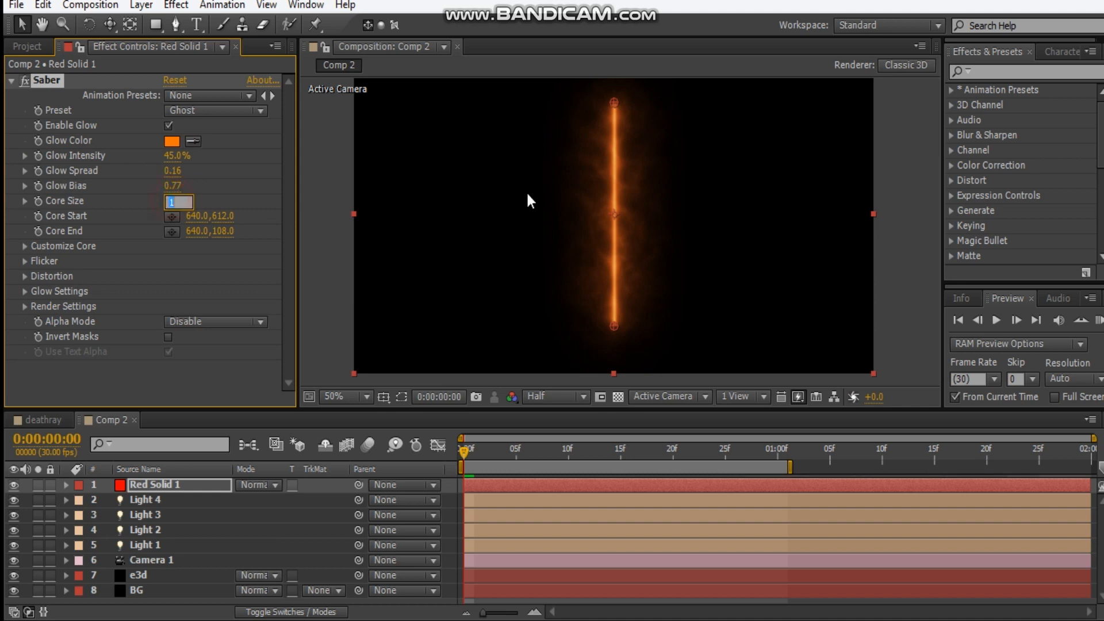
type("1.4")
key("Return")
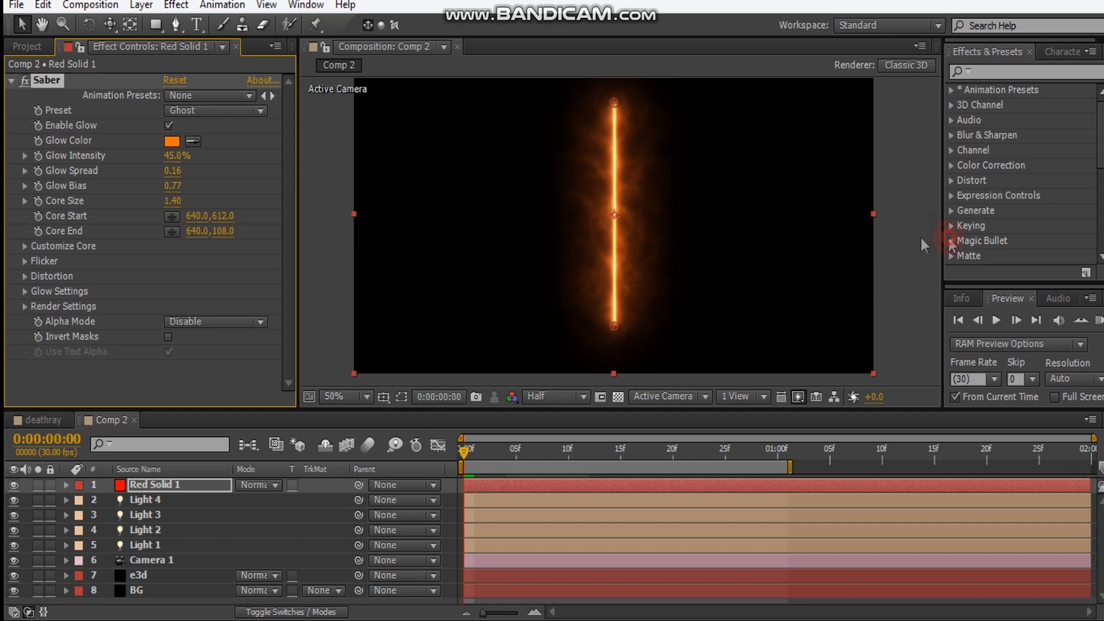
- Set the red solid's blending mode to Add and place the layer between Camera 1 and the e3d layer
left_click(951, 240)
left_click(260, 485)
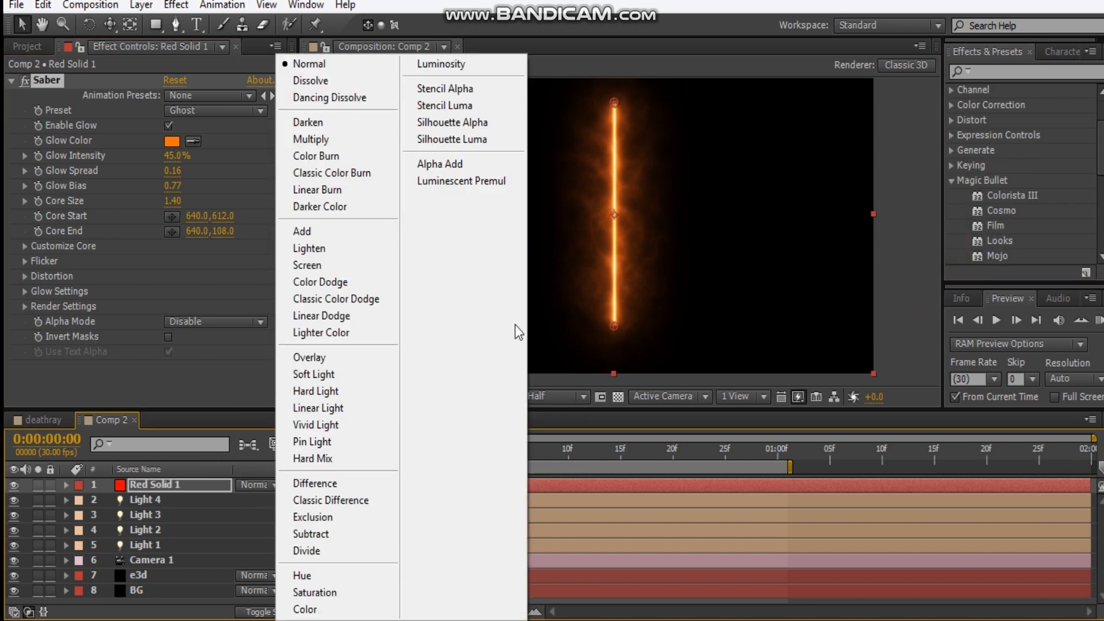
left_click(362, 229)
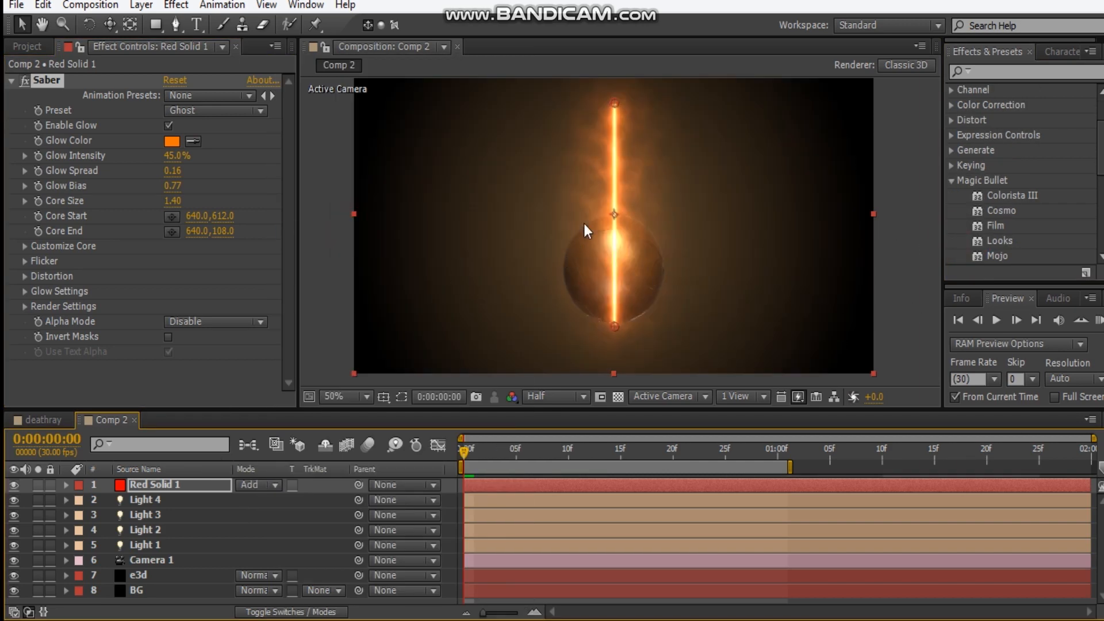
left_click_drag(151, 485, 166, 566)
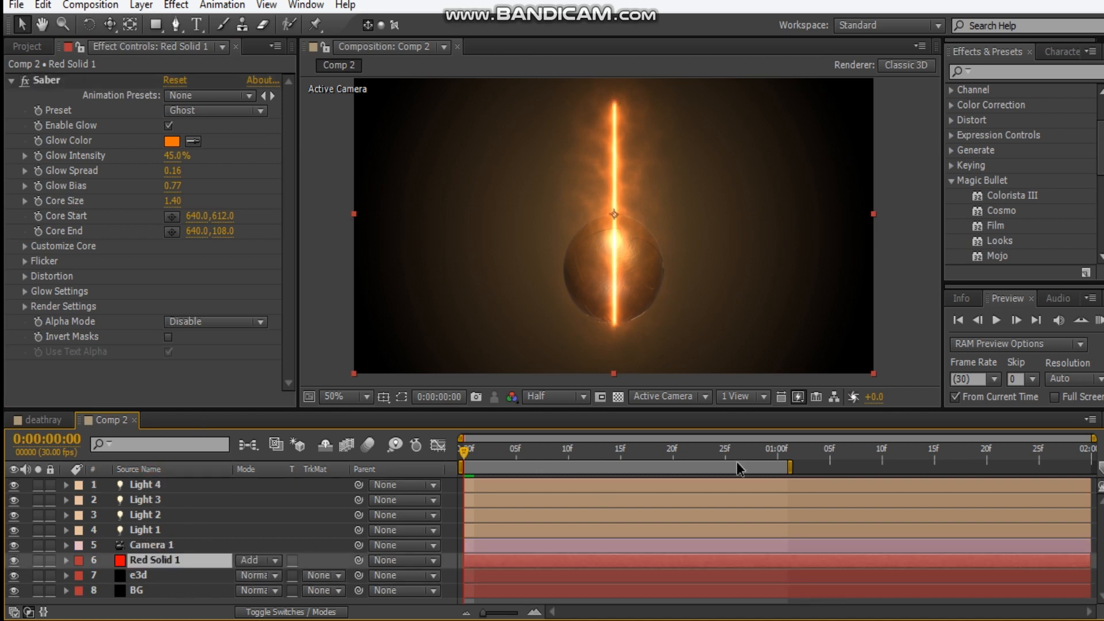
- At frame 15, move the red solid beneath the e3d layer and take a snapshot of the composition view
left_click(572, 457)
left_click(623, 451)
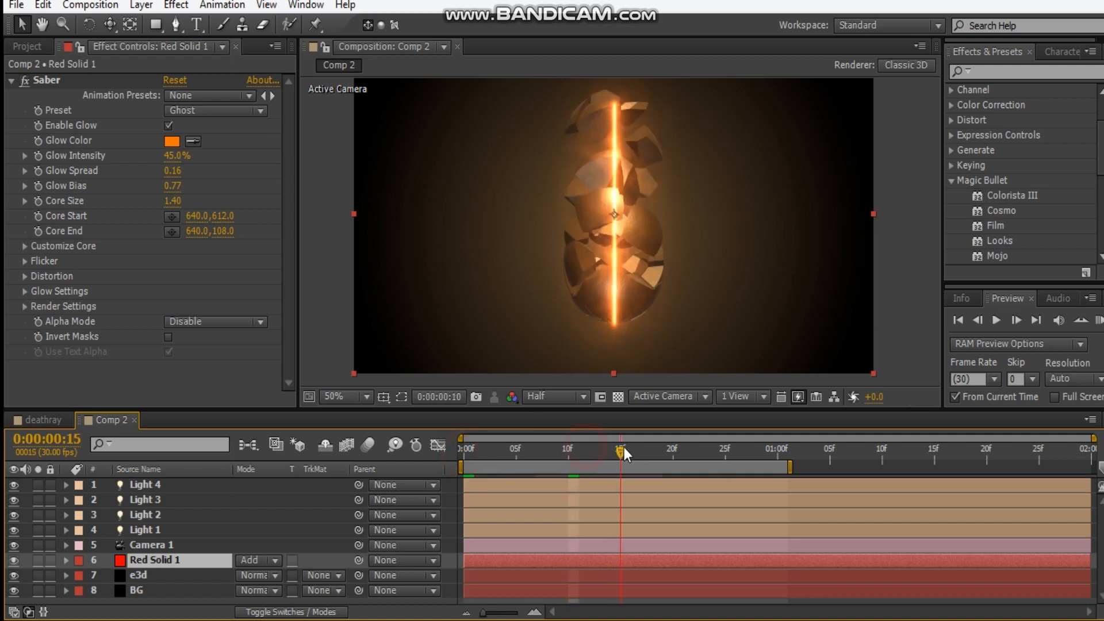
left_click(163, 560)
left_click_drag(186, 585, 197, 581)
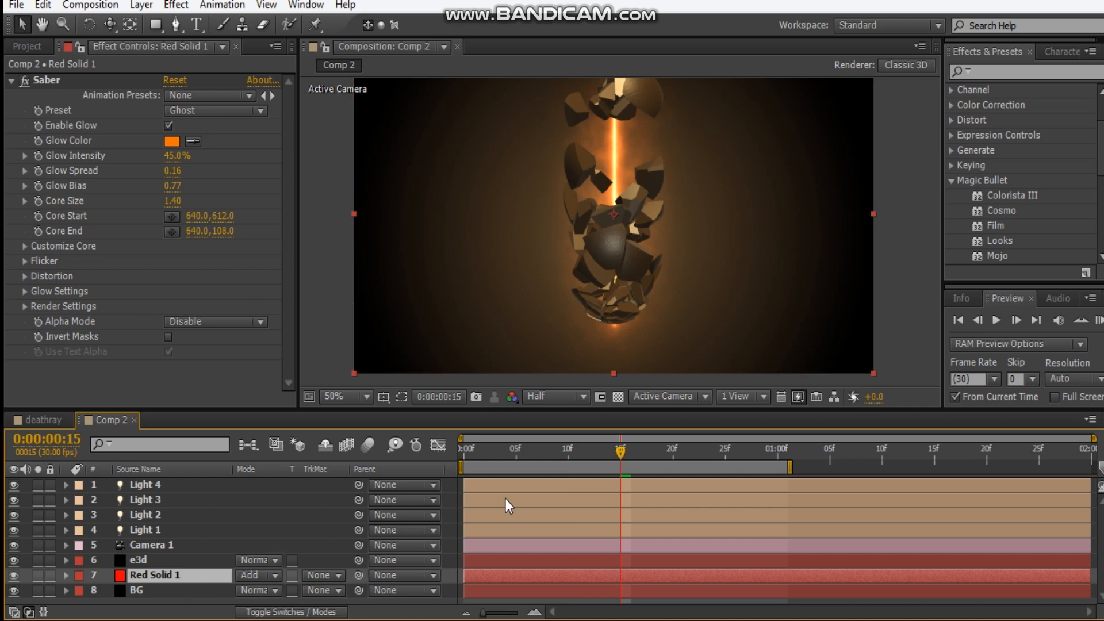
left_click(475, 397)
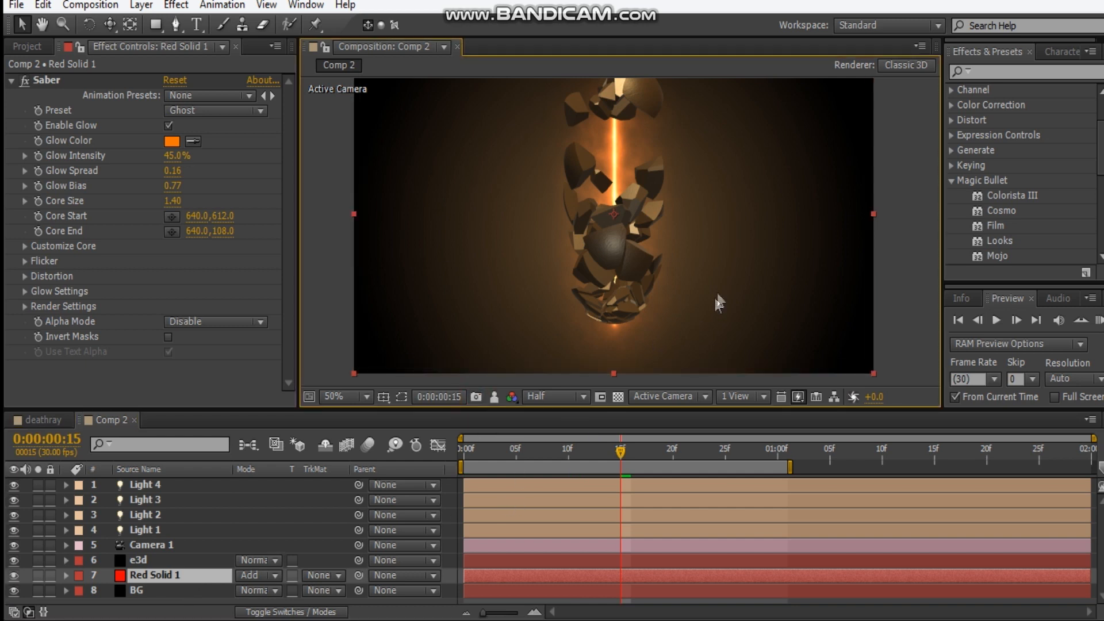
- At frame 6, move the e3d layer below the red solid, duplicate it and place the copy directly above the solid
left_click(526, 451)
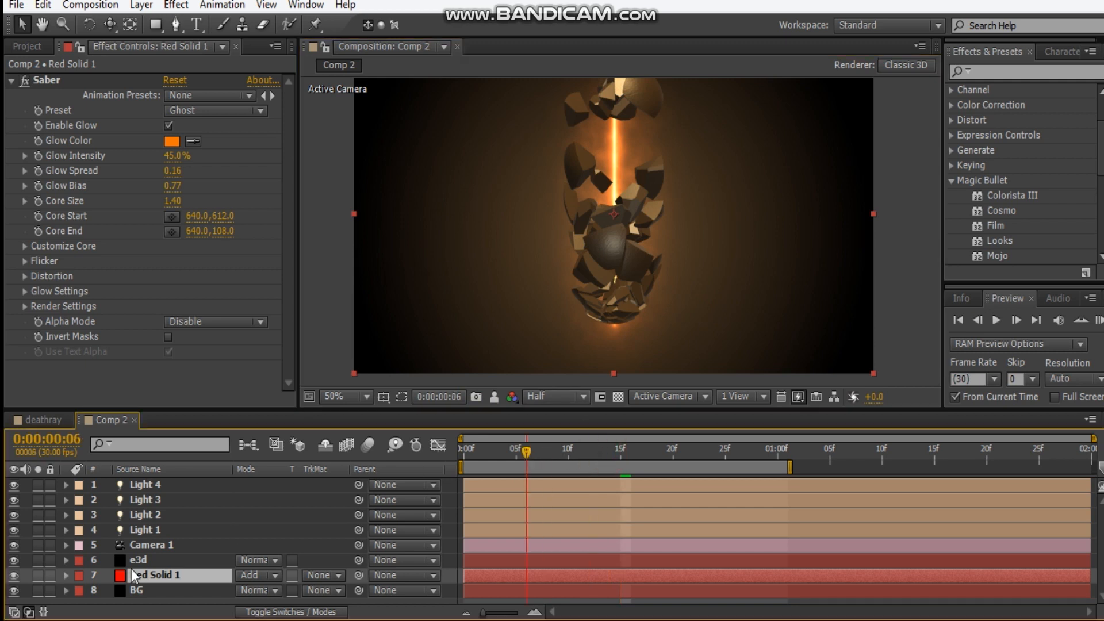
left_click_drag(138, 562, 140, 581)
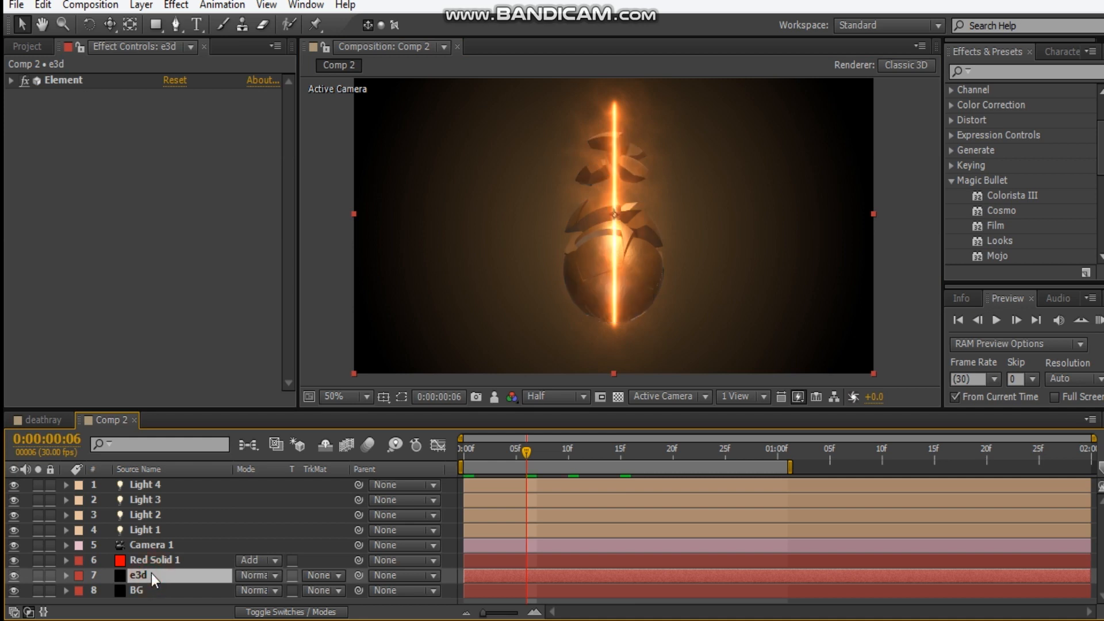
key("ctrl+d")
left_click_drag(138, 580, 181, 554)
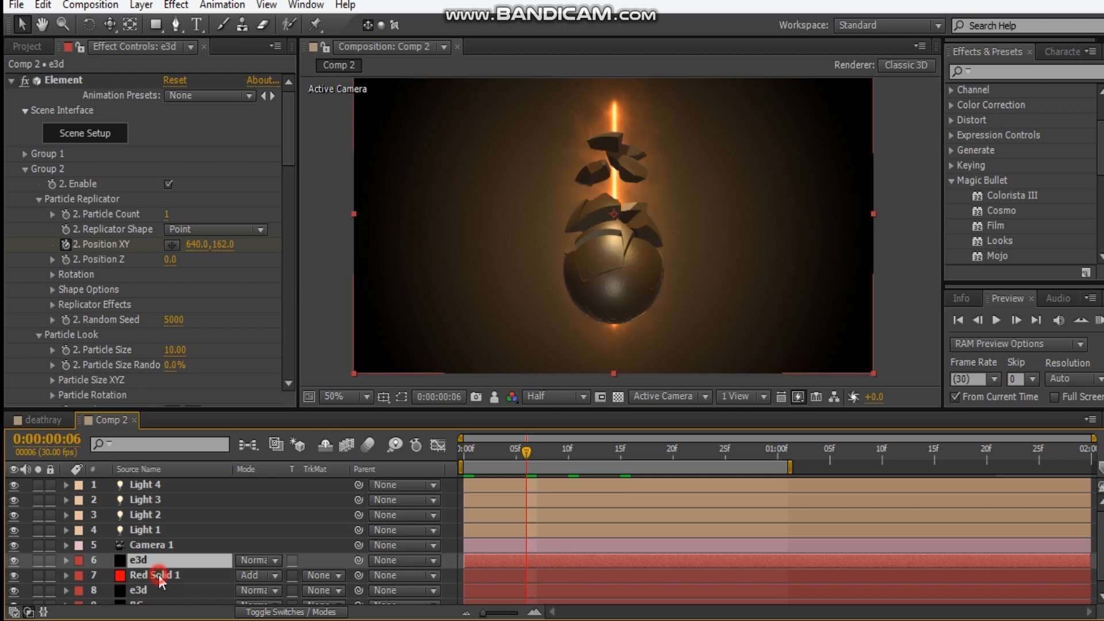
- Rename the red solid layer as saber
left_click(161, 577)
key("Return")
type("saber")
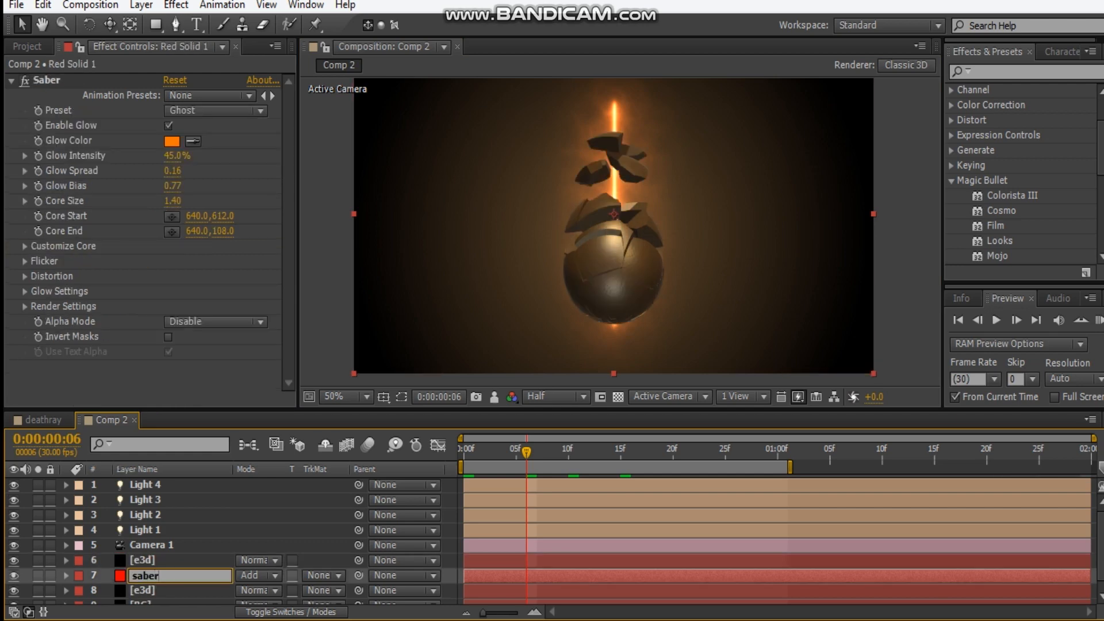
key("Return")
- Set the upper e3d layer's Element output to show World Position
left_click(172, 560)
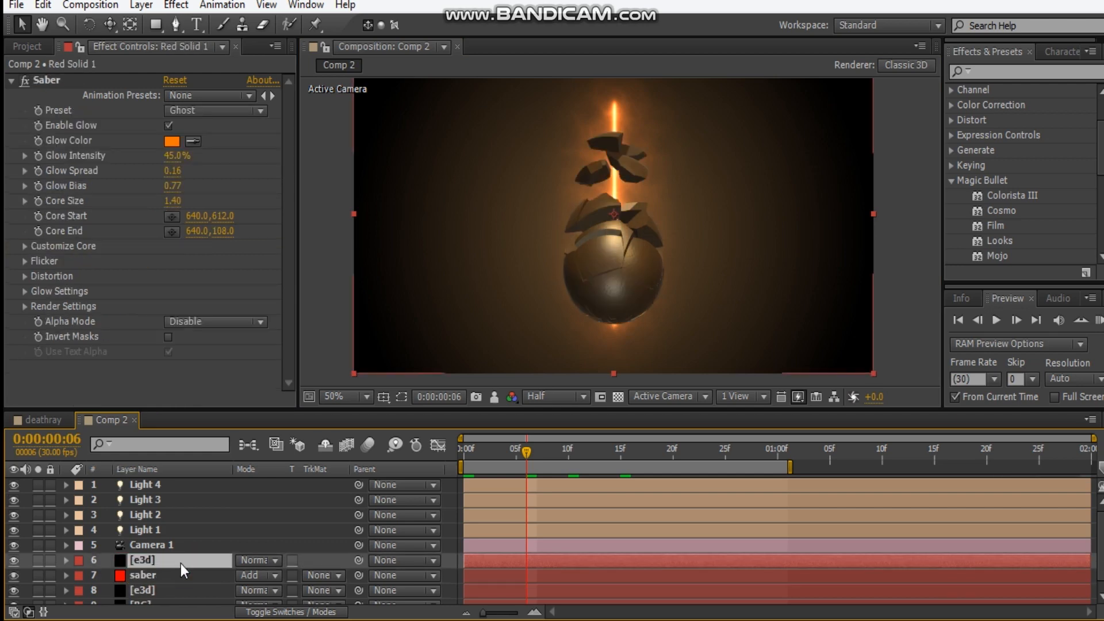
scroll(71, 254, "down", 10)
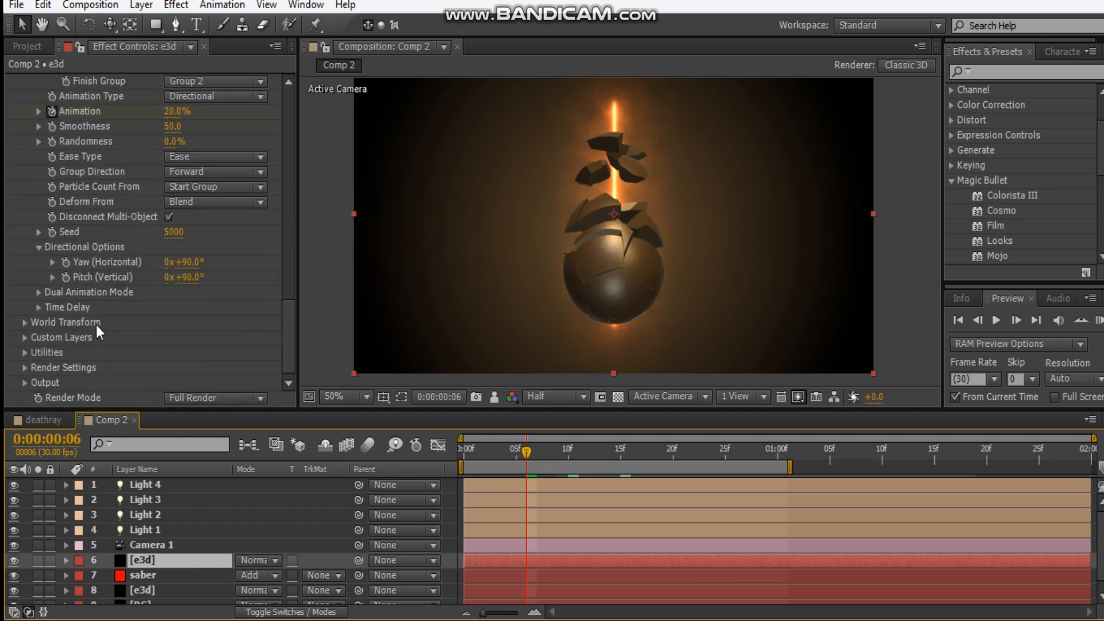
left_click(26, 368)
scroll(198, 376, "down", 5)
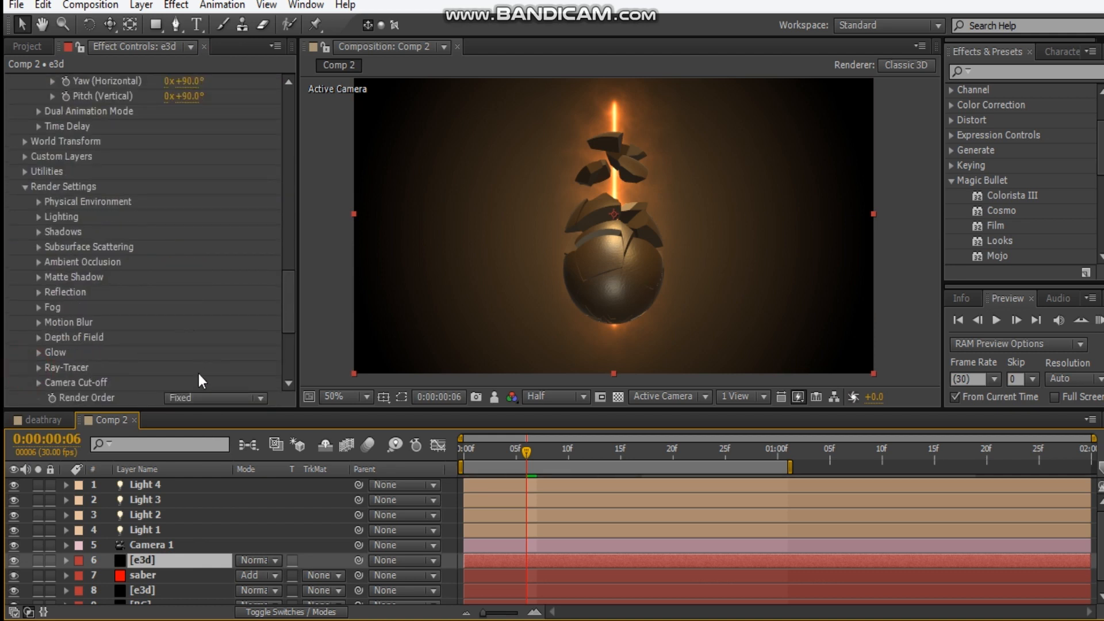
left_click(25, 186)
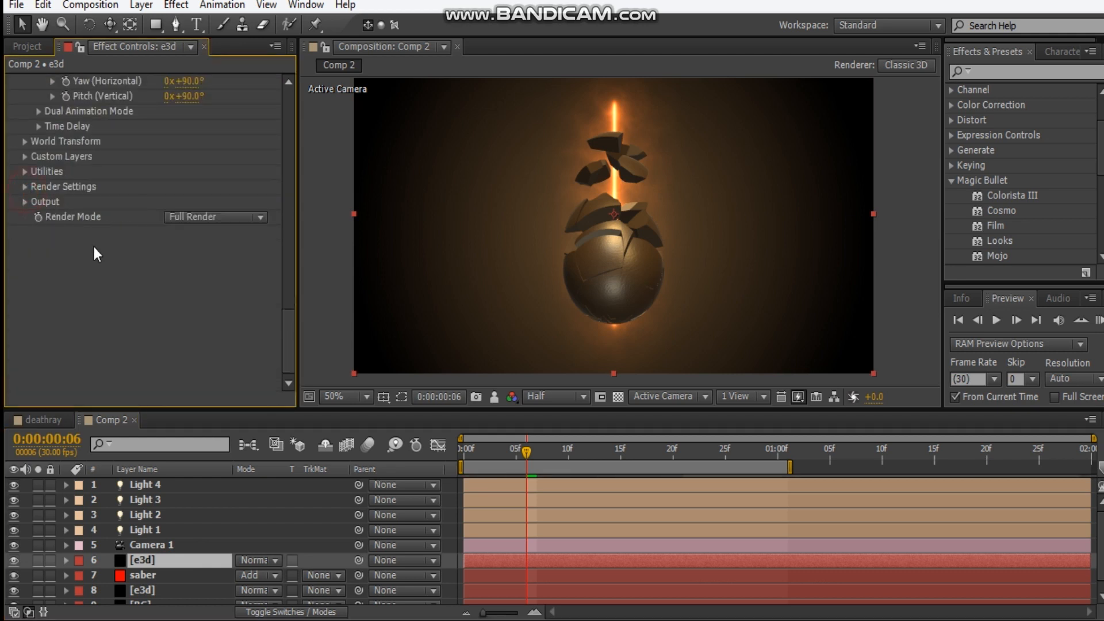
scroll(58, 230, "up", 5)
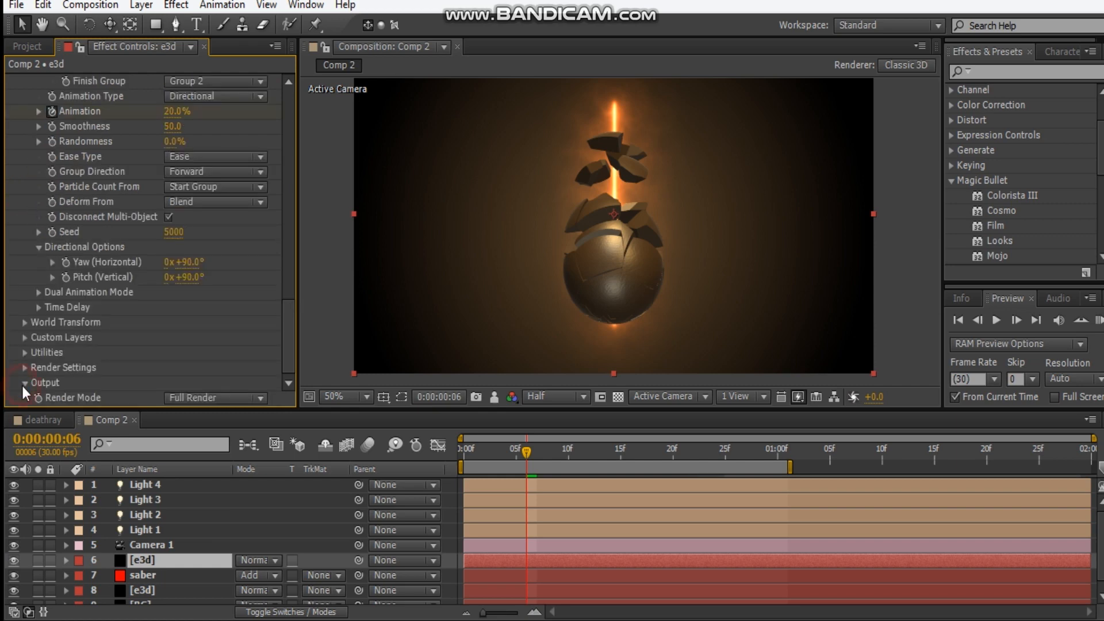
scroll(215, 295, "down", 5)
left_click(214, 157)
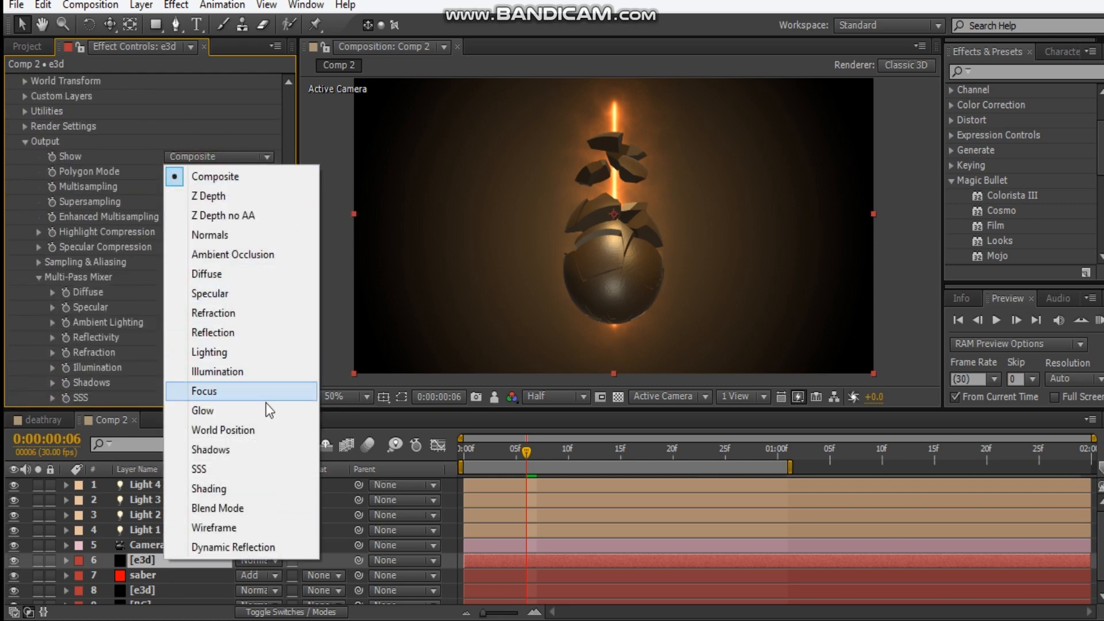
left_click(259, 430)
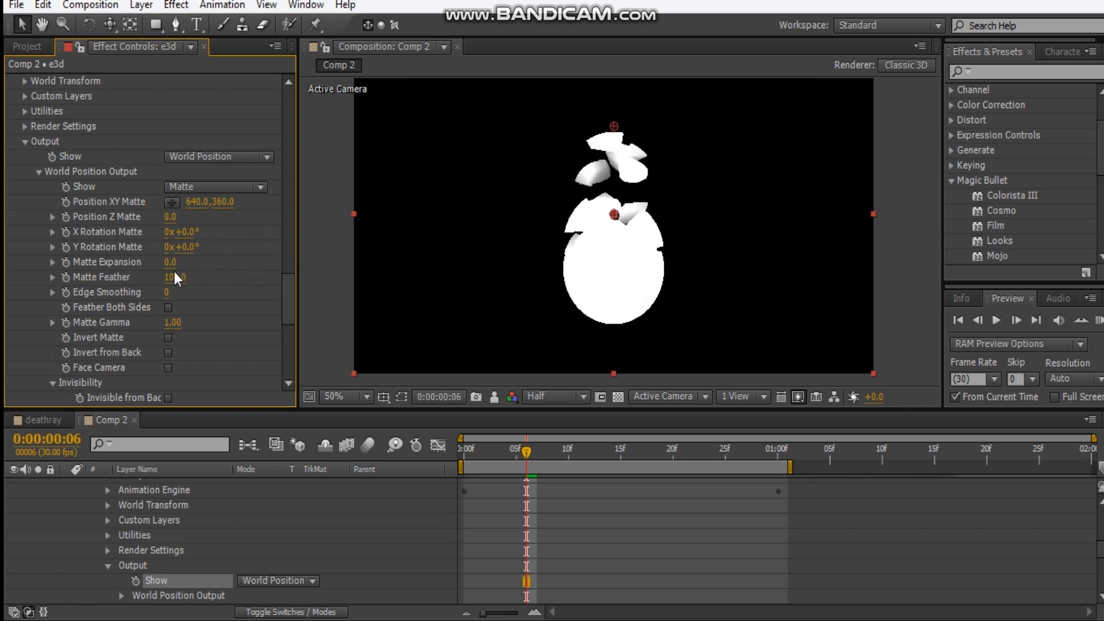
- Set the world position matte's Y rotation to 15° and its expansion to -30, and view the matte at frame 12
left_click(188, 246)
left_click(189, 247)
type("61")
key("Return")
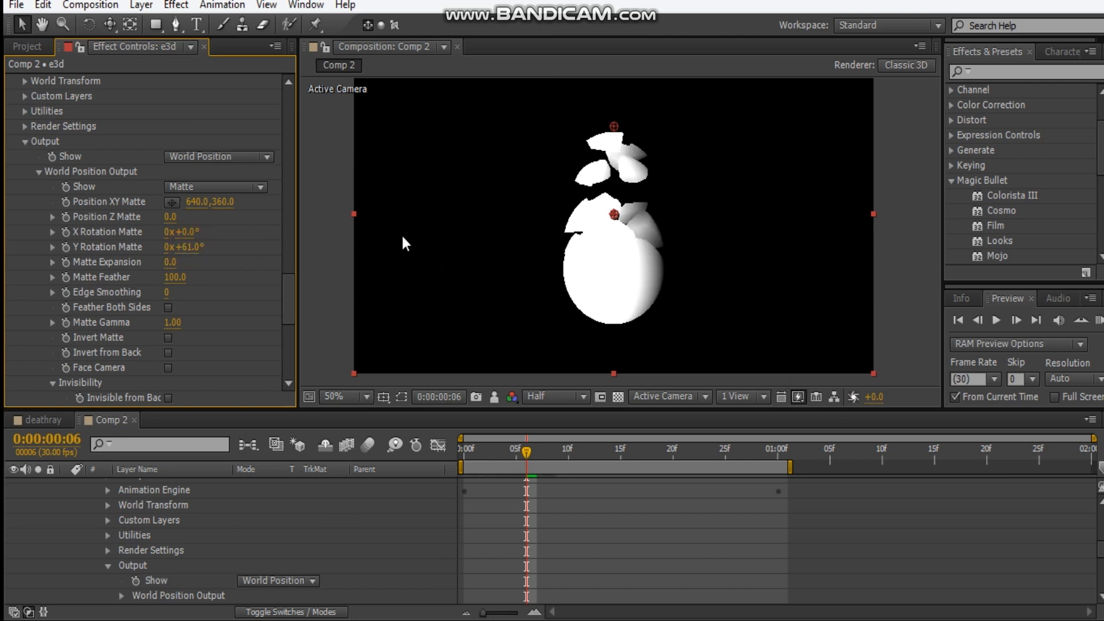
left_click_drag(173, 264, 162, 262)
left_click(592, 450)
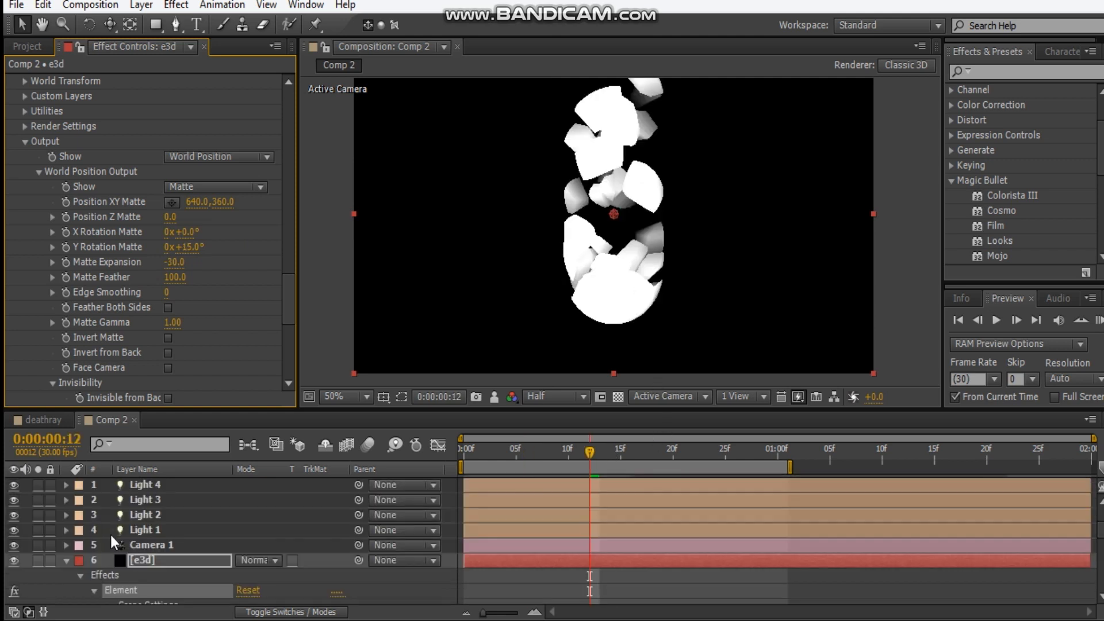
- Set the saber layer's track matte to Luma Inverted Matte using the e3d layer above it
left_click(66, 561)
left_click(144, 575)
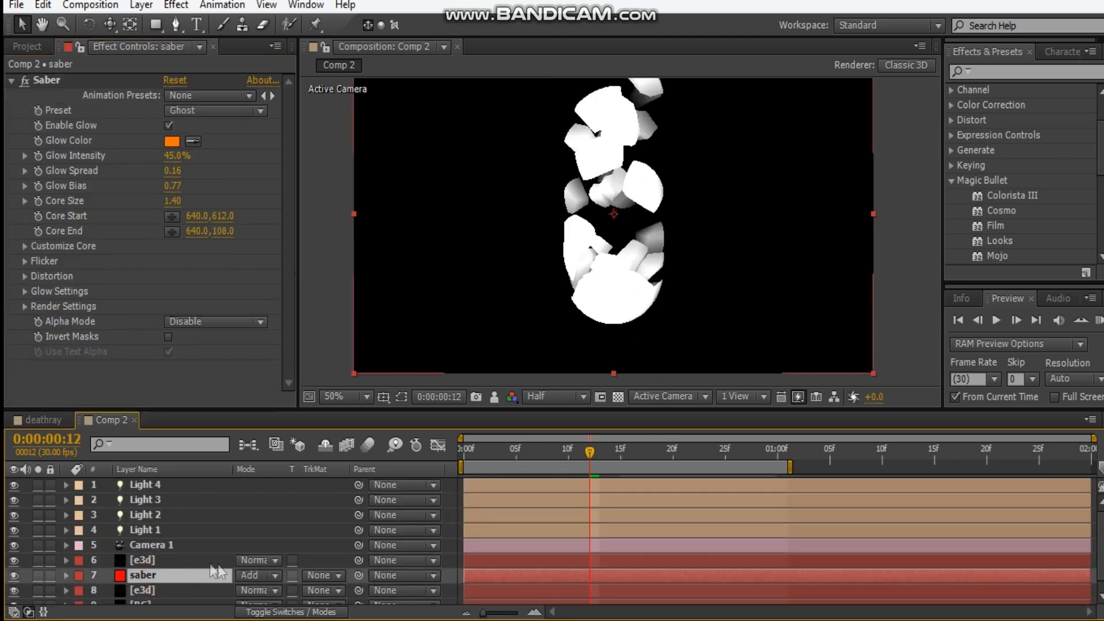
left_click(323, 575)
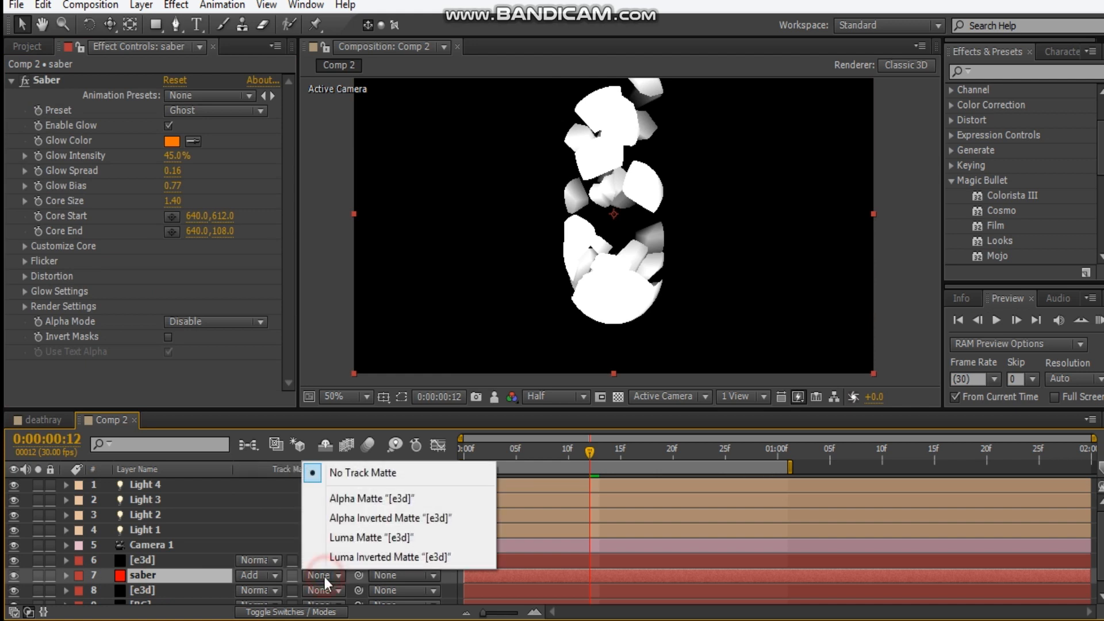
left_click(373, 557)
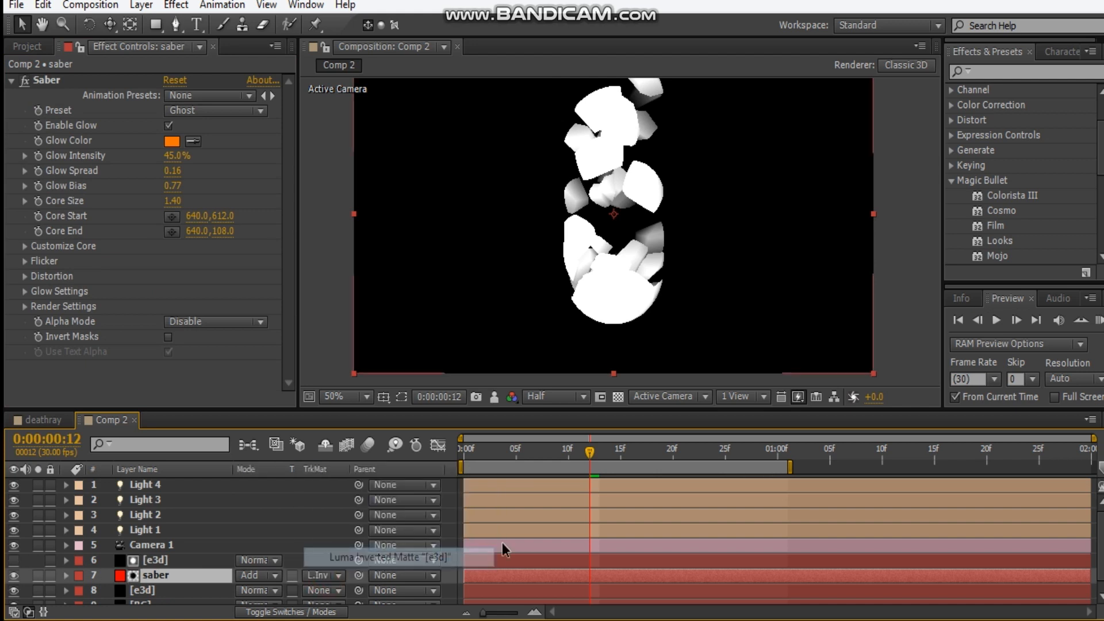
- Examine how the matted beam passes between the ball fragments, compare it with the stored snapshot and check frames 17 and 16
left_click_drag(640, 224, 635, 241)
scroll(634, 242, "up", 2)
left_click_drag(624, 178, 633, 380)
scroll(635, 332, "down", 4)
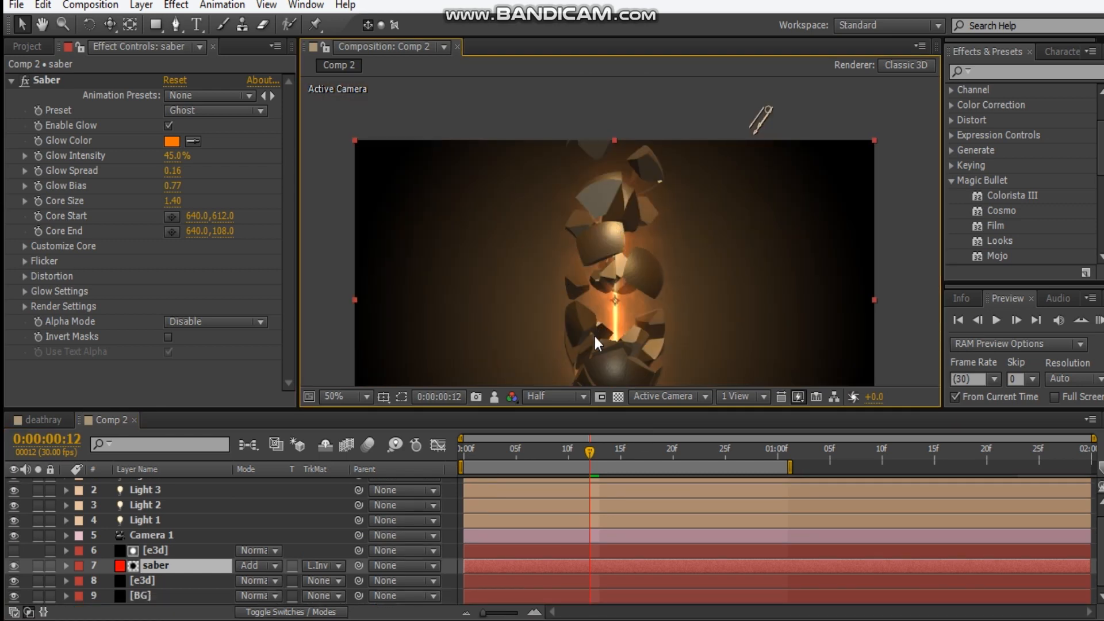
left_click(494, 397)
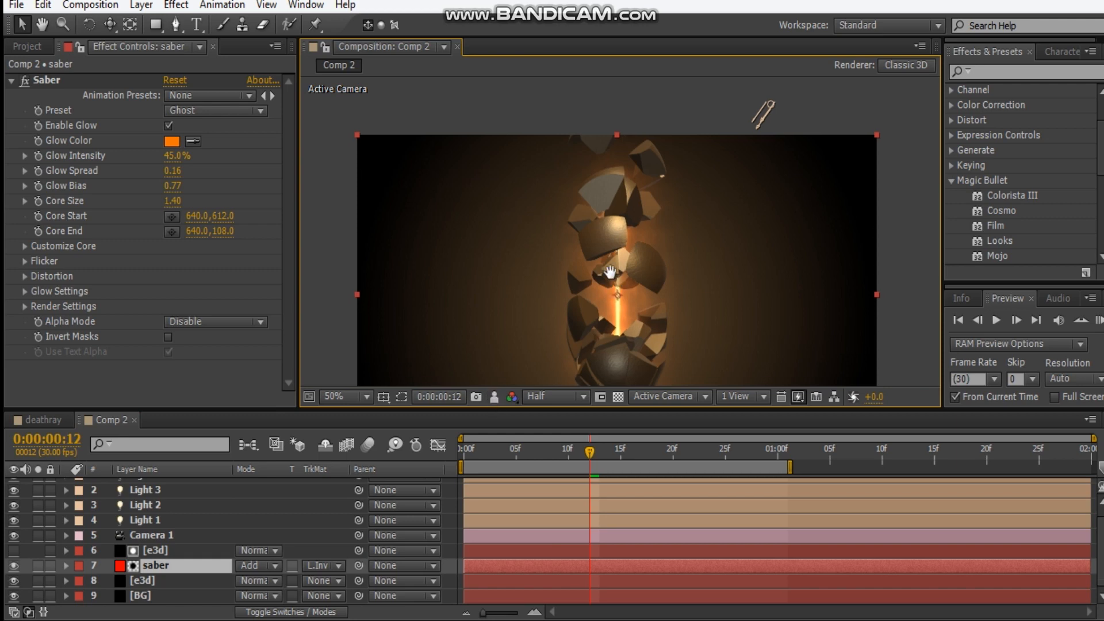
left_click(494, 398)
left_click(494, 398)
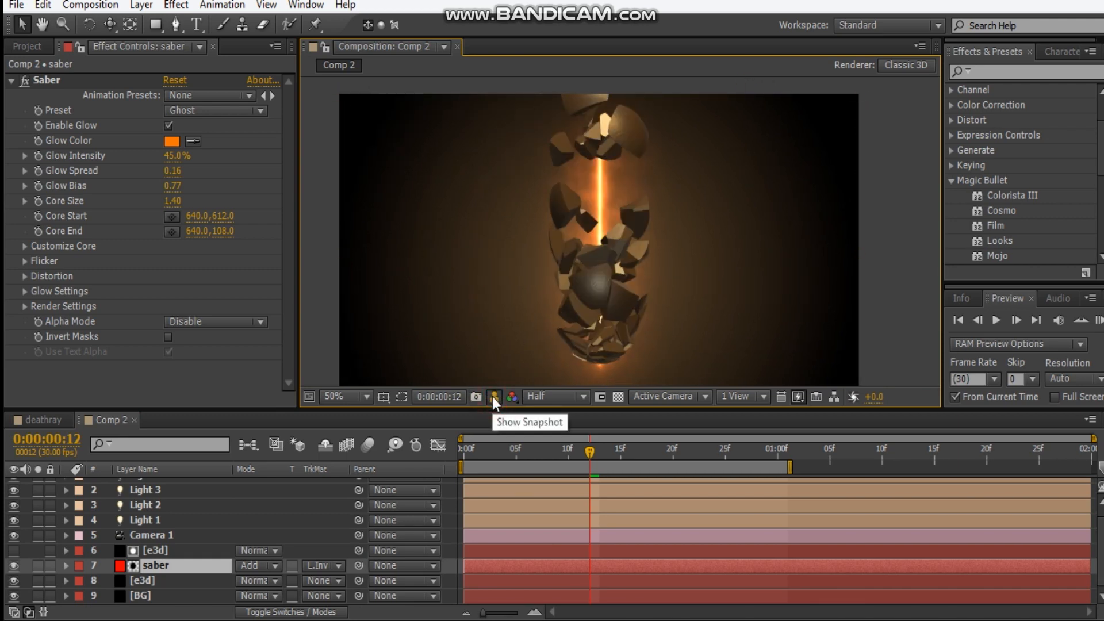
left_click(493, 397)
left_click(492, 397)
left_click(492, 396)
left_click(640, 454)
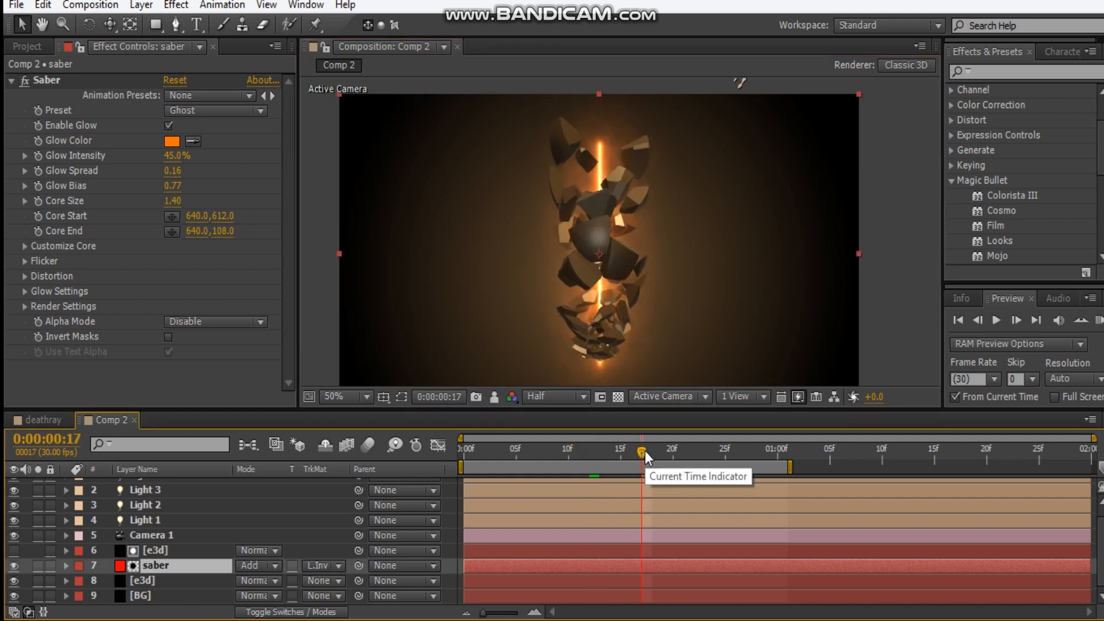
left_click_drag(644, 452, 638, 452)
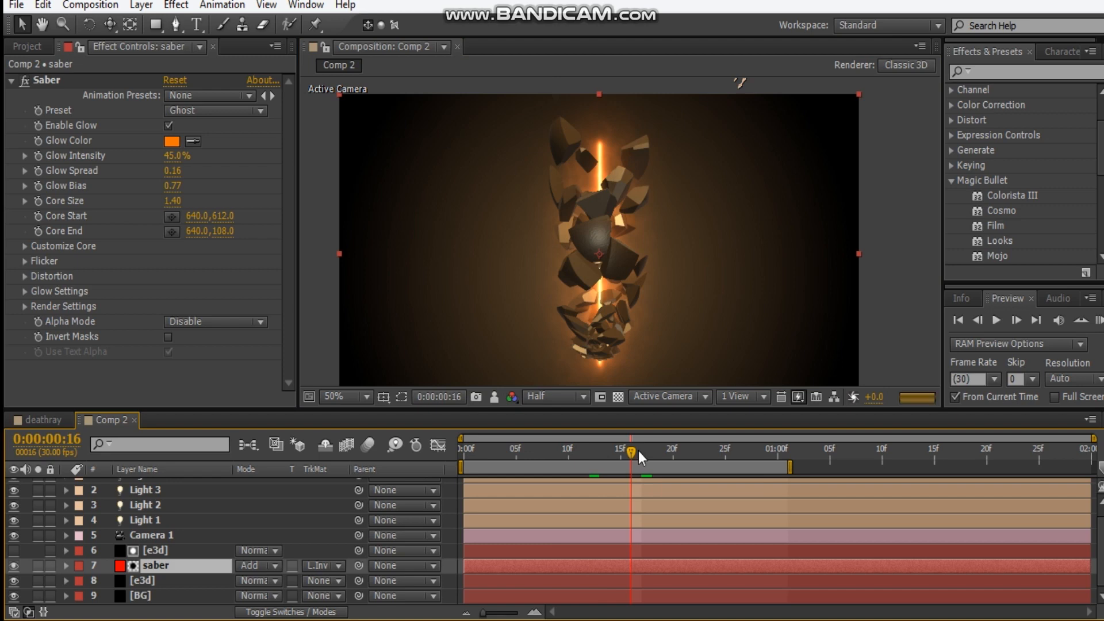
- Compare the current frame with the stored snapshot and extend the Saber's Core End above the frame to 640,-42
left_click(493, 403)
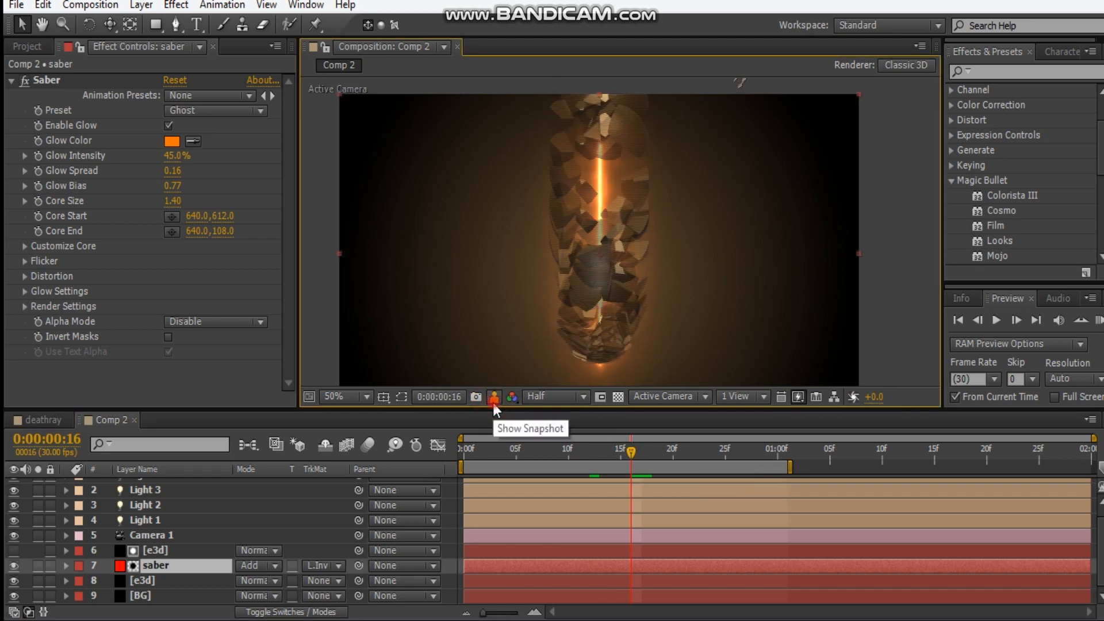
left_click(493, 405)
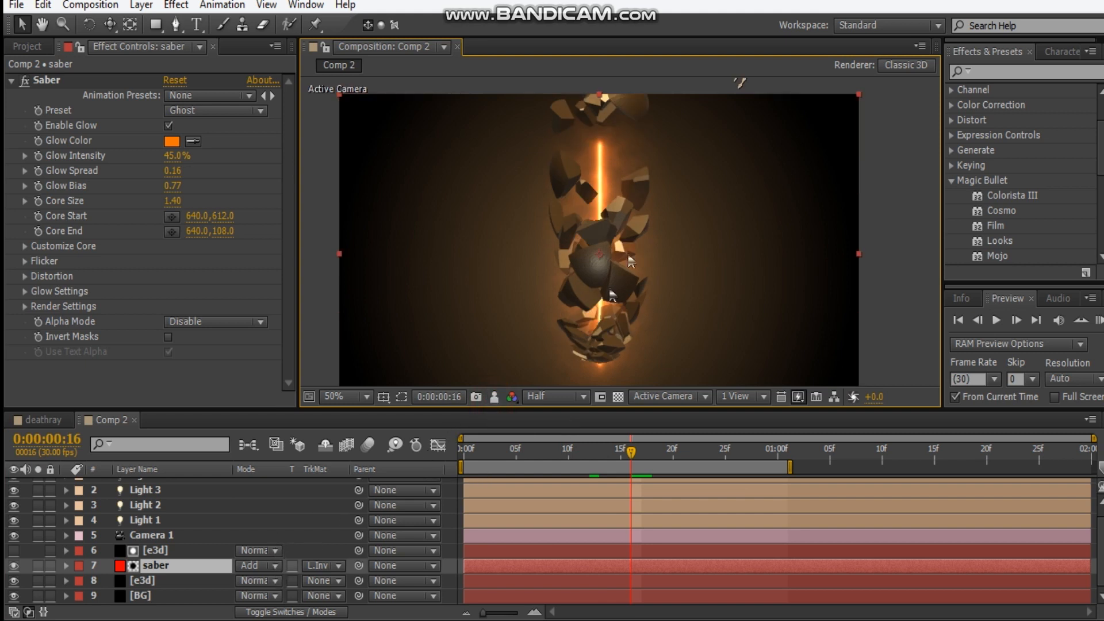
left_click(61, 80)
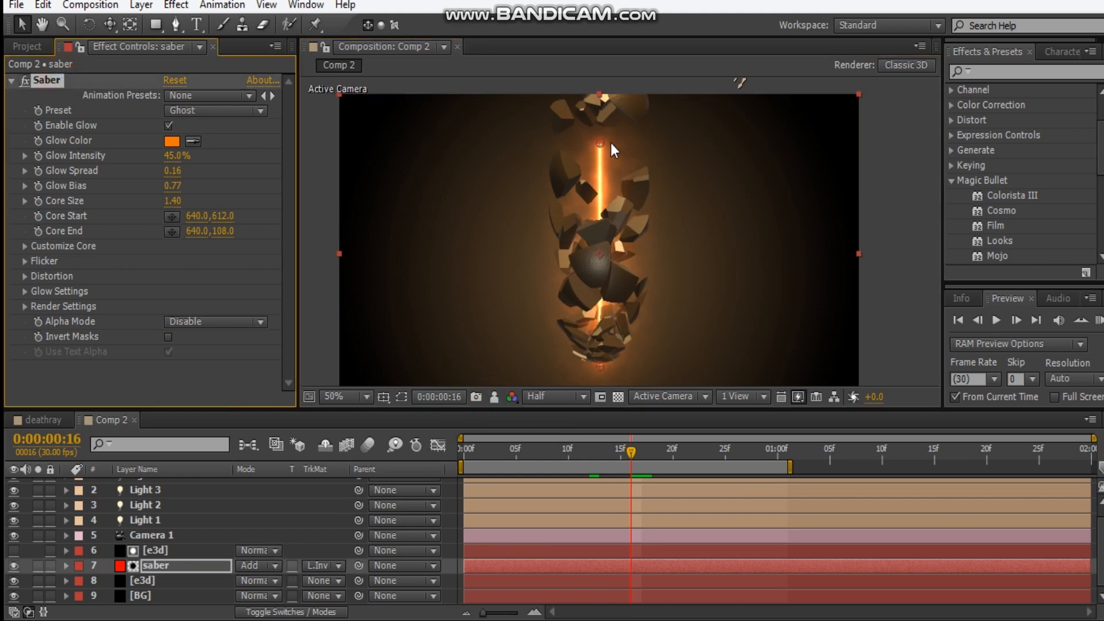
left_click_drag(598, 144, 601, 77)
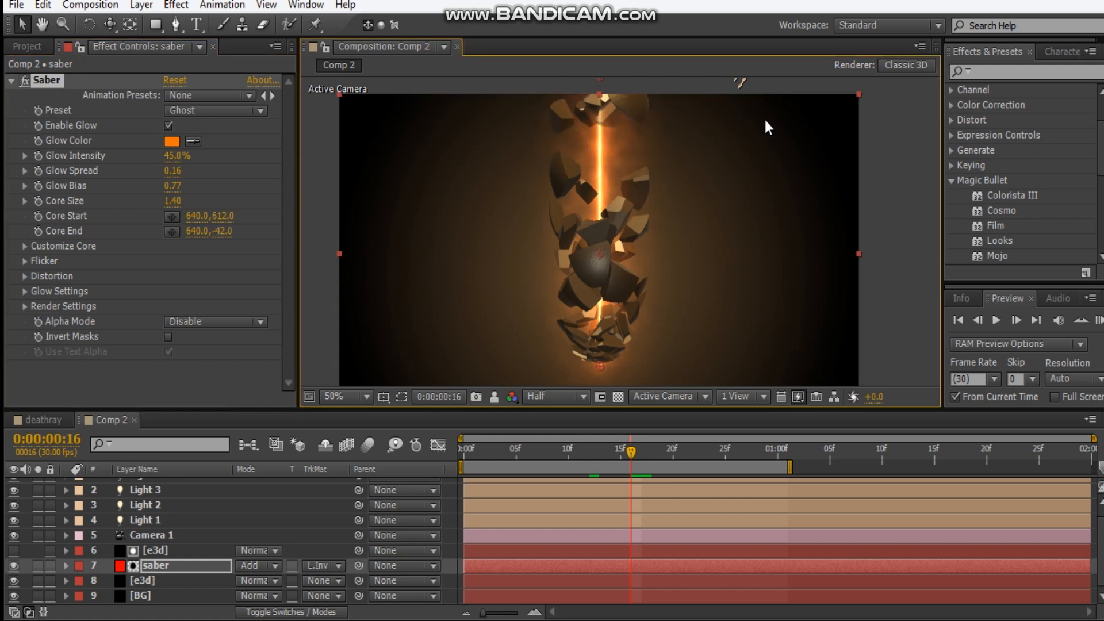
- At frame 0, move the Saber's Core Start above the top of the frame to 640,-20
left_click(173, 579)
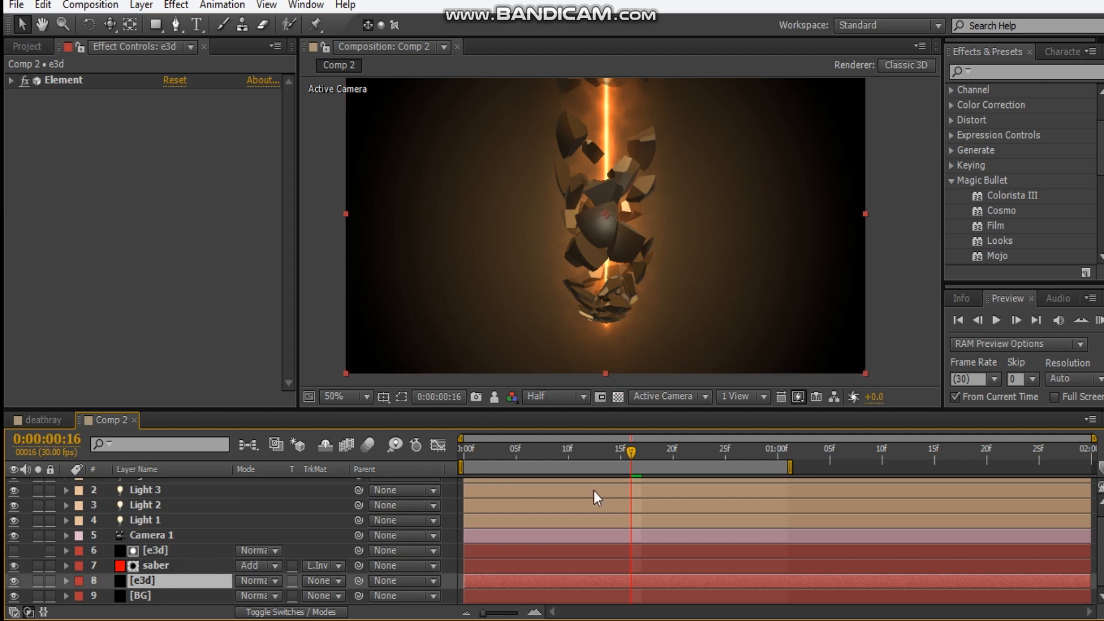
left_click_drag(630, 456, 376, 471)
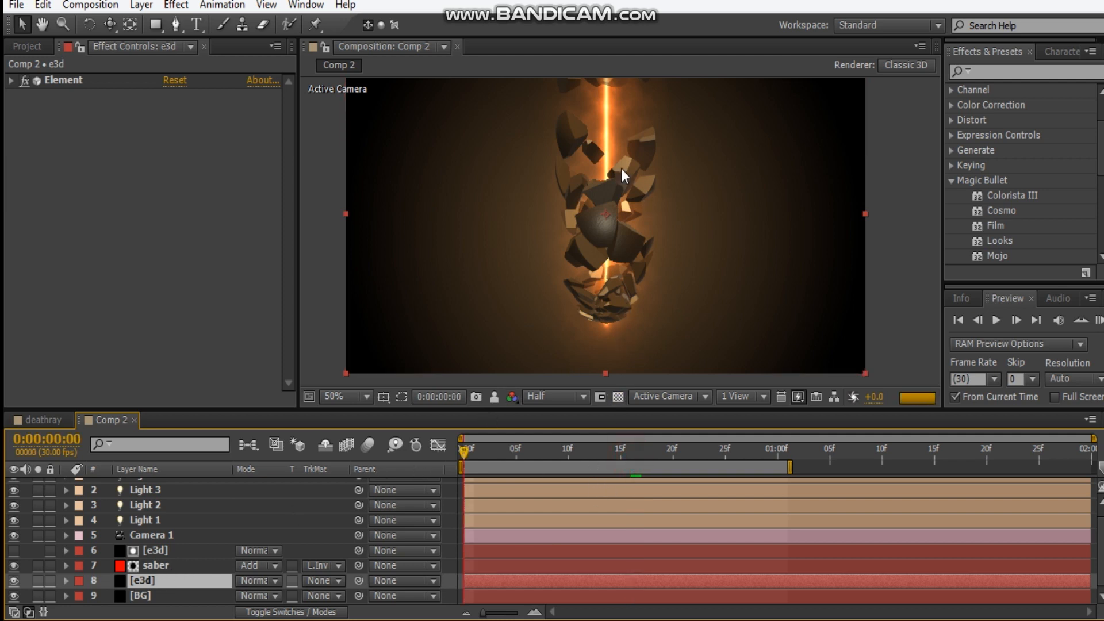
left_click(174, 569)
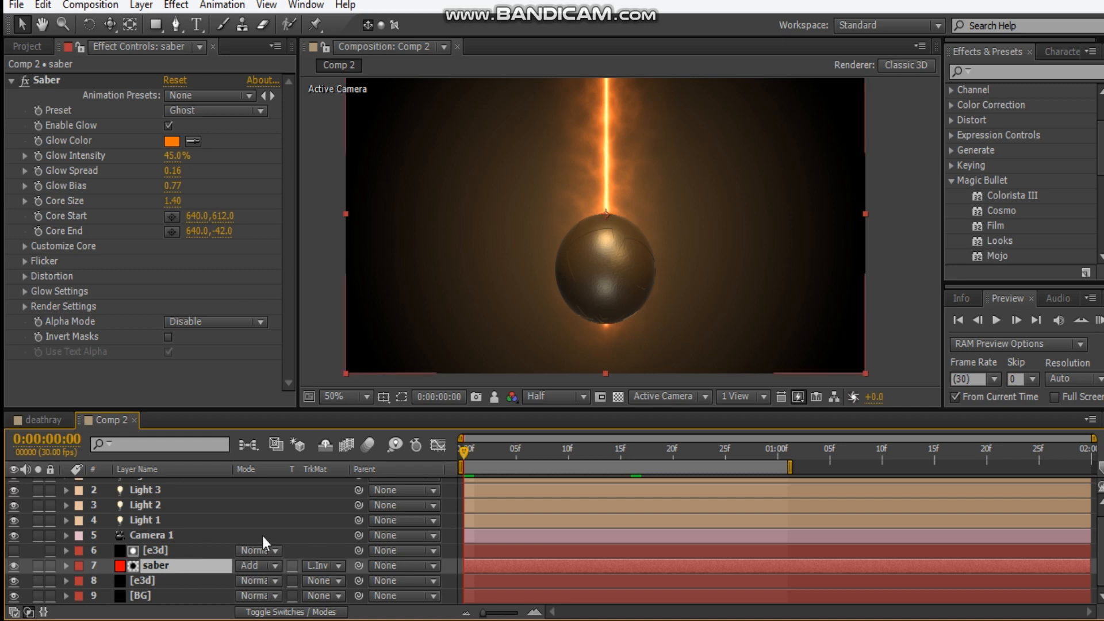
left_click(83, 75)
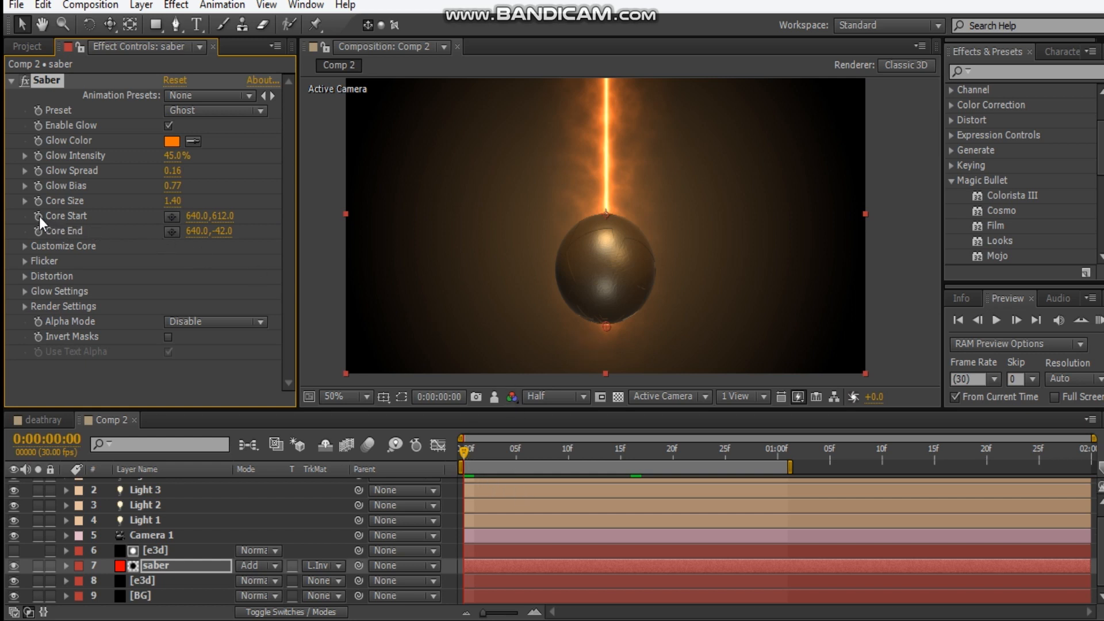
left_click_drag(606, 324, 614, 70)
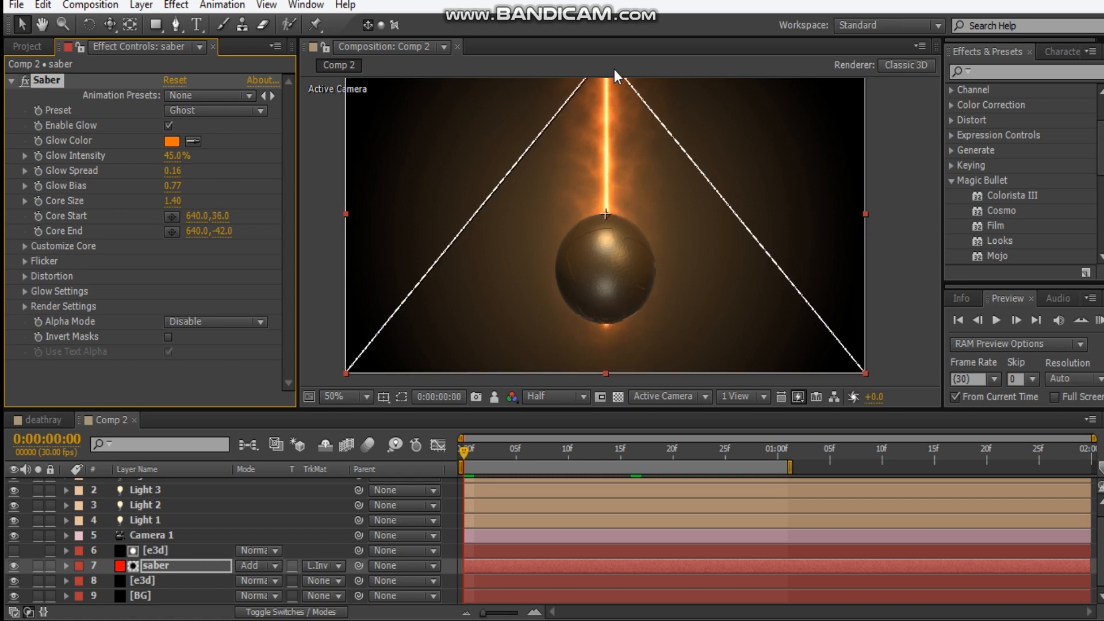
left_click_drag(649, 126, 651, 247)
left_click_drag(607, 191, 609, 170)
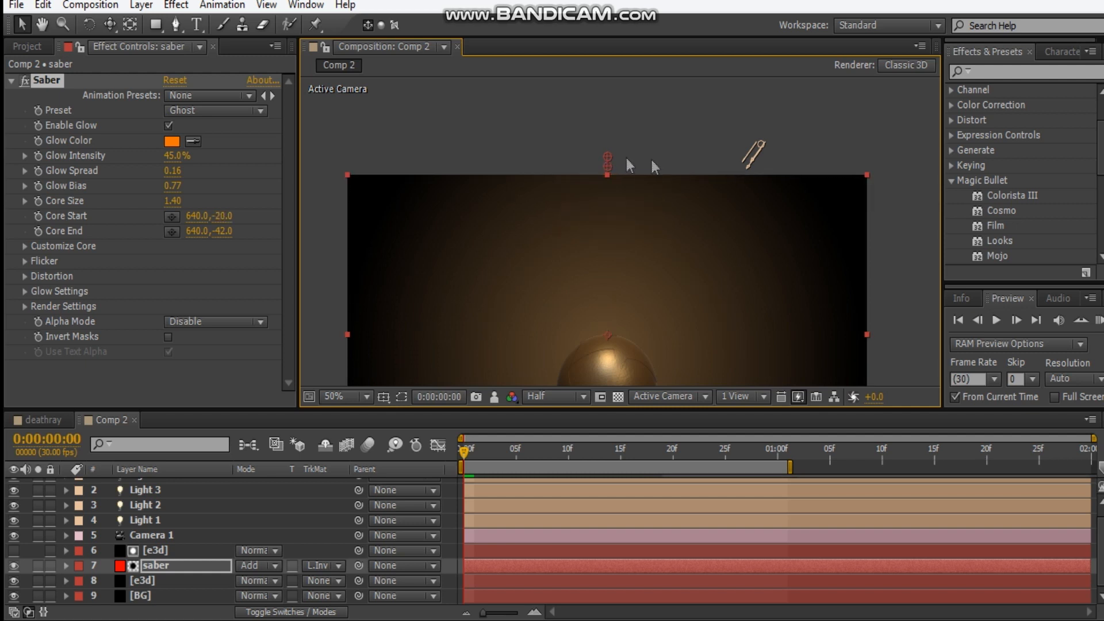
- Raise the Saber's Core End to 640,-120 and start keyframing Core Start at frame 0
left_click_drag(607, 157, 607, 122)
left_click_drag(615, 215, 617, 178)
left_click(38, 216)
left_click_drag(700, 320, 699, 257)
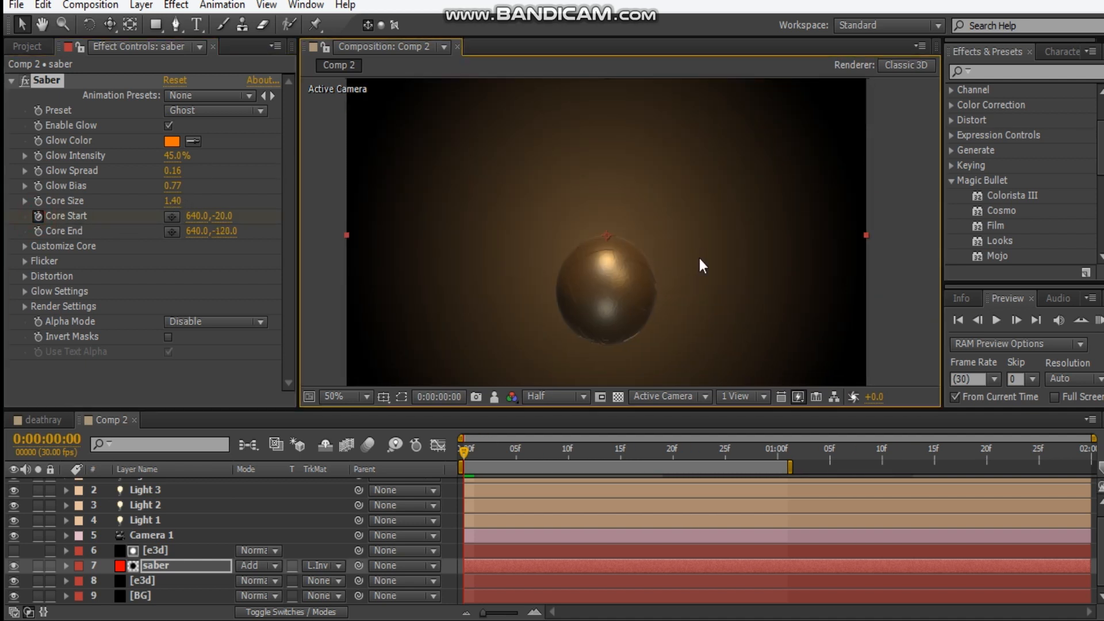
- At frame 2, keyframe the Saber's Core Start at the ball's lower edge, at 640,578
key("KP_0")
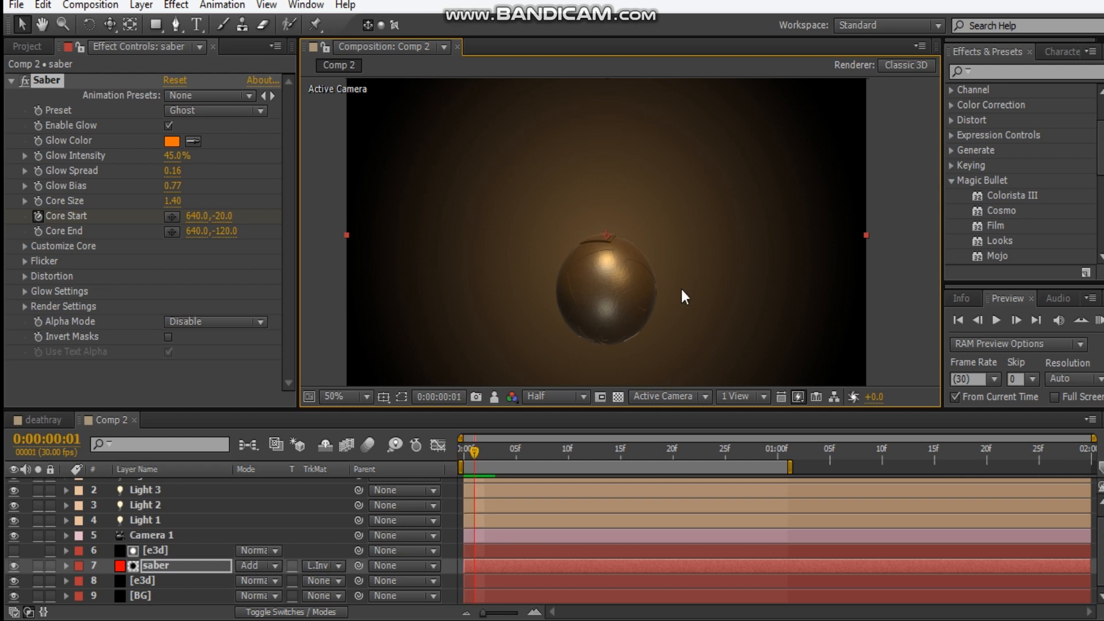
key("comma")
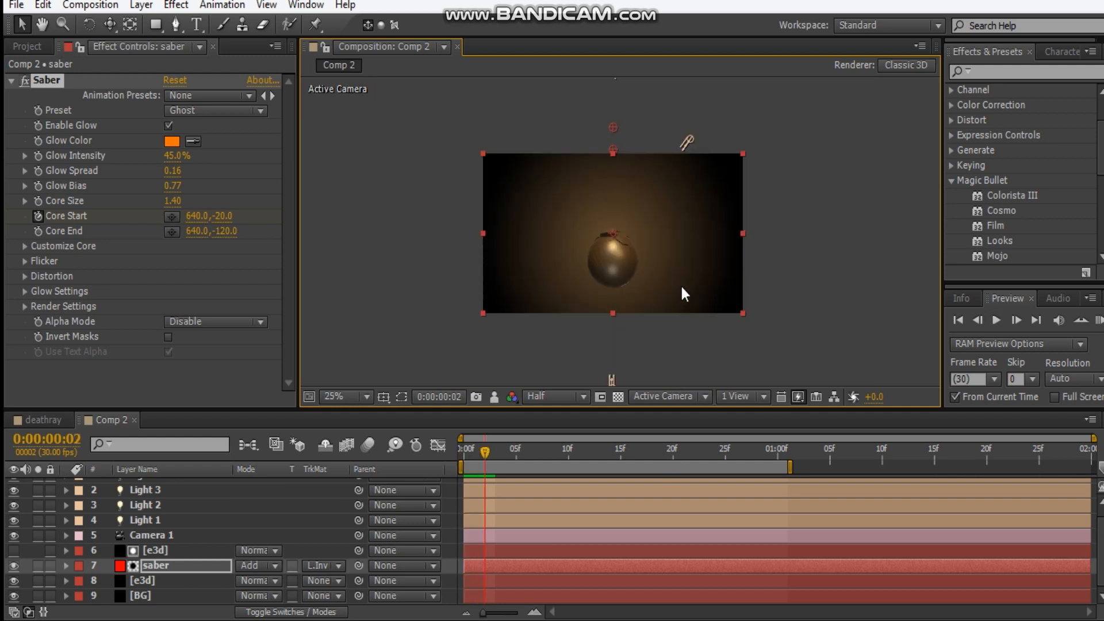
left_click_drag(612, 149, 613, 207)
left_click_drag(615, 277, 615, 277)
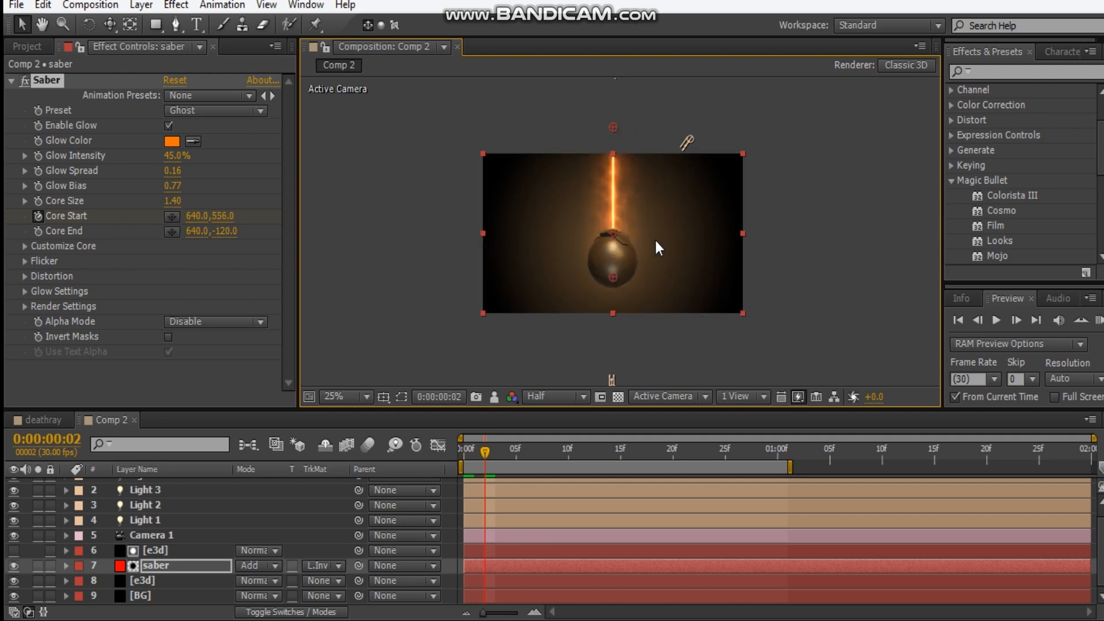
key("period")
left_click_drag(605, 322, 605, 332)
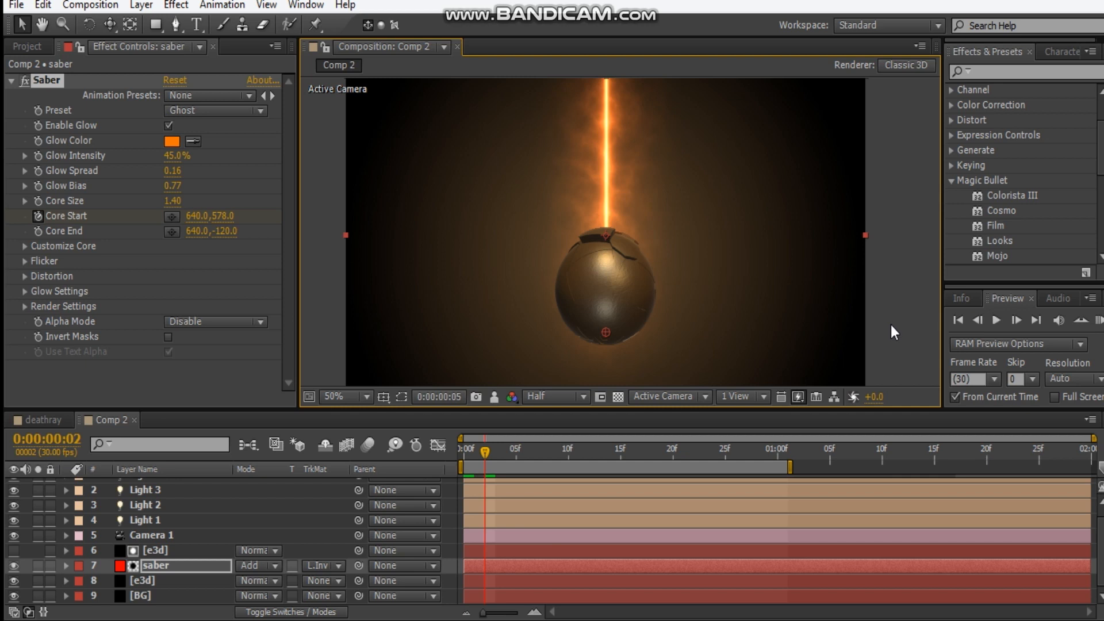
- Raise the Saber's Core Start to 640,264 to follow the rising fragments, advancing the timeline to frame 27
key("space")
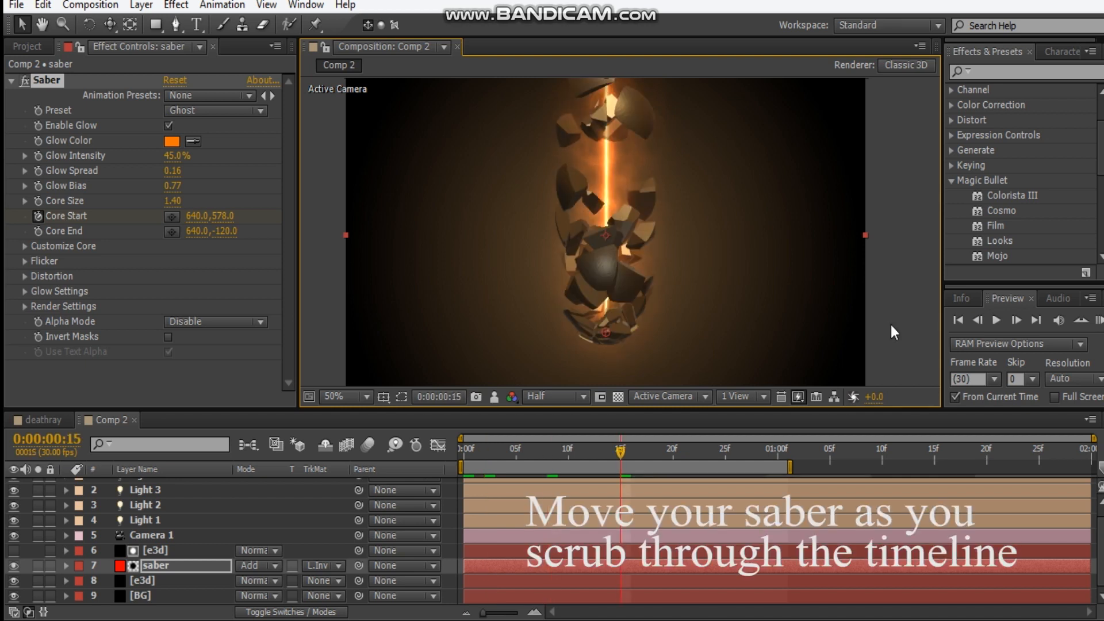
left_click_drag(611, 326, 606, 194)
key("Page_Down")
key("Page_Down")
key("Page_Down")
key("Page_Down")
key("Page_Down")
key("Page_Down")
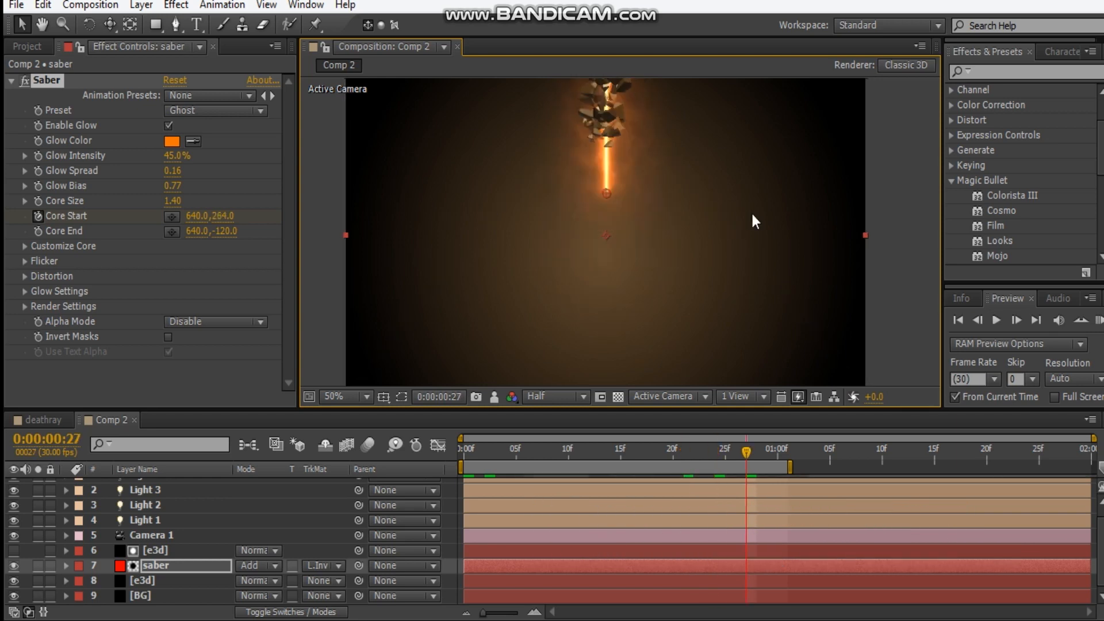
- Move the Saber's Core Start out of the frame to 640,-40 near 0:00:01:01 and return to the start of the timeline
left_click_drag(752, 219, 740, 308)
left_click_drag(595, 282, 595, 147)
key("Page_Down")
key("Page_Down")
key("Page_Down")
key("Page_Down")
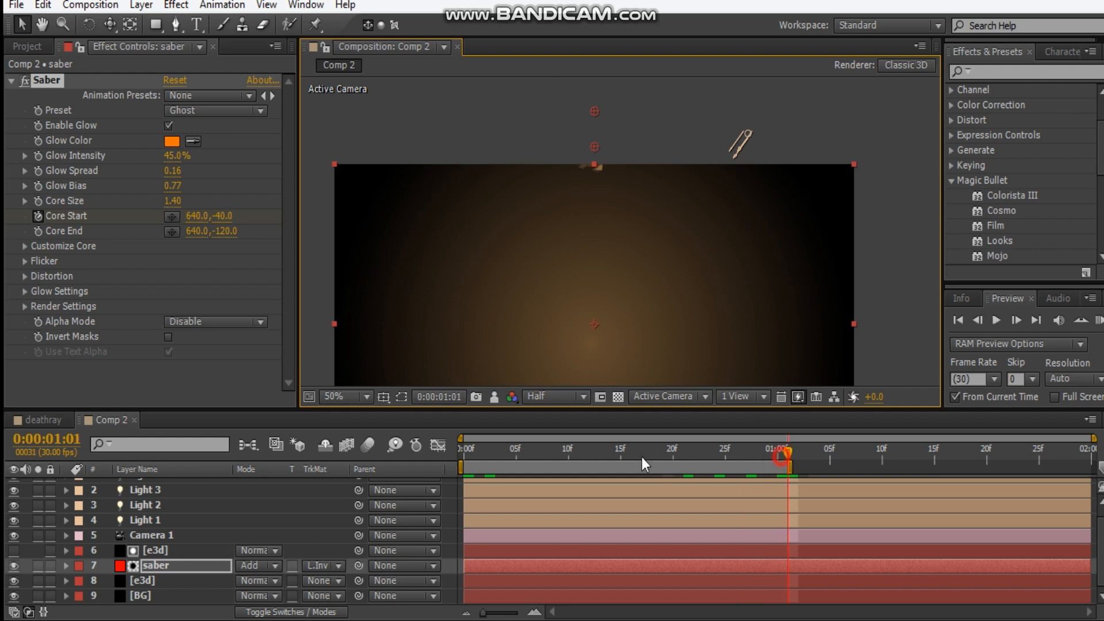
left_click(476, 454)
left_click_drag(473, 452, 401, 458)
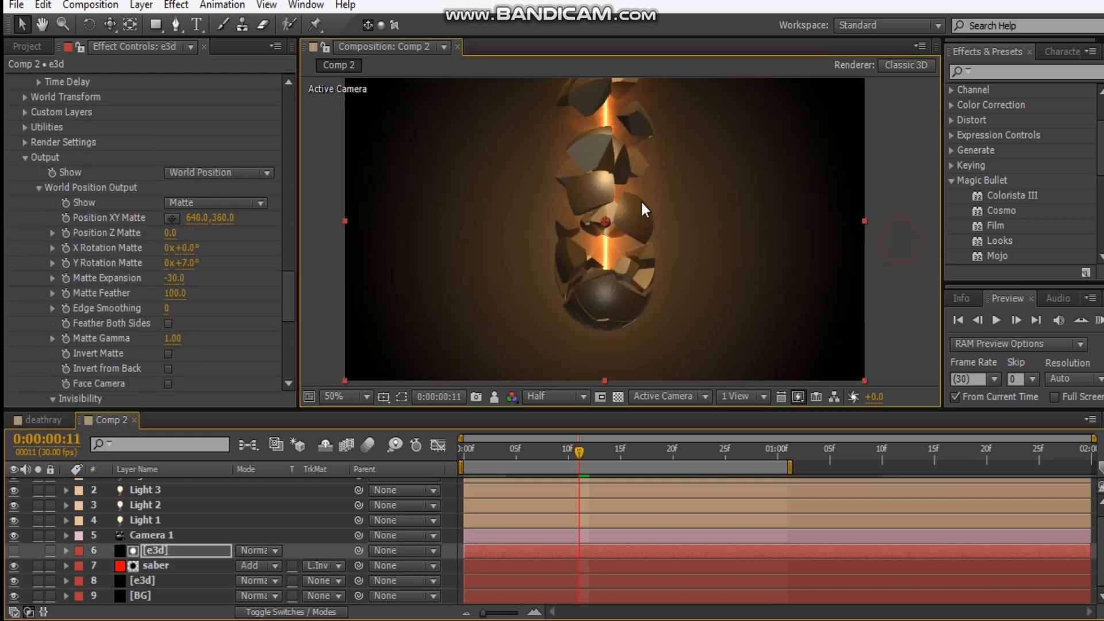
- Set the ambient occlusion mode to Ray-Traced in the render settings of the e3d layer's Element effect
mouse_move(641, 203)
left_mouse_down()
mouse_move(638, 263)
mouse_move(644, 199)
left_mouse_up()
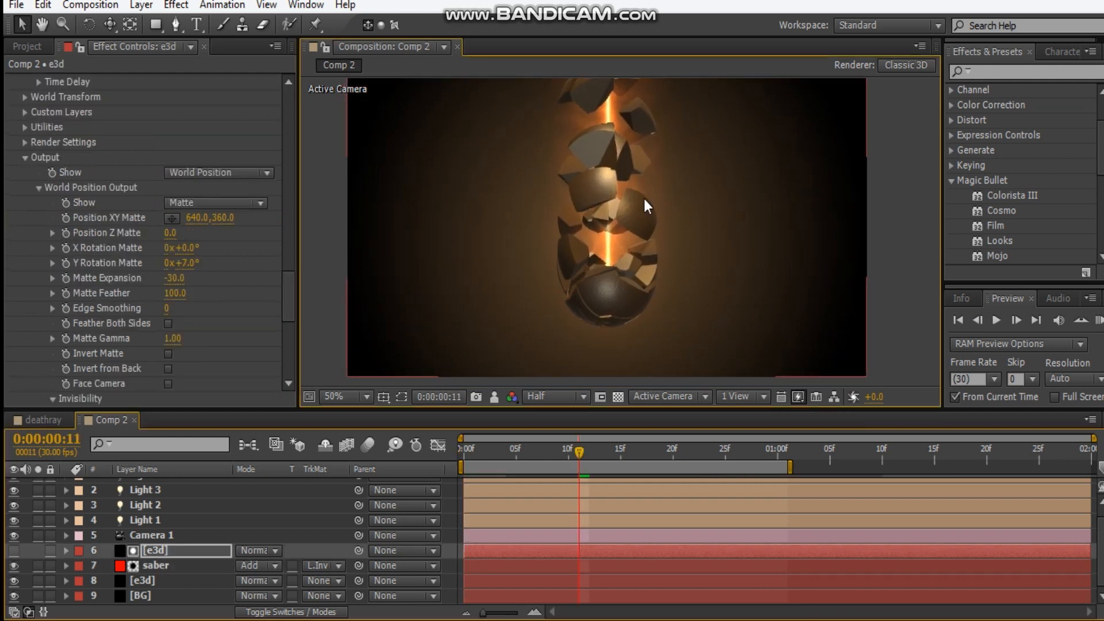
left_click(25, 157)
scroll(229, 172, "up", 5)
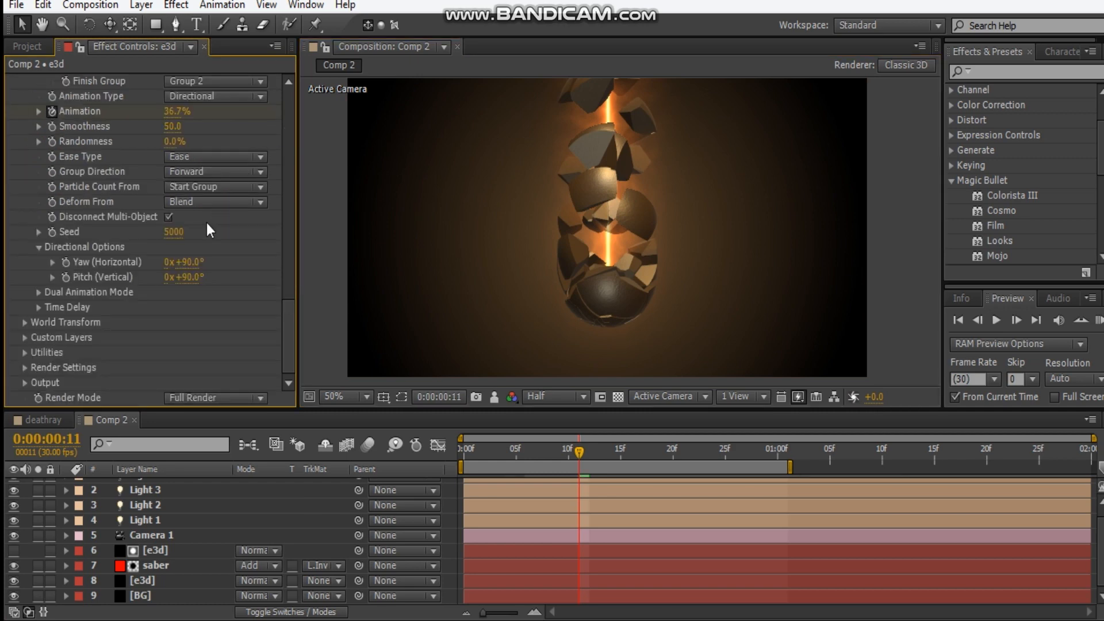
scroll(60, 261, "up", 3)
scroll(60, 267, "down", 3)
left_click(24, 368)
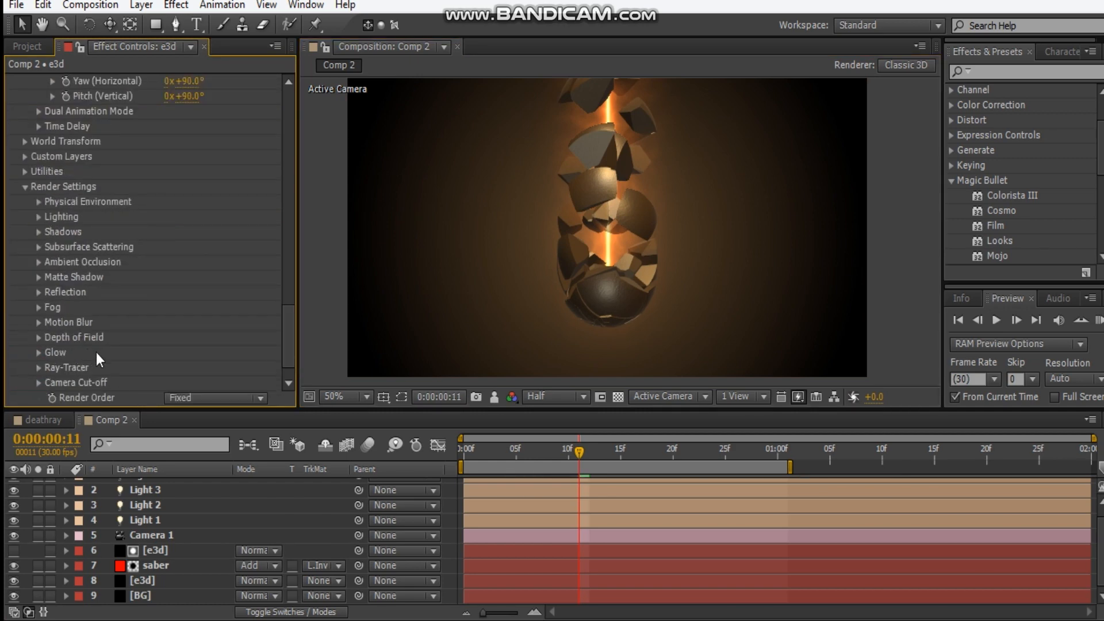
left_click(39, 232)
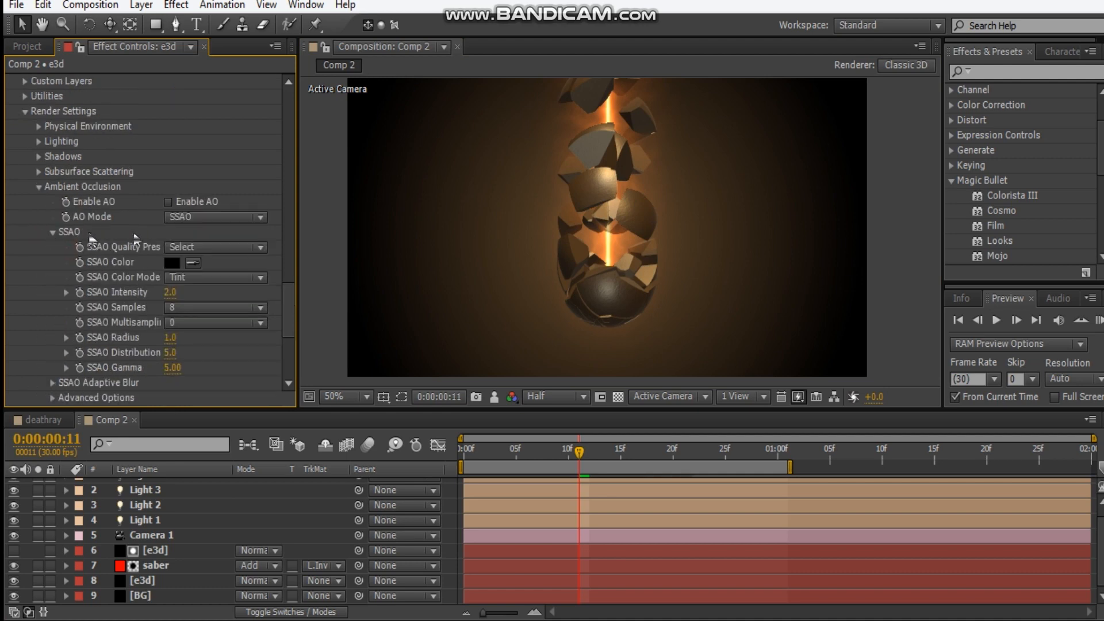
left_click(184, 216)
left_click(216, 255)
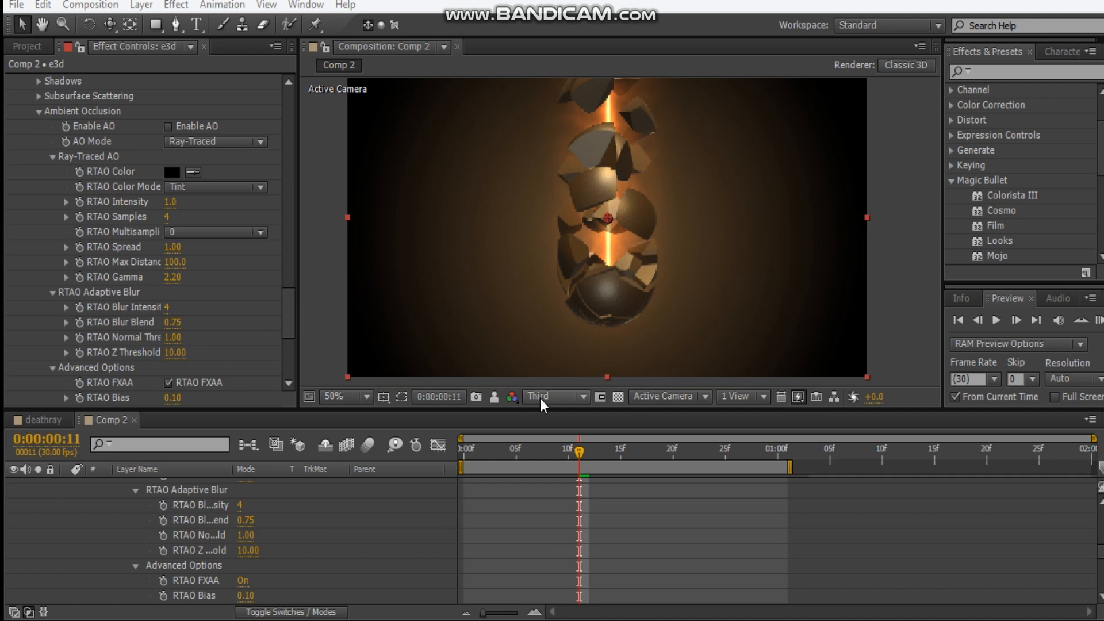
- Lower the composition's preview resolution to Quarter and enable ambient occlusion for the ball fragments
left_click(550, 396)
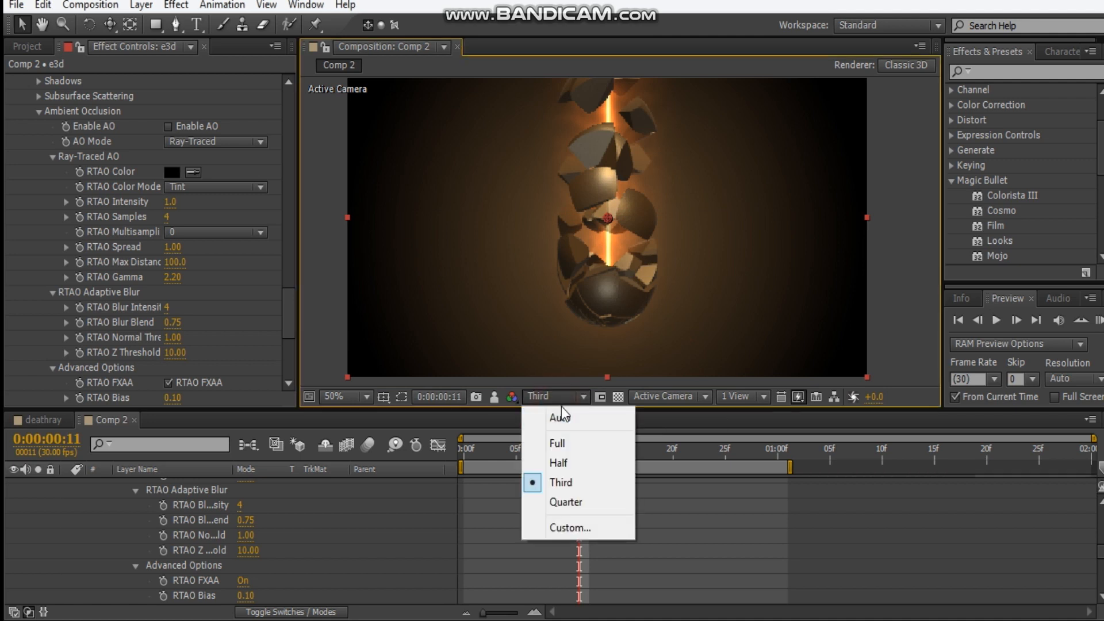
left_click(569, 501)
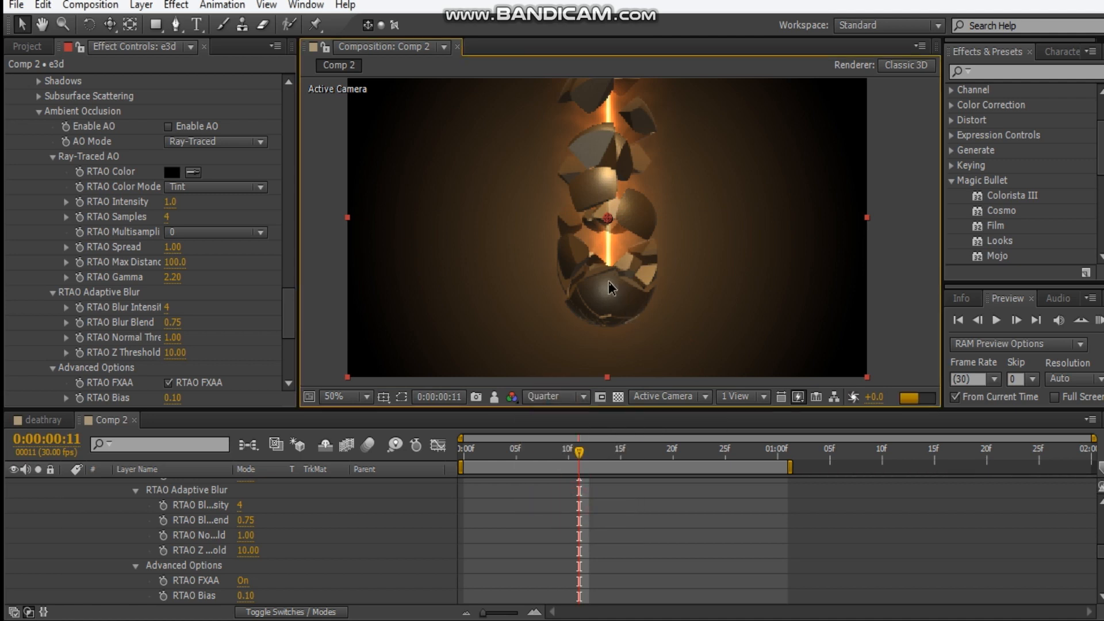
left_click(169, 126)
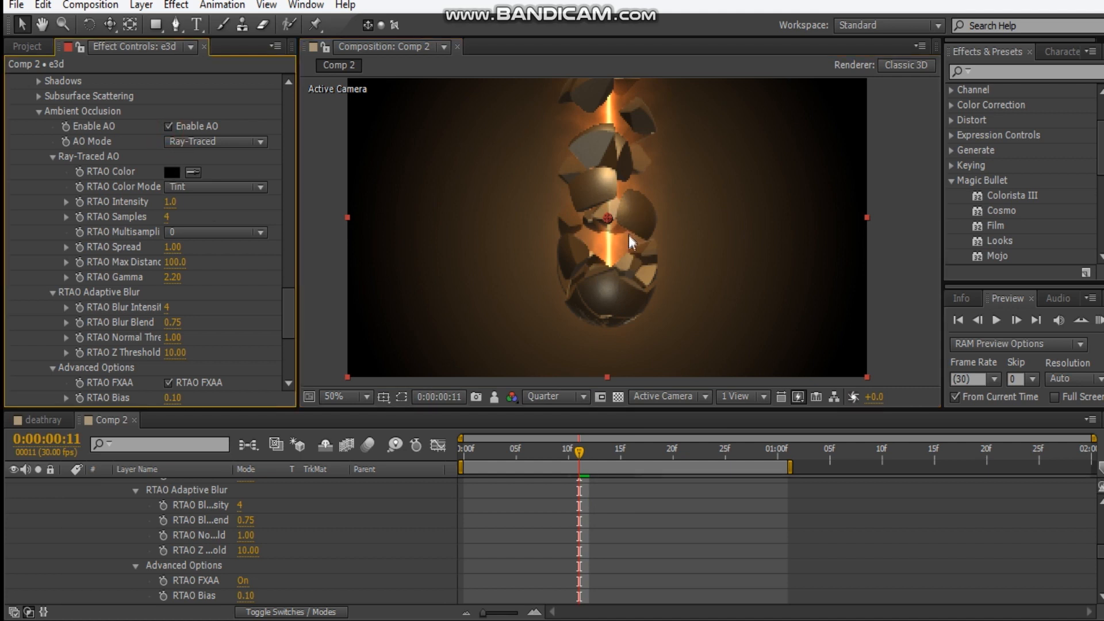
scroll(615, 277, "up", 2)
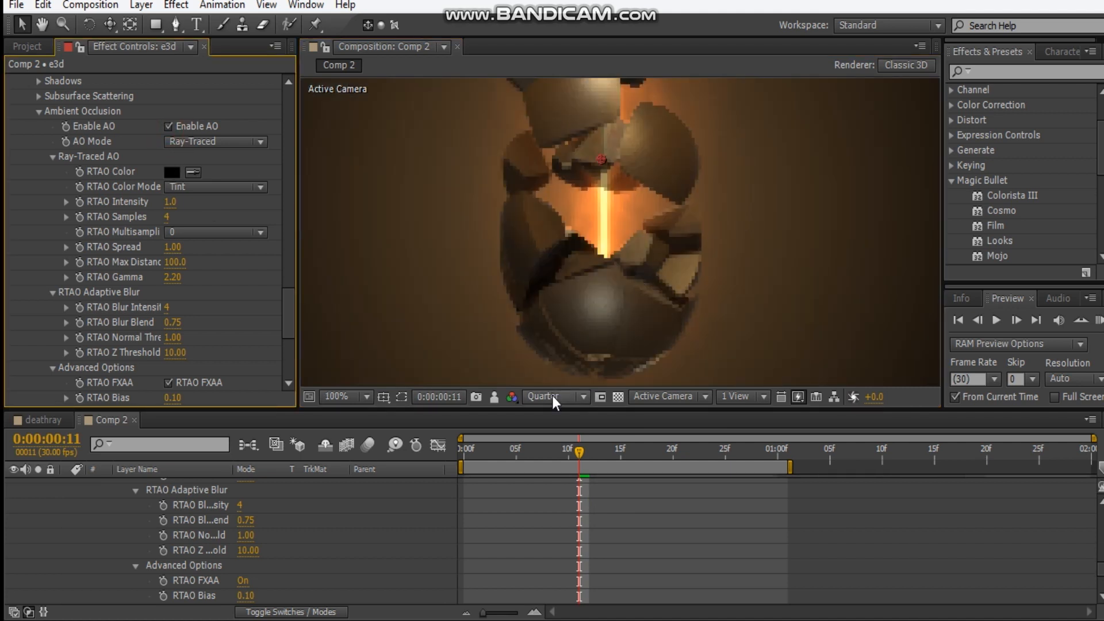
- Set the Element render mode to Preview and the composition's preview resolution to Half
scroll(220, 321, "down", 5)
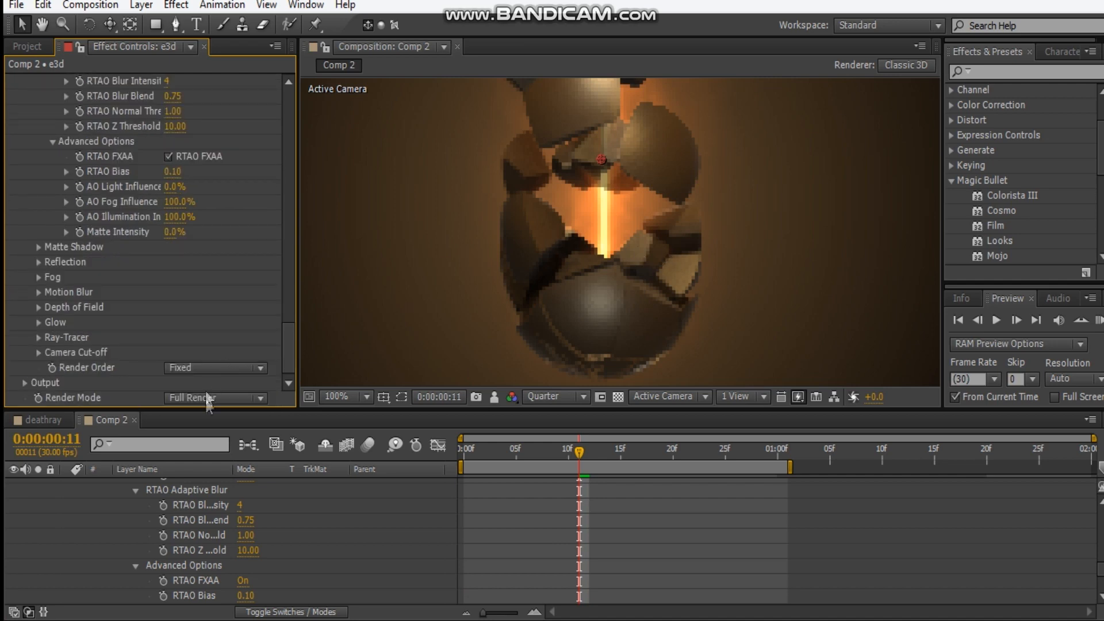
left_click(231, 399)
left_click(249, 433)
left_click(554, 396)
left_click(567, 461)
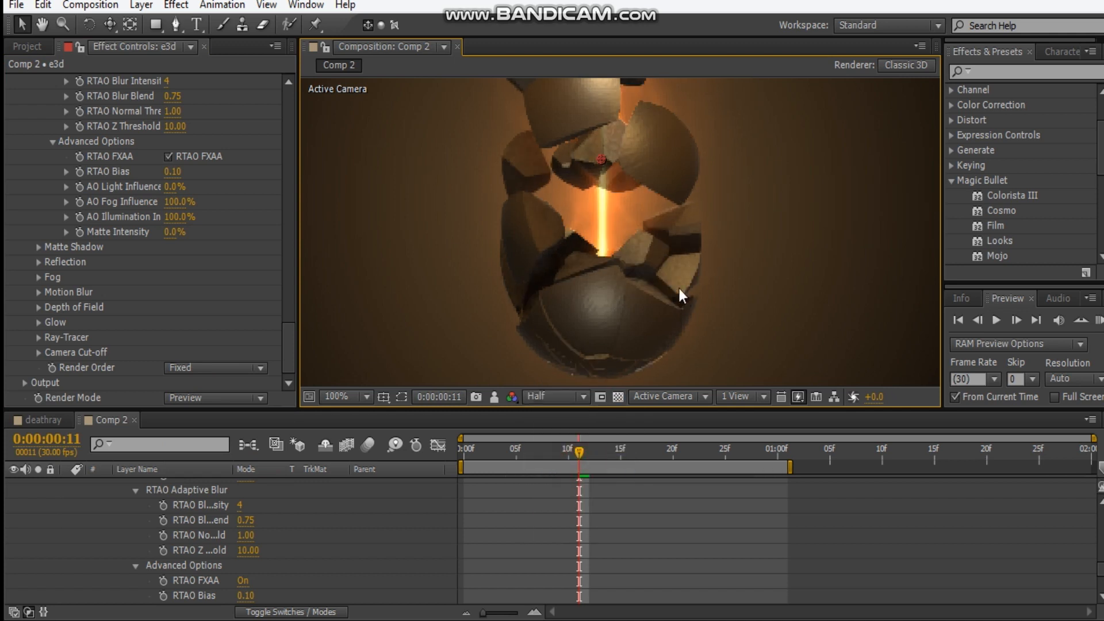
scroll(655, 261, "up", 1)
scroll(654, 261, "down", 1)
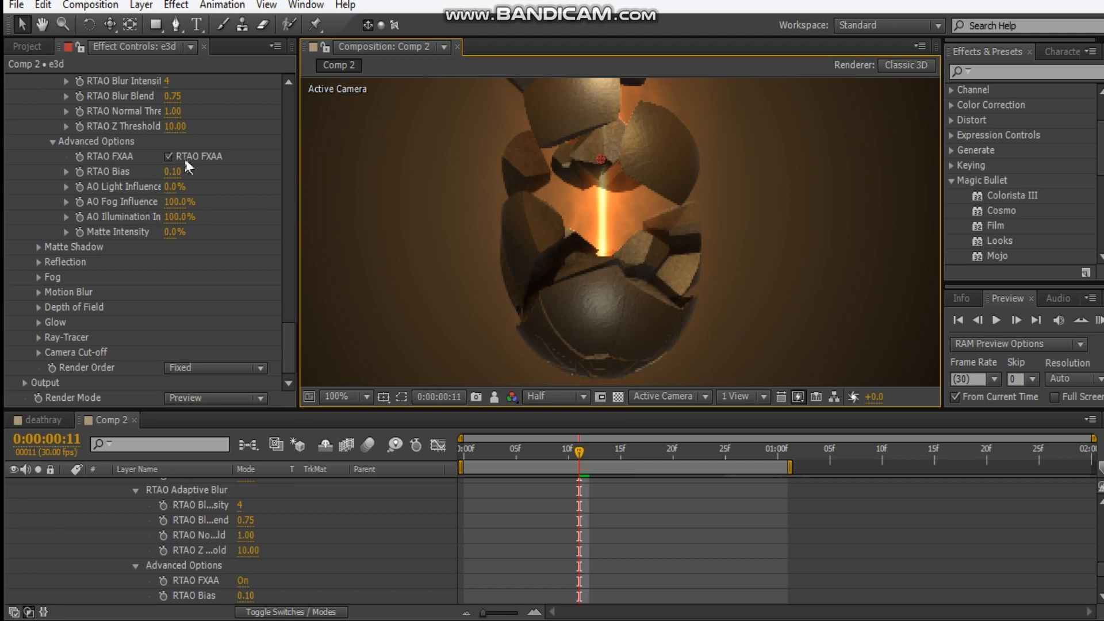
- Toggle ambient occlusion off and on to compare the shading of the ball fragments
scroll(184, 158, "up", 5)
left_click(169, 141)
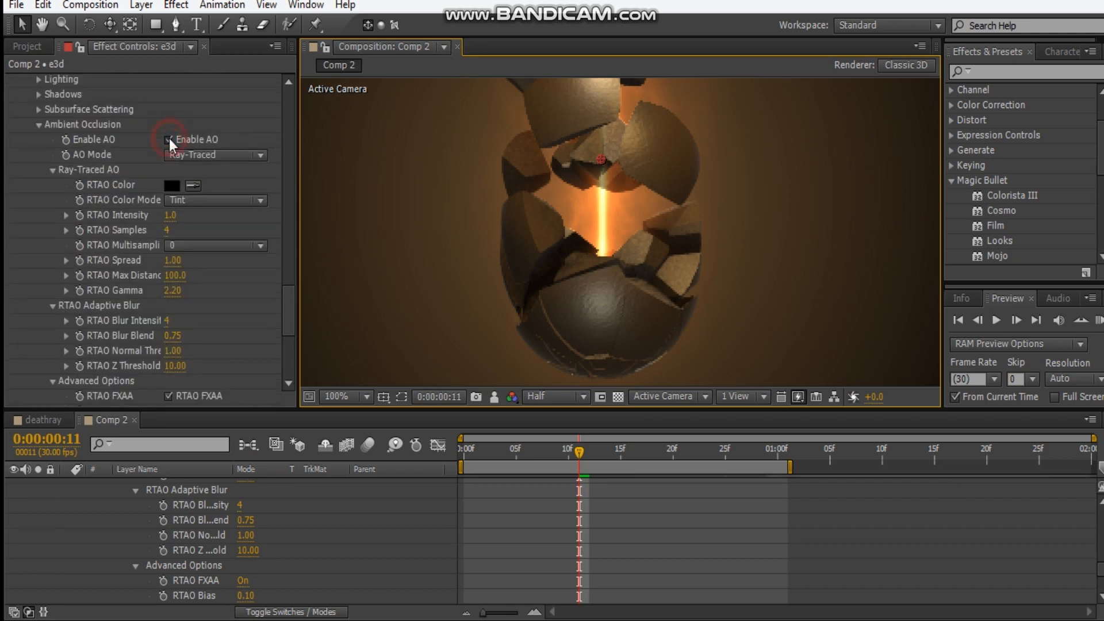
left_click(169, 141)
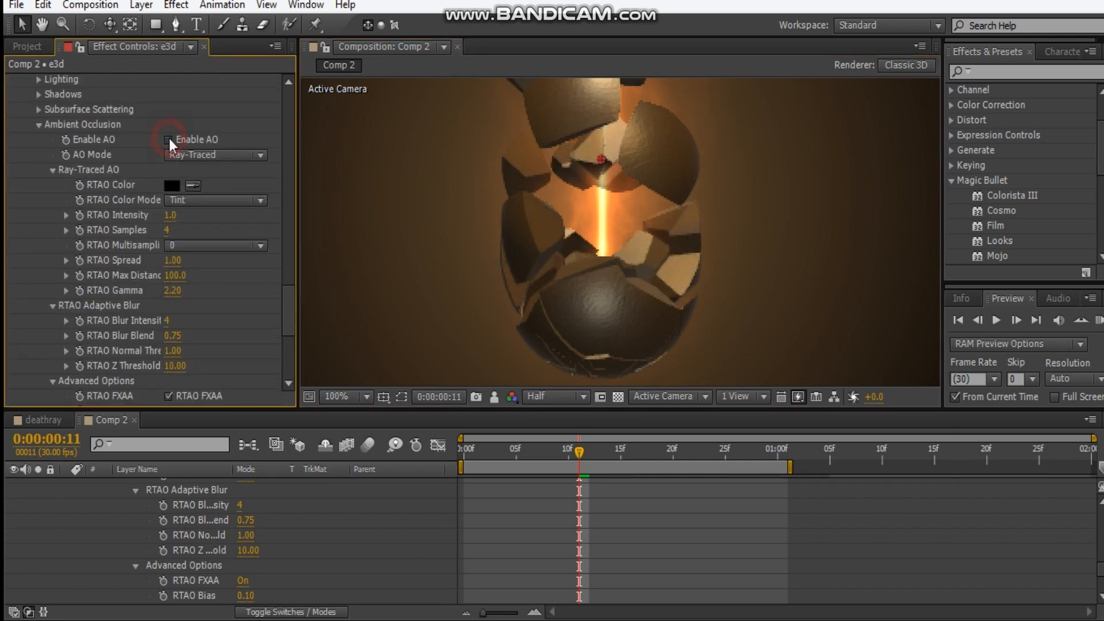
left_click(169, 139)
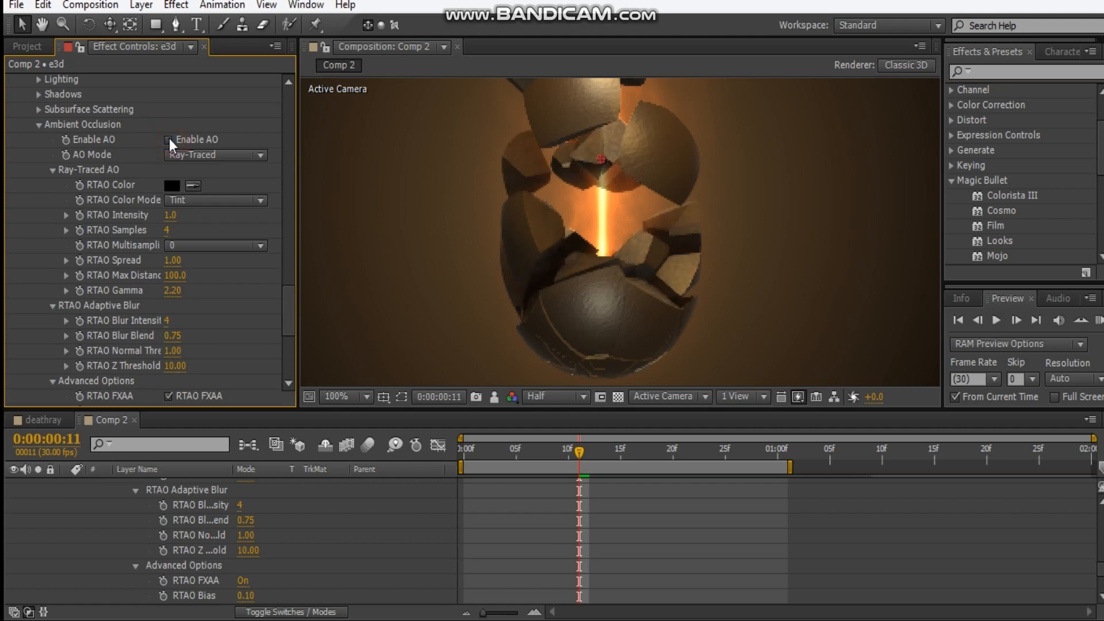
left_click(169, 139)
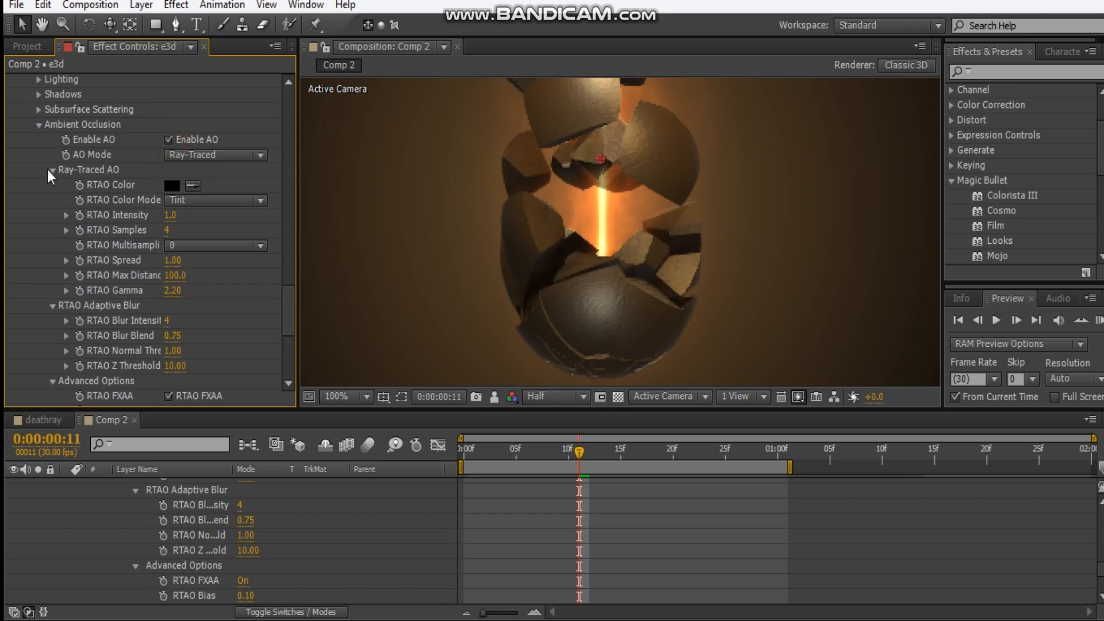
- Collapse the Ambient Occlusion, Animation Engine and Group 2 settings of the Element effect and show the whole composition at 50%
left_click(39, 124)
scroll(168, 227, "up", 3)
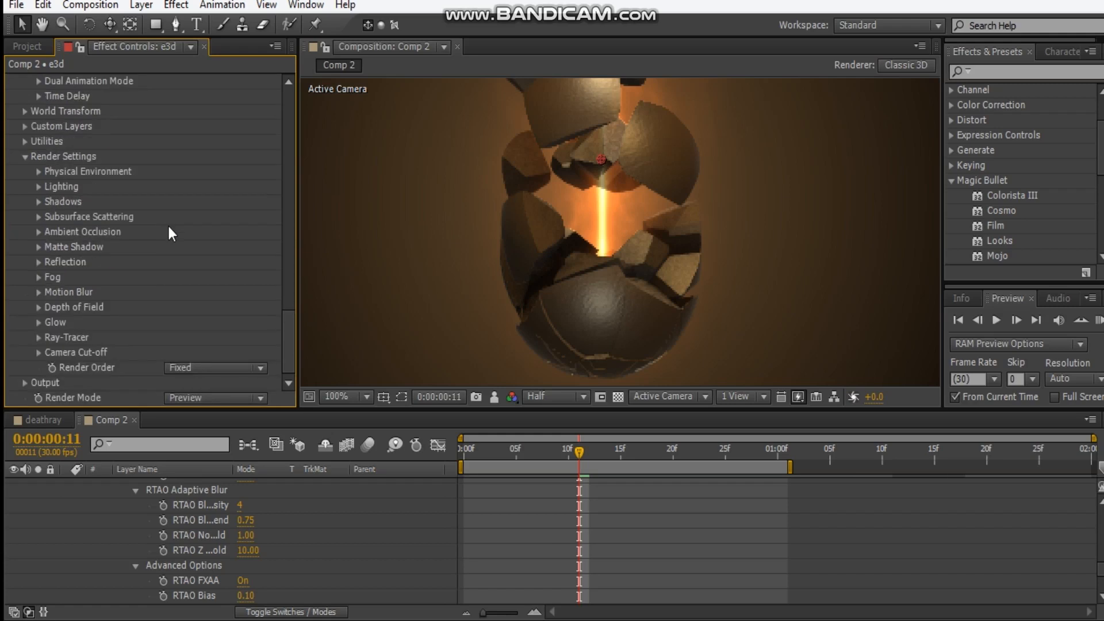
scroll(167, 223, "up", 10)
left_click(24, 249)
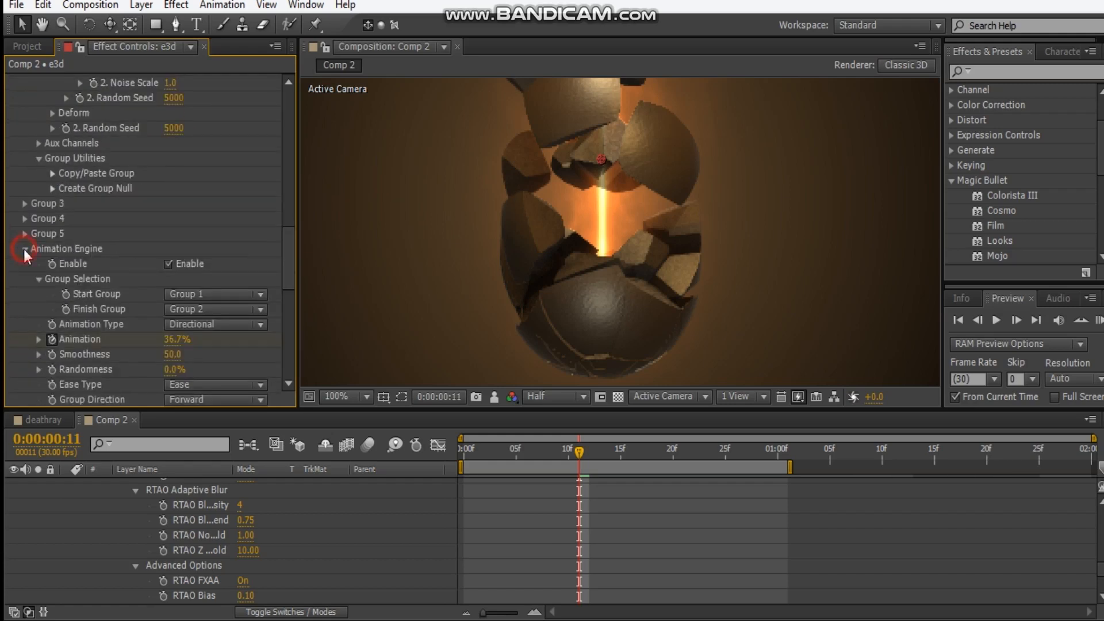
scroll(133, 247, "up", 12)
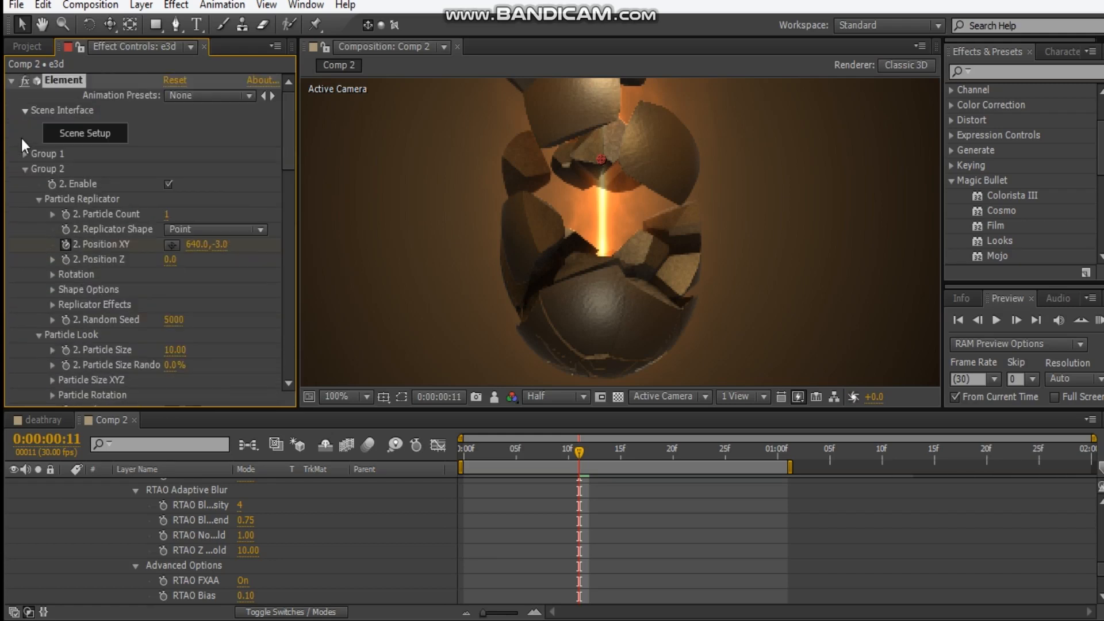
left_click(24, 169)
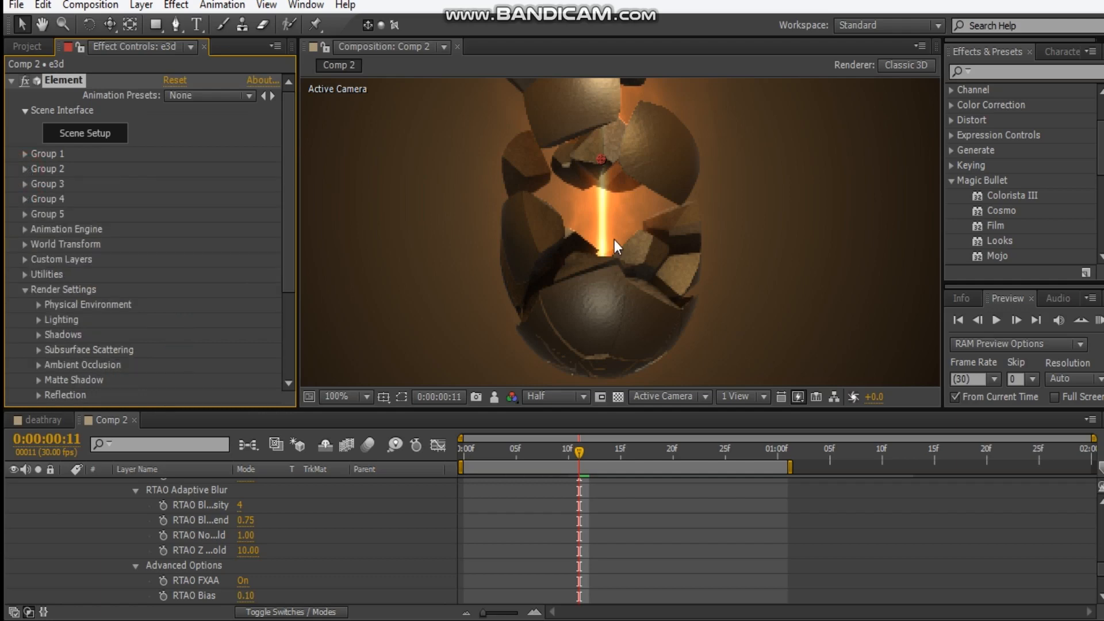
scroll(614, 240, "down", 2)
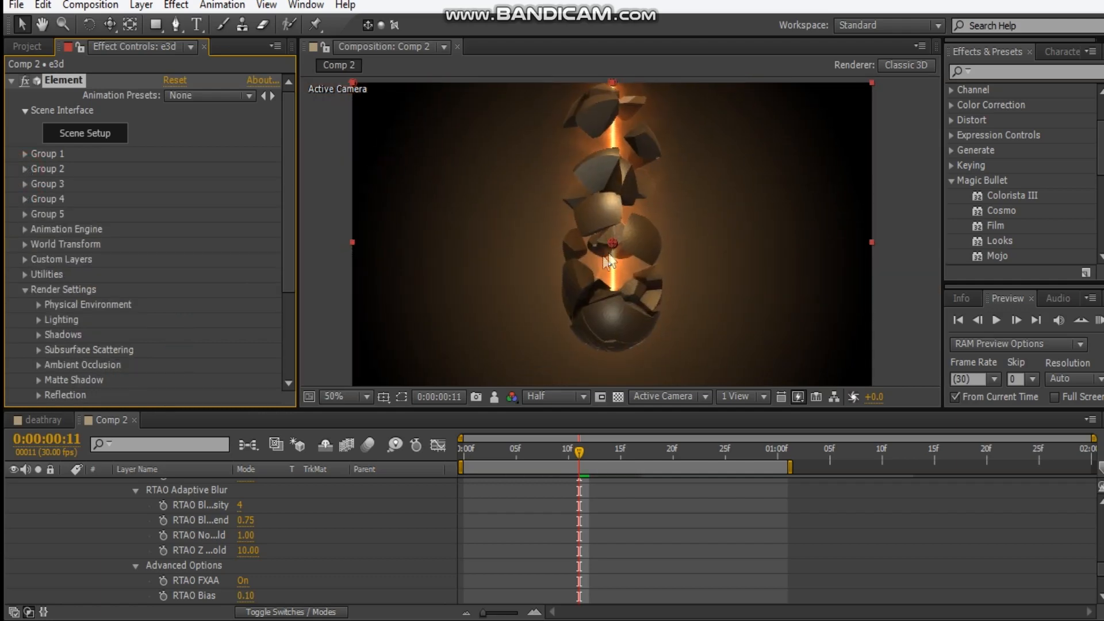
left_click(637, 283)
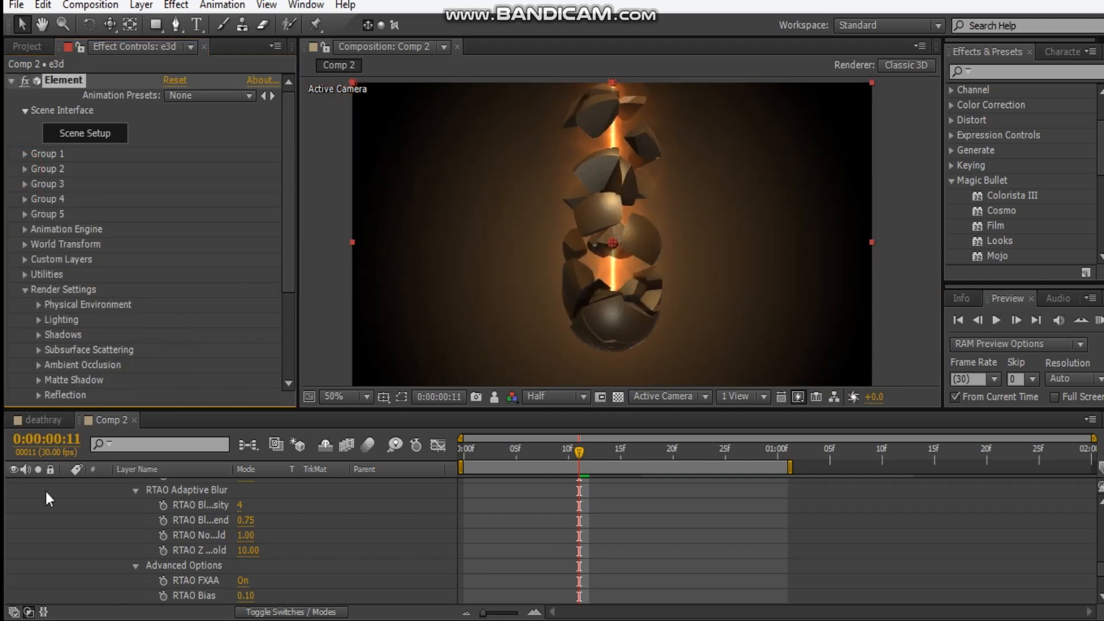
- Add the Smoke_01.mov footage to Comp 2 as a layer between Camera 1 and the e3d matte layer
left_click(30, 47)
left_click(41, 221)
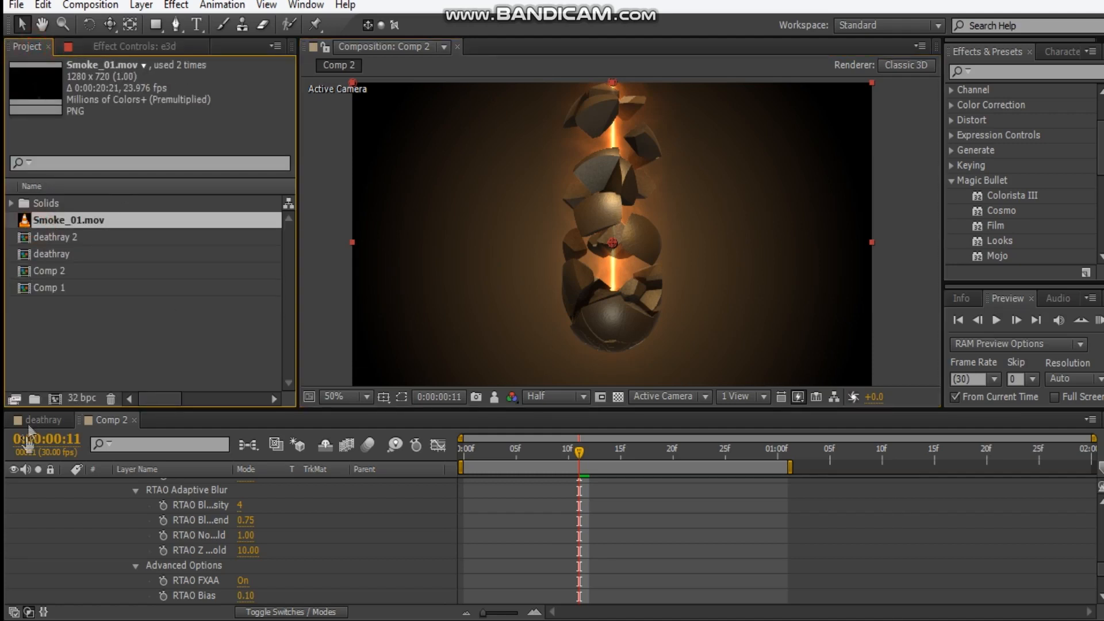
scroll(118, 498, "up", 15)
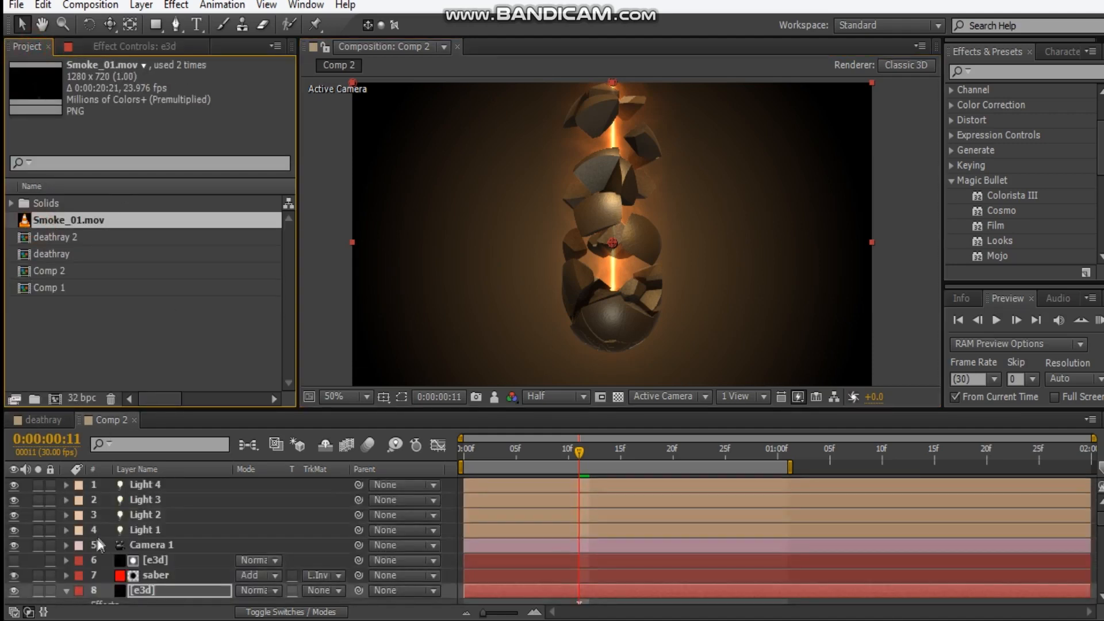
left_click(67, 591)
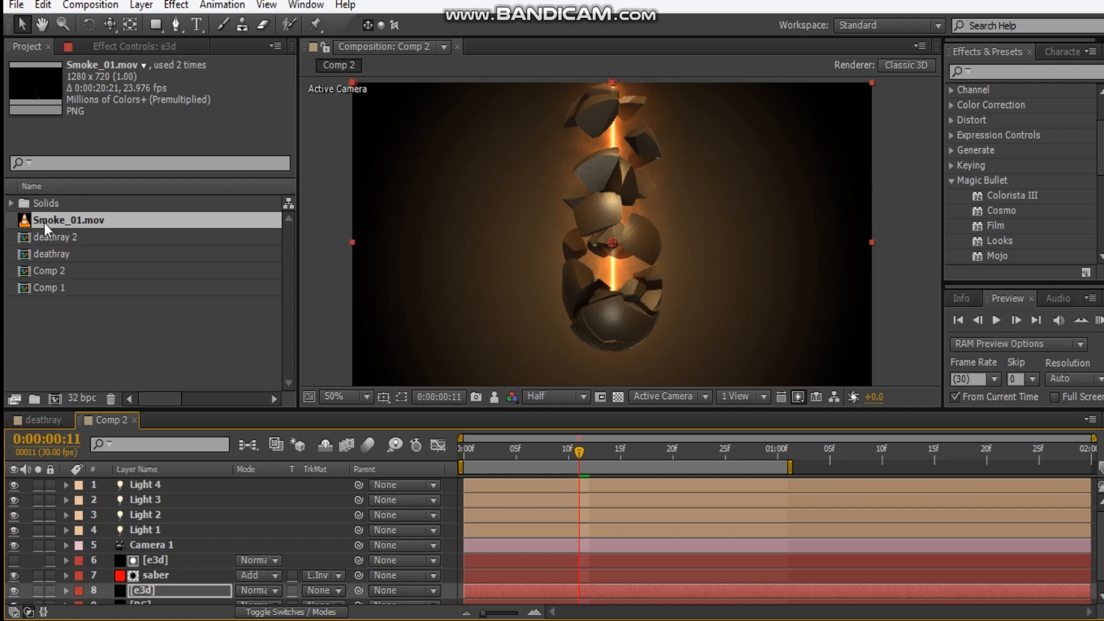
left_click_drag(43, 223, 161, 552)
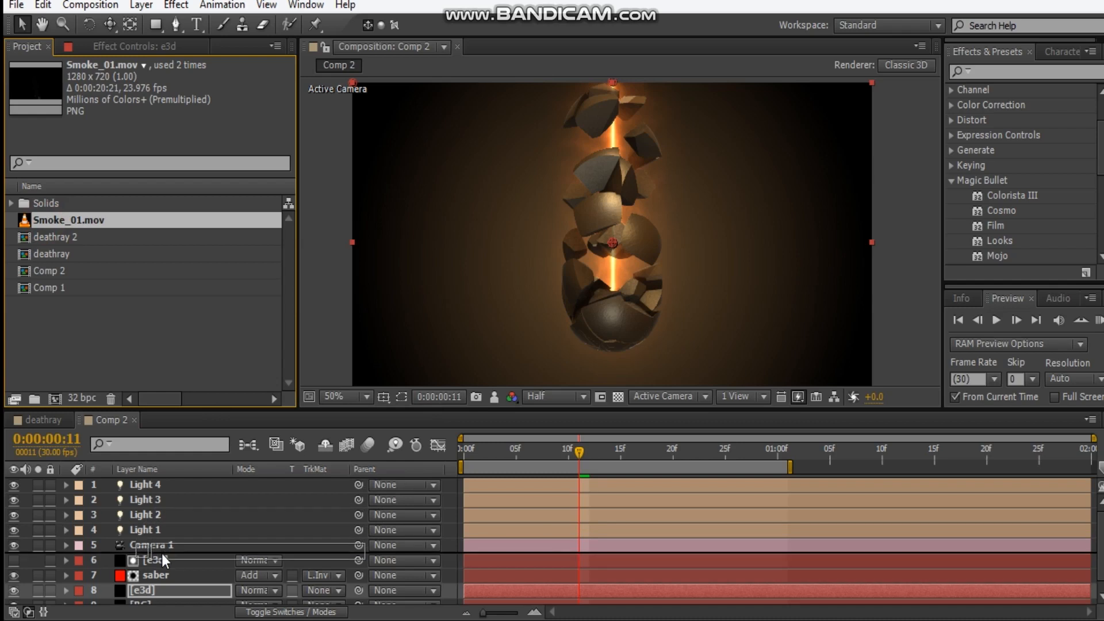
mouse_move(161, 553)
left_mouse_down()
mouse_move(172, 585)
mouse_move(270, 601)
mouse_move(299, 595)
mouse_move(313, 559)
mouse_move(193, 547)
mouse_move(153, 570)
mouse_move(177, 556)
left_mouse_up()
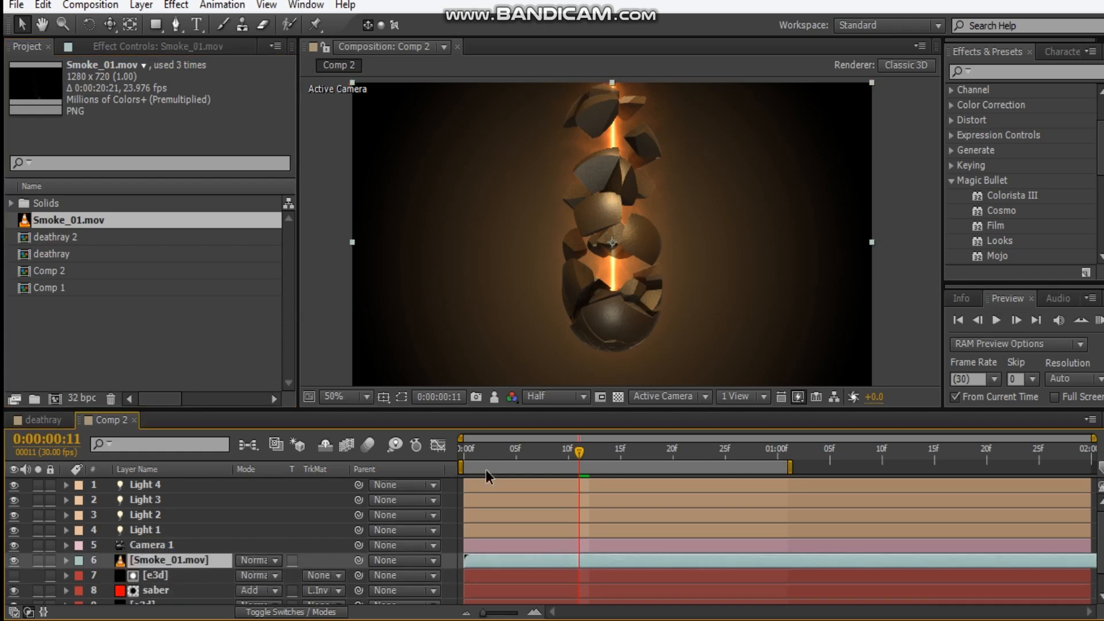
- Make the Smoke_01.mov layer start at 0:00:00:03 and raise the smoke so its base sits over the ball
left_click(566, 451)
left_click(496, 454)
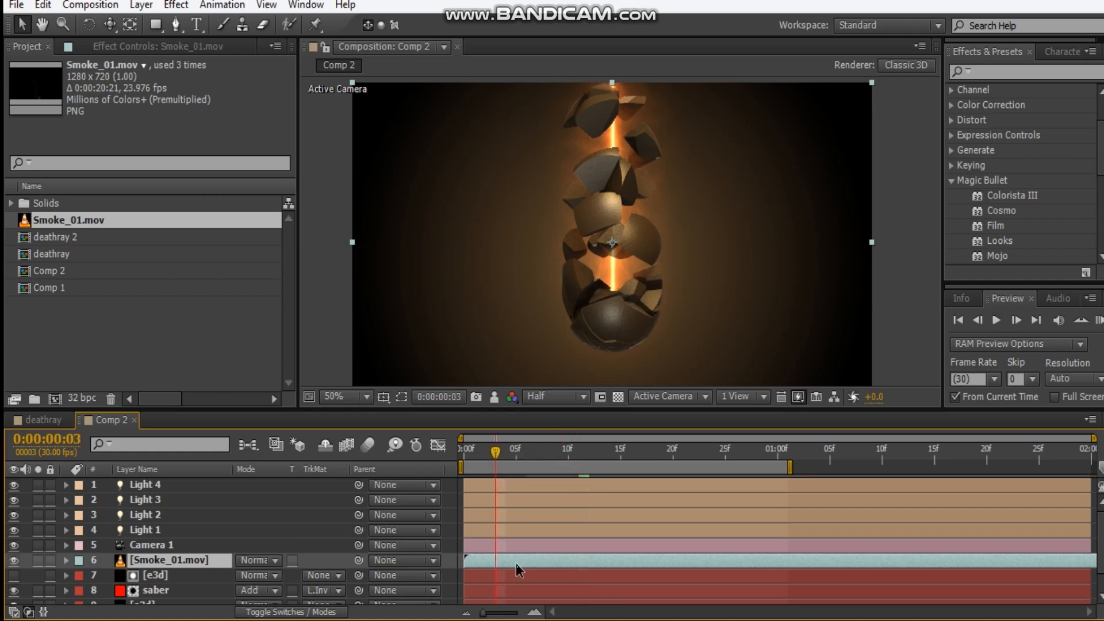
left_click_drag(495, 451, 485, 451)
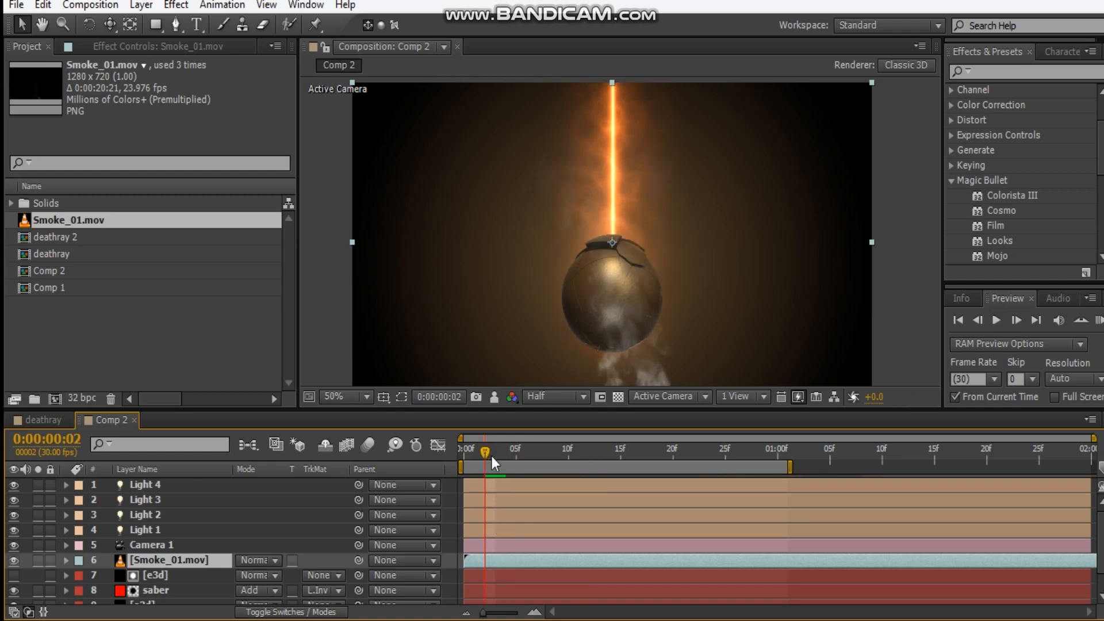
left_click(491, 456)
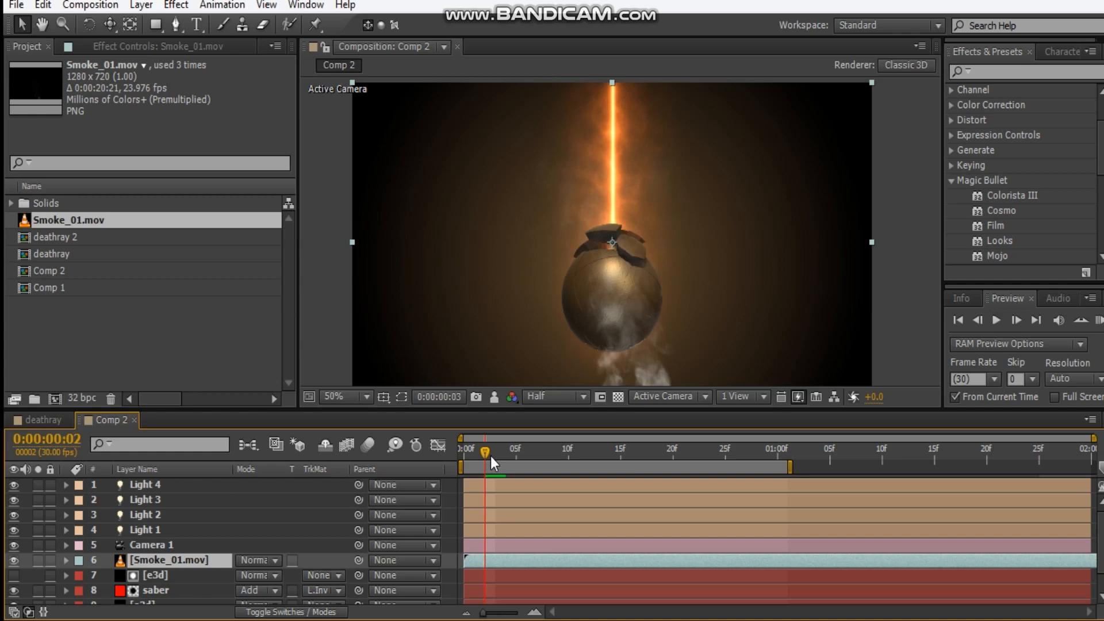
left_click_drag(490, 560, 522, 561)
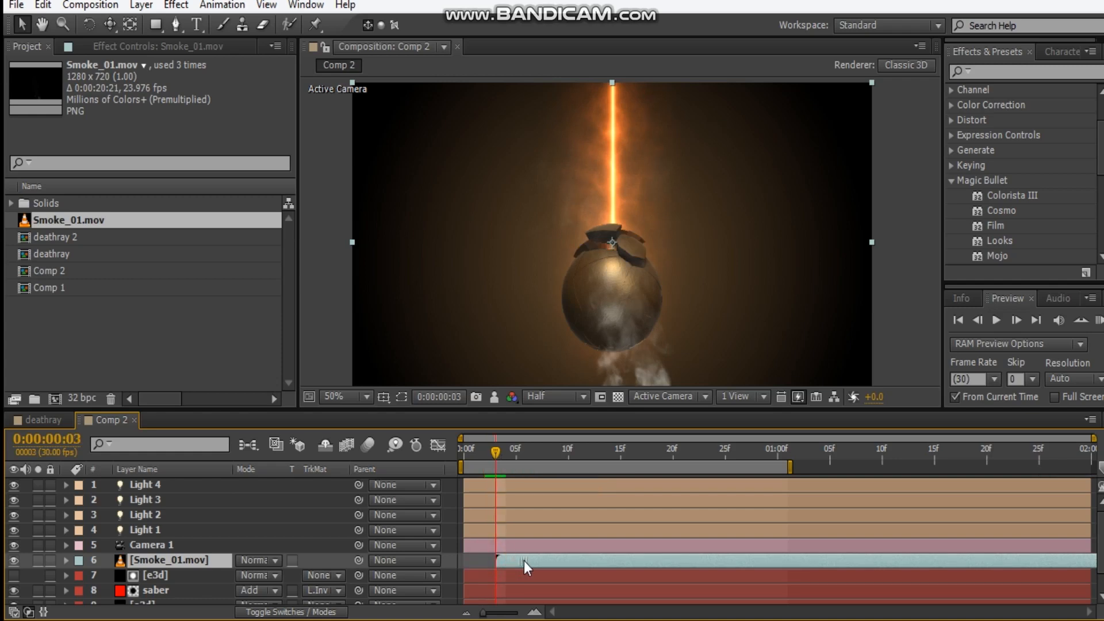
left_click_drag(643, 310, 638, 233)
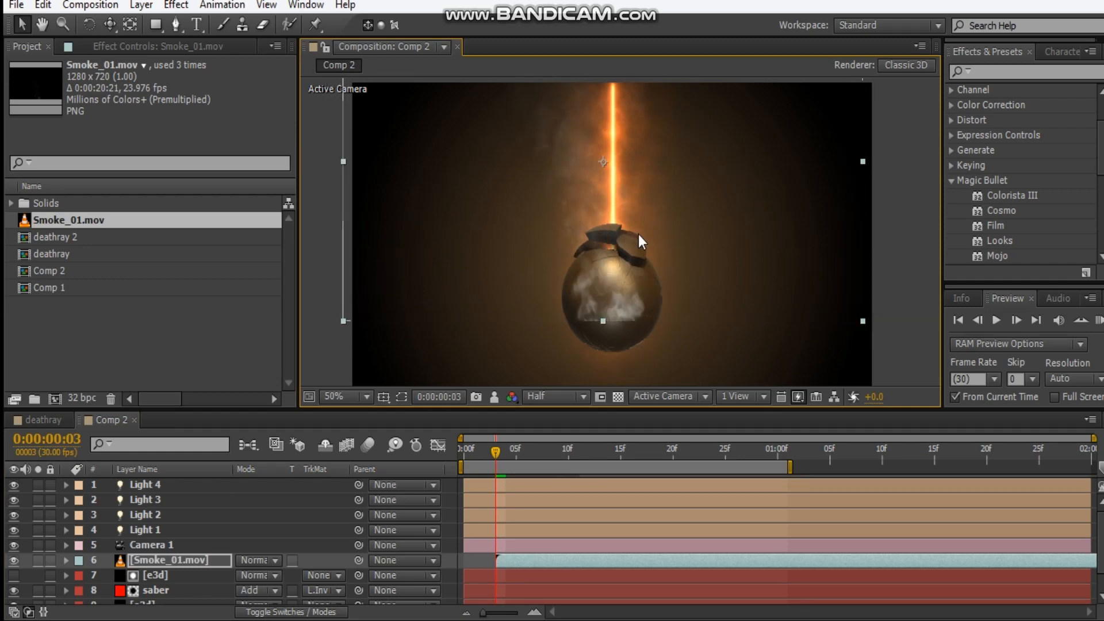
- Draw a wide rectangular mask across the smoke's lower edge, set it to Subtract and feather it by 82 pixels
left_click(155, 24)
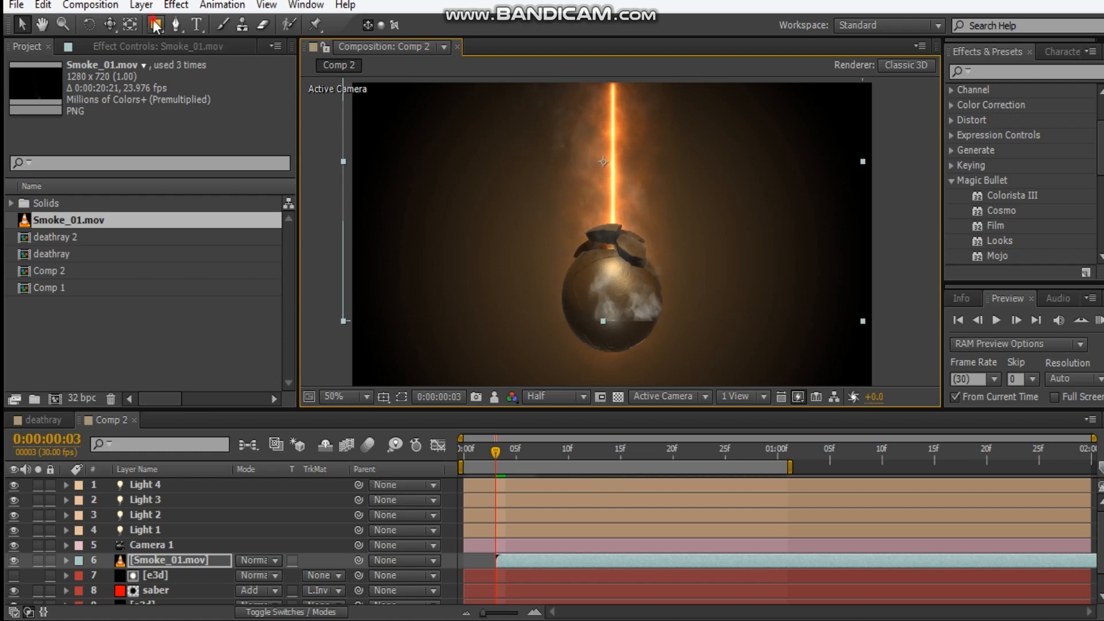
left_click_drag(913, 353, 336, 300)
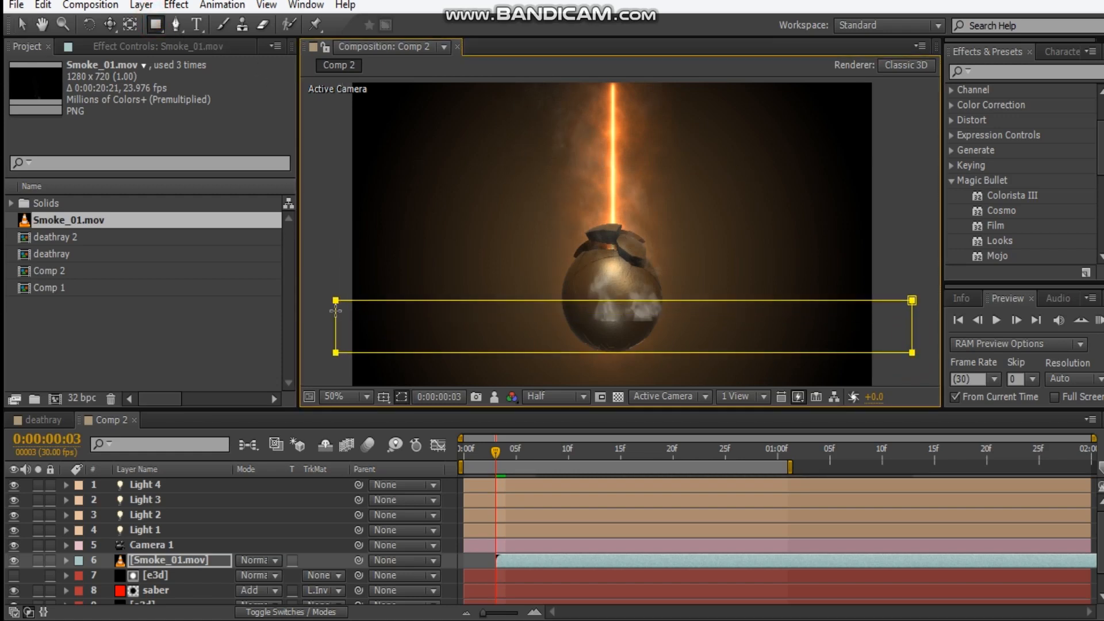
left_click(256, 591)
left_click(287, 493)
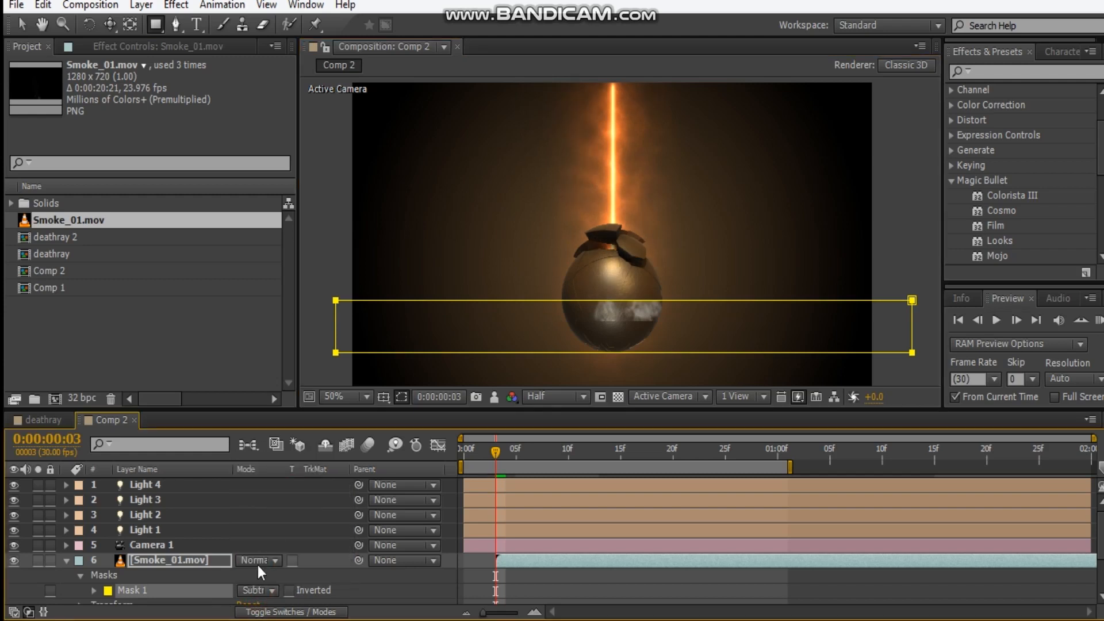
key("f")
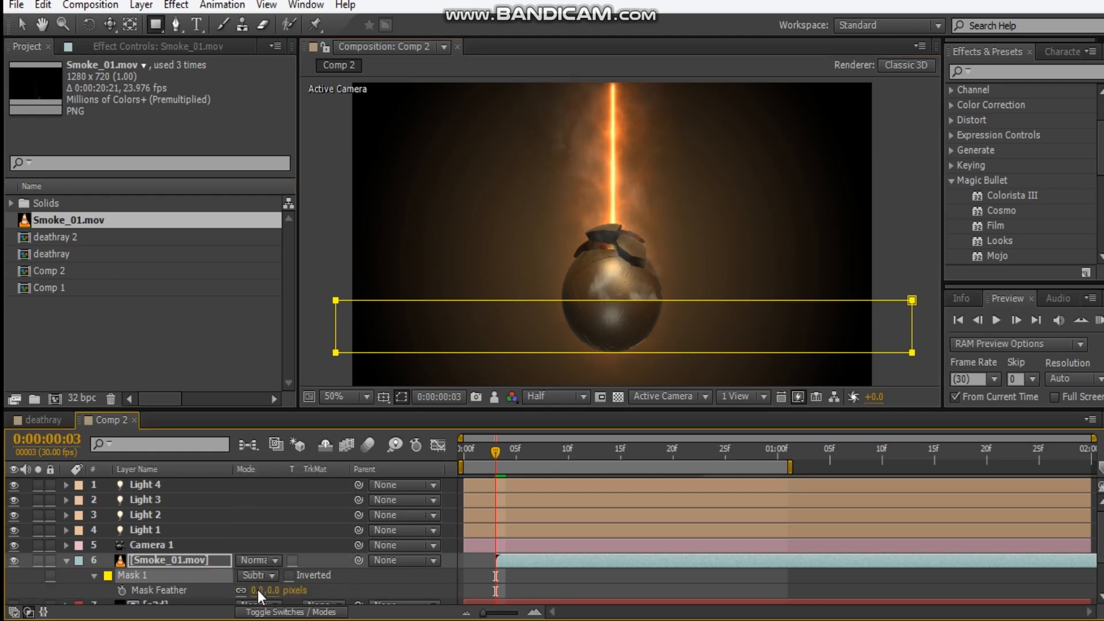
left_click_drag(257, 591, 327, 598)
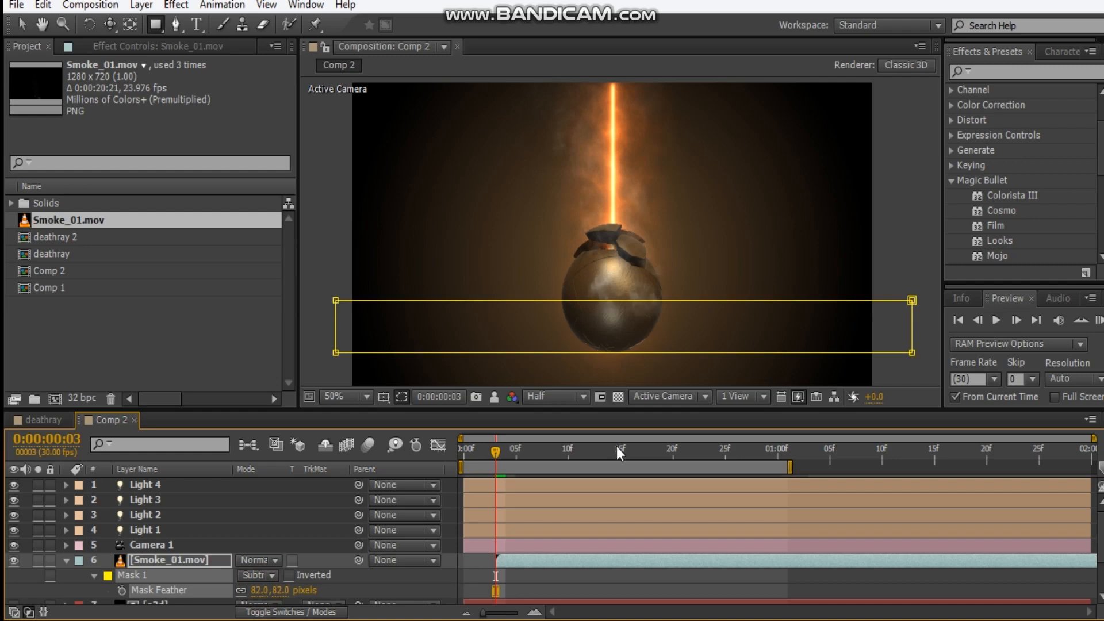
left_click(66, 560)
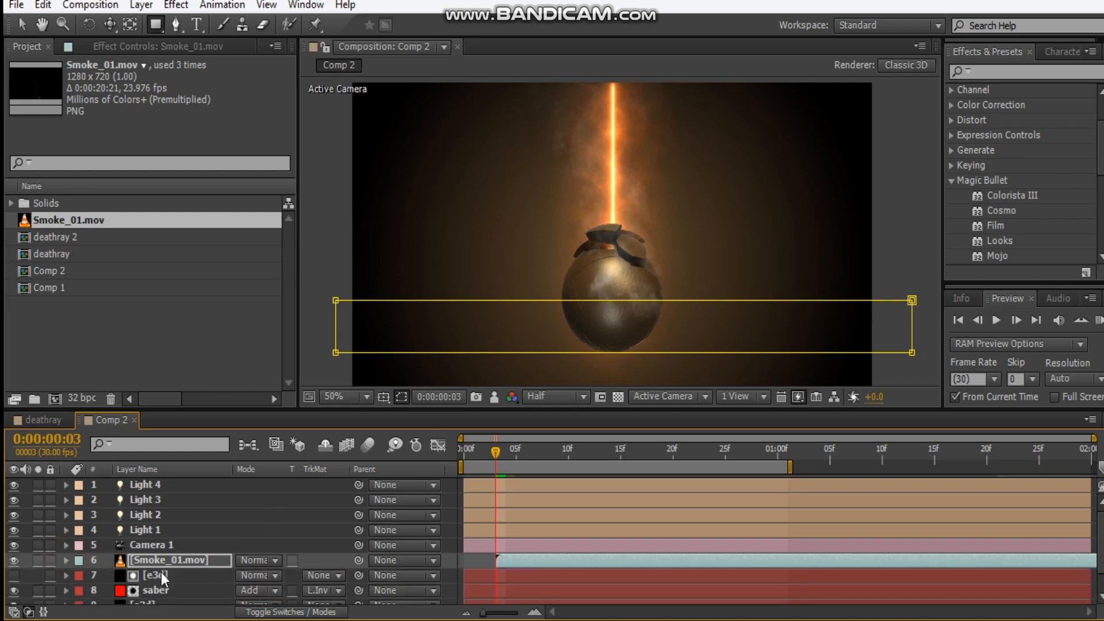
- Duplicate the e3d matte layer, place the copy above Smoke_01.mov and use it as the smoke's Luma Inverted track matte
scroll(157, 596, "down", 2)
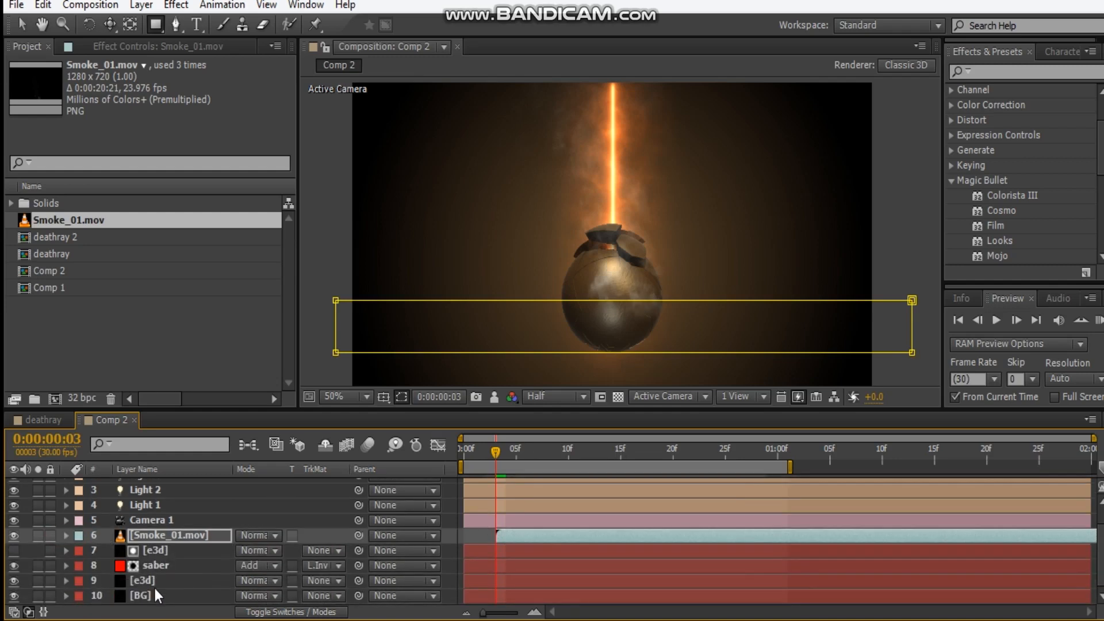
left_click(168, 550)
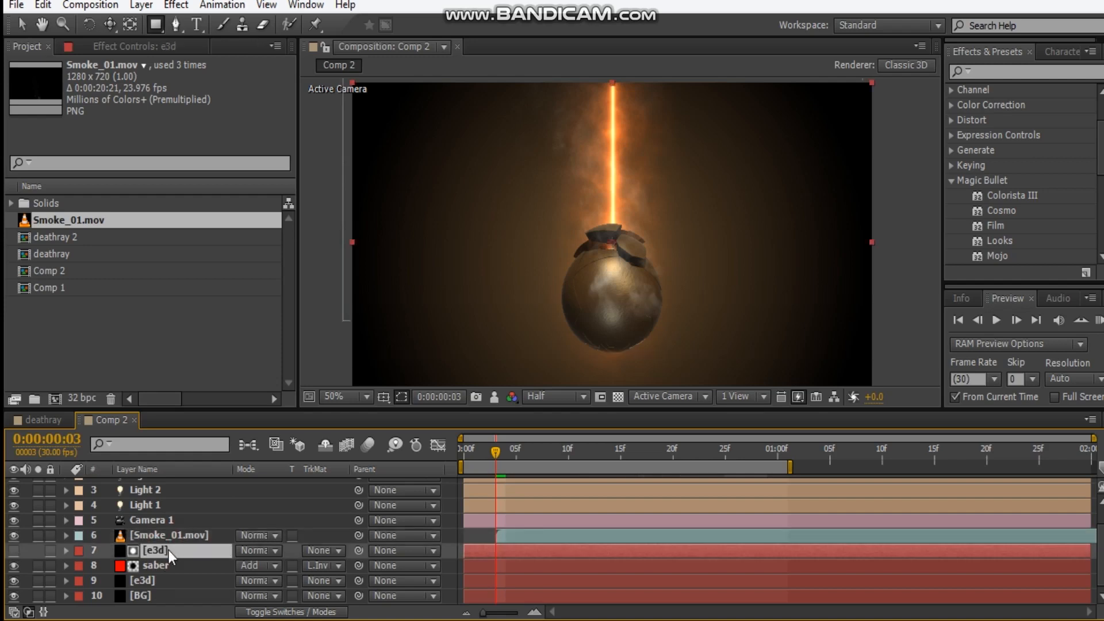
key("ctrl+d")
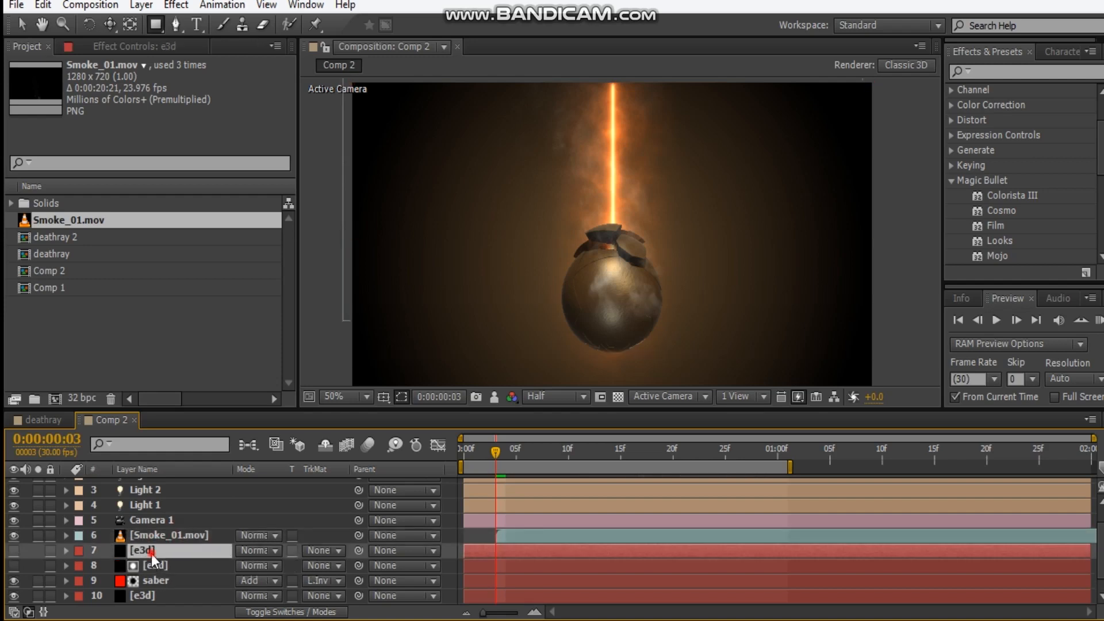
left_click_drag(151, 553, 288, 540)
left_click(330, 549)
left_click(410, 535)
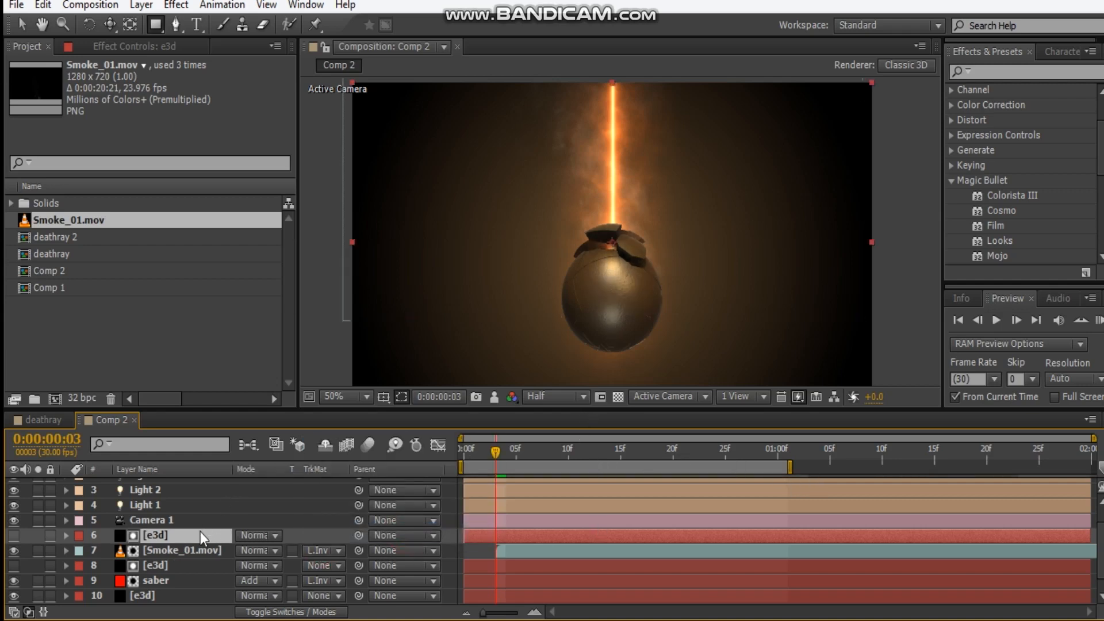
- Shift the Smoke_01.mov layer slightly left in the composition, to position 606, 178
left_click(190, 550)
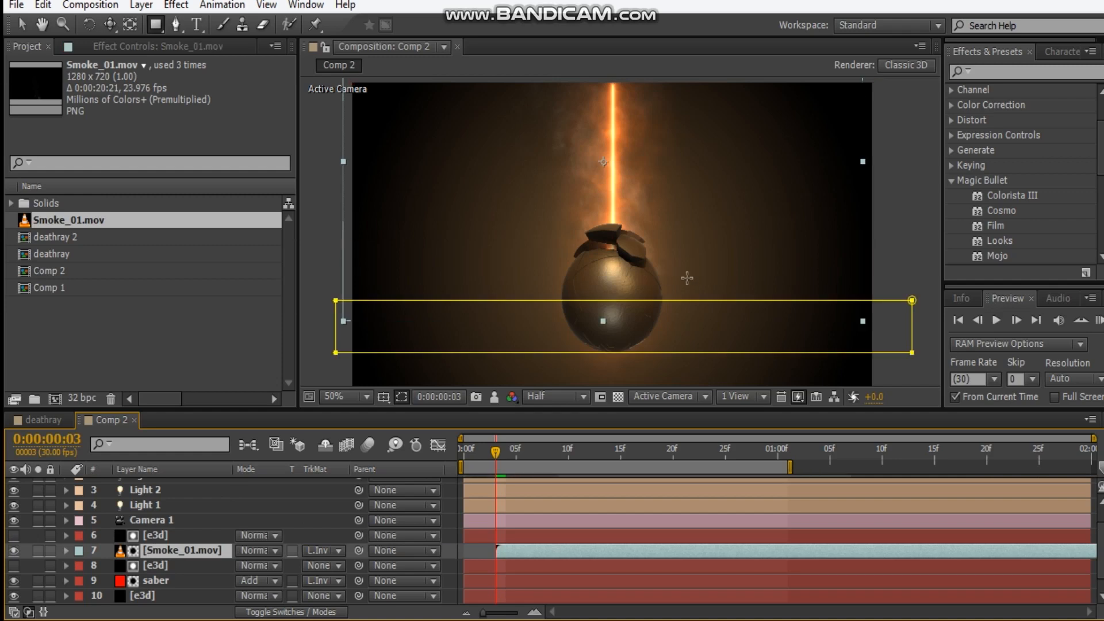
key("v")
left_click_drag(707, 237, 701, 237)
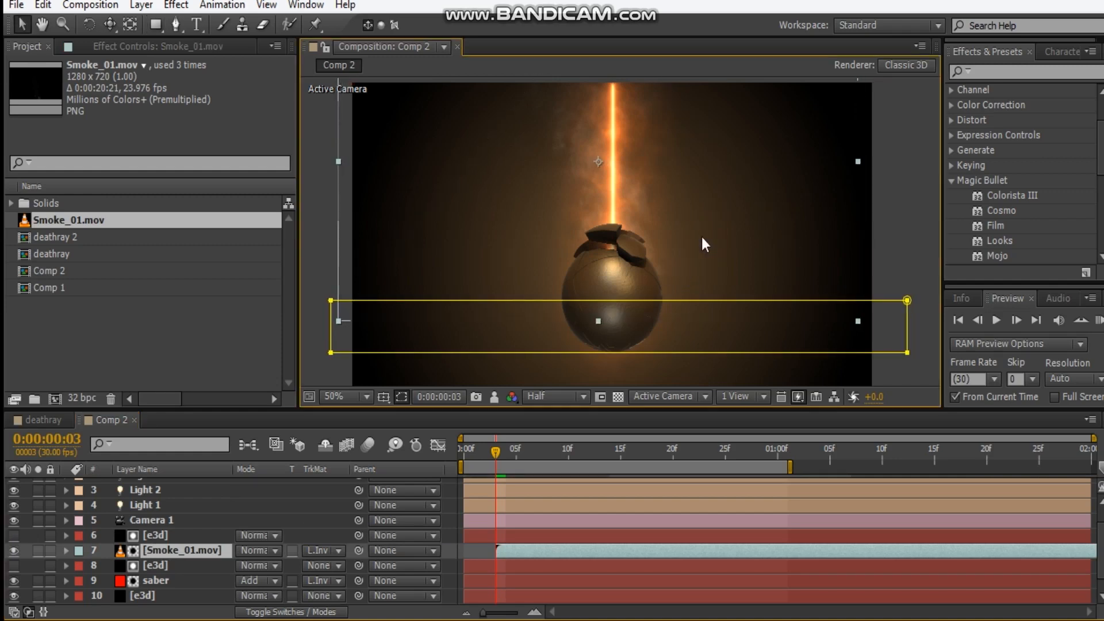
left_click(702, 235)
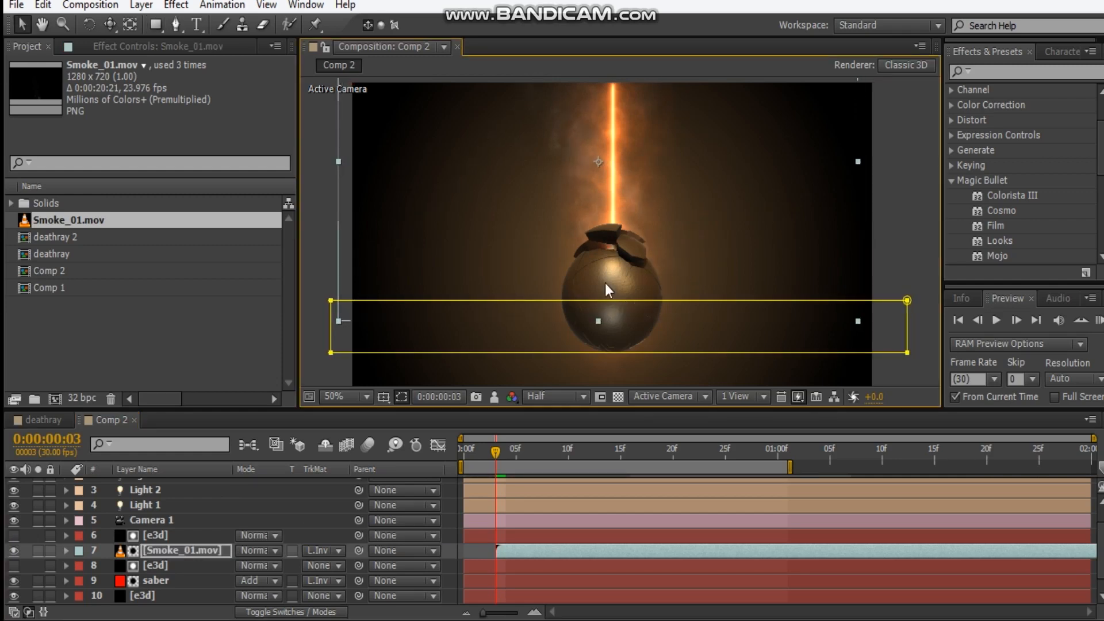
- Preview the animation from the first frame to about frame 28 to check the smoke against the rising ball fragments
left_click_drag(580, 453, 584, 453)
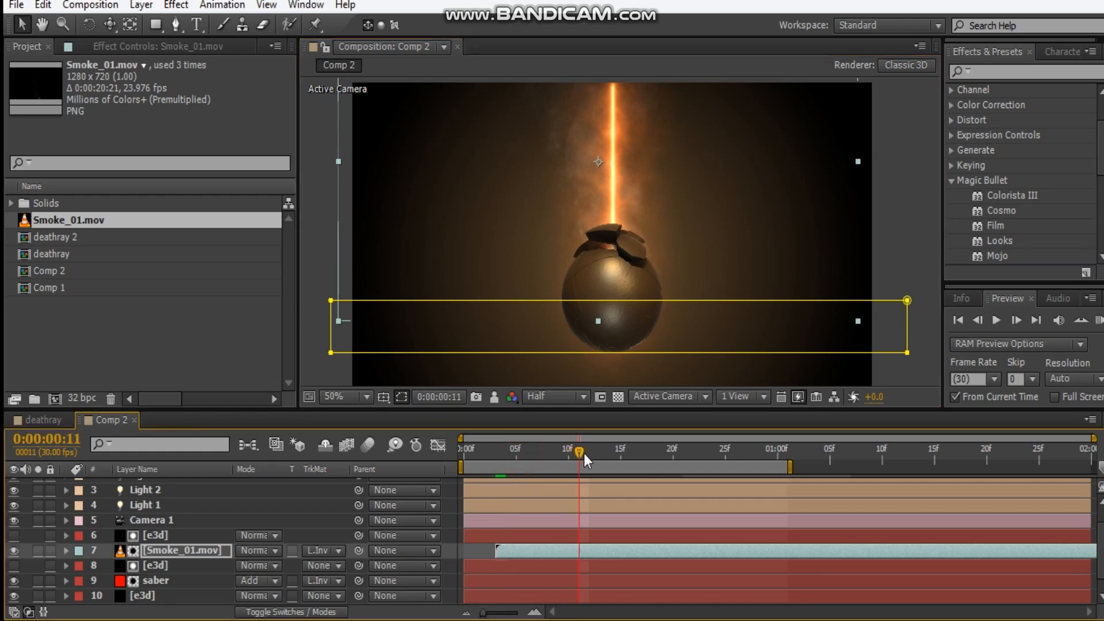
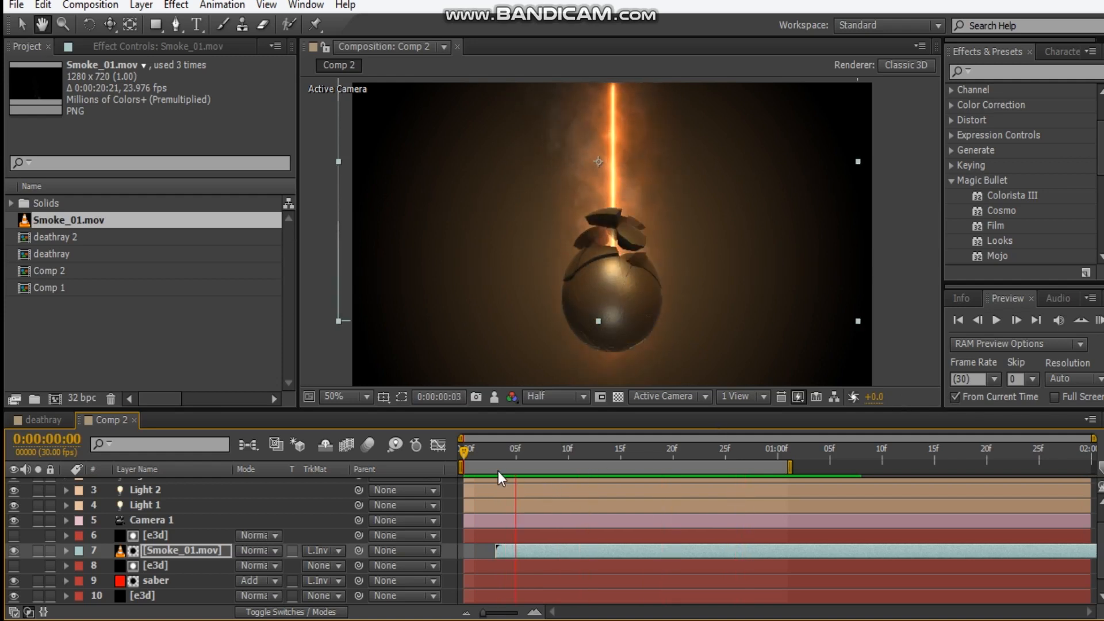
left_click(515, 453)
left_click_drag(515, 454, 445, 454)
left_click_drag(601, 454, 452, 463)
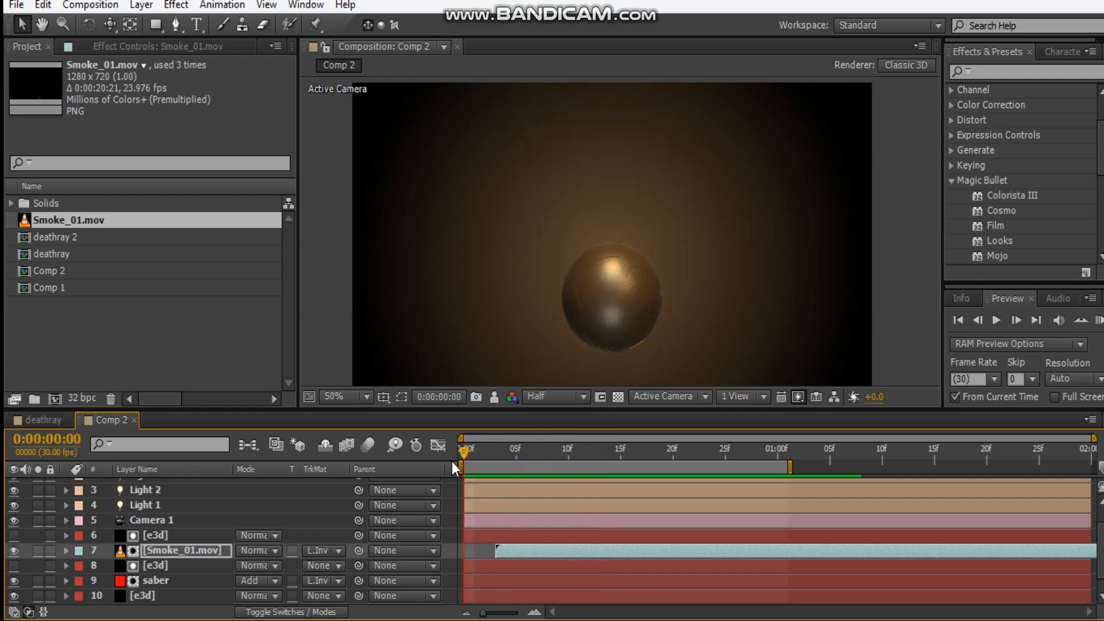
left_click(514, 453)
left_click_drag(514, 453, 759, 454)
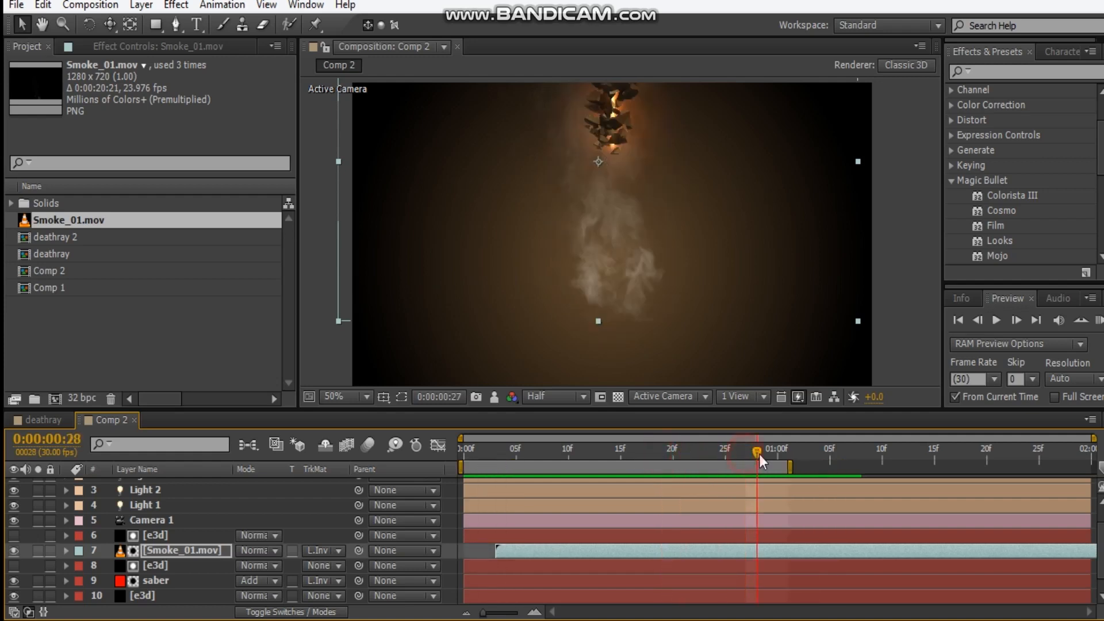
- Enable position keyframing on Smoke_01.mov with its 606, 178 position held until a starting keyframe at frame 20
left_click_drag(759, 454, 419, 431)
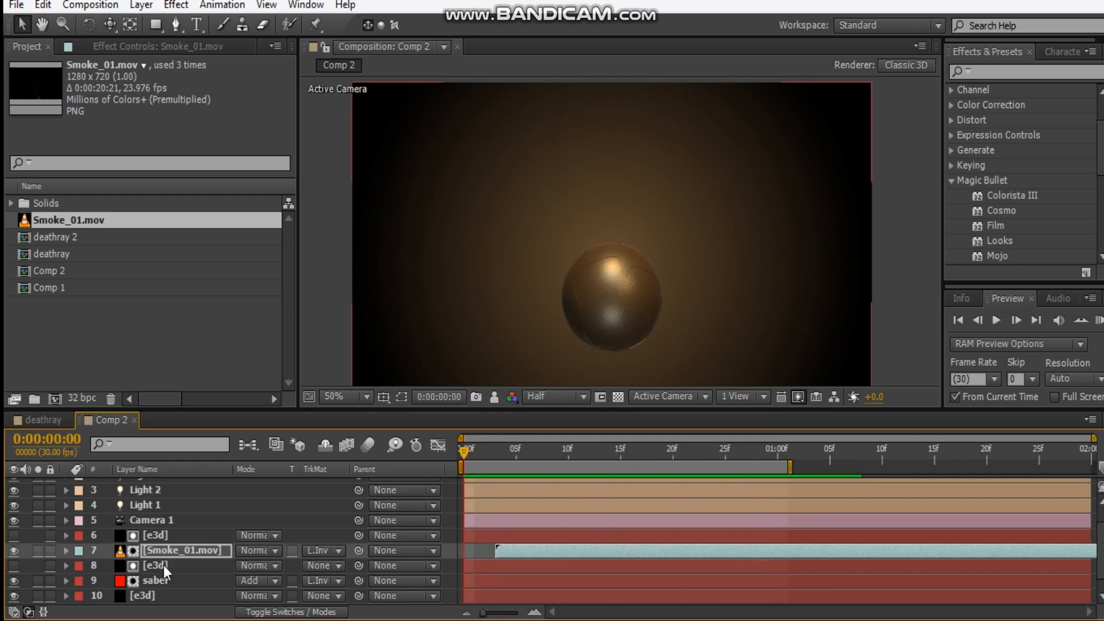
key("p")
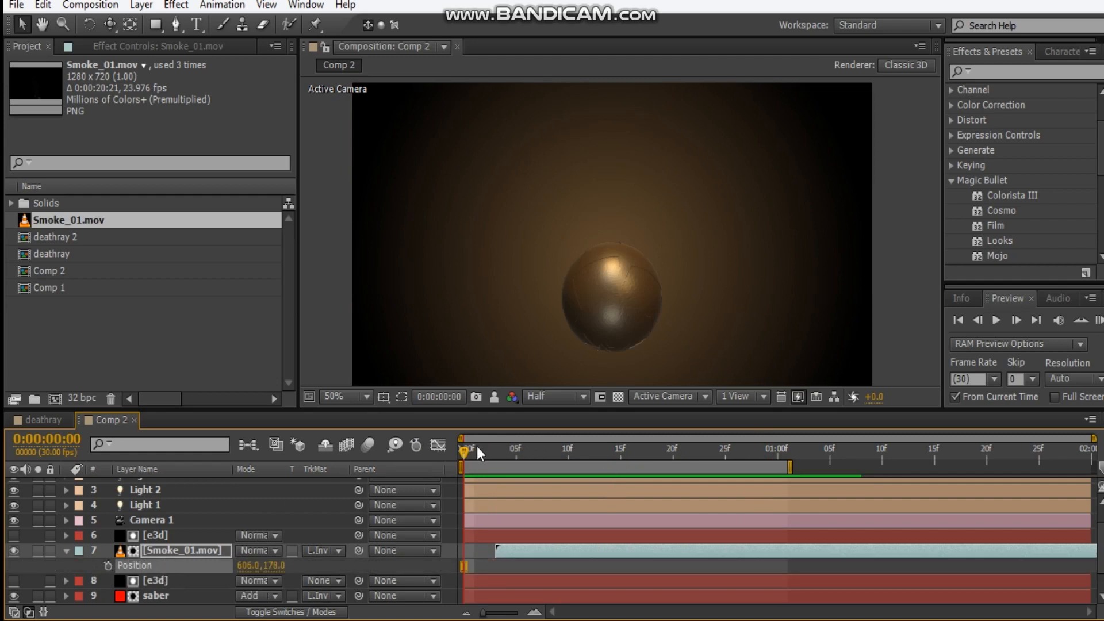
left_click(108, 566)
left_click_drag(477, 452, 677, 457)
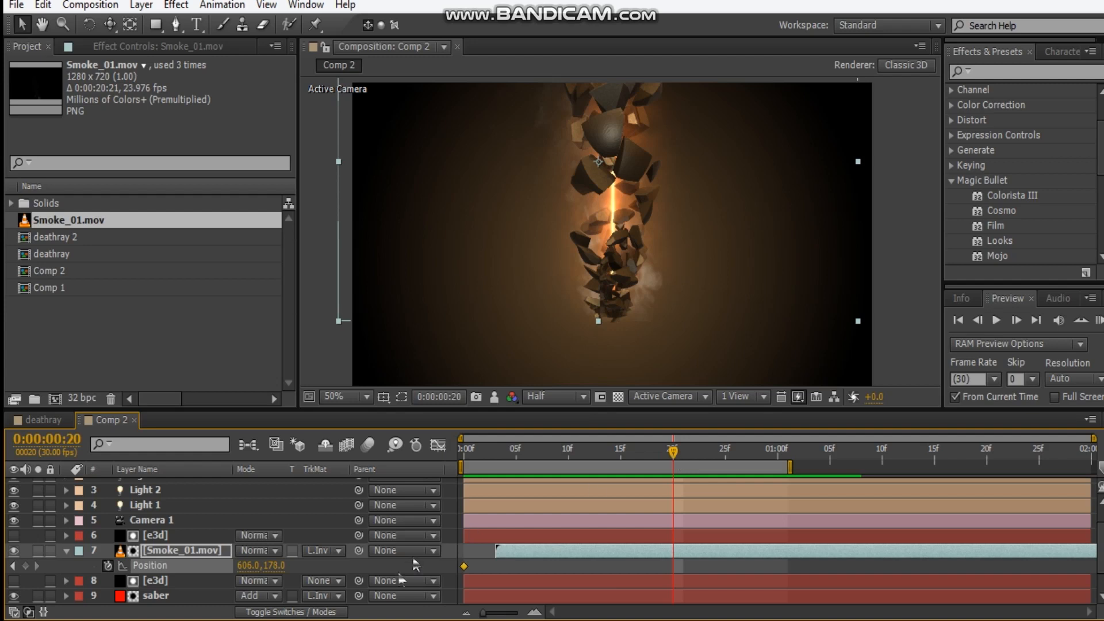
left_click_drag(467, 568, 671, 569)
- Keyframe the smoke rising after the fragments, with position 606, -44 at frame 24, 606, -316 at frame 29 and 606, -388 at frame 31
left_click_drag(675, 453, 713, 454)
left_click_drag(657, 266, 661, 167)
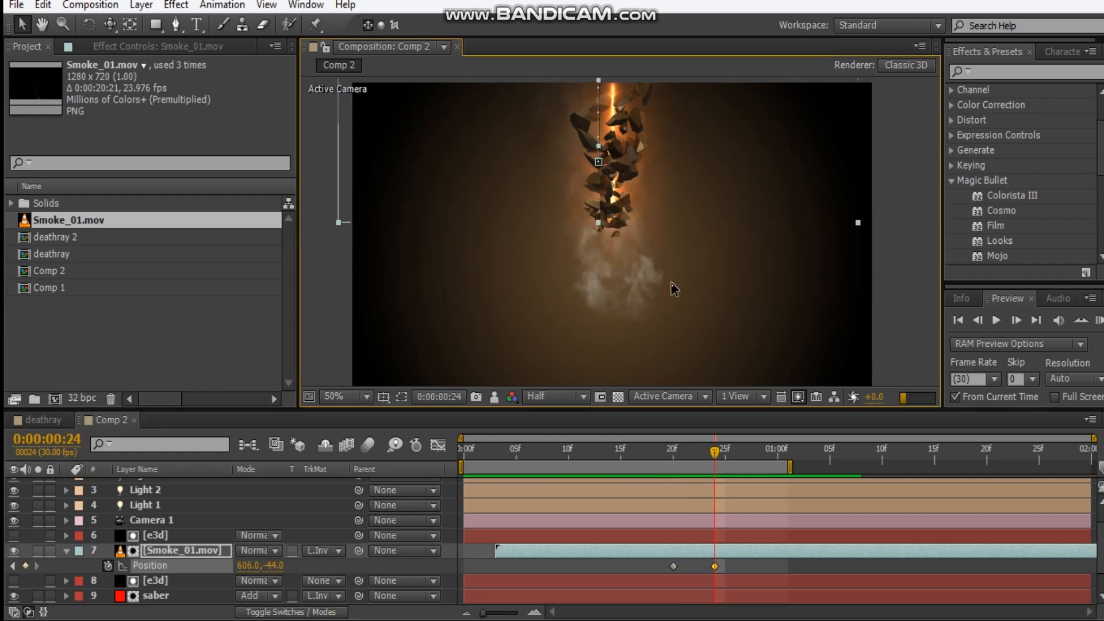
left_click_drag(715, 451, 771, 459)
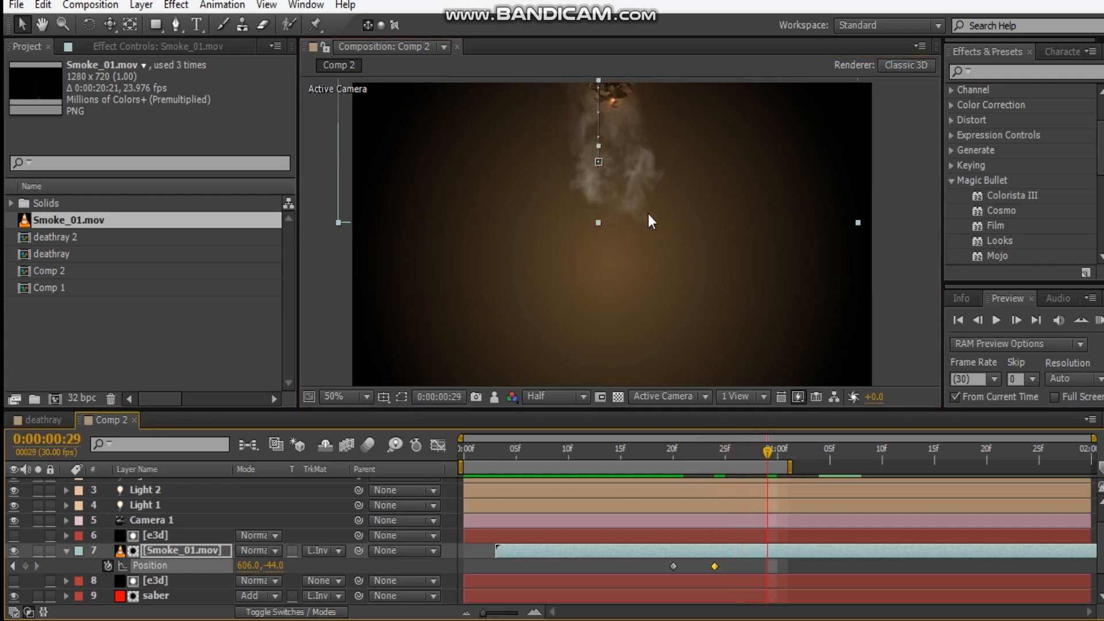
left_click_drag(651, 221, 638, 131)
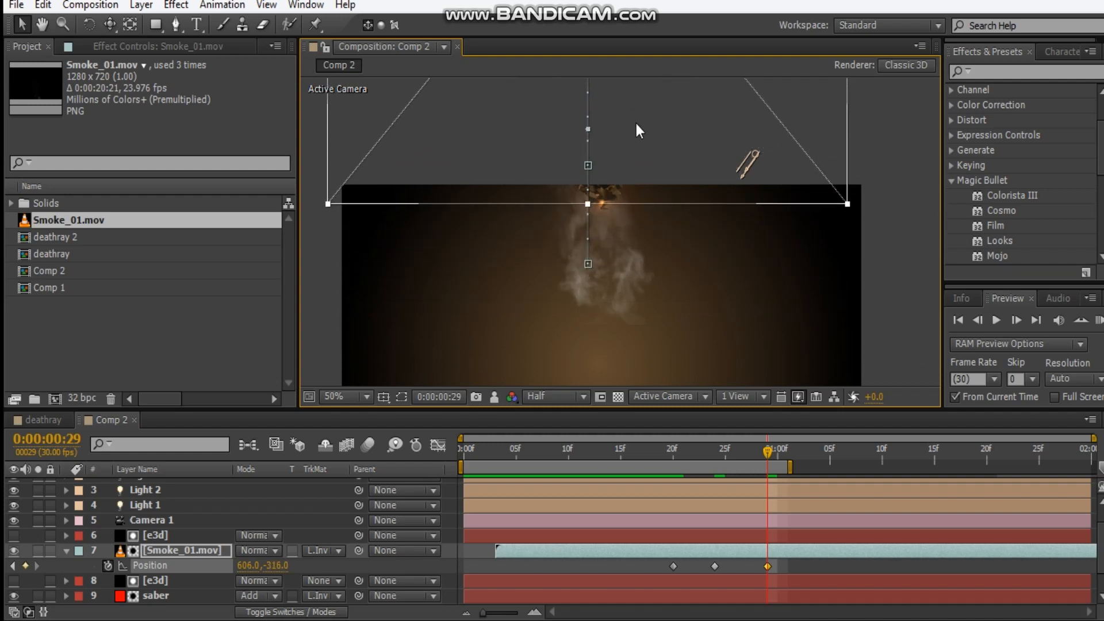
left_click_drag(767, 454, 780, 462)
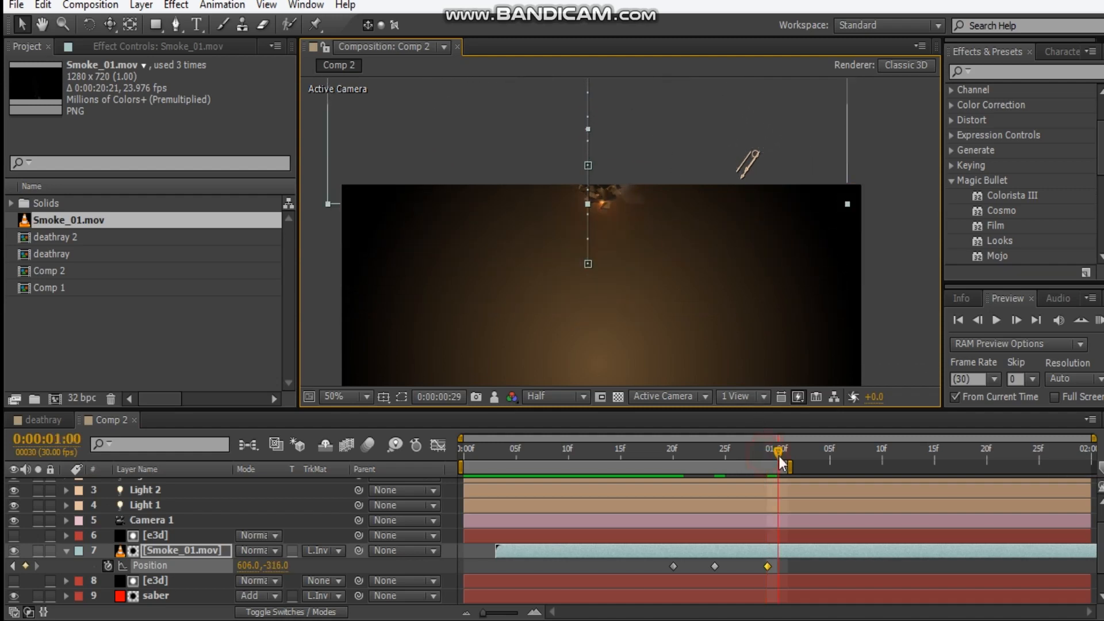
left_click(785, 456)
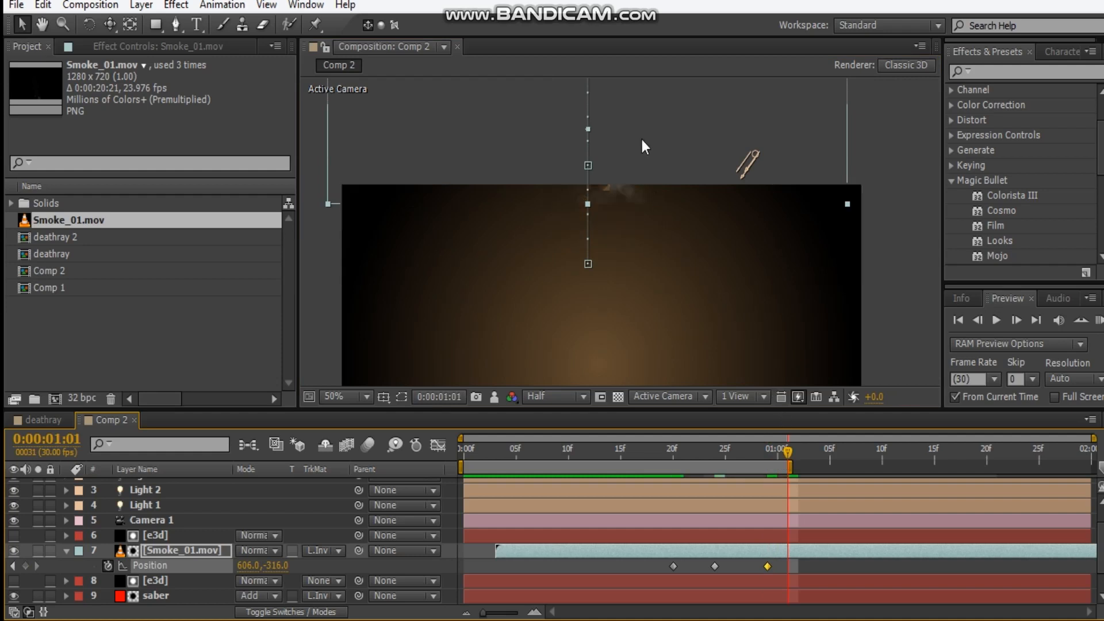
left_click_drag(642, 141, 641, 108)
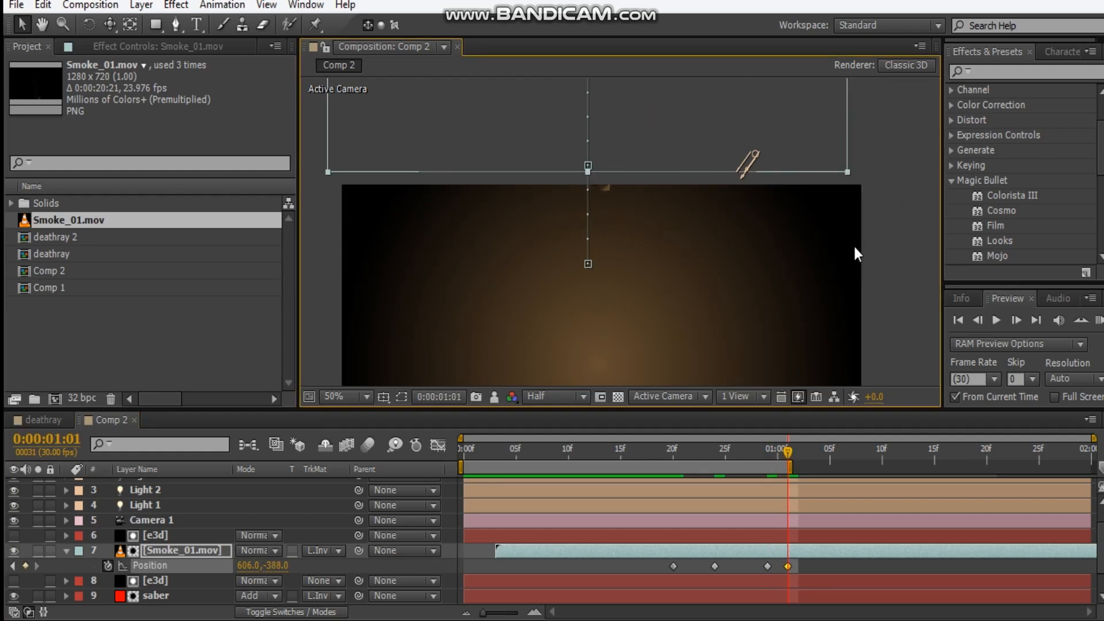
- Return to the first frame and create an adjustment layer named cc above all other layers
left_click_drag(783, 453, 461, 457)
key("space")
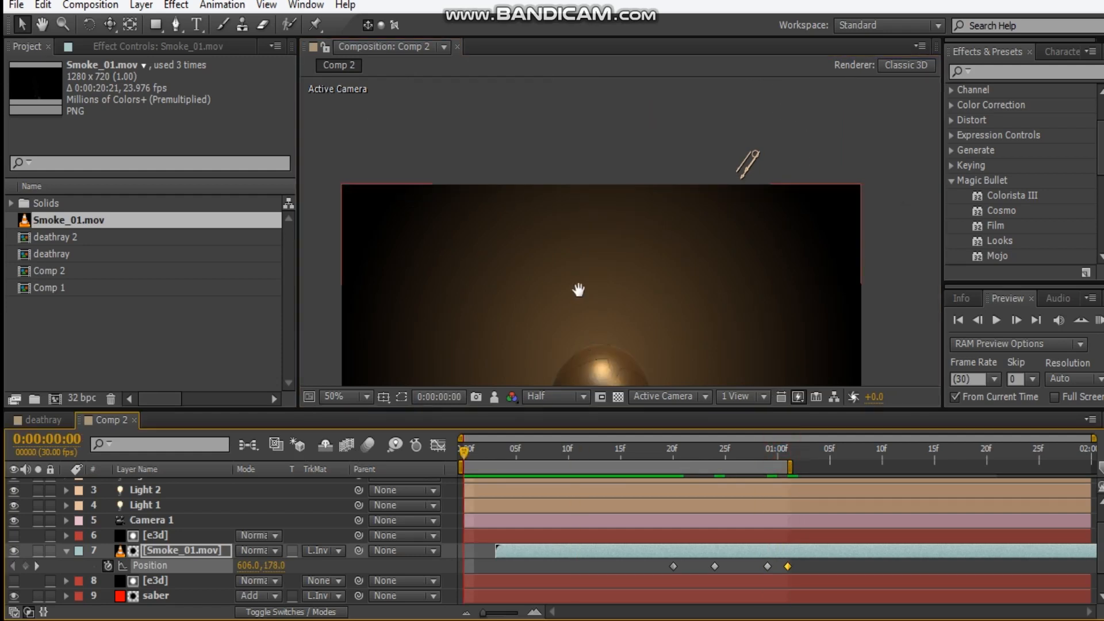
left_click_drag(578, 310, 570, 189)
scroll(574, 198, "down", 2)
scroll(594, 229, "up", 2)
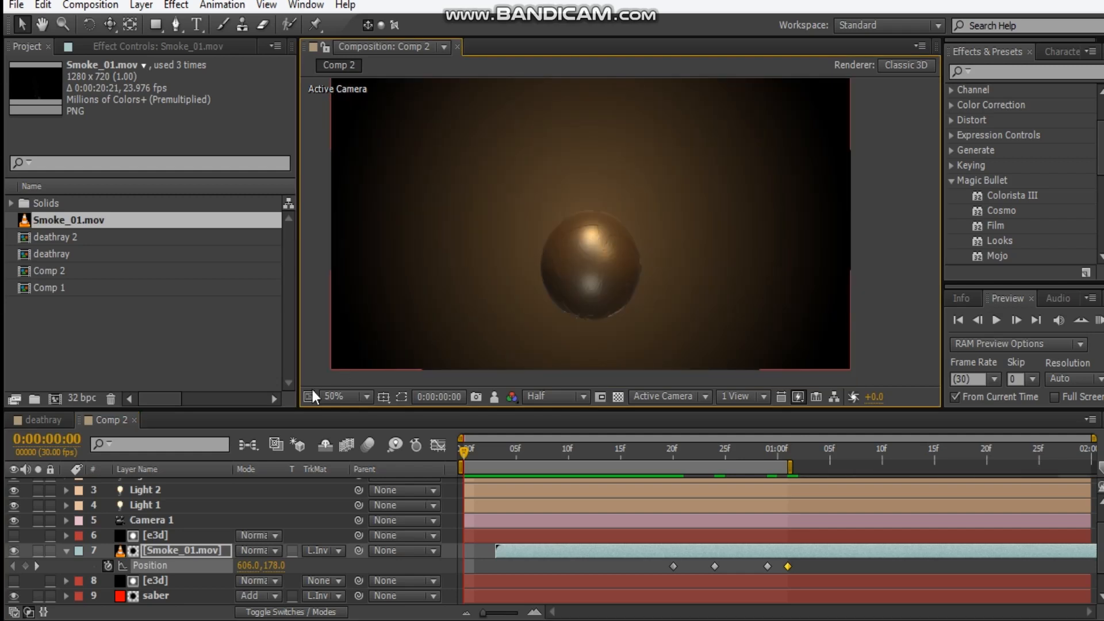
scroll(179, 529, "up", 2)
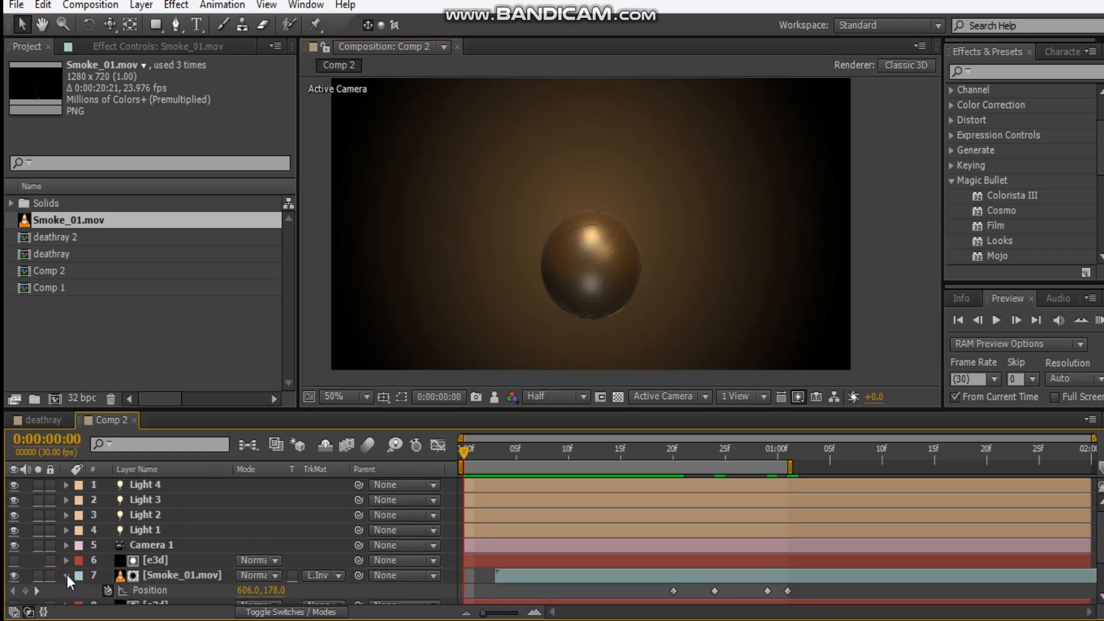
left_click(67, 575)
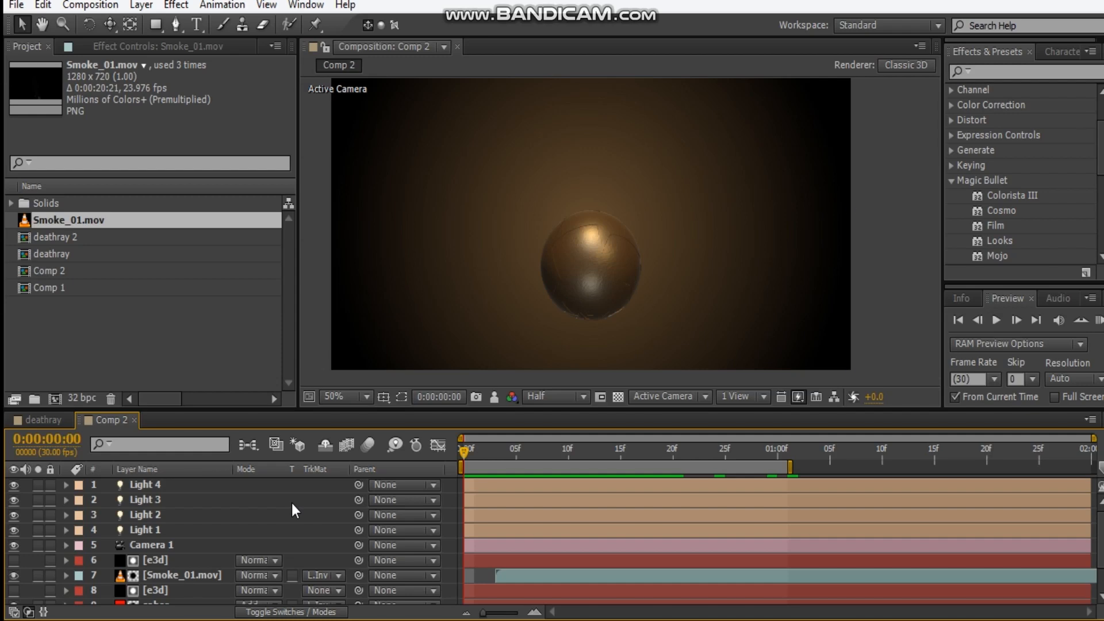
key("ctrl+alt+y")
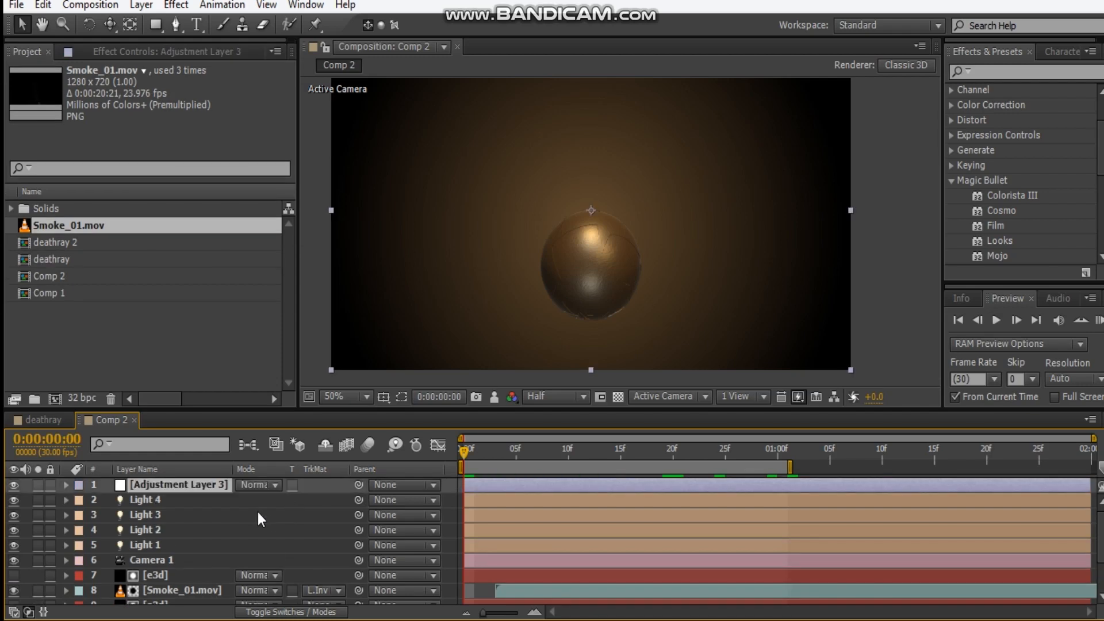
key("Return")
type("cc")
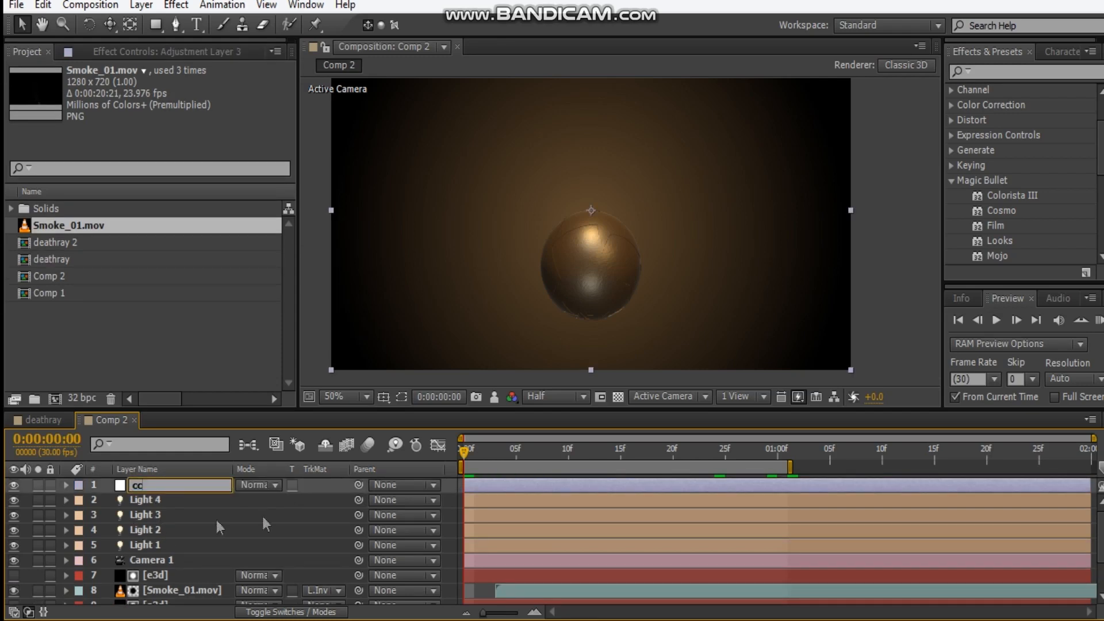
- Apply the Tint and Curves color correction effects to the cc adjustment layer
left_click(151, 52)
left_click(56, 178)
left_click(154, 217)
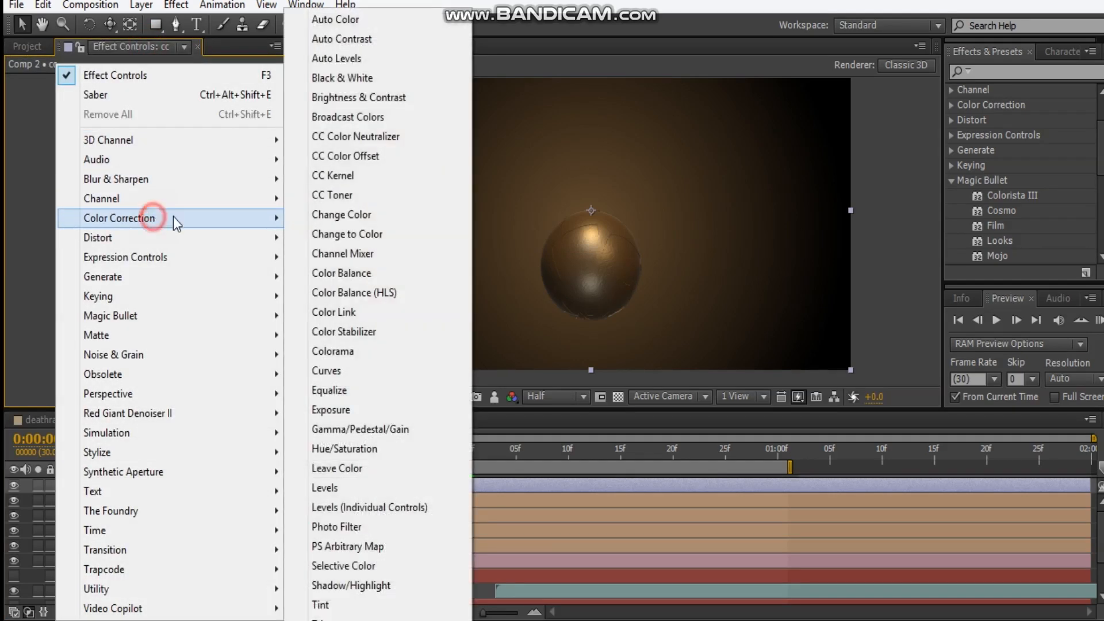
left_click(320, 604)
right_click(157, 299)
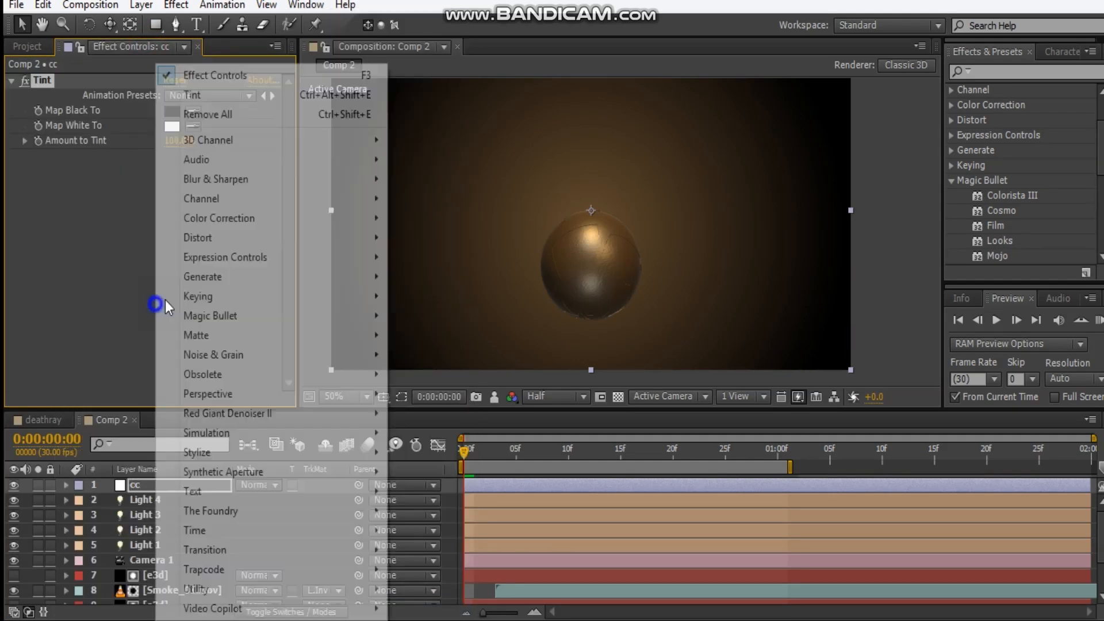
mouse_move(264, 220)
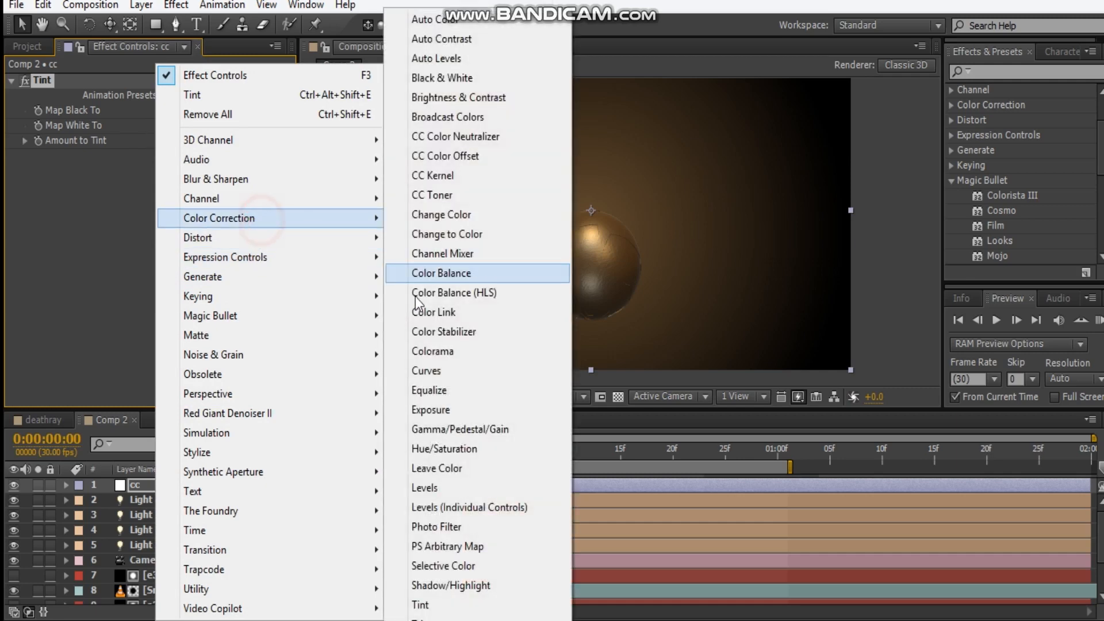
left_click(422, 373)
- Add a Glow effect to the cc adjustment layer below Curves
right_click(94, 393)
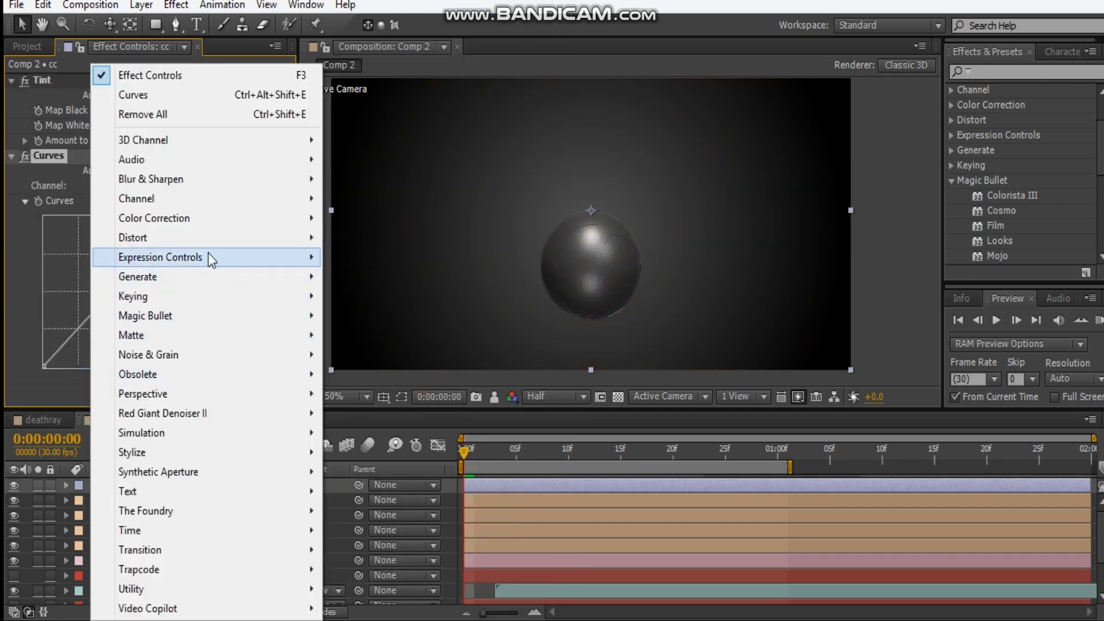
left_click(208, 219)
left_click(158, 451)
left_click(383, 296)
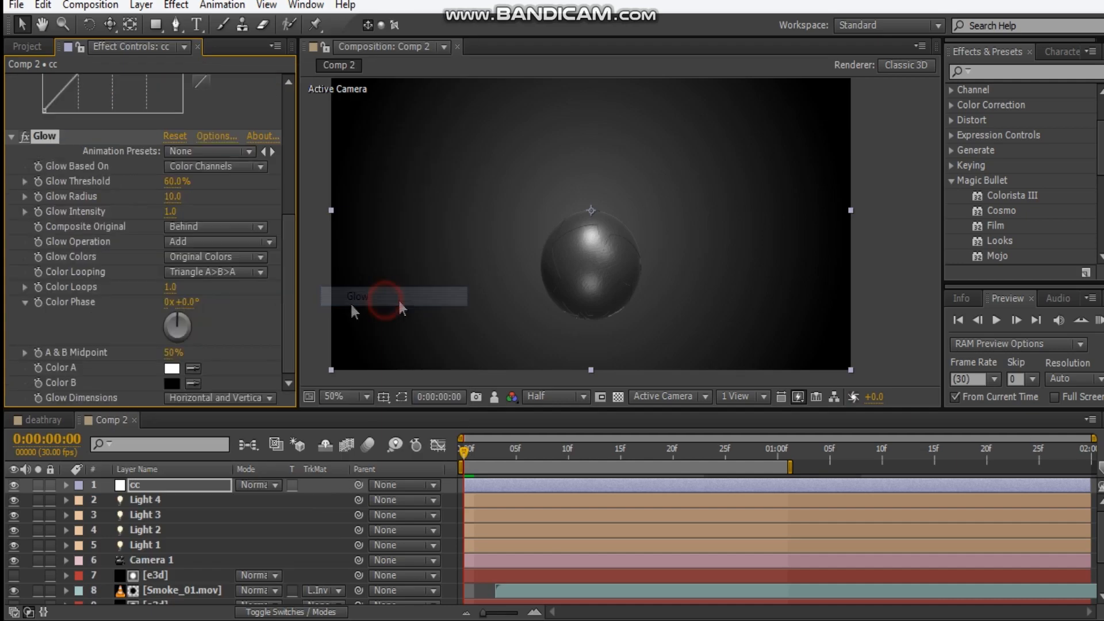
- Set the Amount to Tint to 15% on the cc layer and switch its Glow effect off
scroll(89, 247, "up", 5)
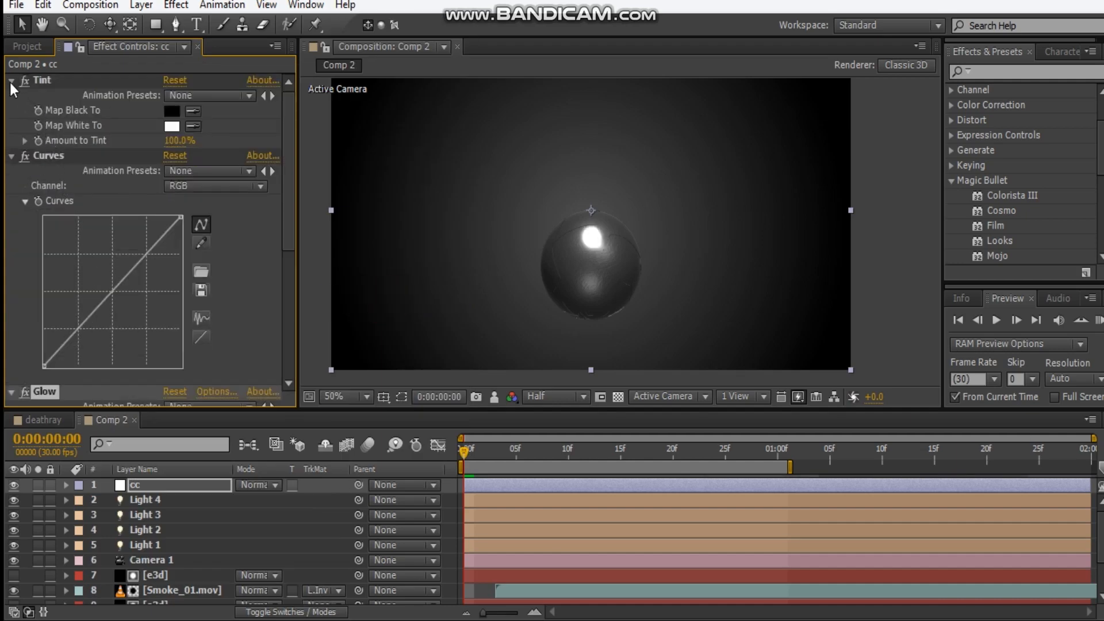
left_click(187, 141)
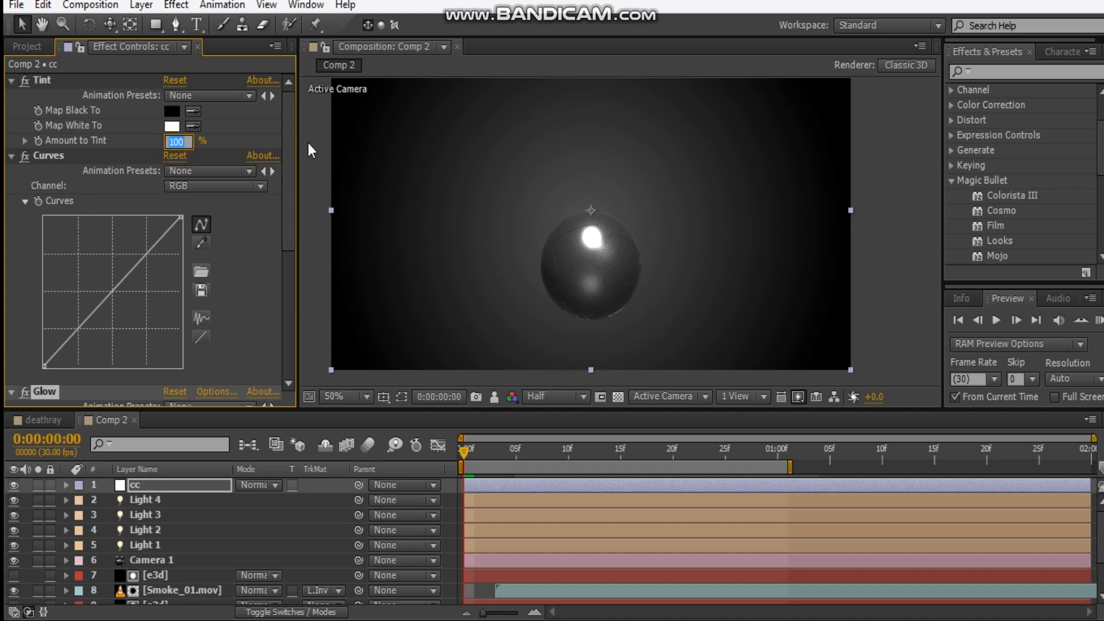
key("Return")
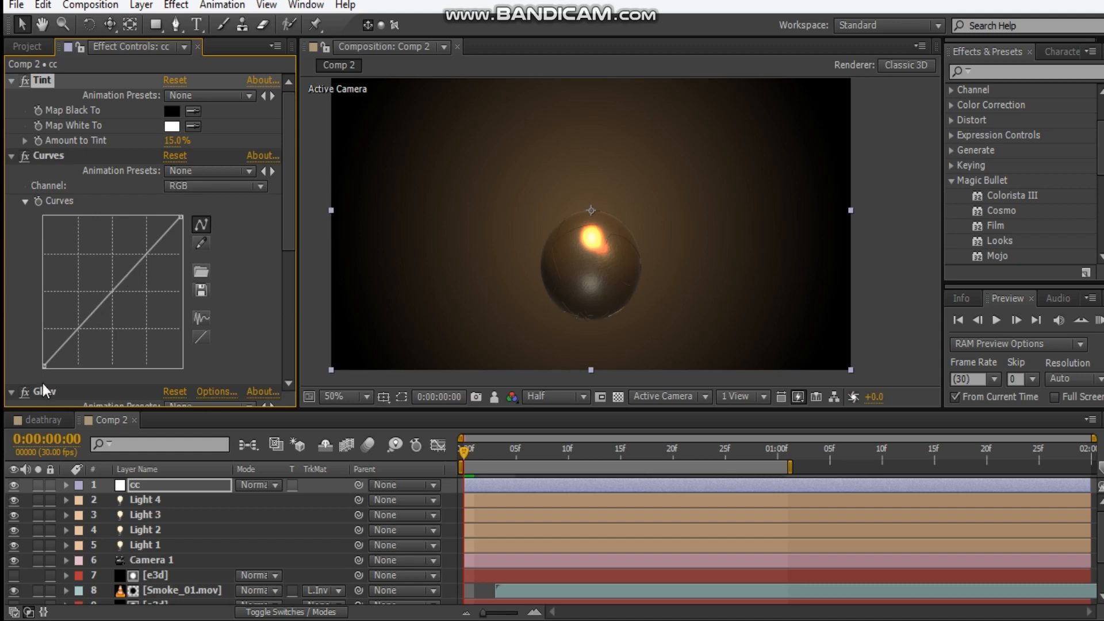
left_click(25, 394)
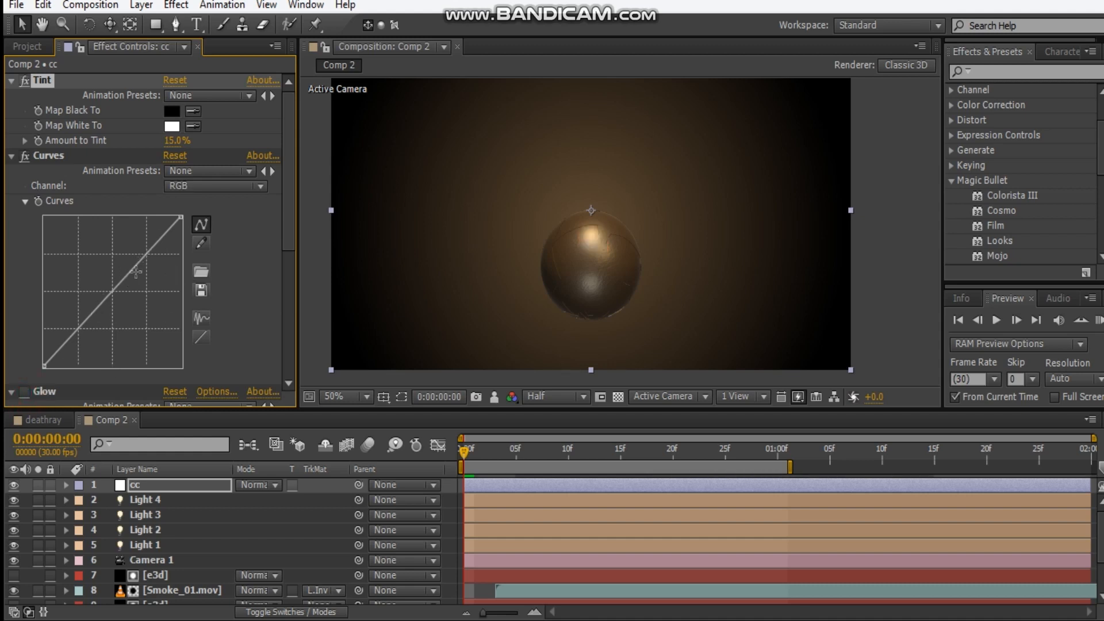
- At frame 14, shape the cc layer's RGB curve into an S-curve with darker shadows and brighter highlights
left_click(615, 468)
left_click(627, 461)
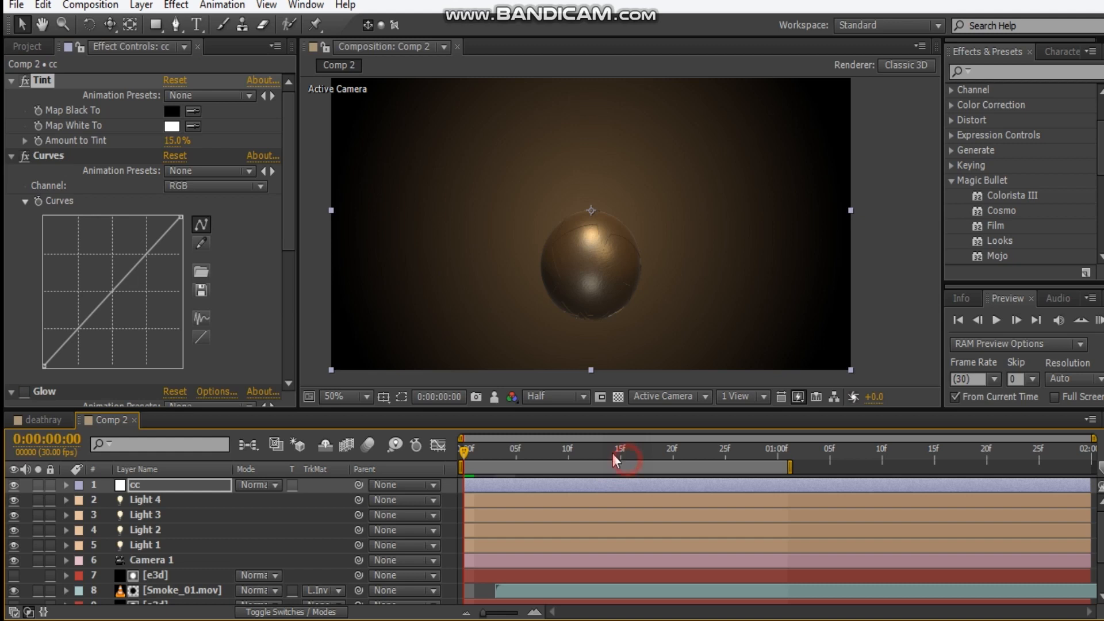
left_click(616, 459)
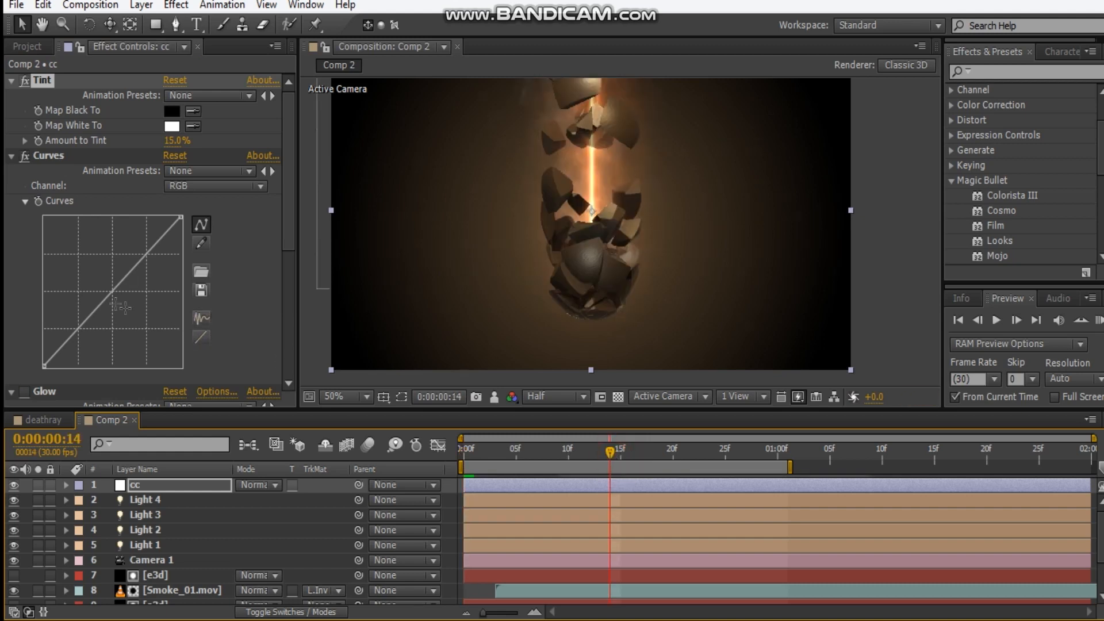
mouse_move(96, 309)
left_mouse_down()
mouse_move(93, 337)
mouse_move(67, 358)
mouse_move(92, 317)
mouse_move(99, 331)
left_mouse_up()
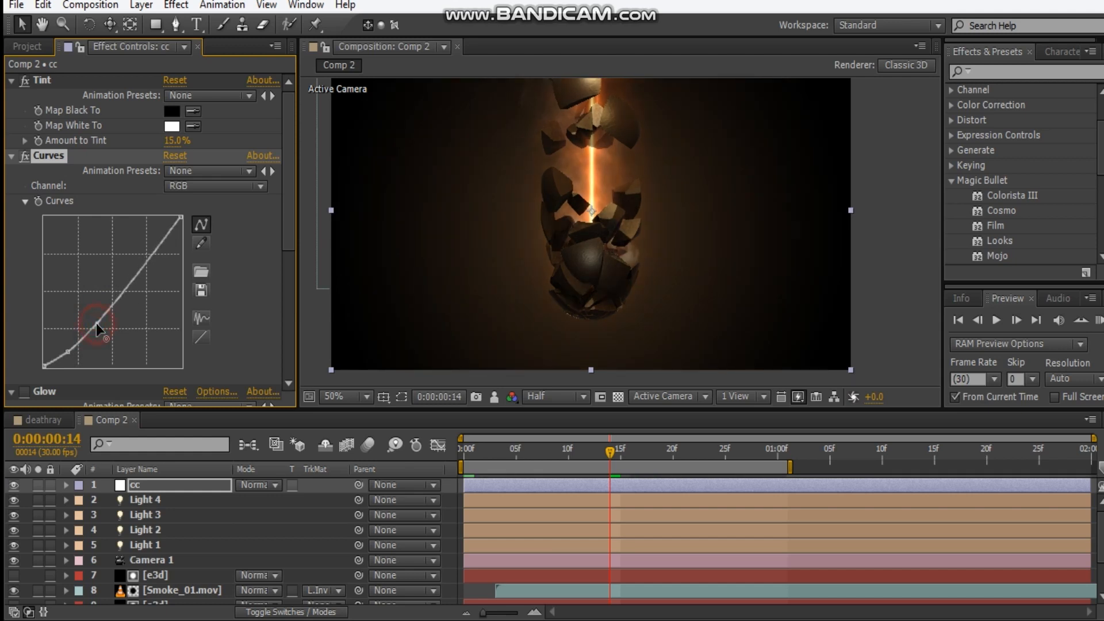
left_click_drag(68, 352, 68, 347)
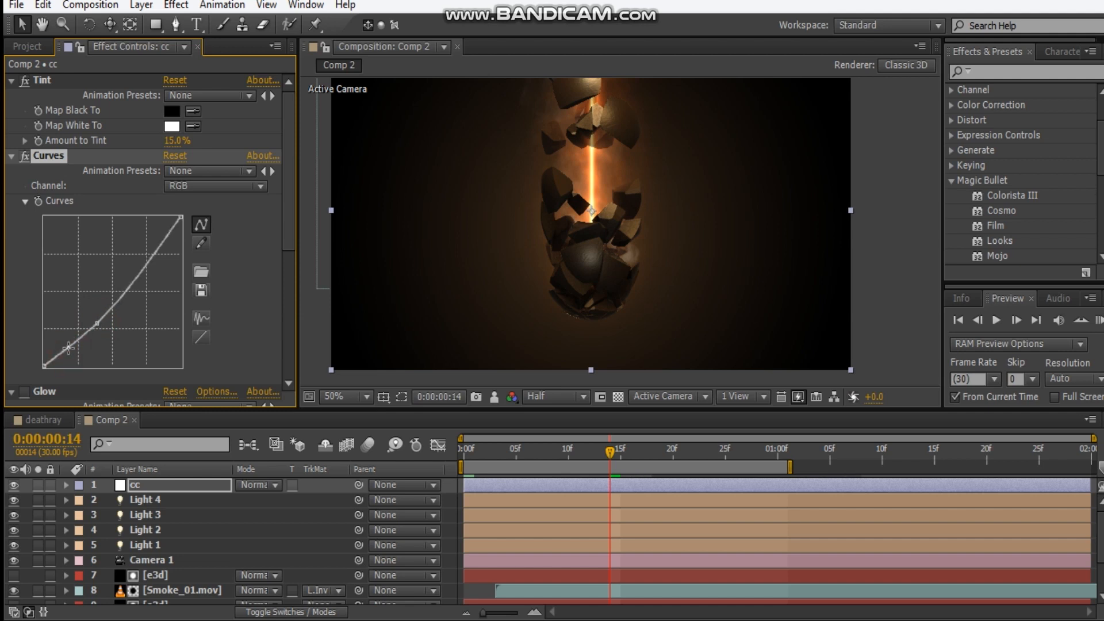
left_click_drag(143, 263, 136, 261)
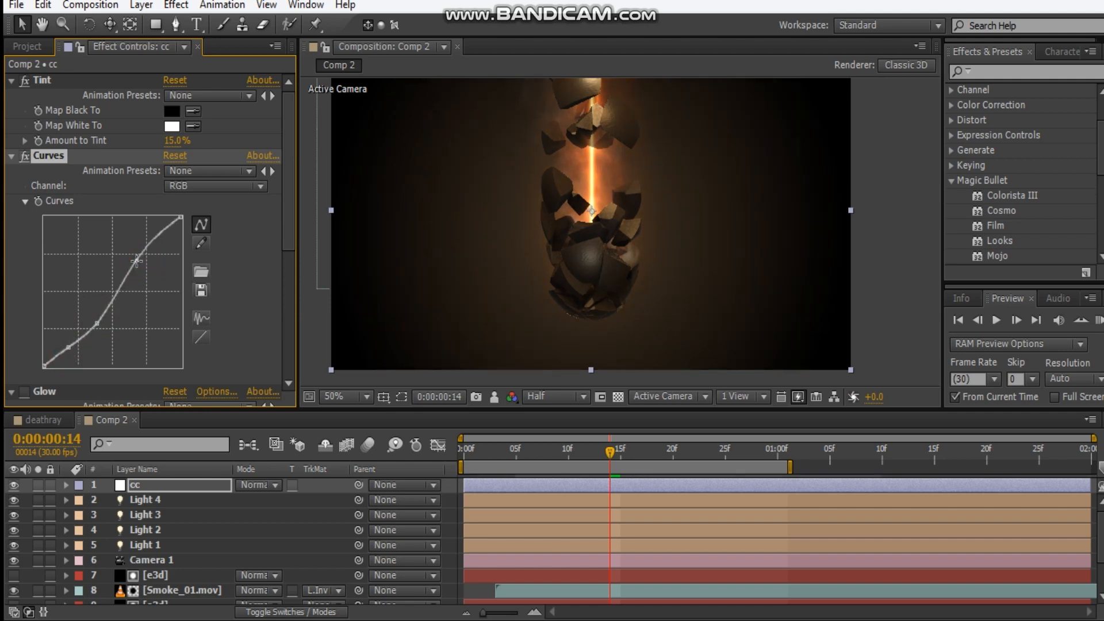
- Compare the image with and without Curves, and pull the RGB curve's shadow point slightly lower
left_click(24, 157)
left_click(24, 157)
left_click(23, 158)
left_click(24, 157)
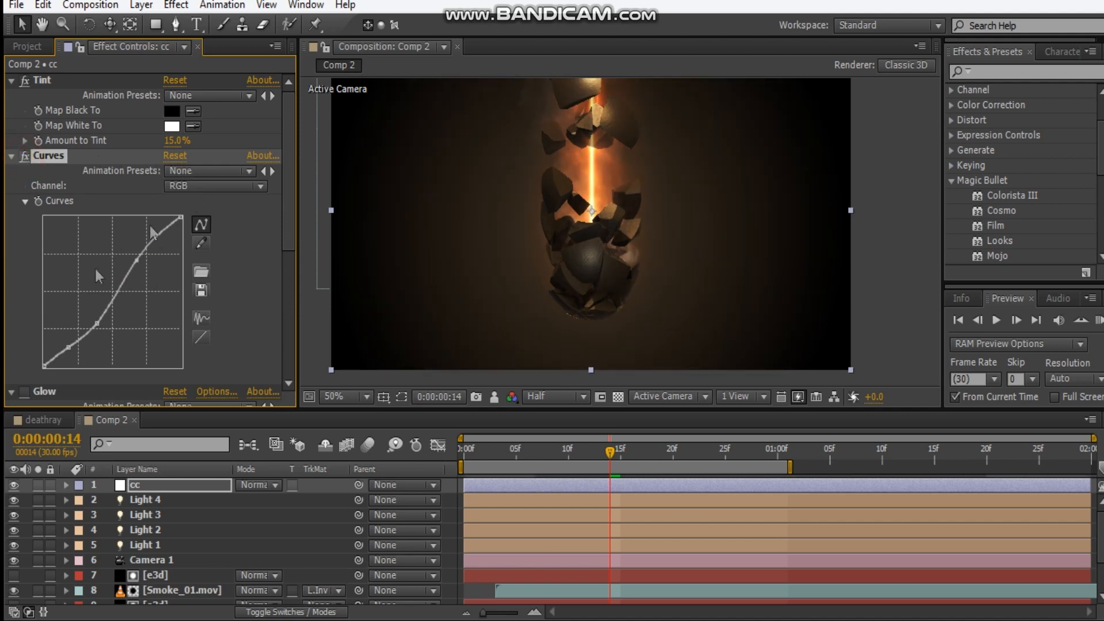
mouse_move(69, 345)
left_mouse_down()
mouse_move(58, 352)
mouse_move(67, 350)
left_mouse_up()
- Lift the midtones slightly on the Red curve and lower them slightly on the Blue curve to warm the image
left_click(236, 186)
left_click(212, 226)
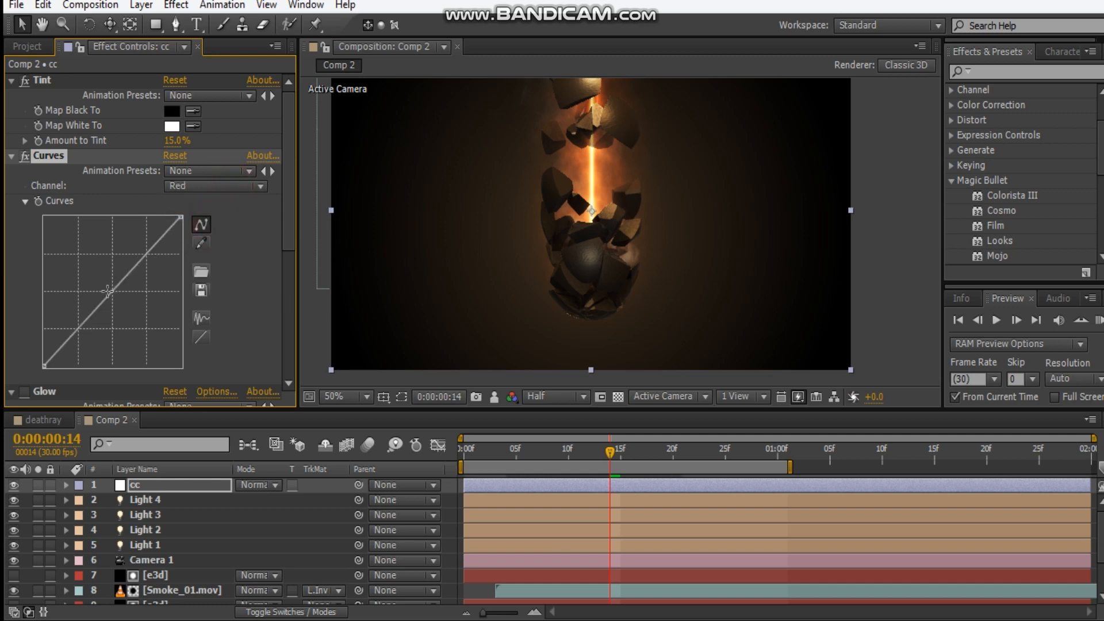
left_click(110, 293)
left_click_drag(110, 293, 108, 291)
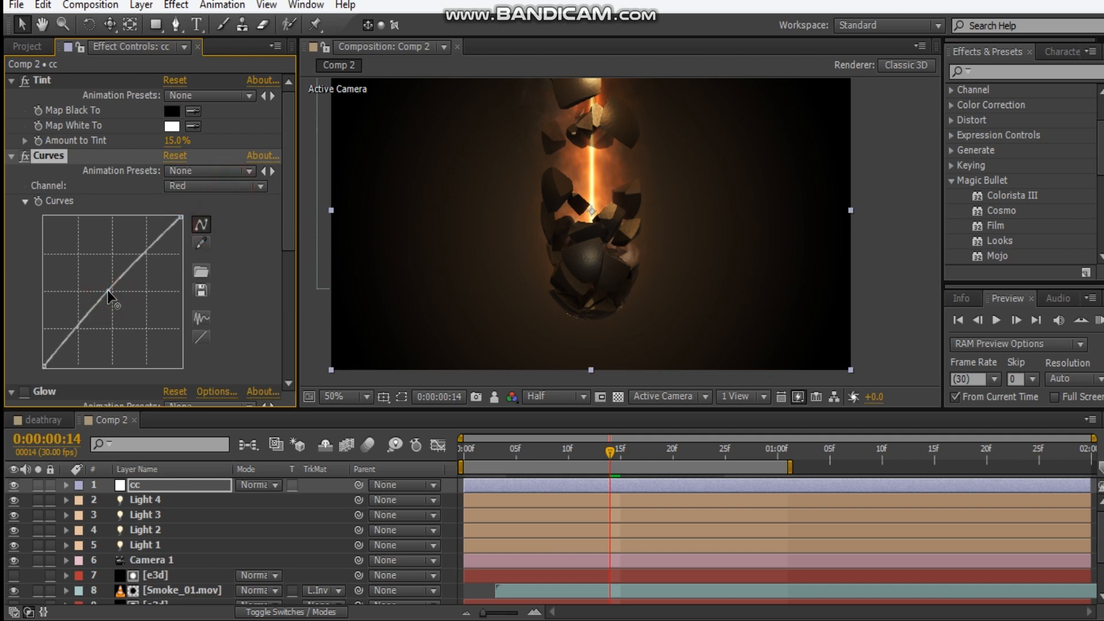
left_click(186, 188)
left_click(172, 264)
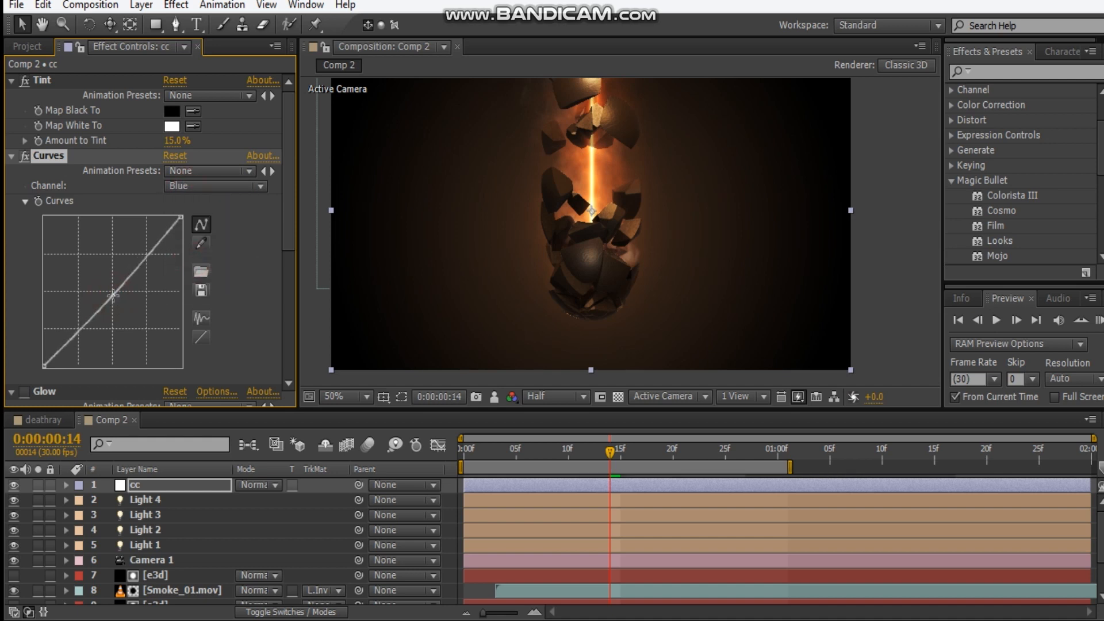
left_click(897, 287)
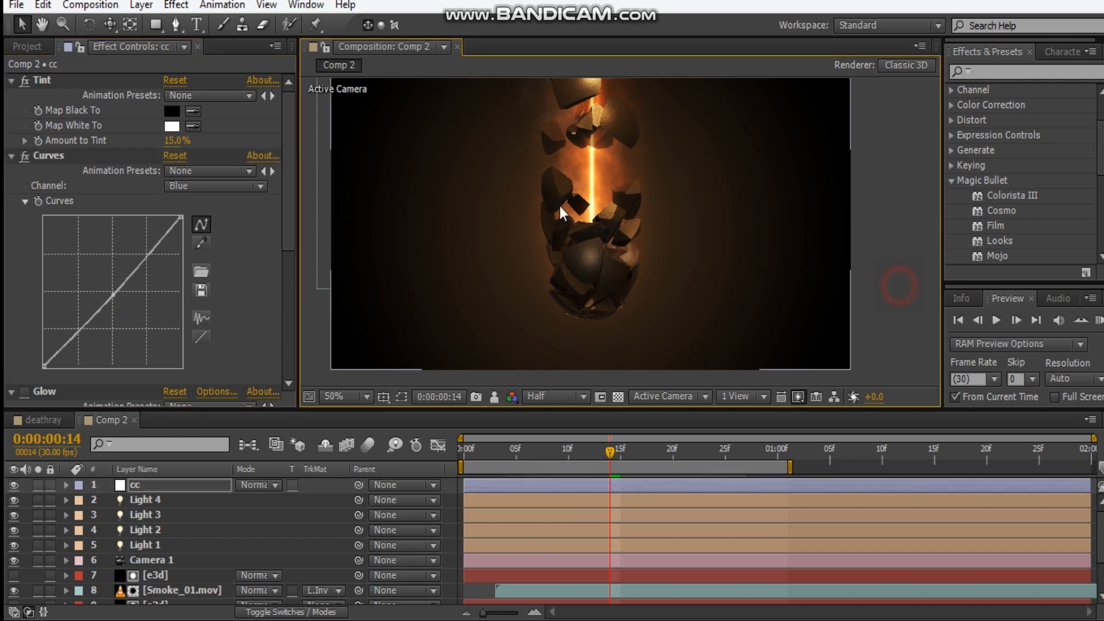
scroll(557, 239, "up", 1)
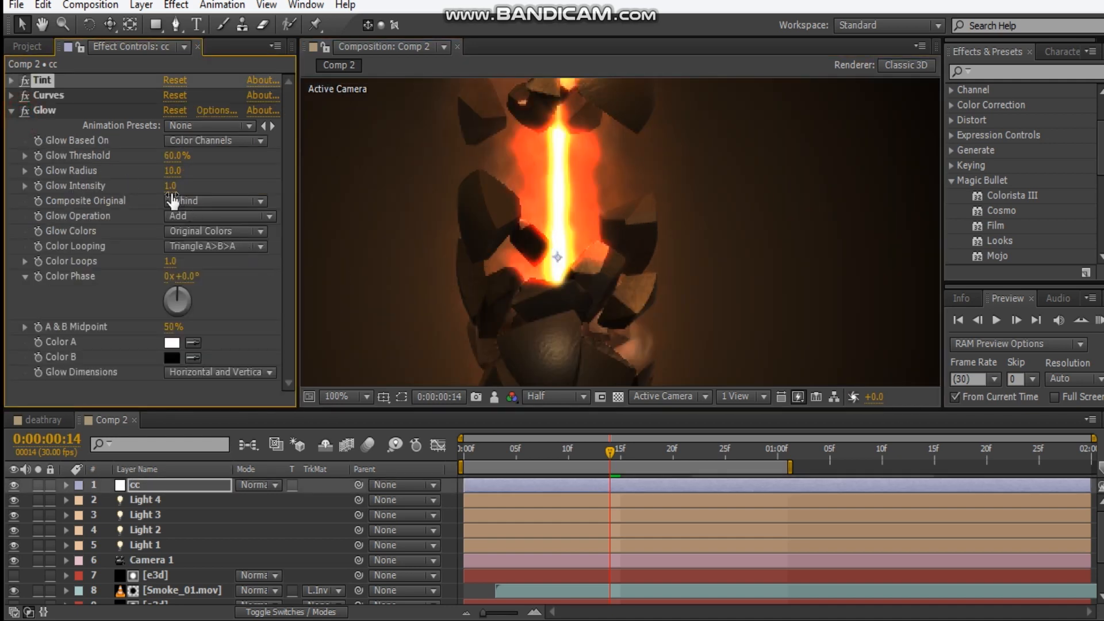
- Set the cc layer's Glow Intensity to 0.2 and its Glow Radius to 107
left_click_drag(171, 185, 117, 189)
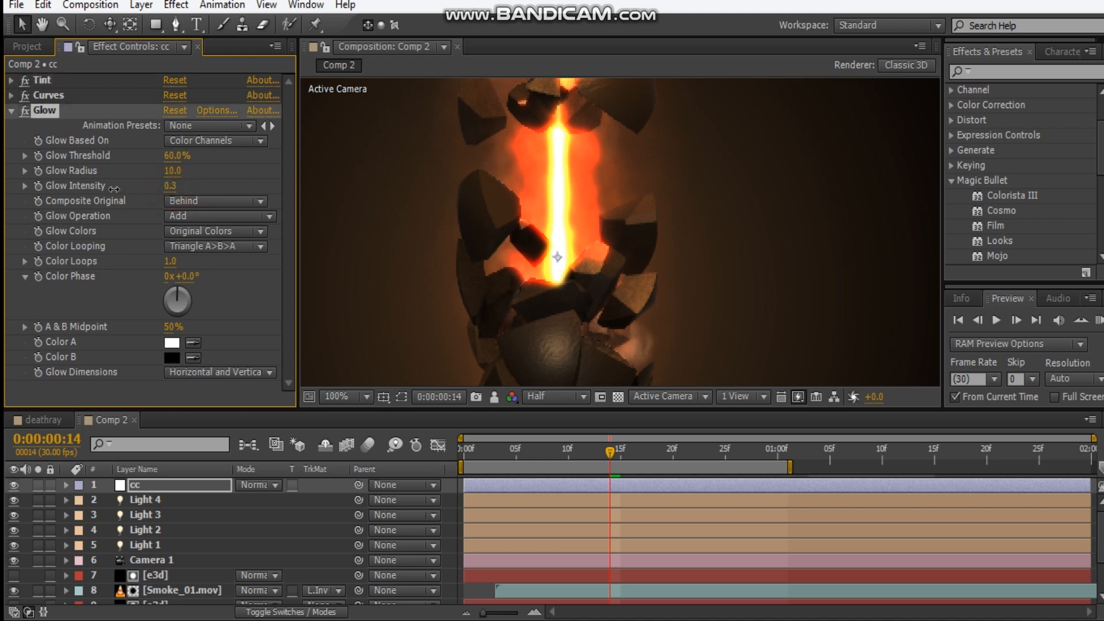
left_click_drag(170, 173, 225, 175)
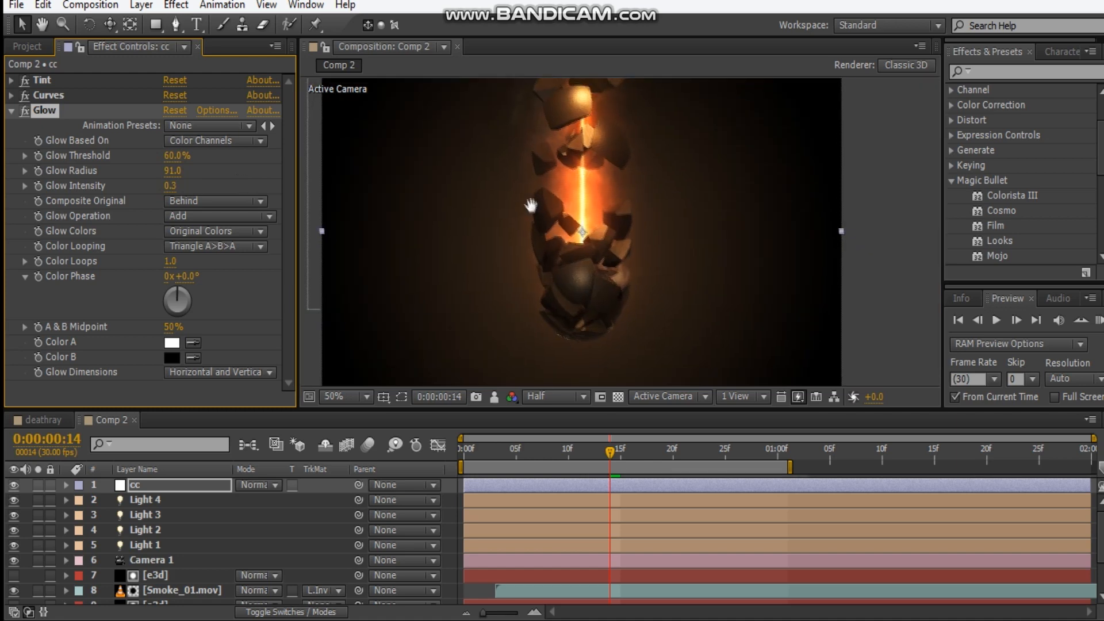
scroll(531, 206, "up", 2)
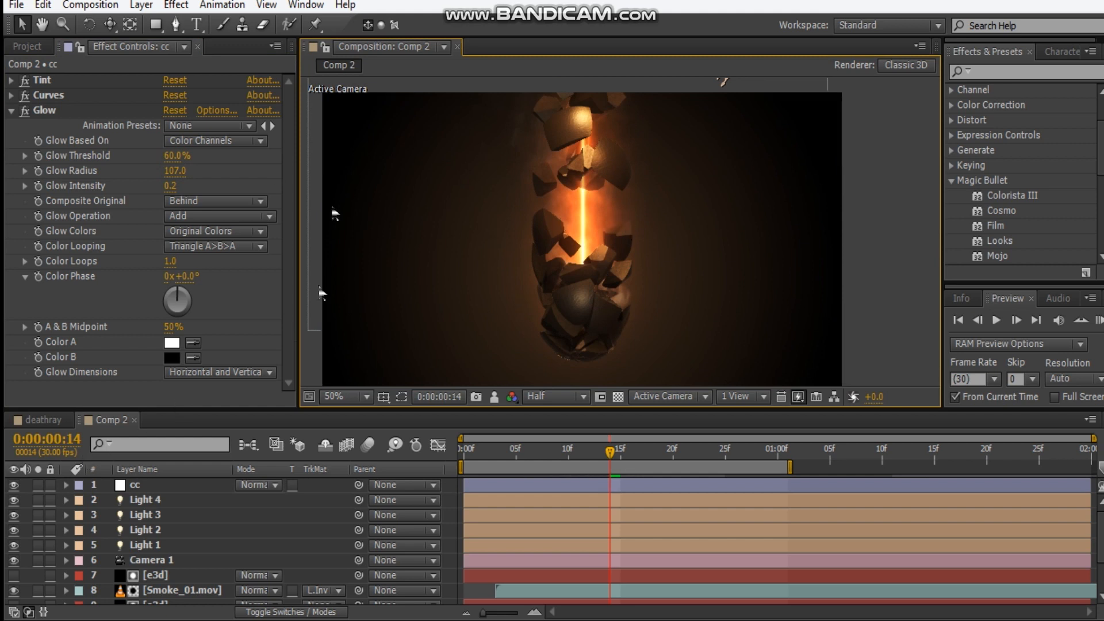
- Examine the glow on the beam and fragments up close, and view the full scene at frame 21
left_click(8, 121)
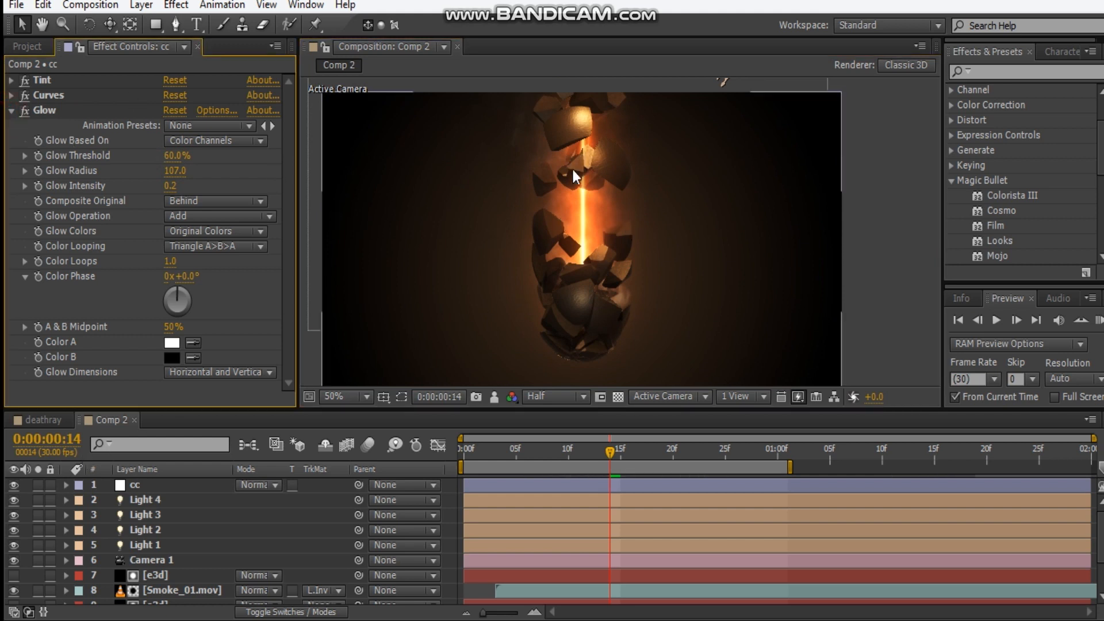
scroll(587, 187, "up", 2)
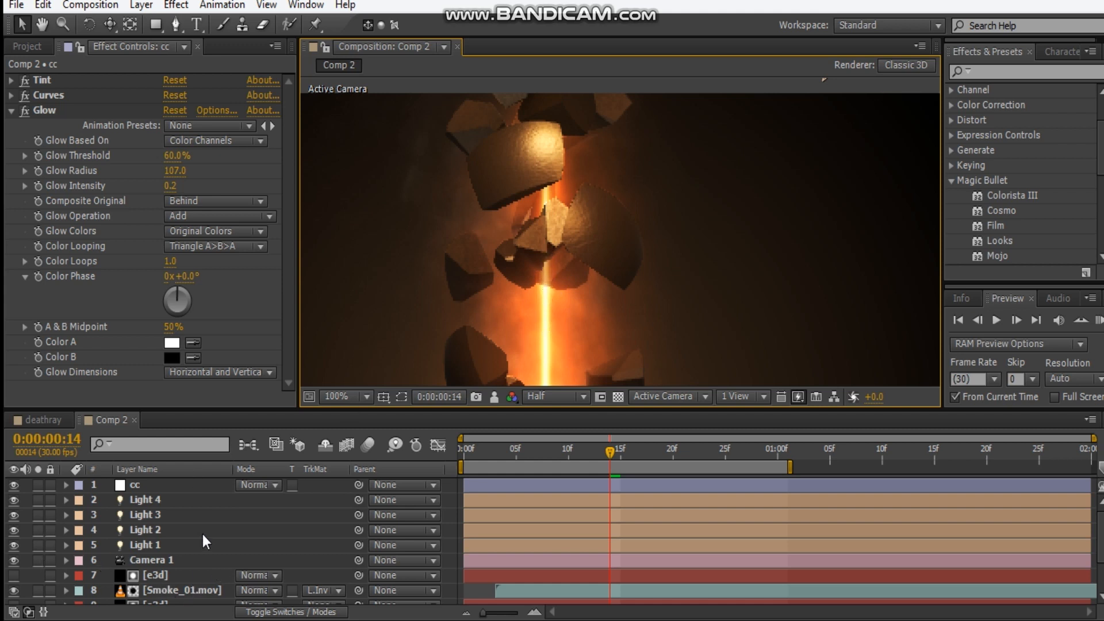
scroll(409, 566, "down", 3)
scroll(192, 594, "up", 3)
scroll(524, 383, "down", 2)
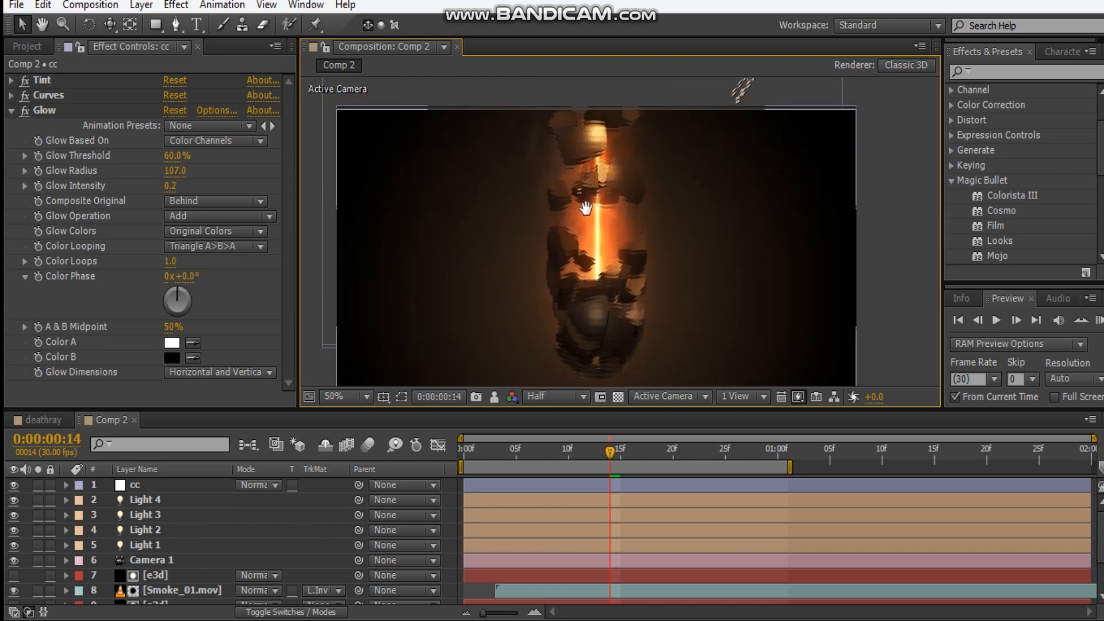
left_click_drag(608, 451, 683, 463)
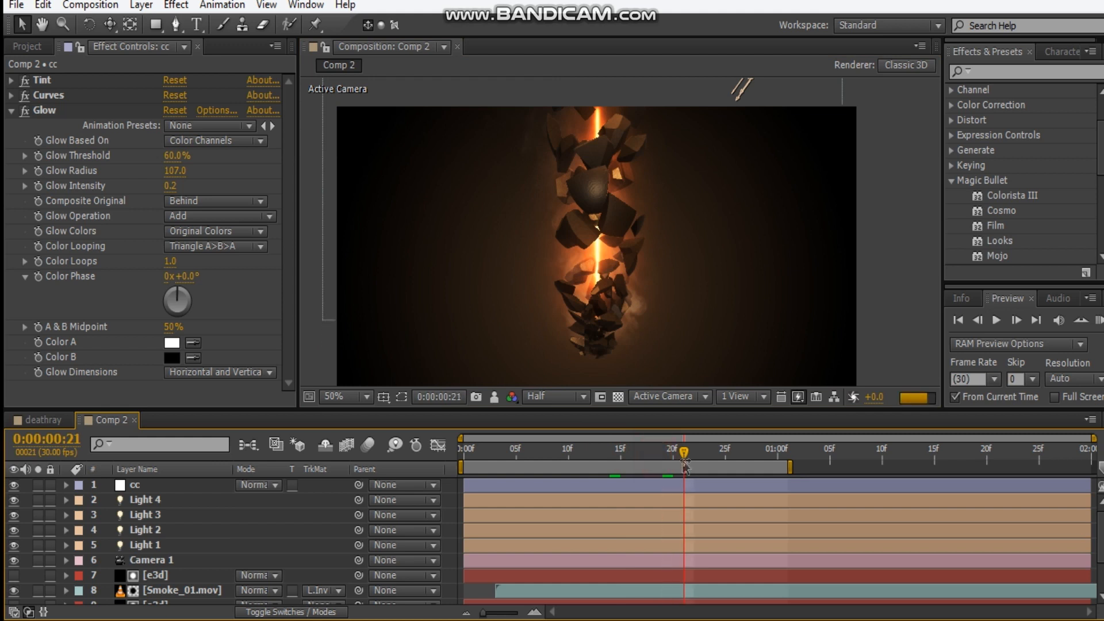
- Return to the first frame and set the saber layer's Glow Color to blue, 0155FF
key("Home")
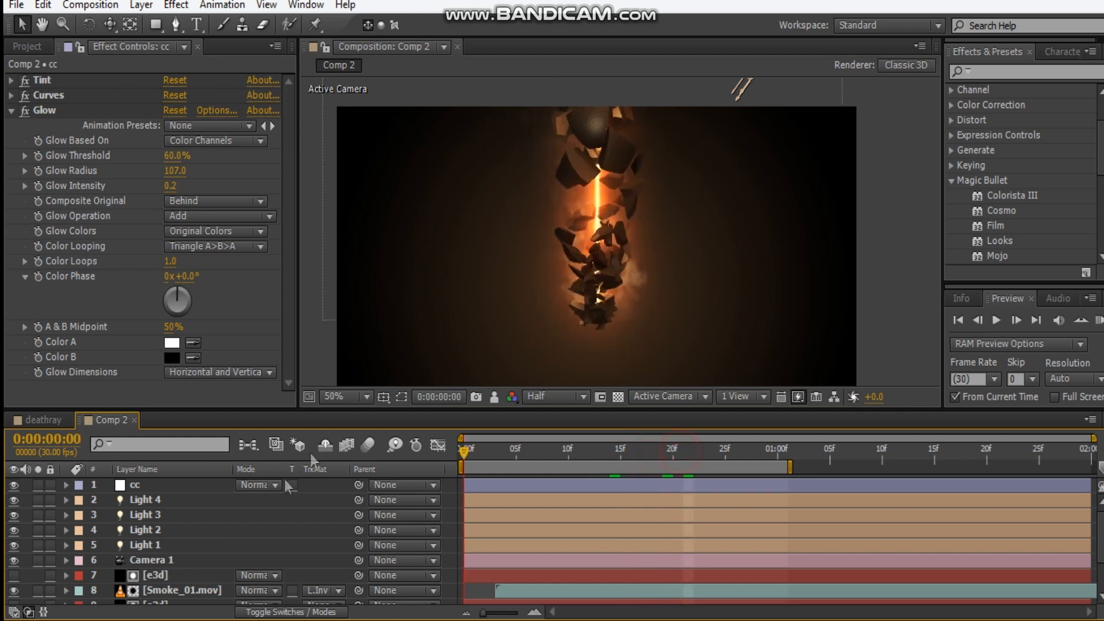
scroll(158, 587, "down", 3)
left_click(172, 573)
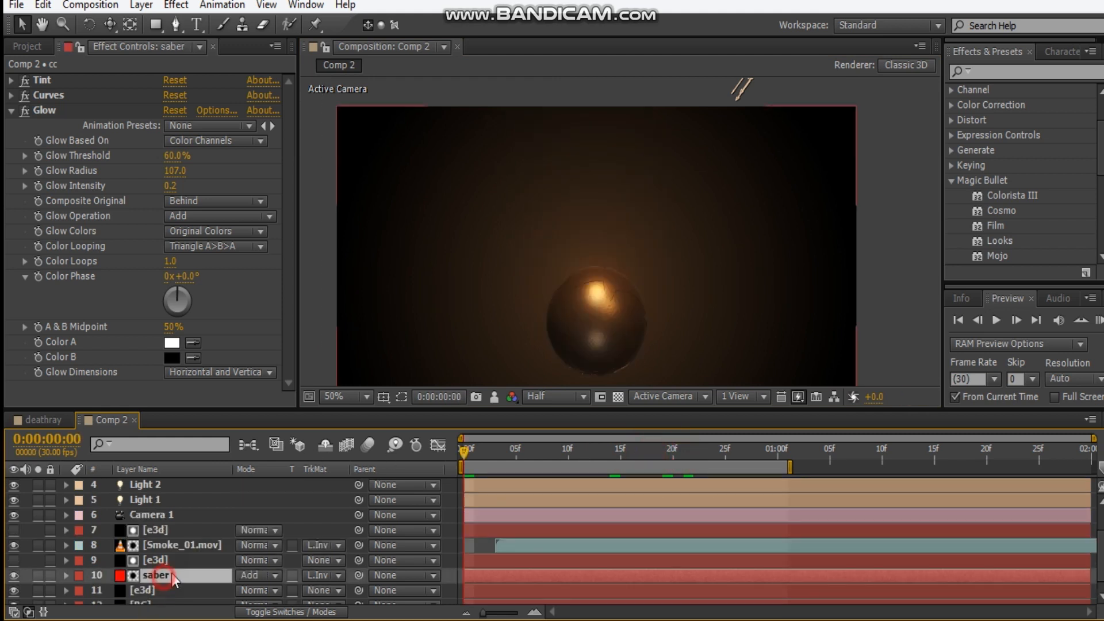
left_click(172, 141)
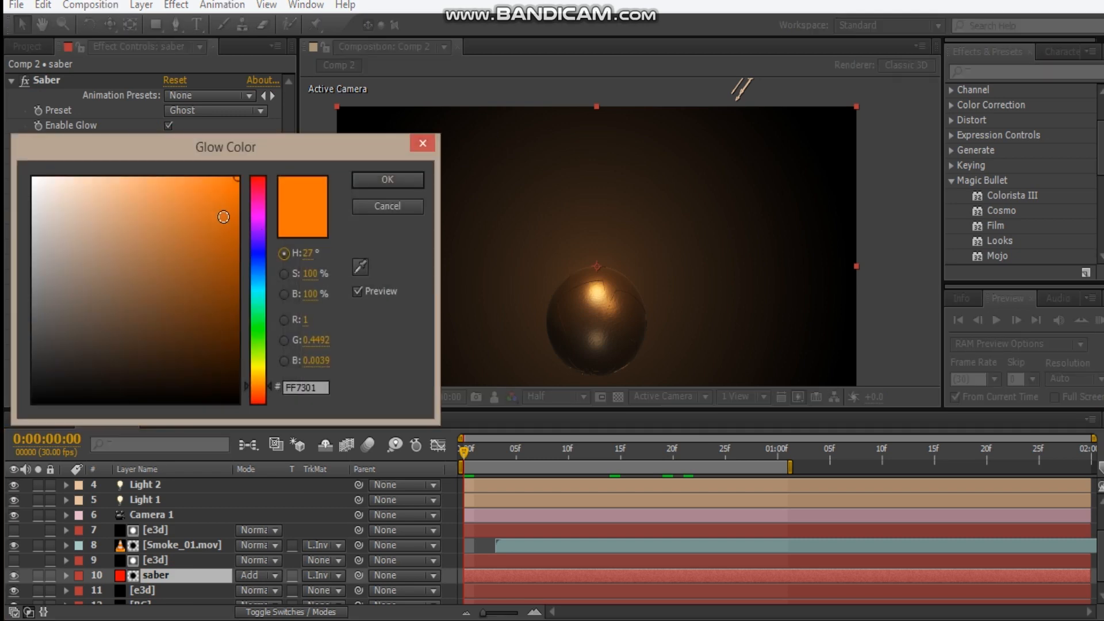
mouse_move(259, 262)
left_mouse_down()
mouse_move(262, 281)
mouse_move(261, 268)
left_mouse_up()
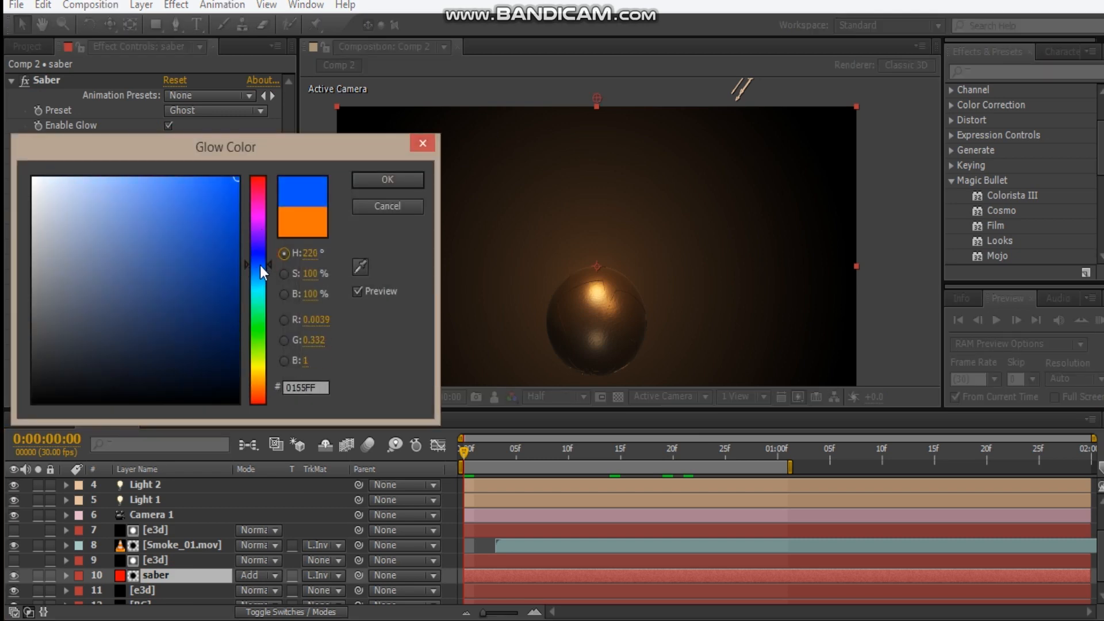
left_click(397, 185)
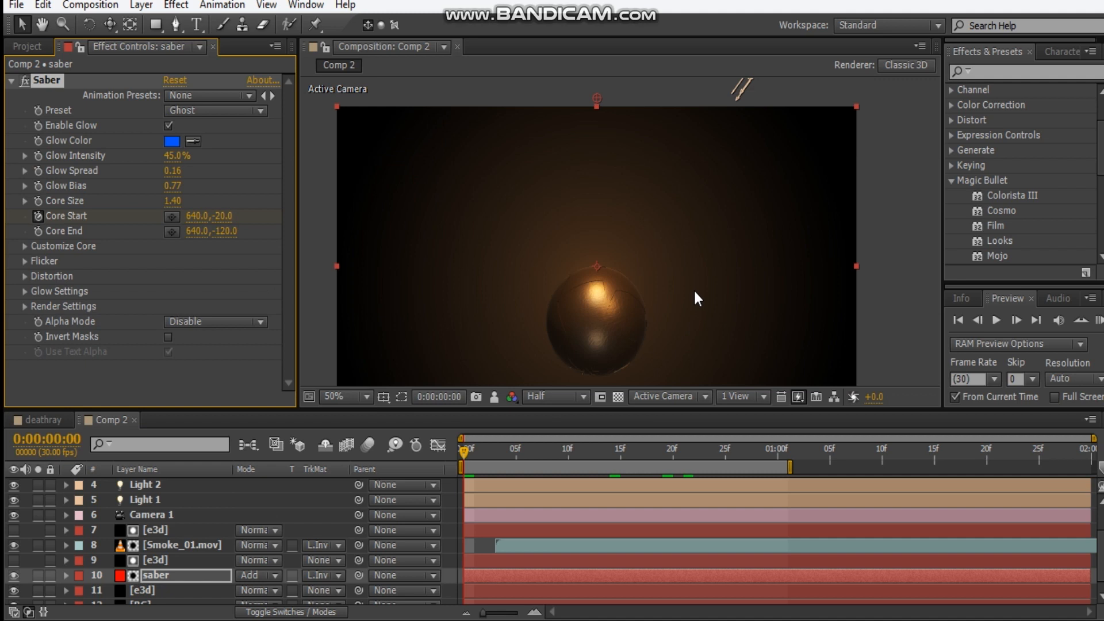
- Change the color of the Light 4 spotlight to blue
scroll(132, 560, "up", 3)
left_click(166, 501)
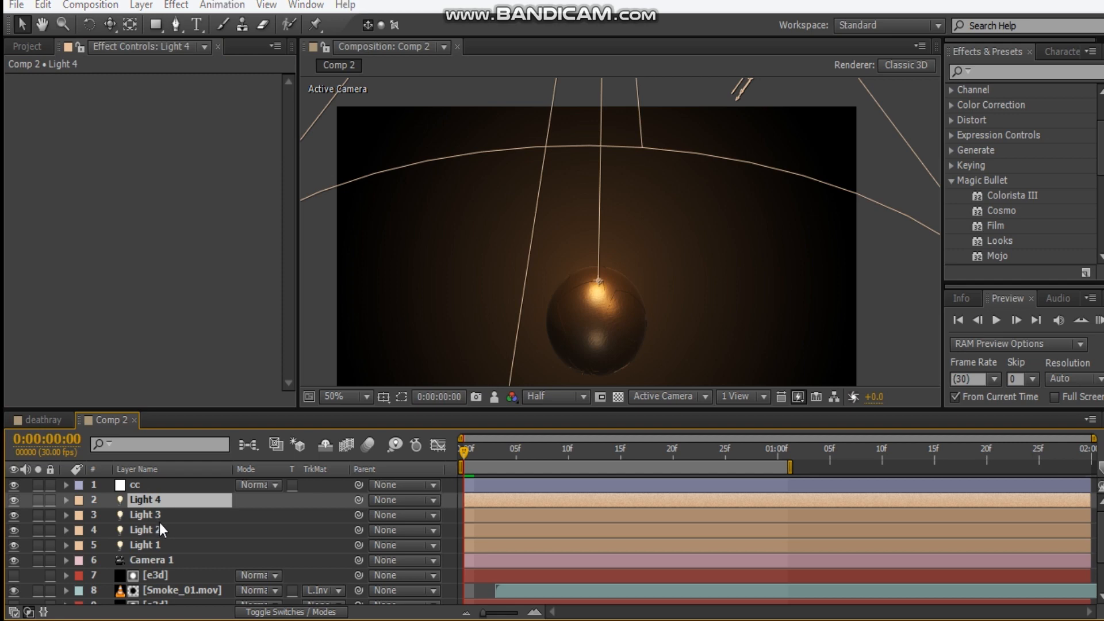
key("ctrl+shift+l")
left_click(288, 169)
left_click_drag(262, 339, 263, 274)
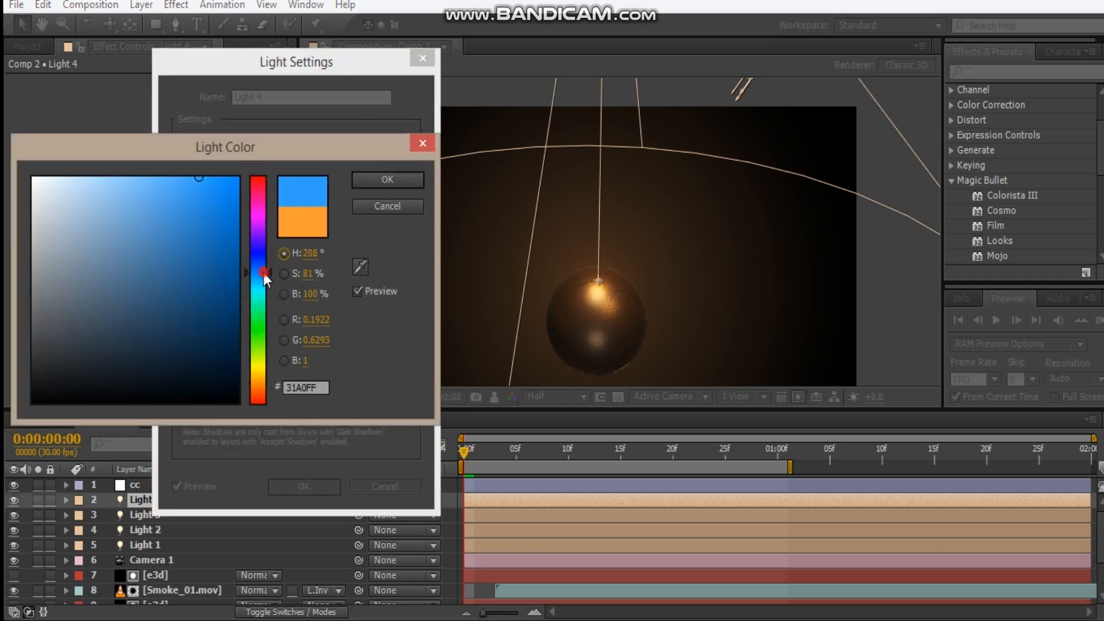
left_click(362, 179)
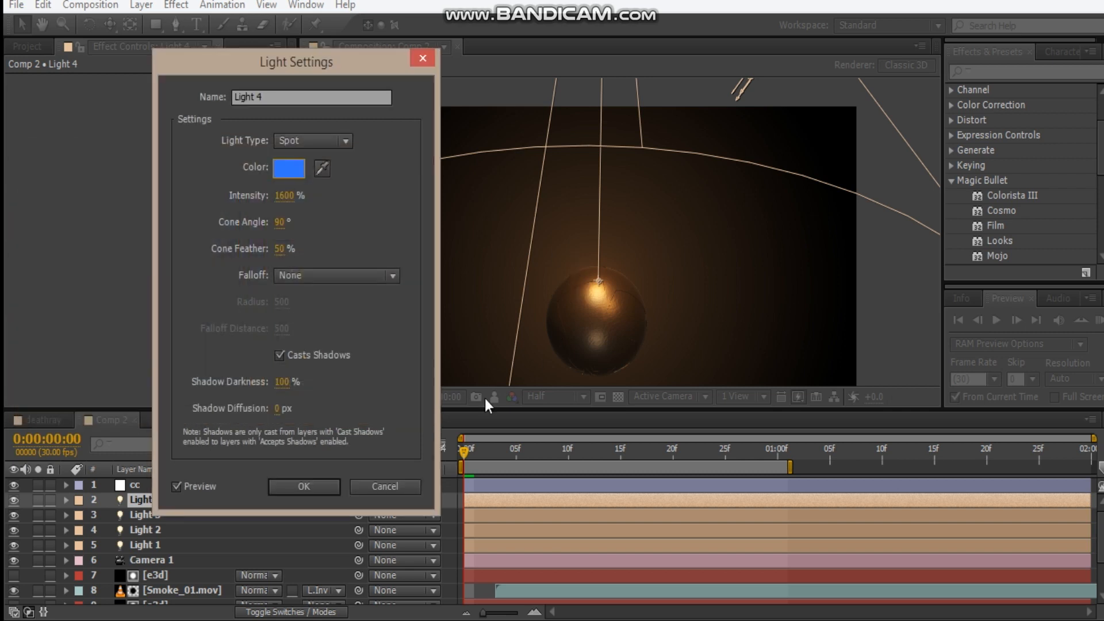
left_click(322, 488)
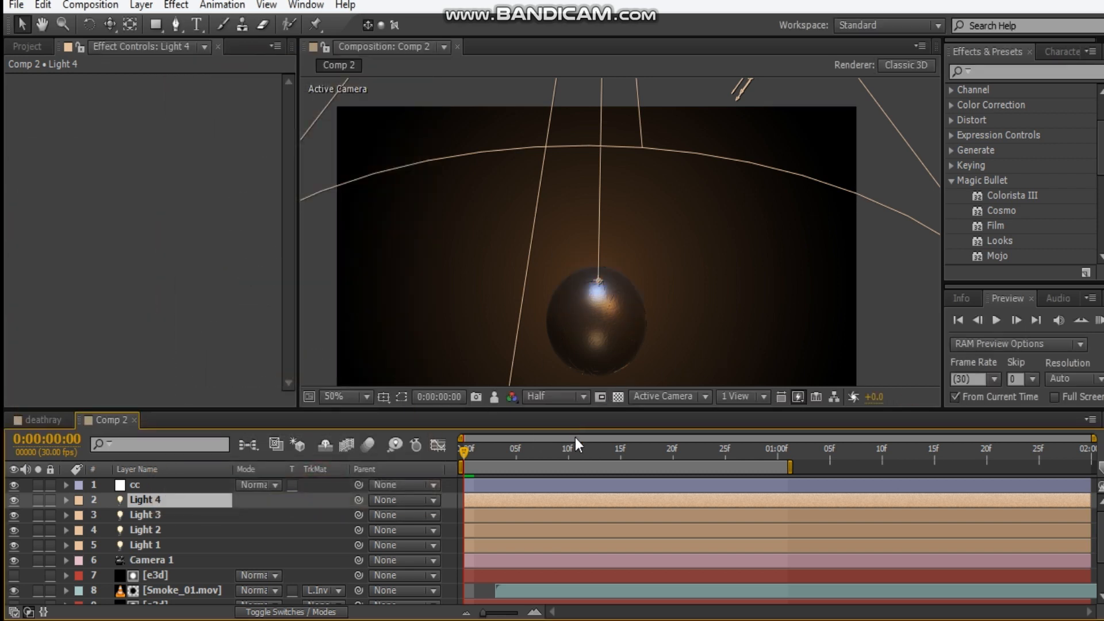